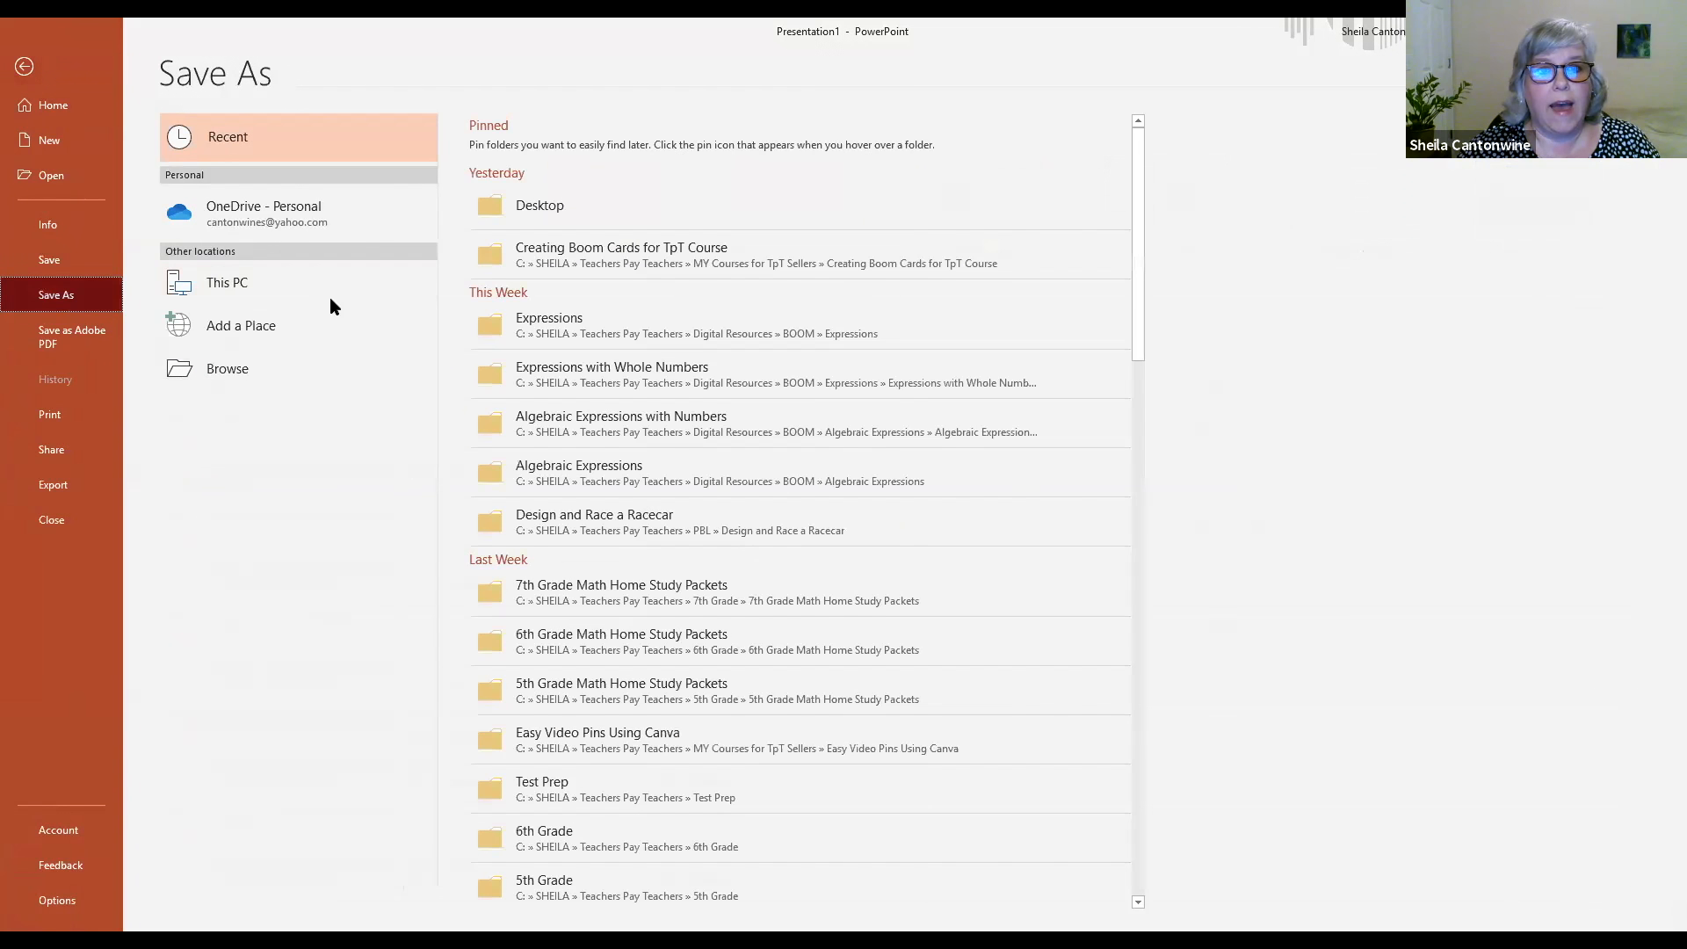
- Save the presentation to the Desktop as a PowerPoint Presentation named Example
click(545, 212)
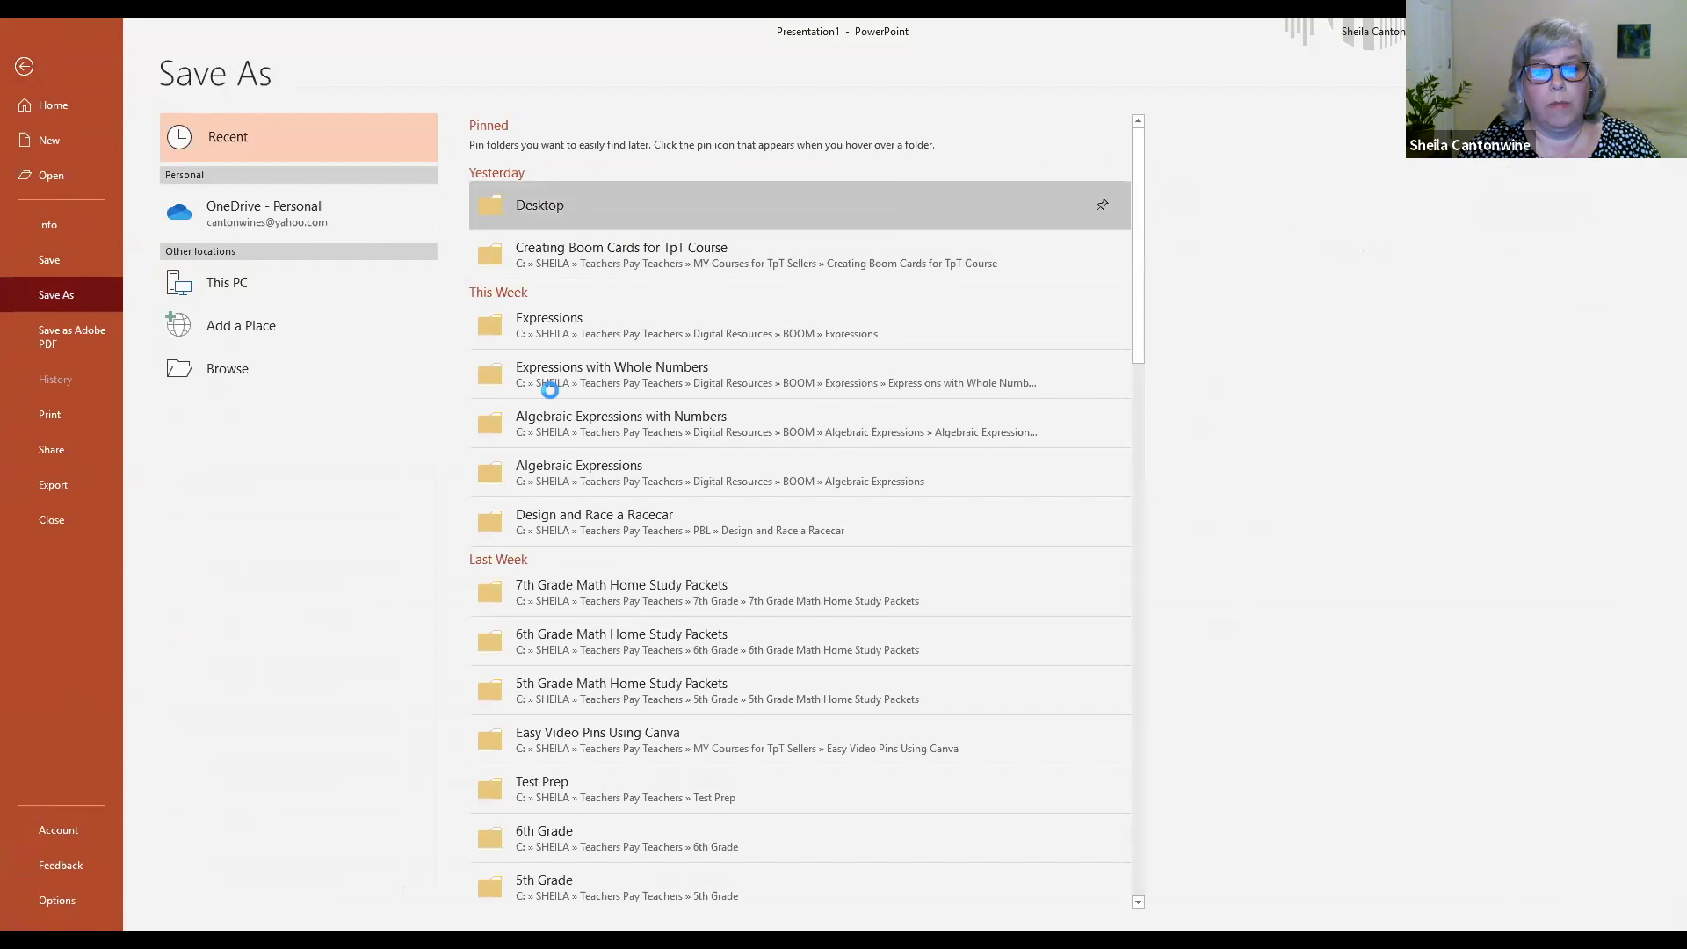
text(Example)
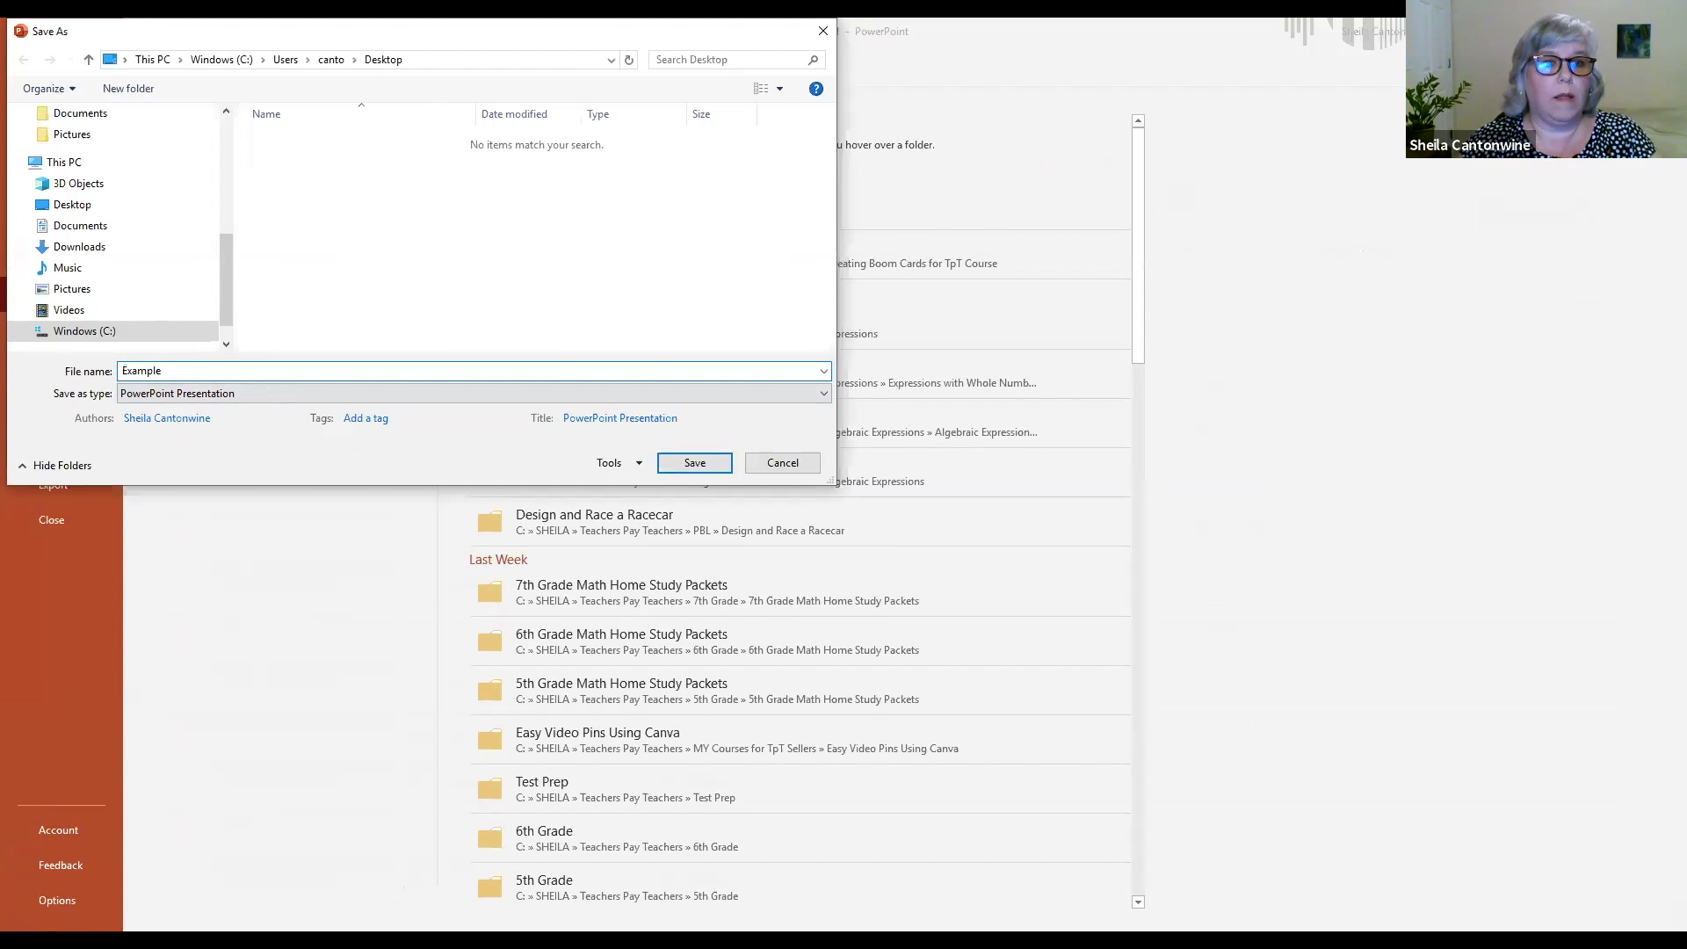
click(676, 468)
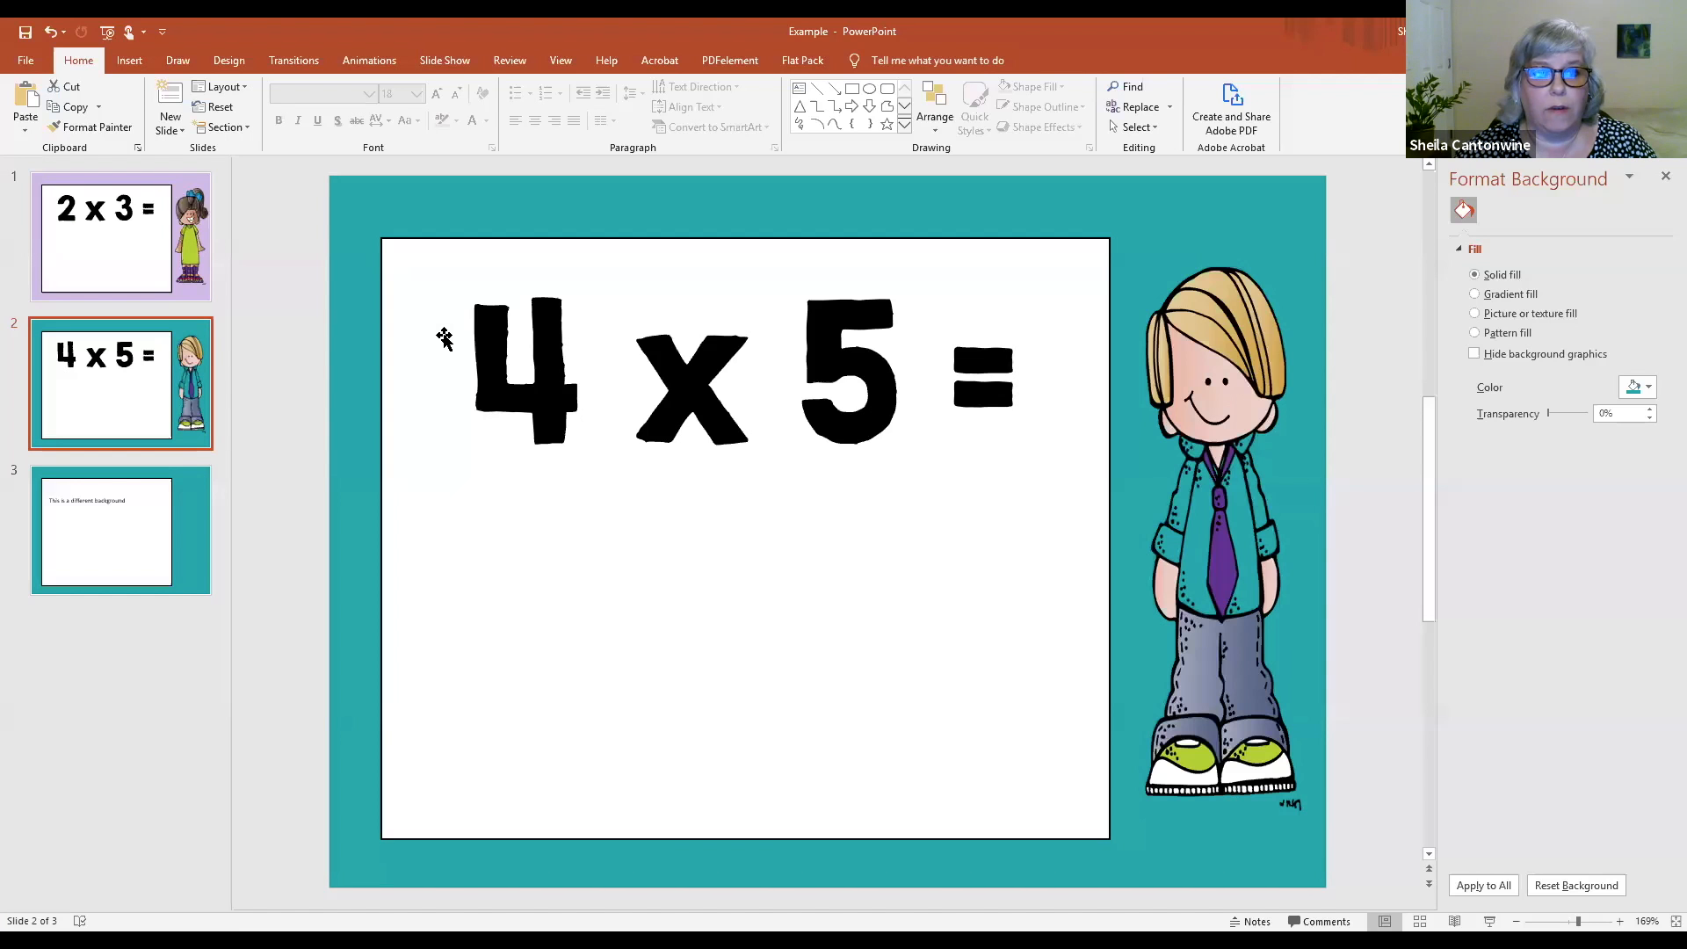
- Export all slides of the presentation to the Desktop in JPEG File Interchange Format under the name Example
click(24, 61)
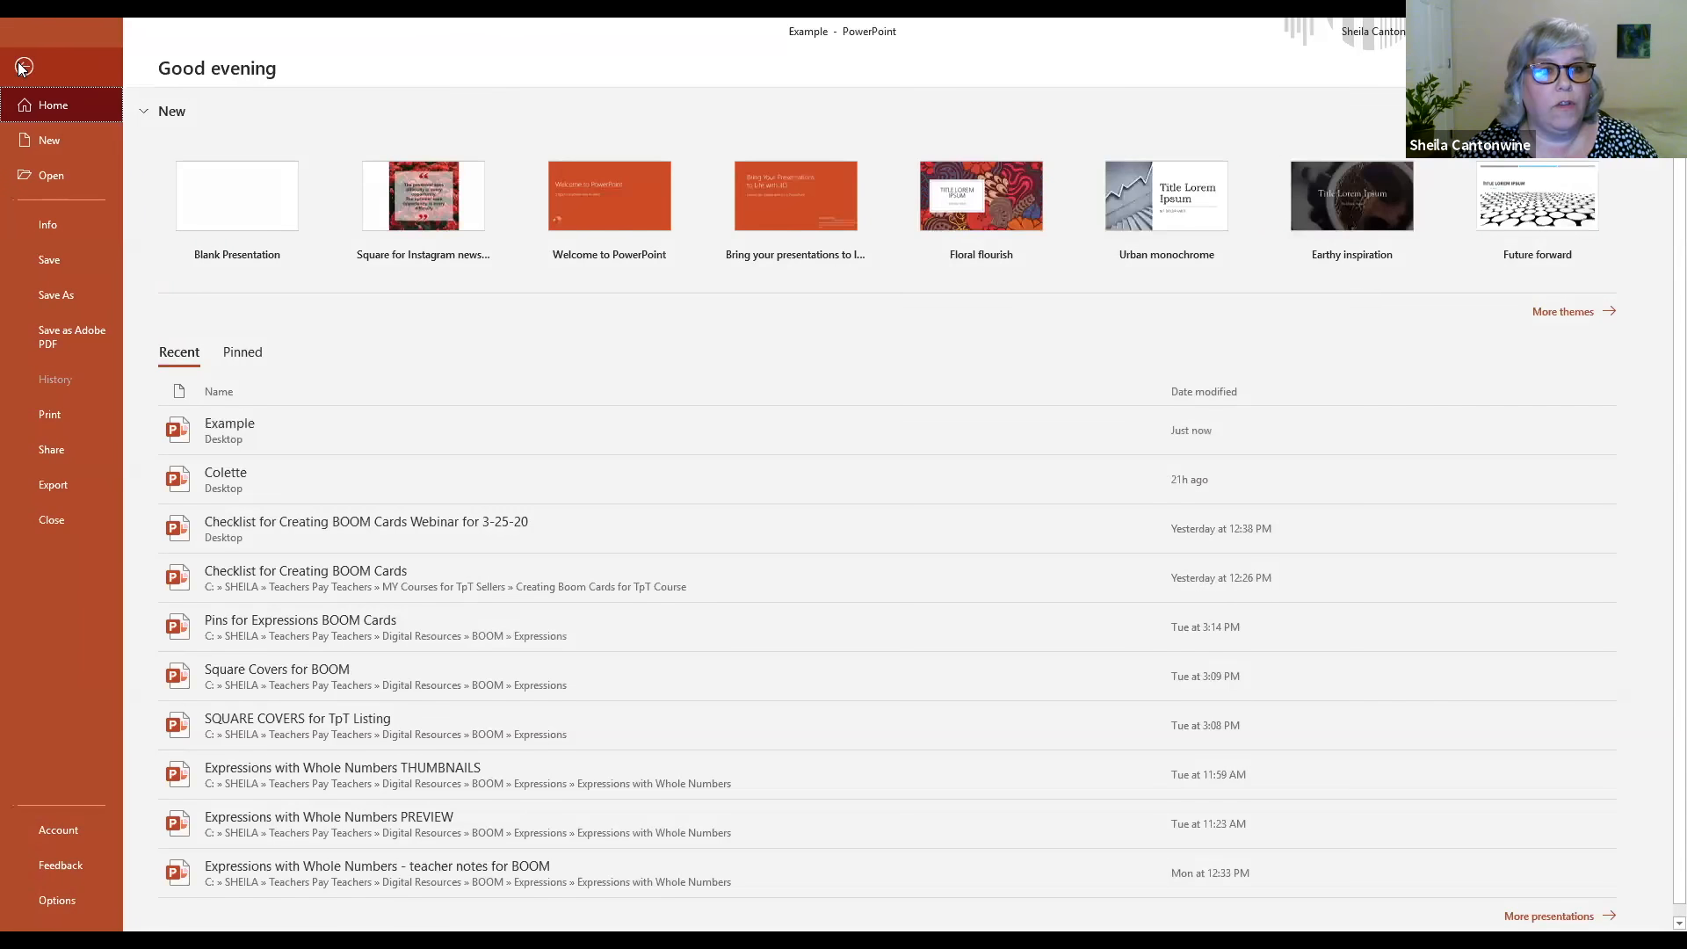
click(58, 300)
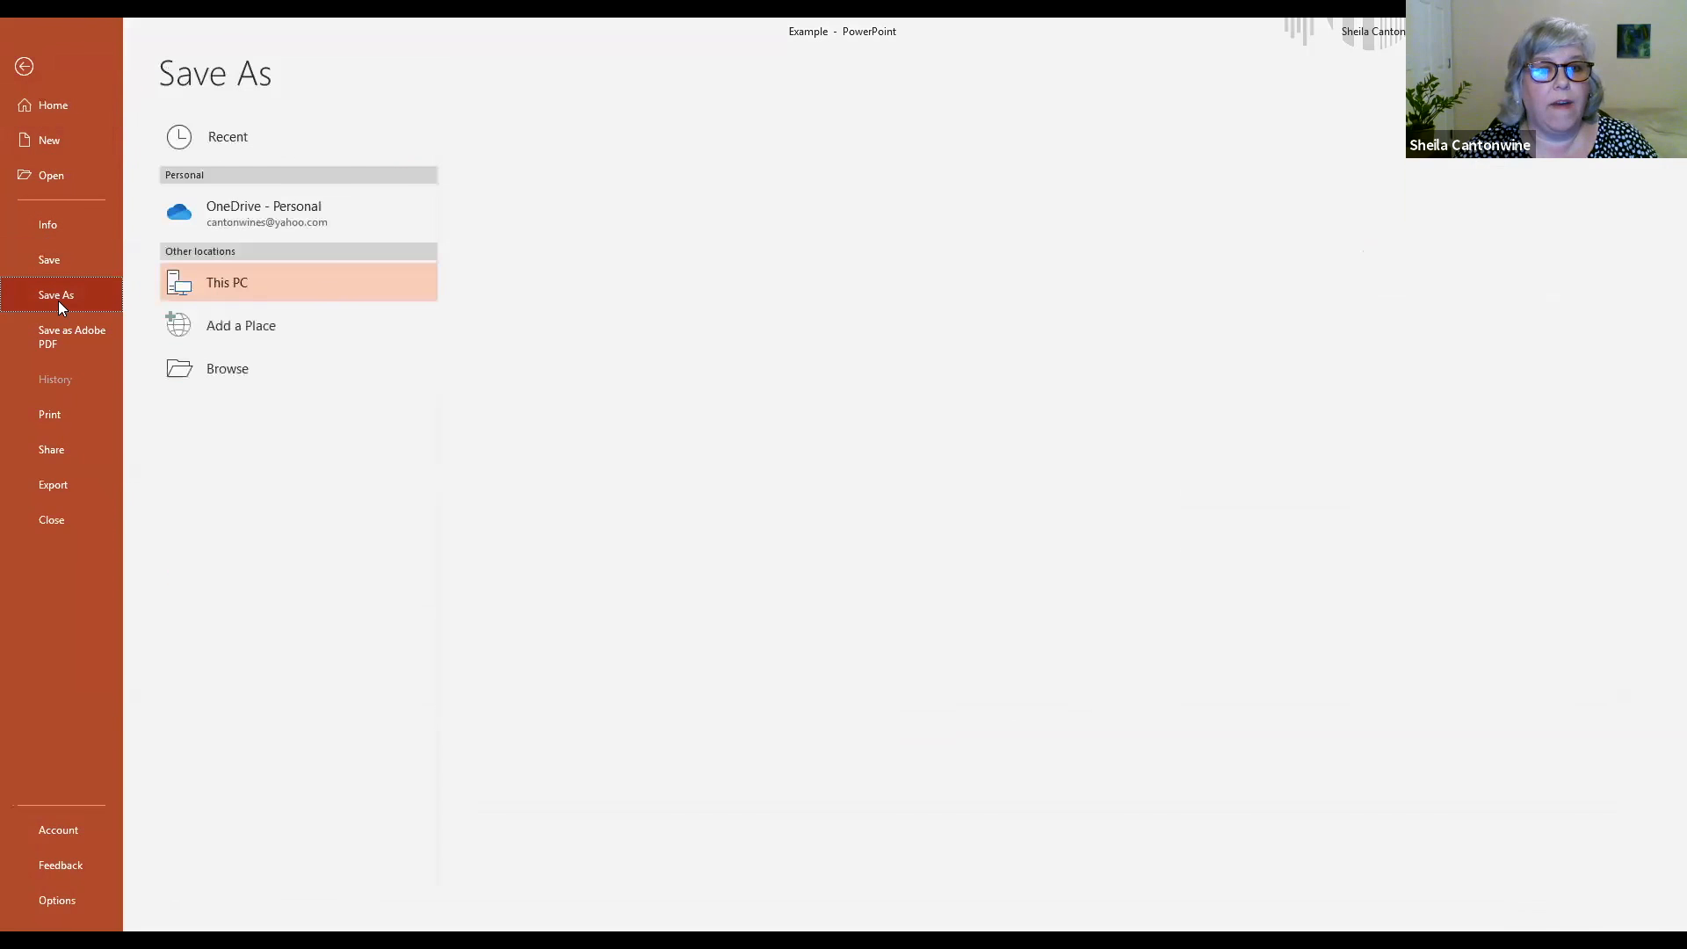
click(594, 216)
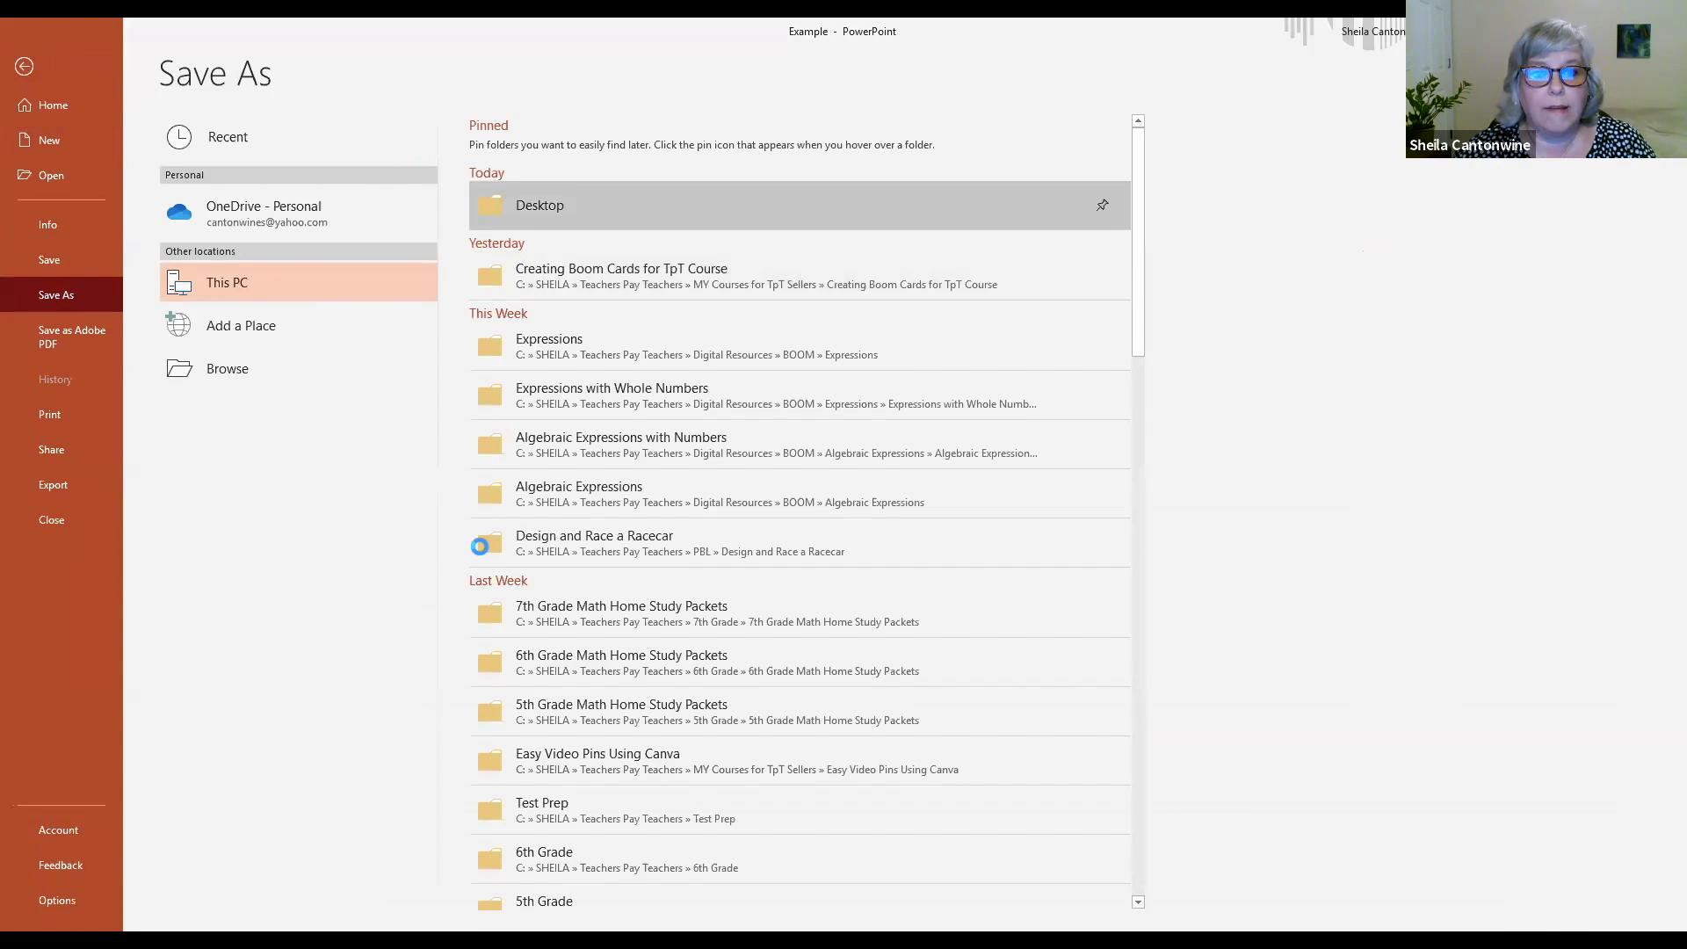
click(179, 394)
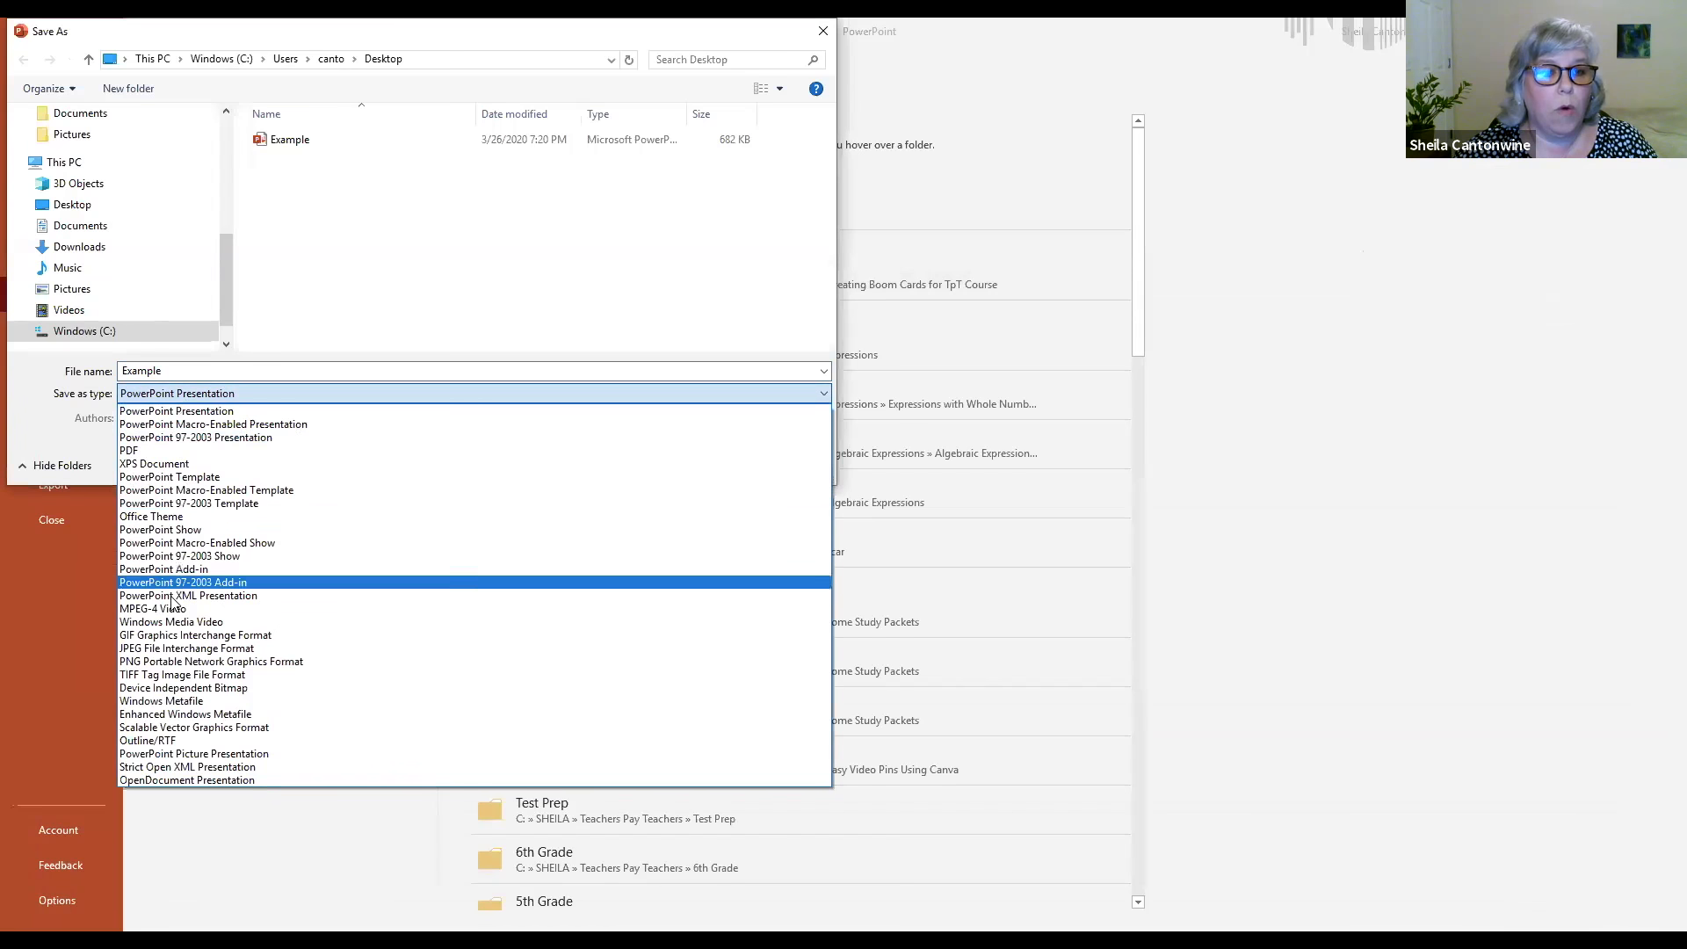
click(176, 650)
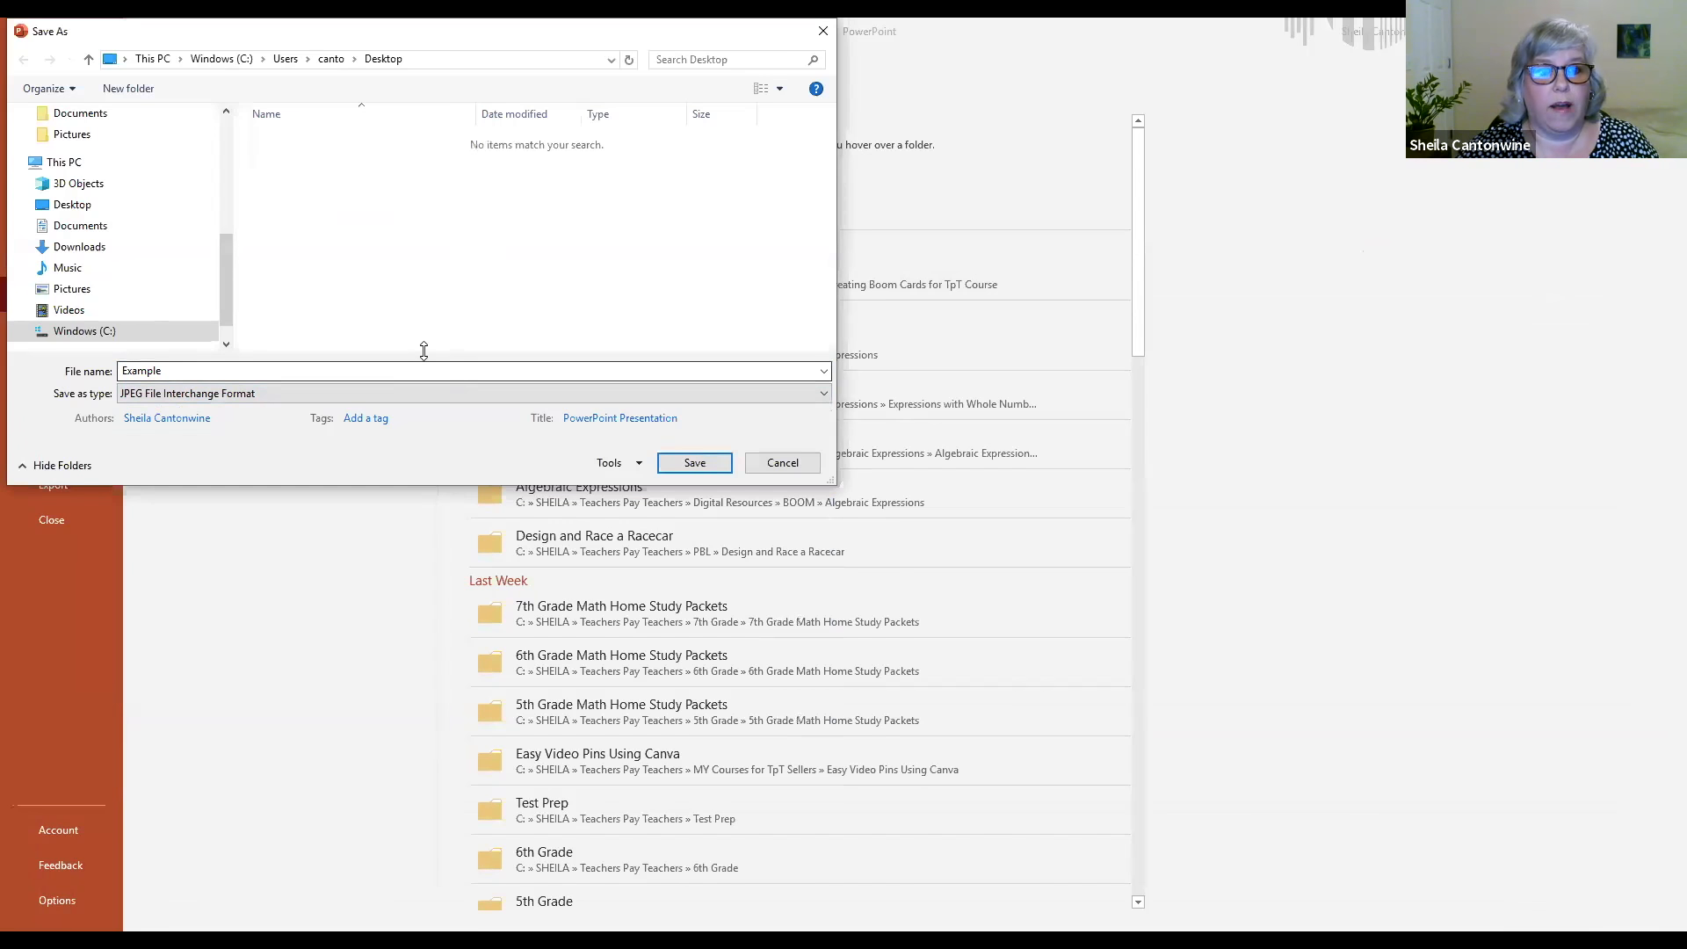
click(694, 463)
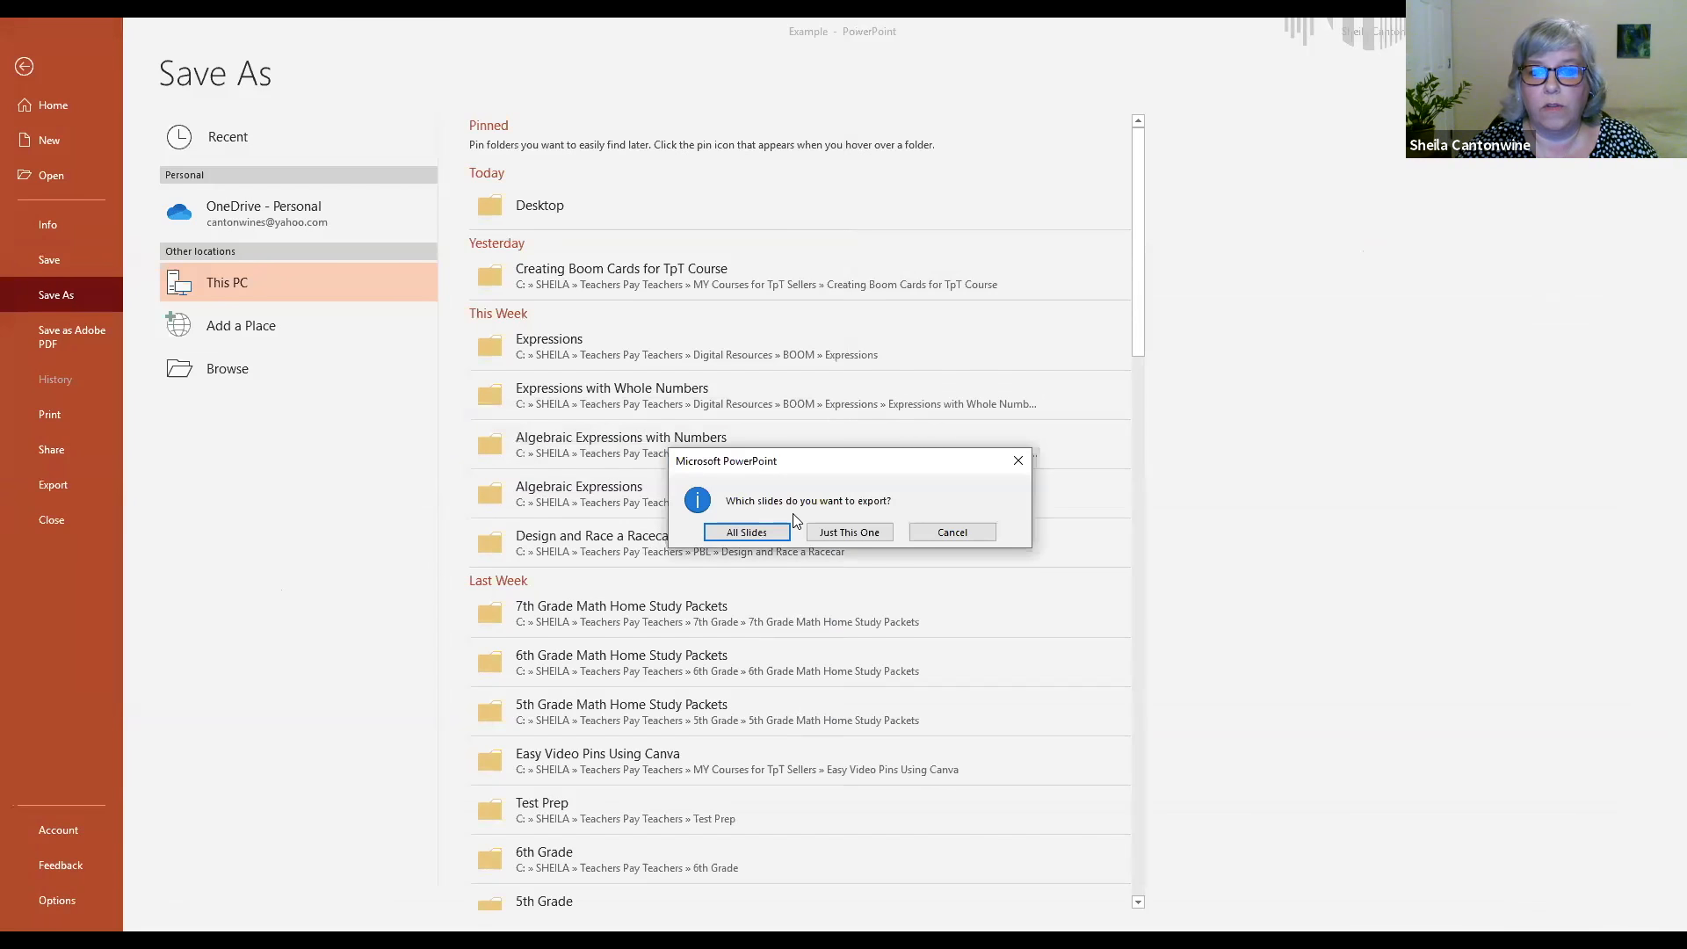
click(749, 533)
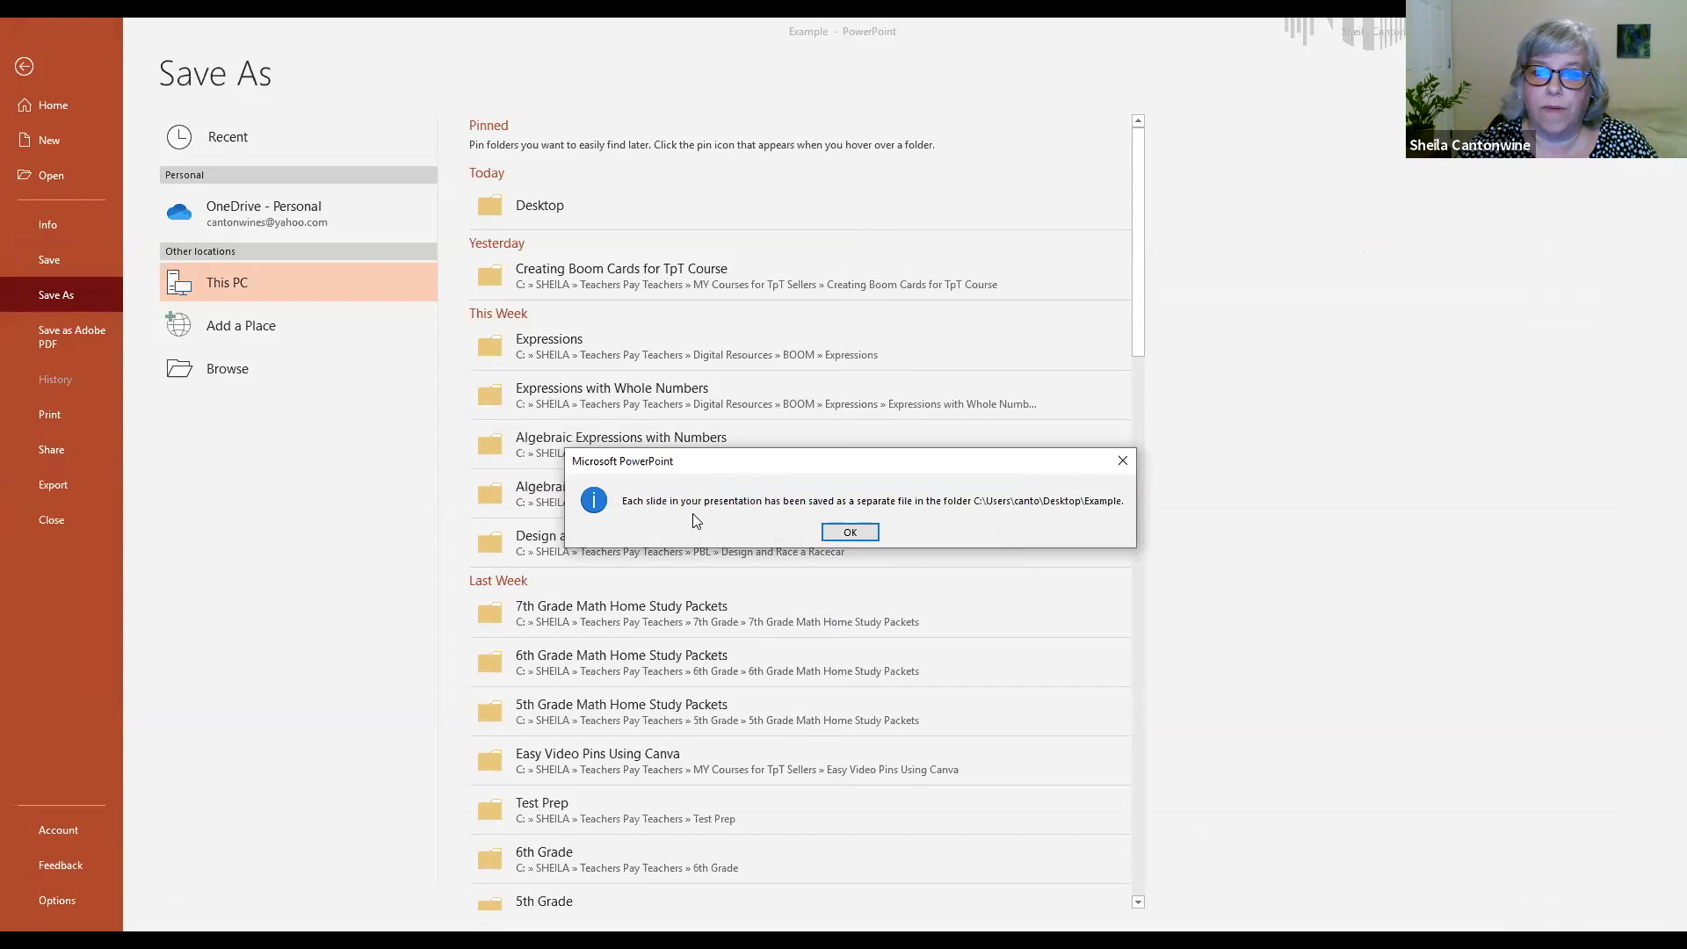
click(836, 534)
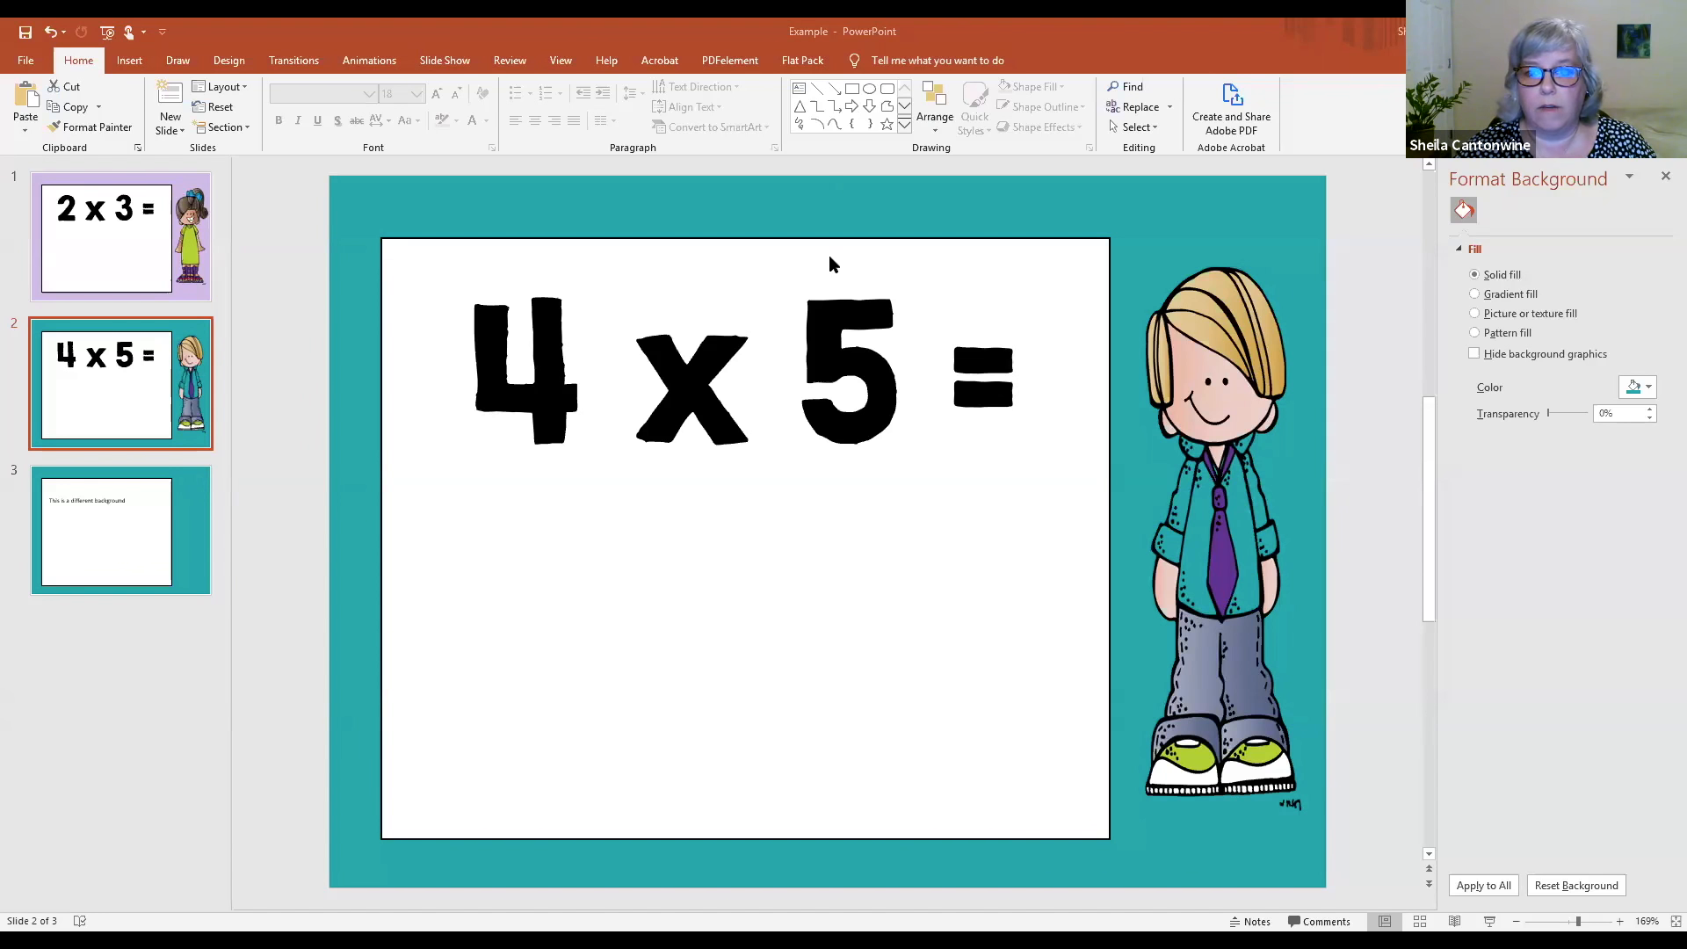
- Switch to Boom Cards in the browser and create a new deck from the studio's Deck Manager
key(alt+Tab)
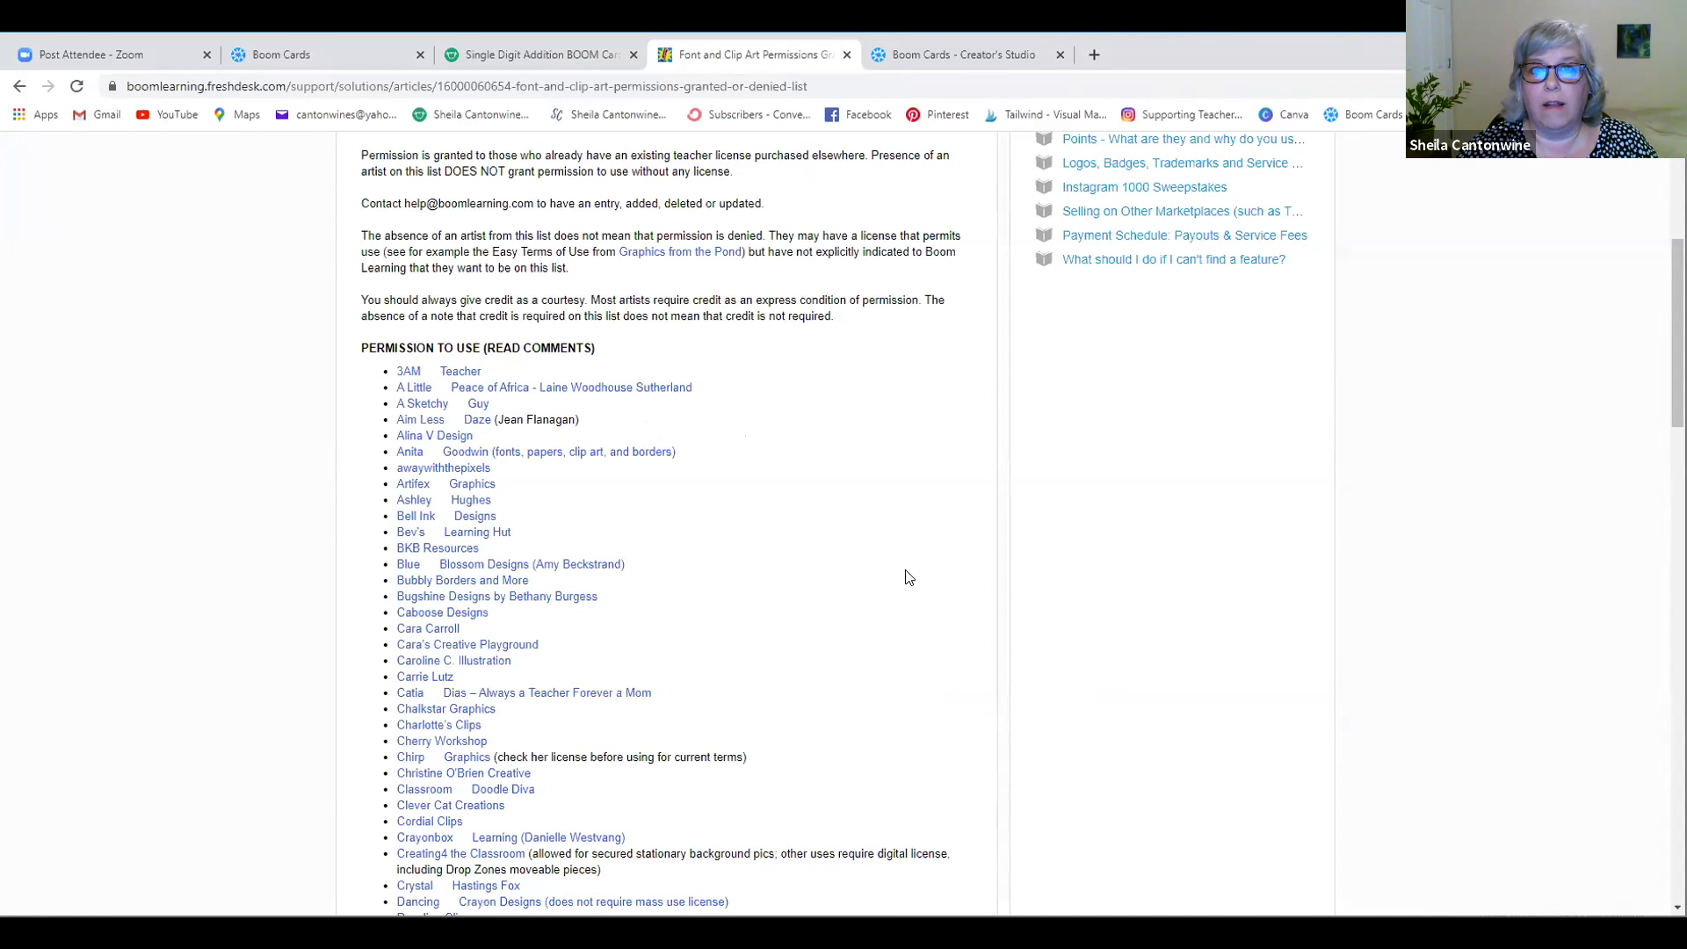
key(ctrl+2)
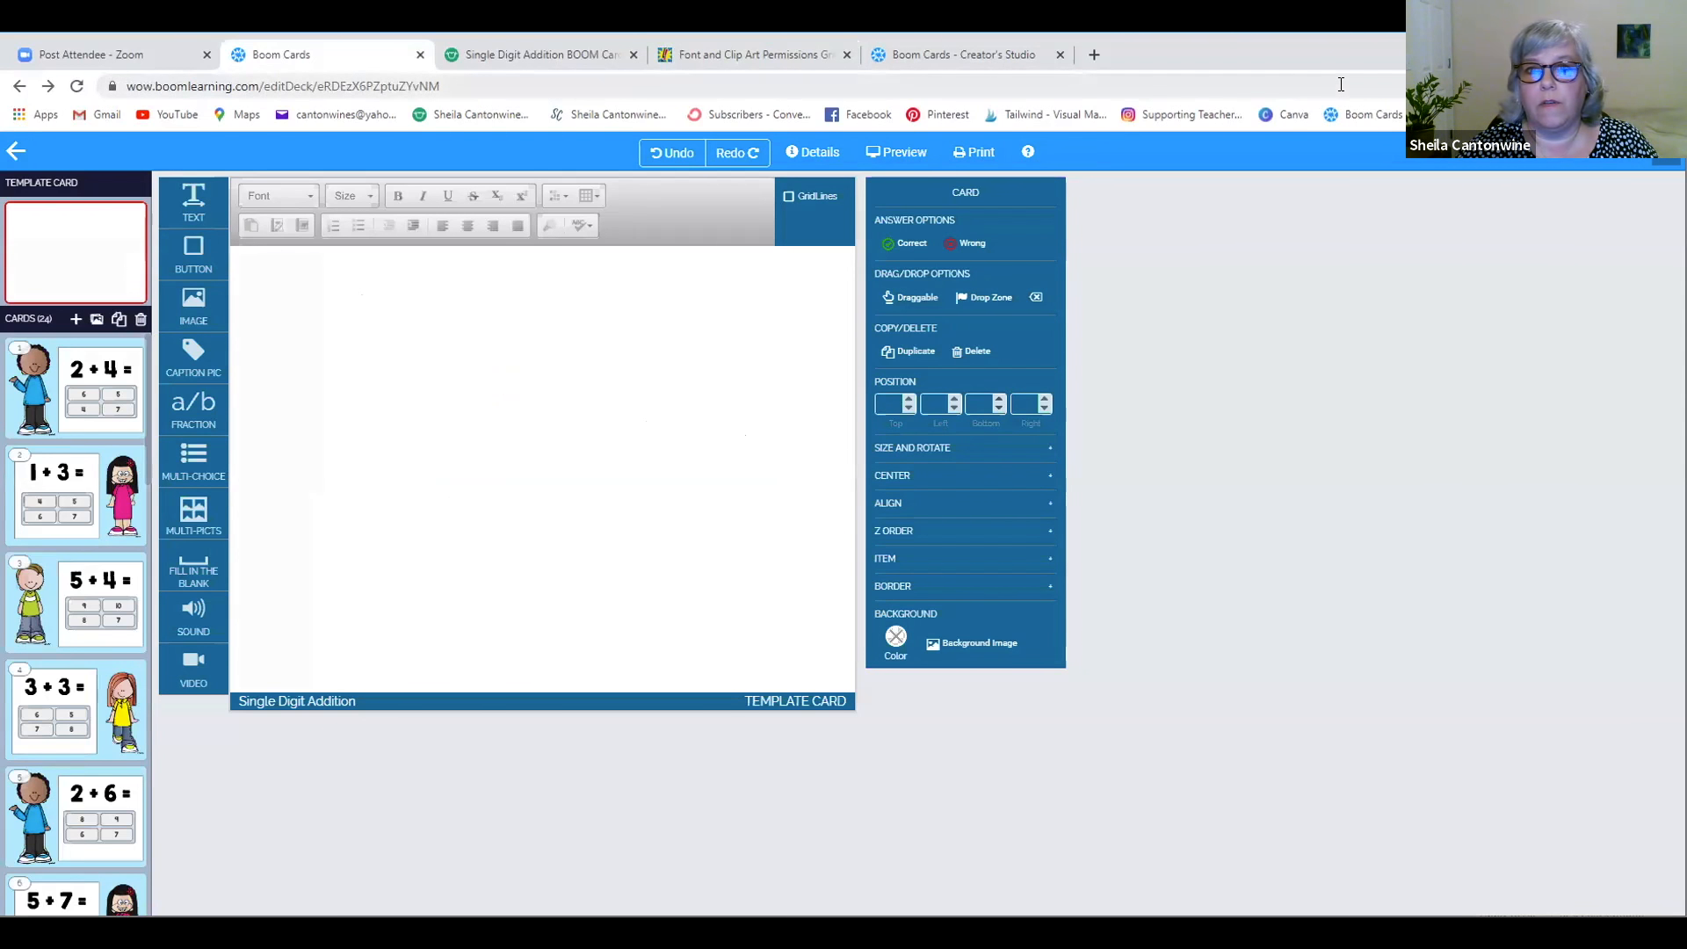
click(943, 57)
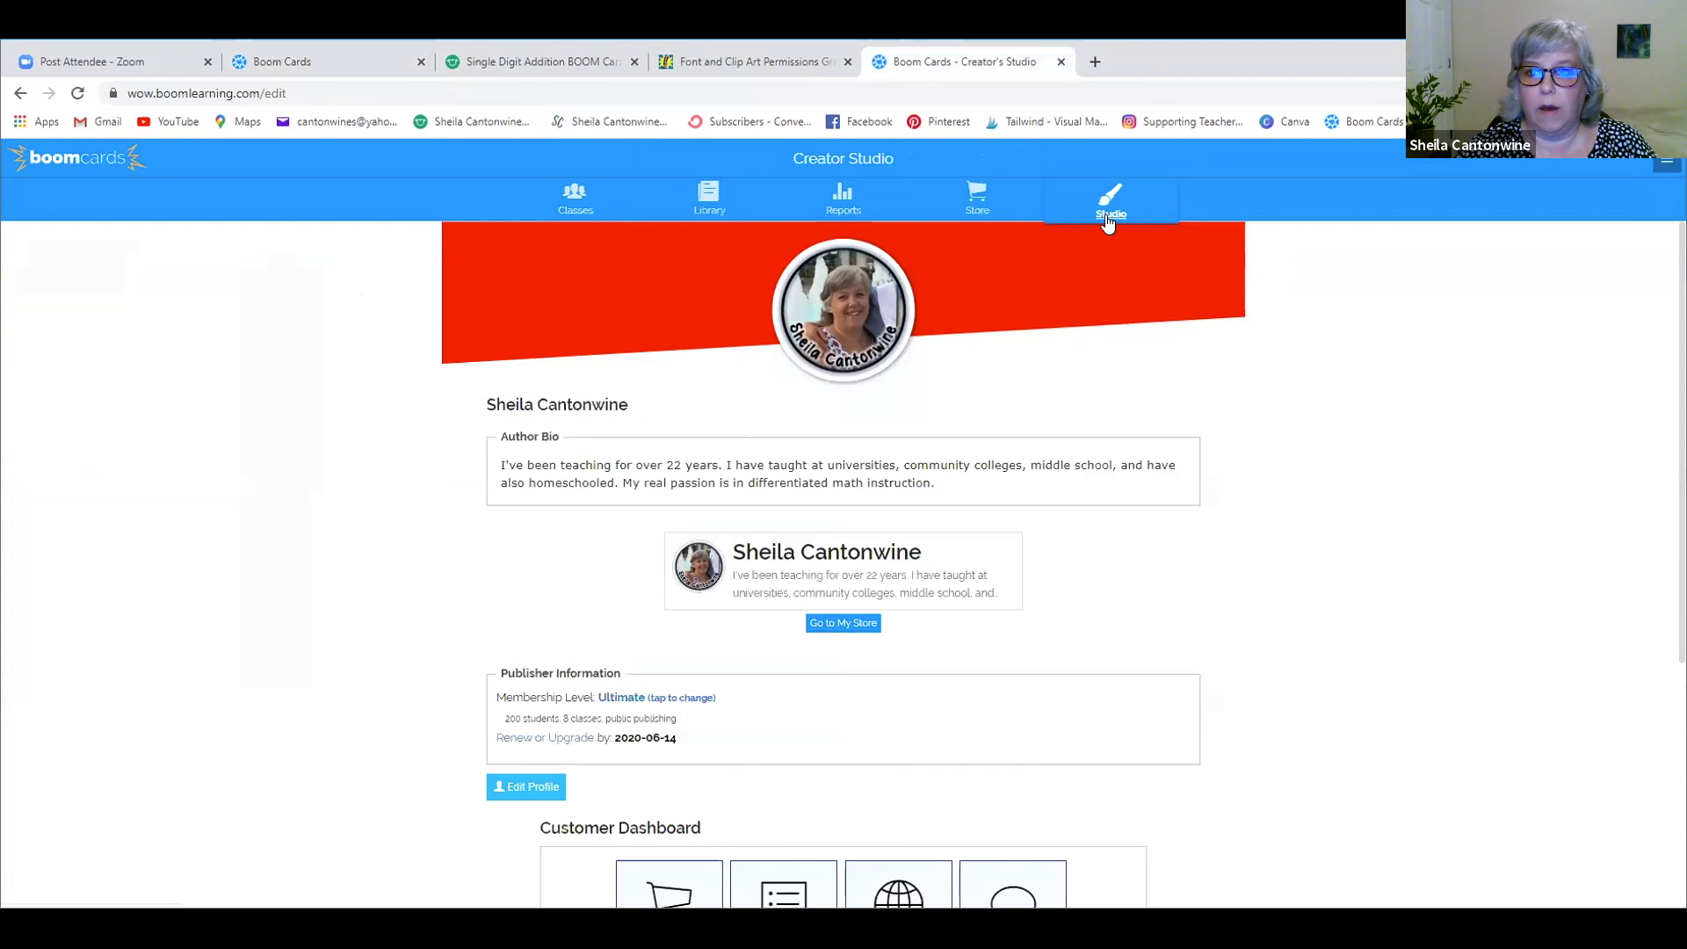
scroll(1092, 336, down, 3)
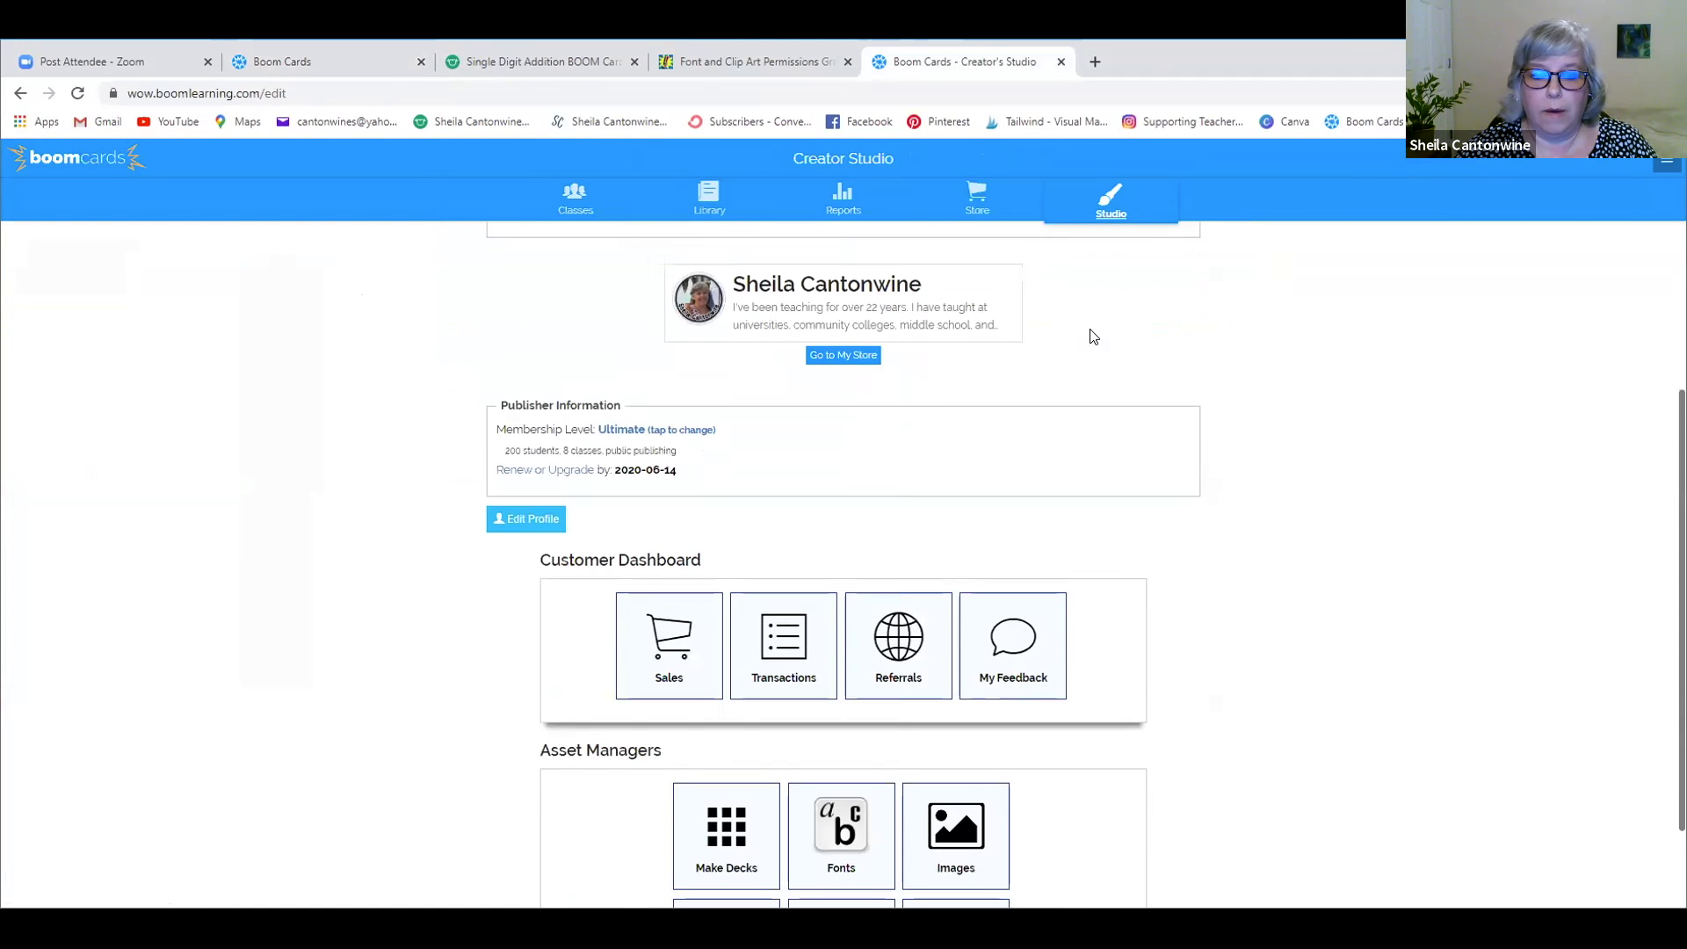
scroll(1092, 337, down, 2)
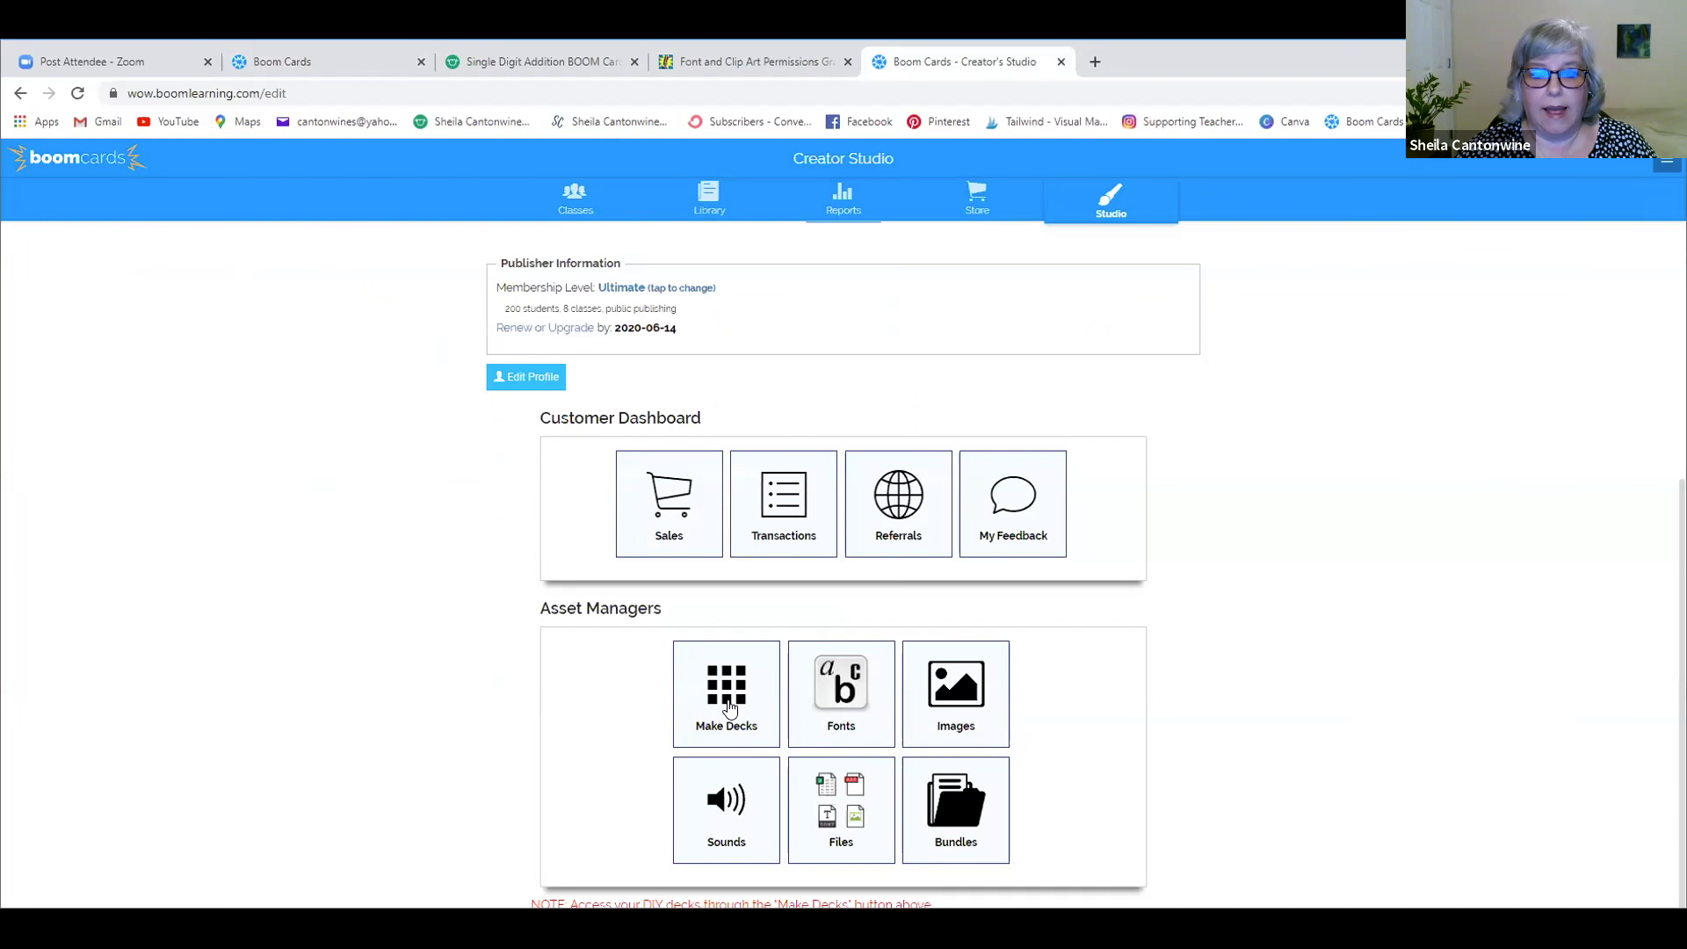
click(728, 705)
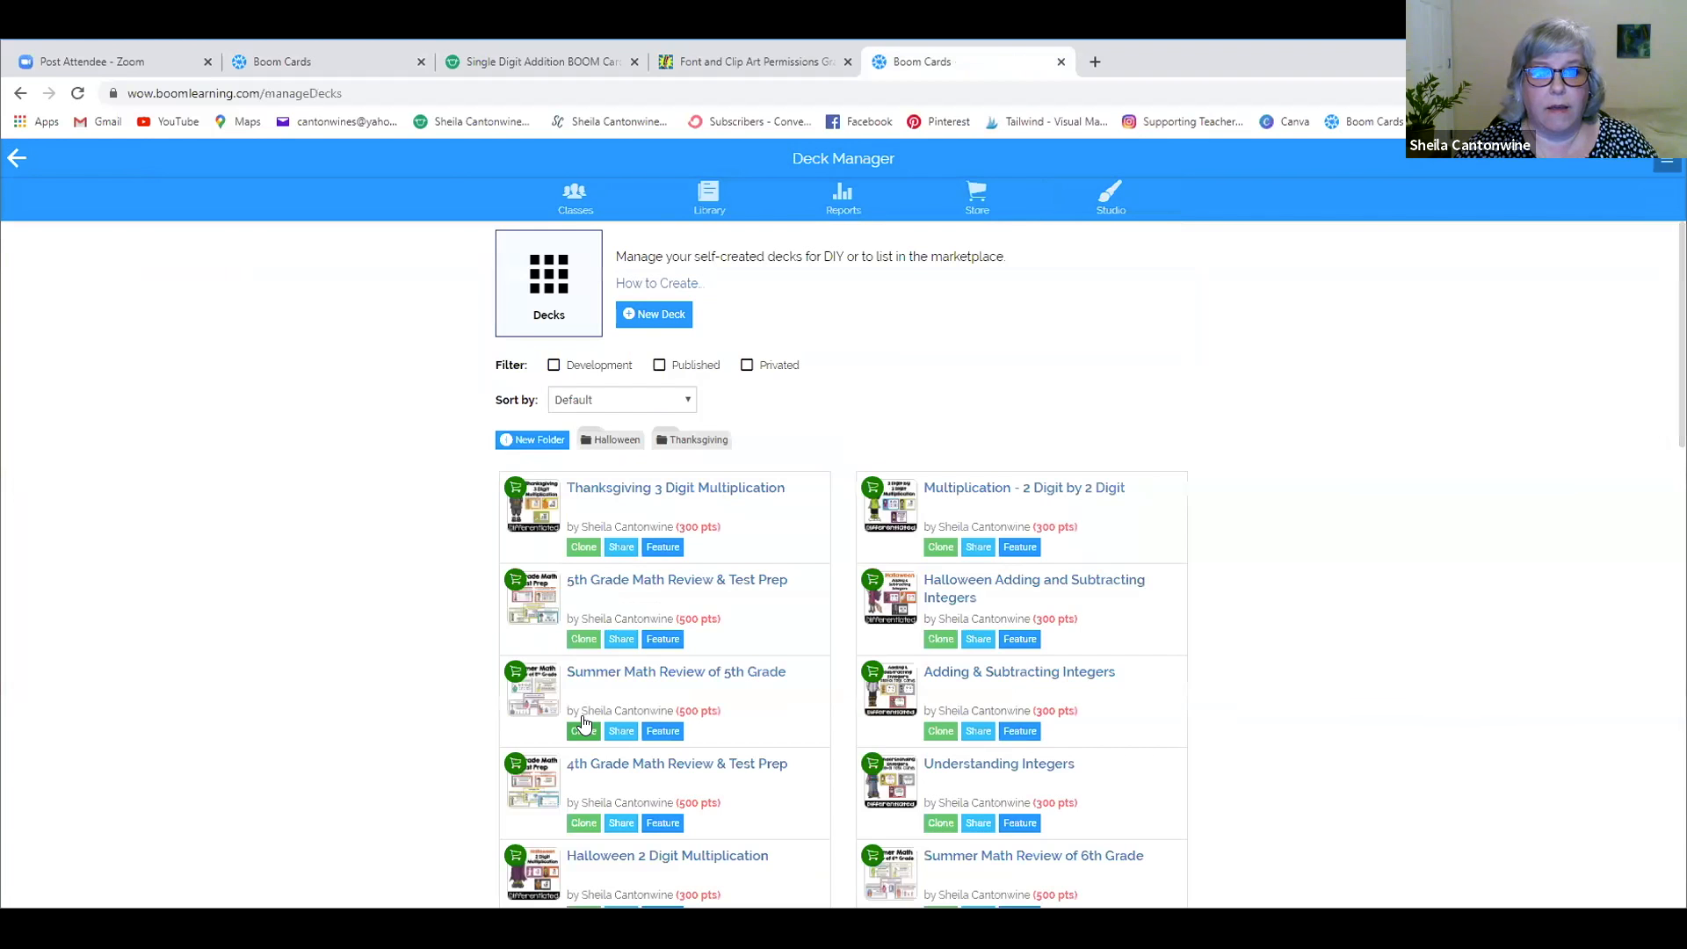
click(648, 318)
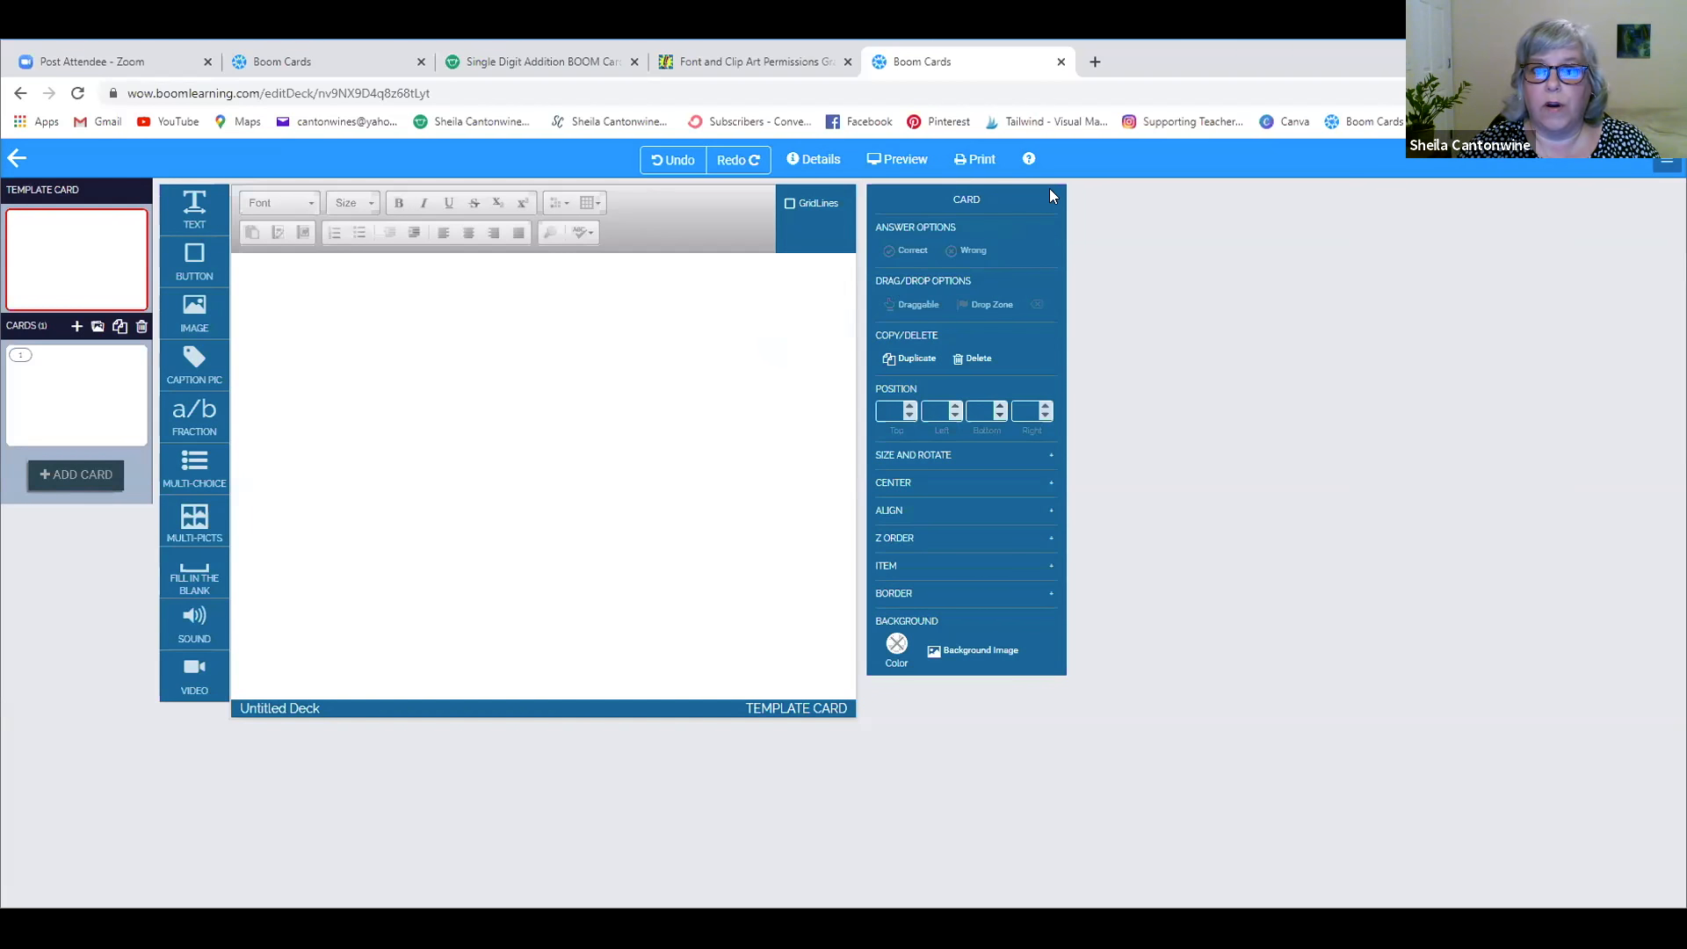
- Load the Boom Learning site in a new browser tab and open the studio's Image Manager
click(1095, 63)
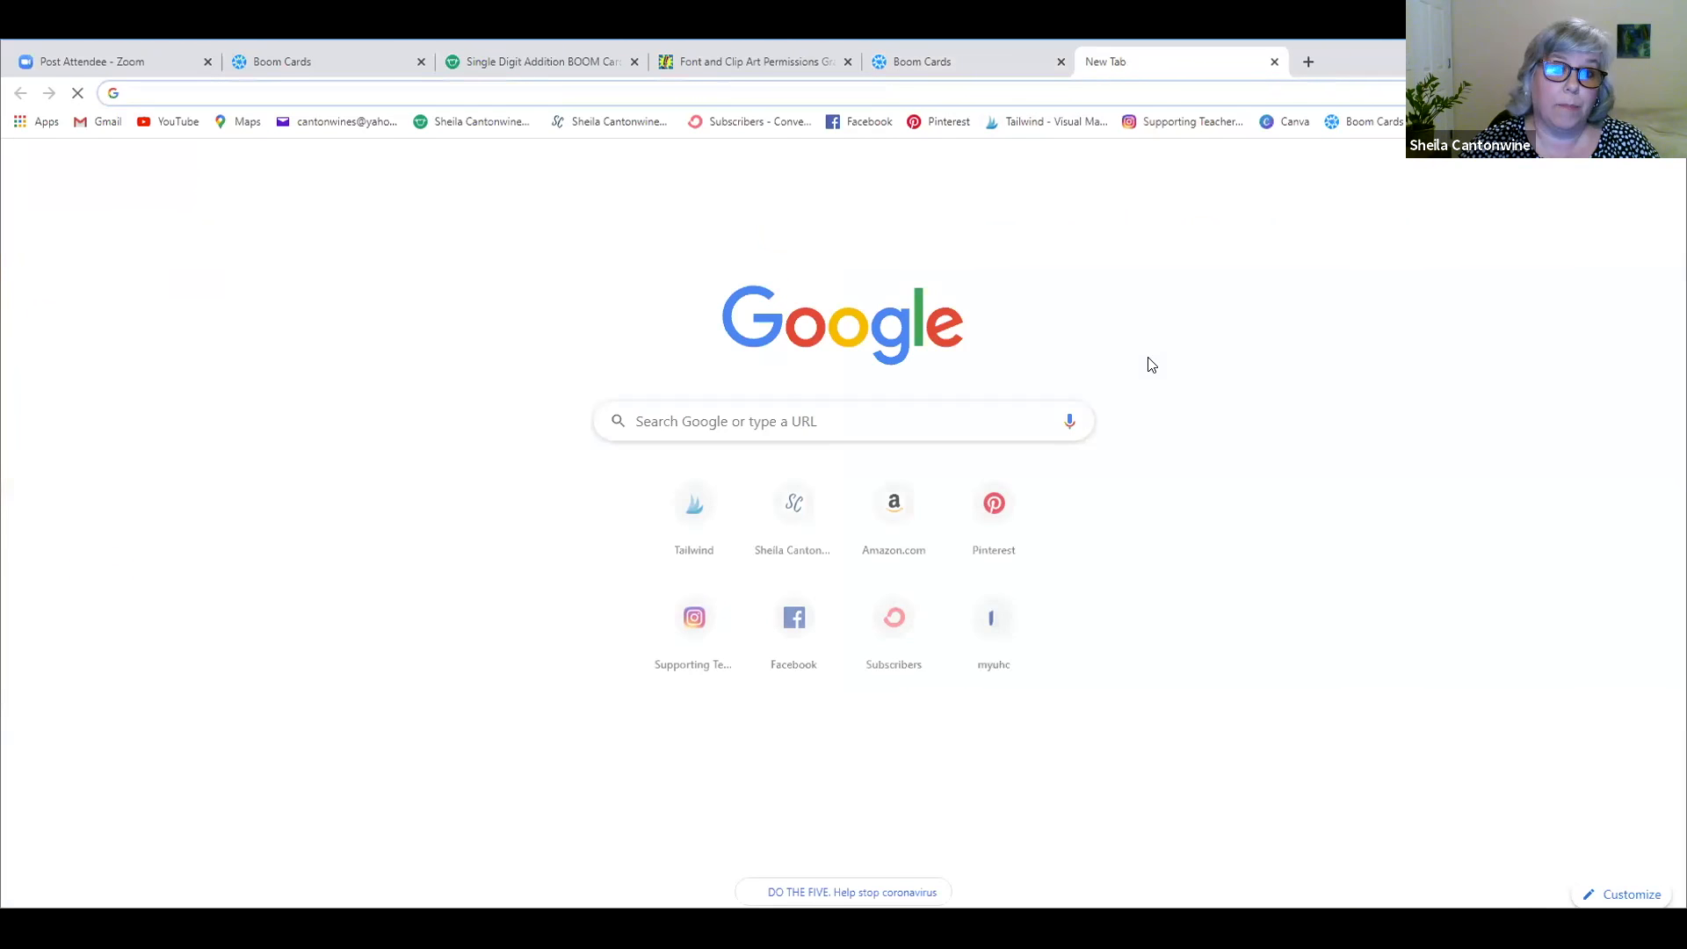
text(wow)
key(Return)
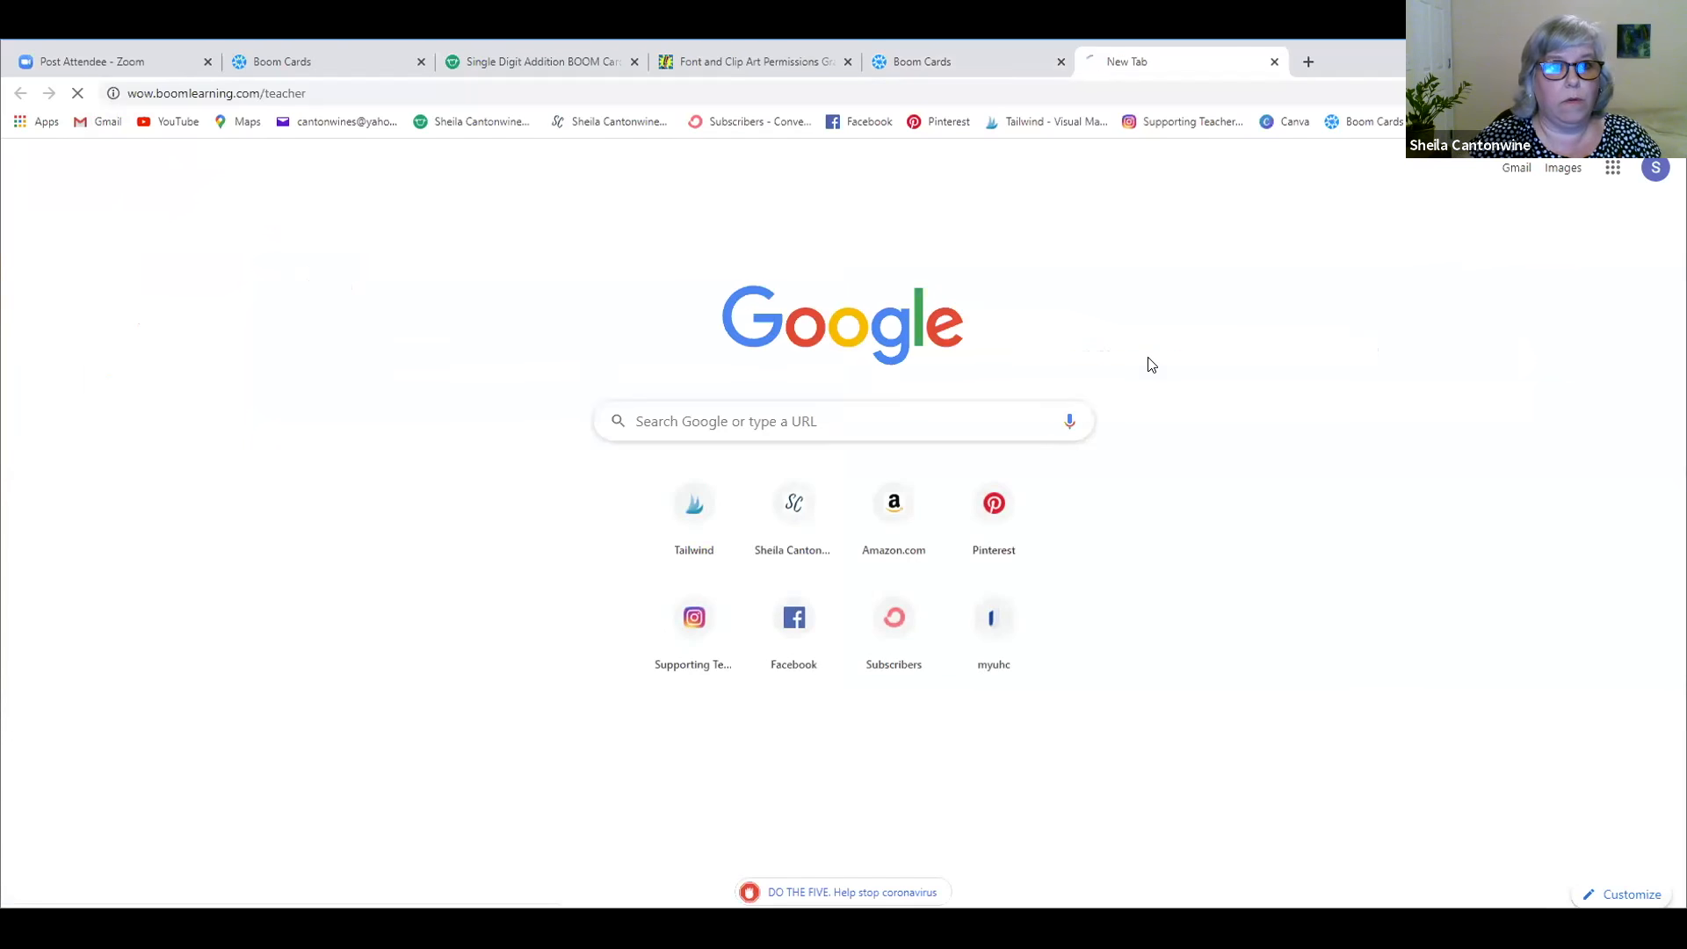
click(1121, 217)
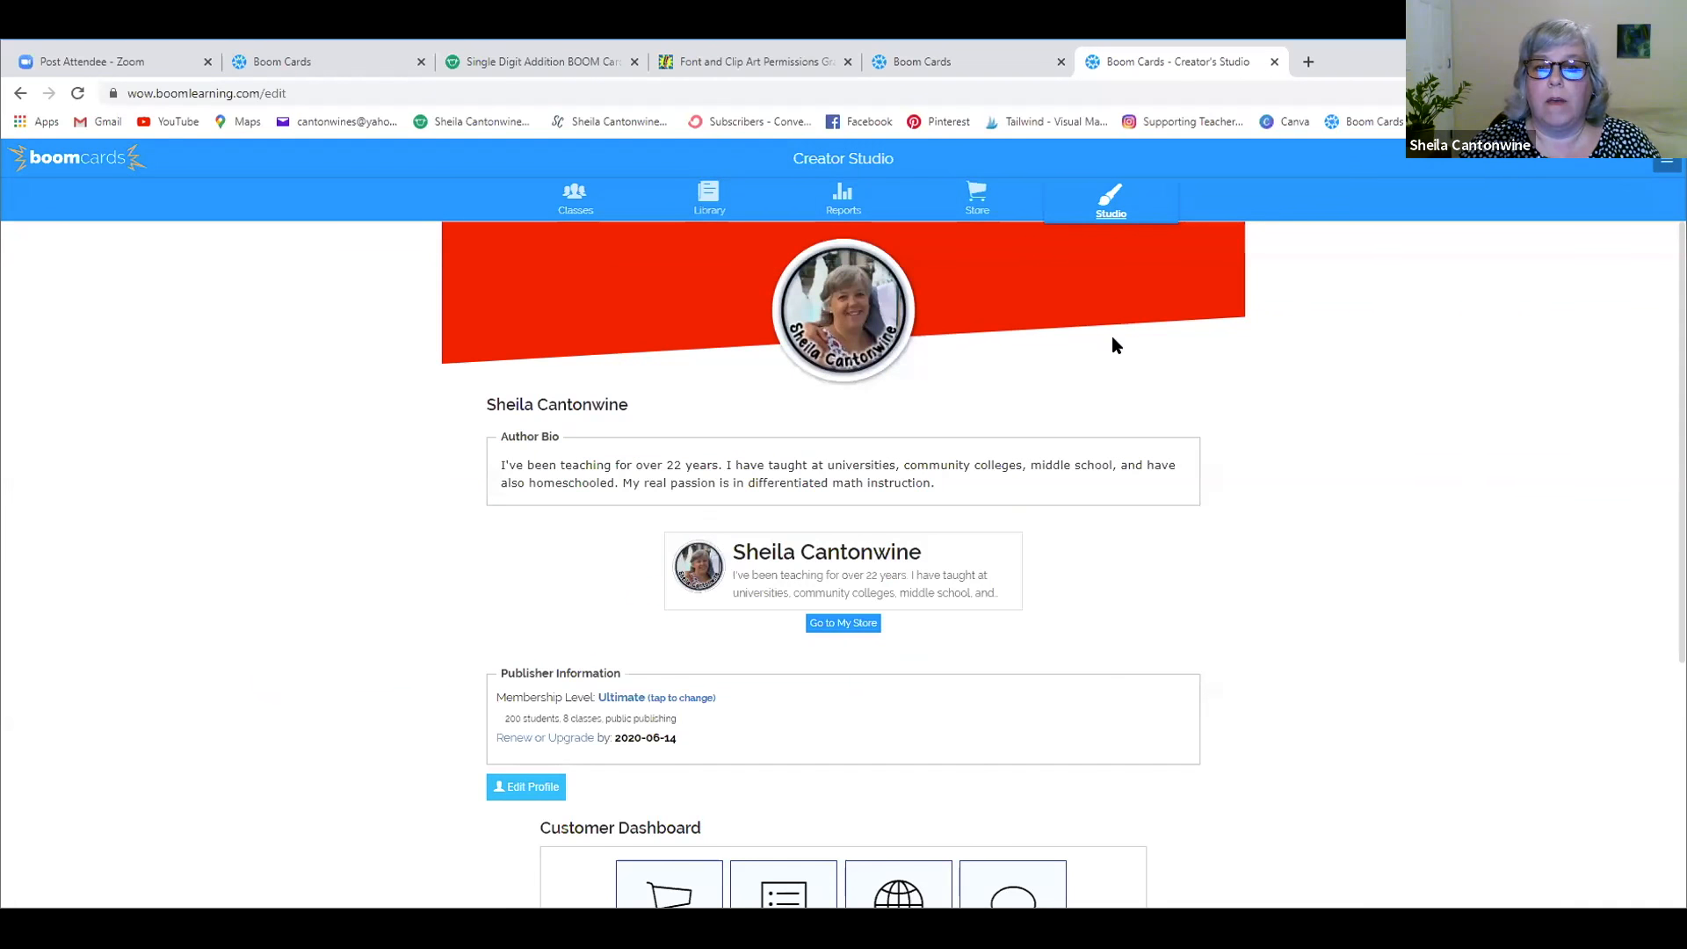
scroll(1113, 343, down, 5)
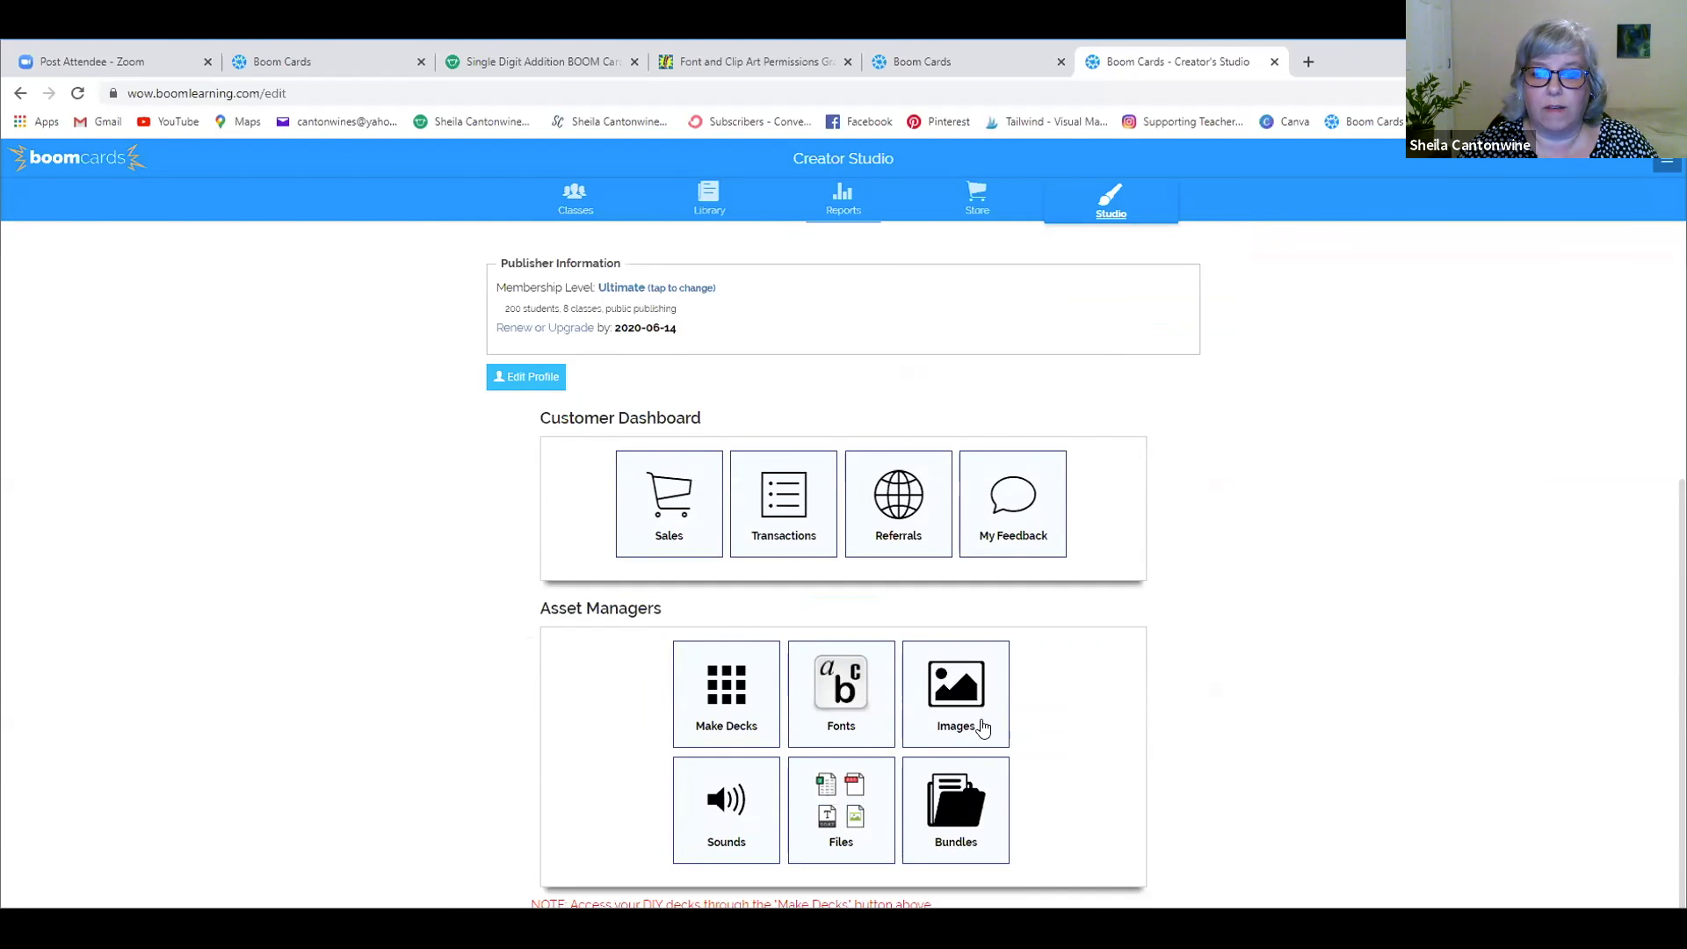
click(951, 695)
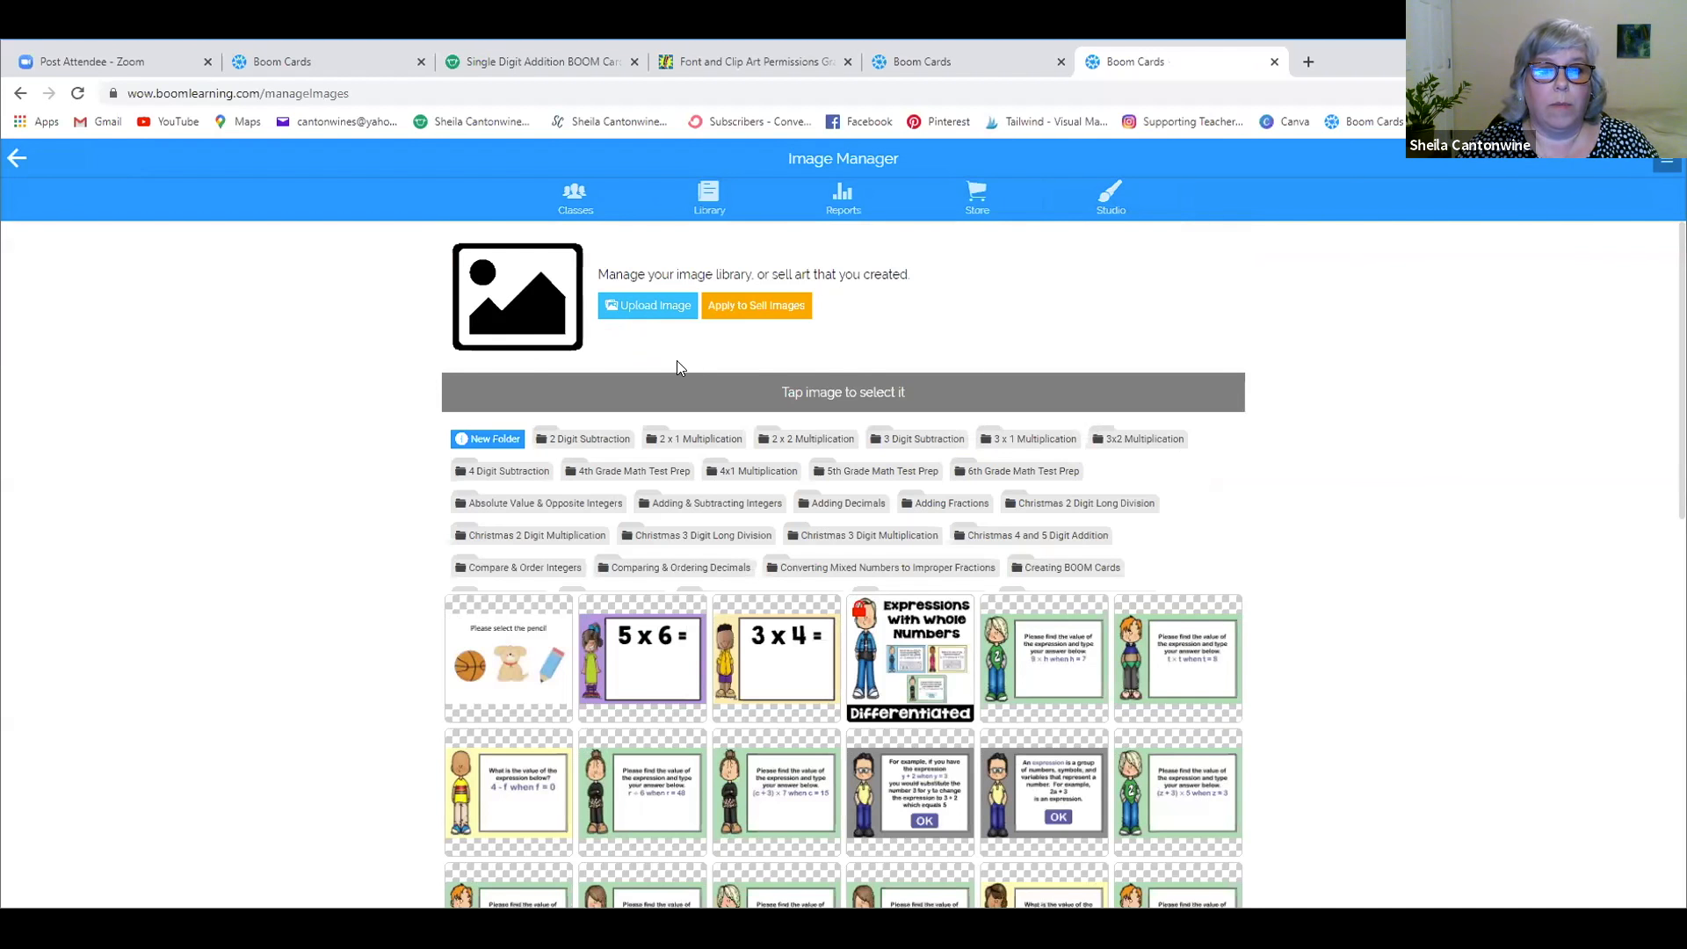
- Upload Slide1, Slide2 and Slide3 from the Desktop's Example folder to the image library
click(658, 304)
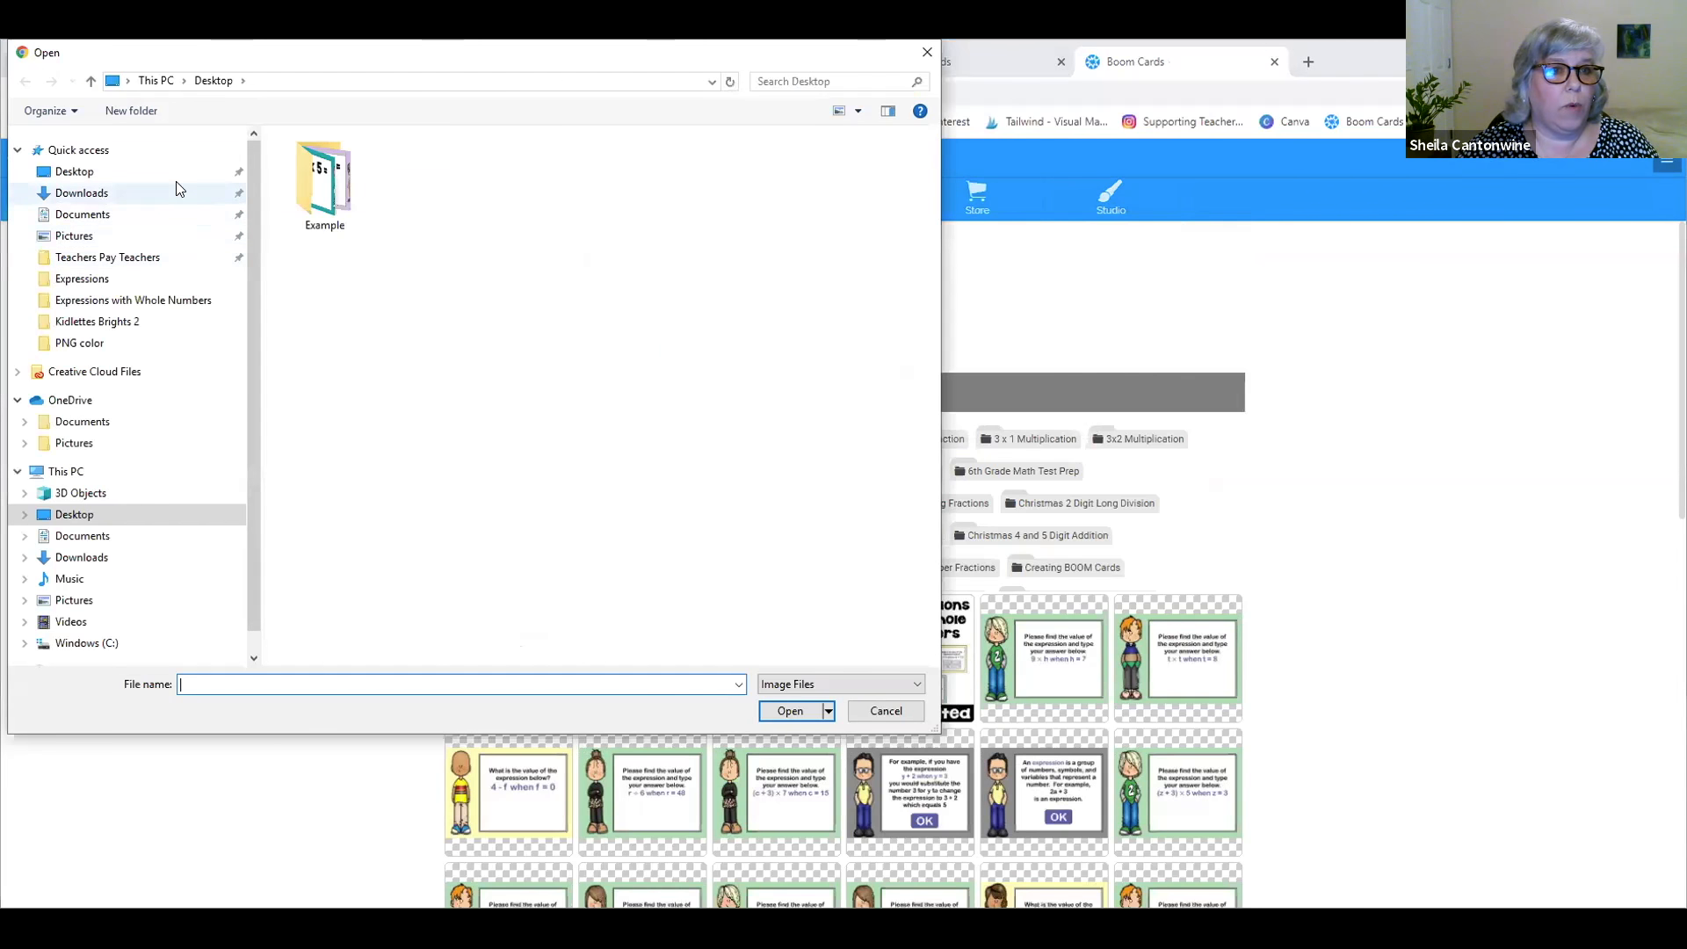
click(323, 205)
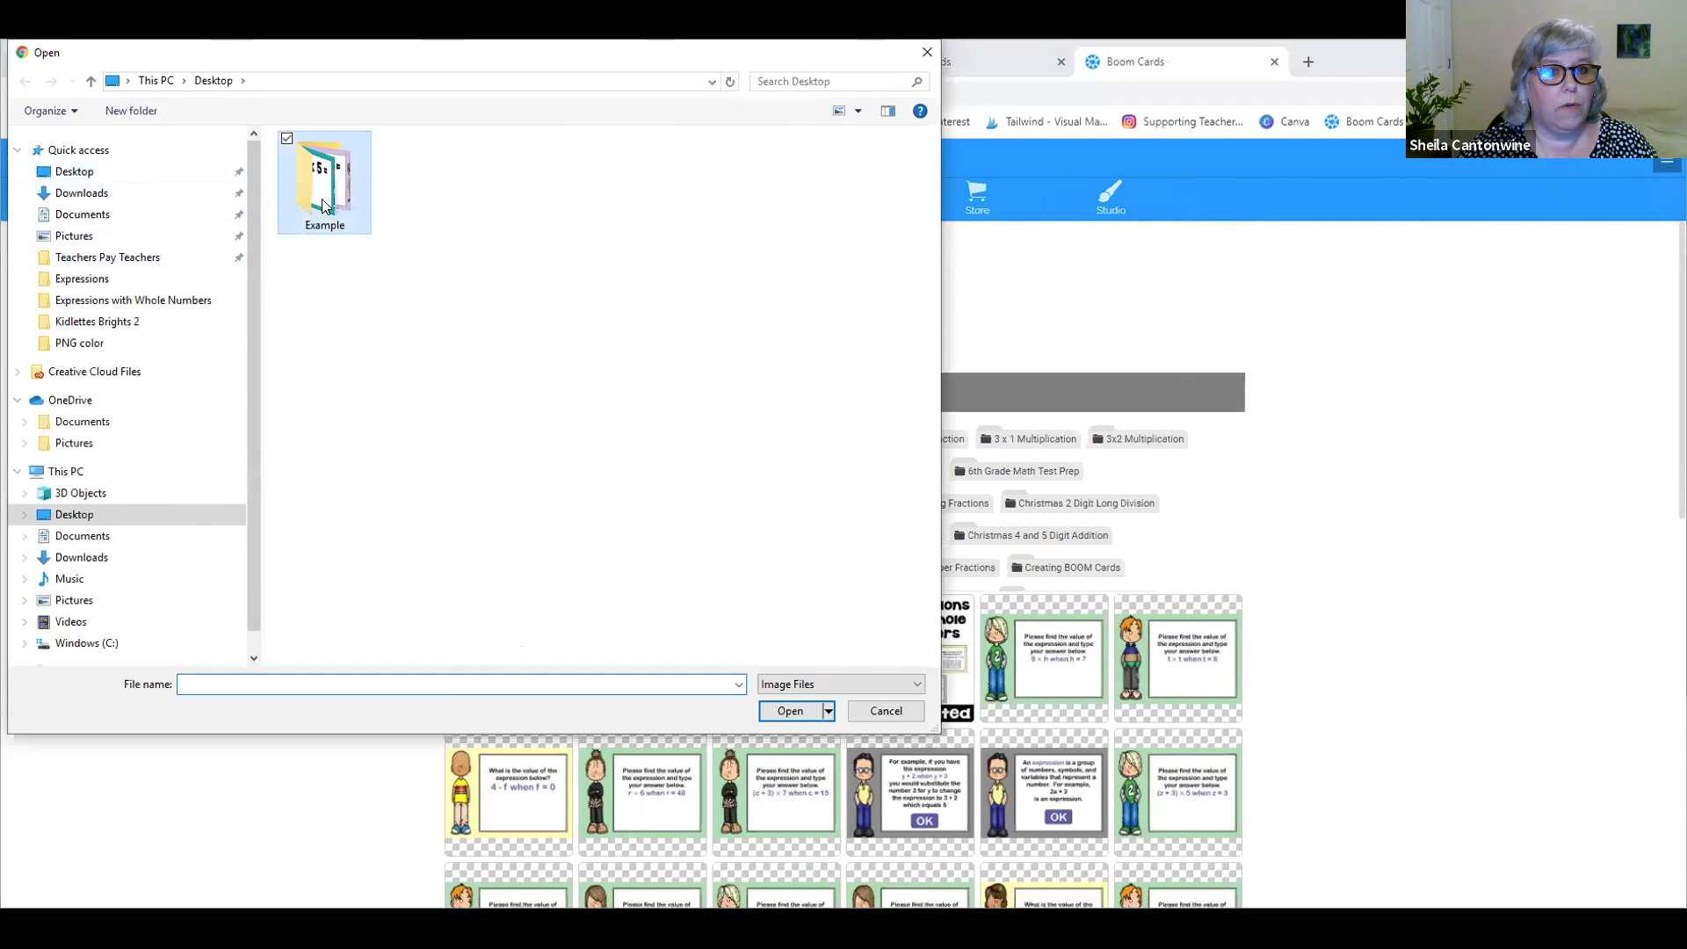
double_click(323, 204)
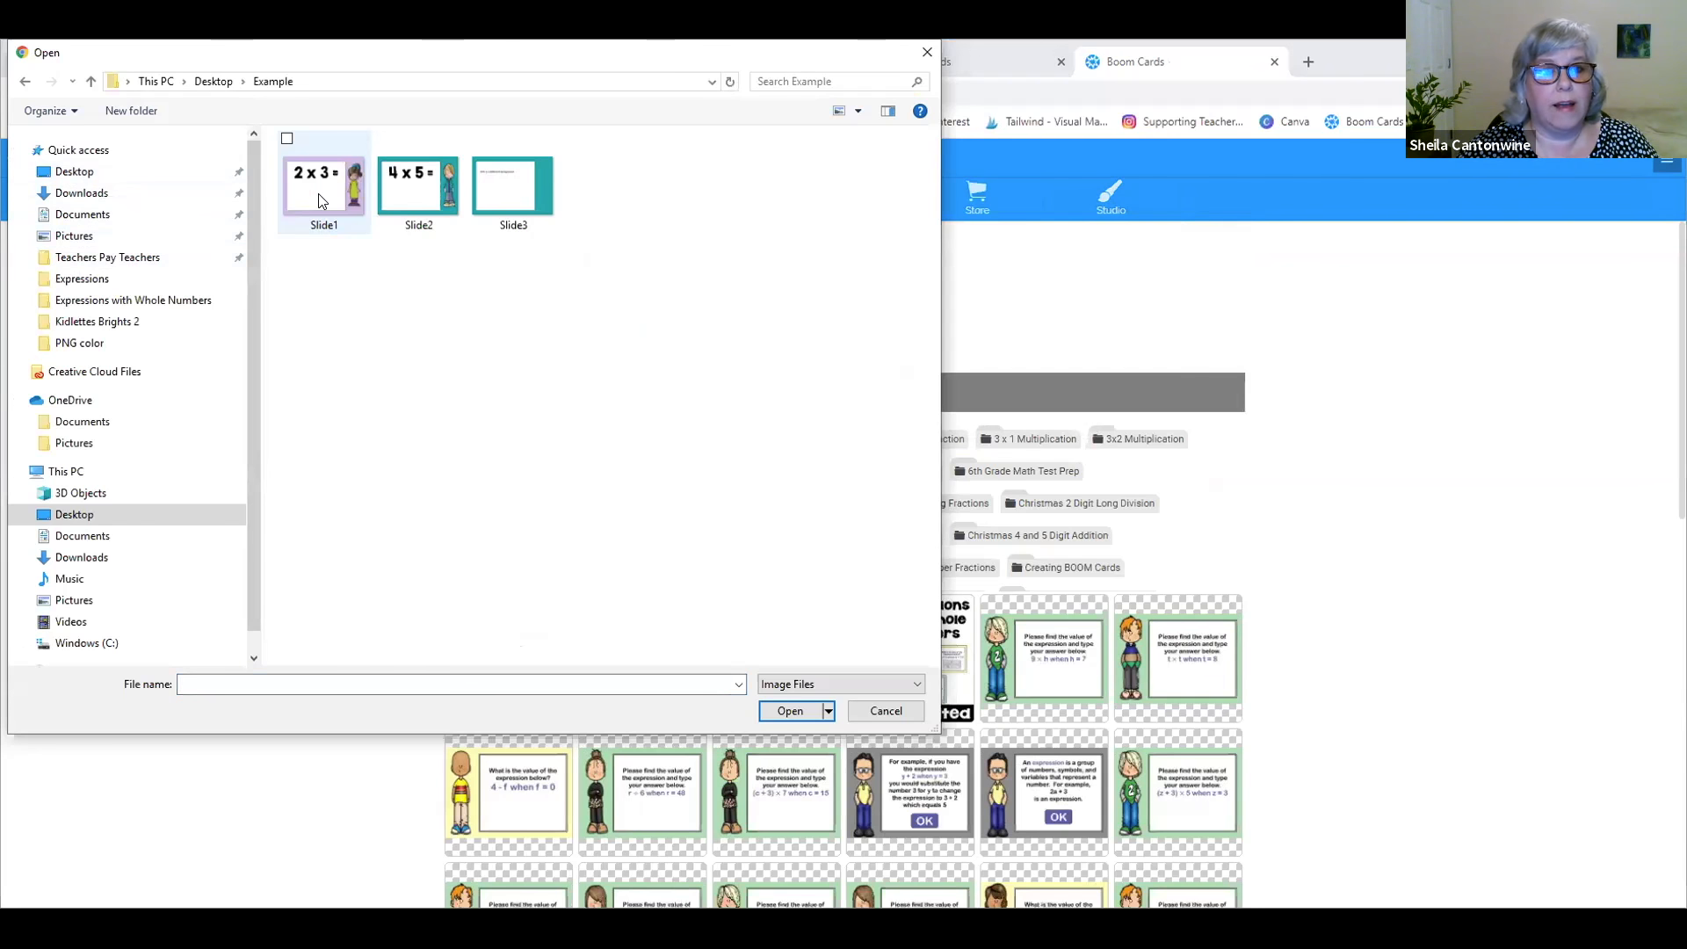
click(320, 201)
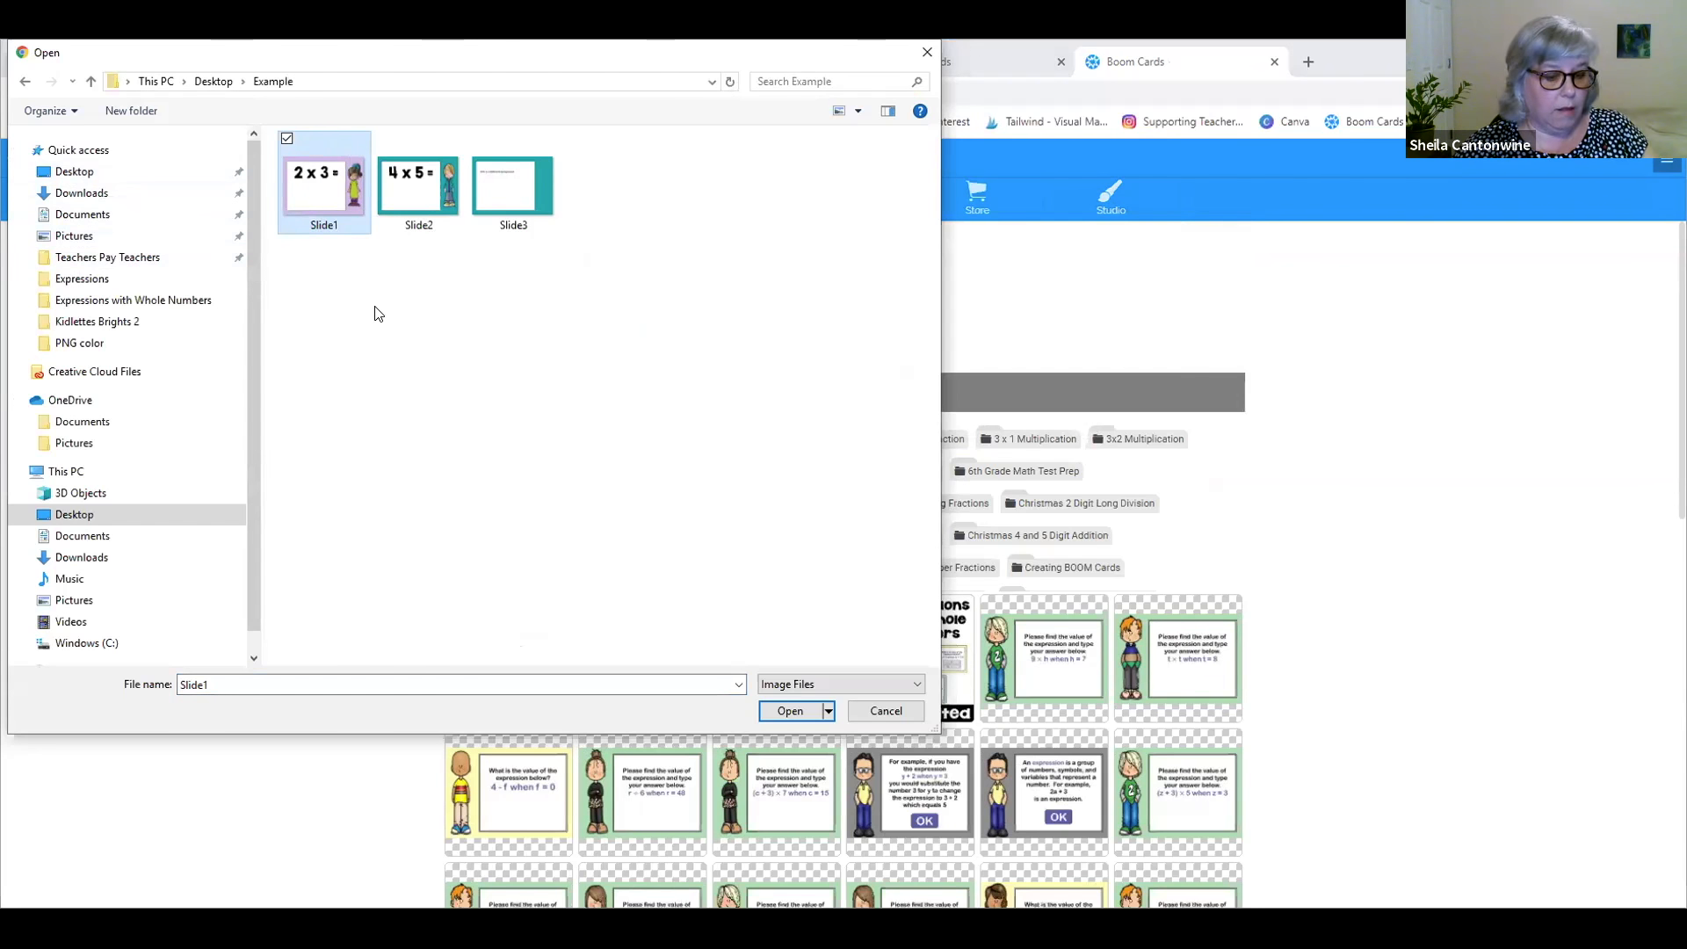
key(ctrl+a)
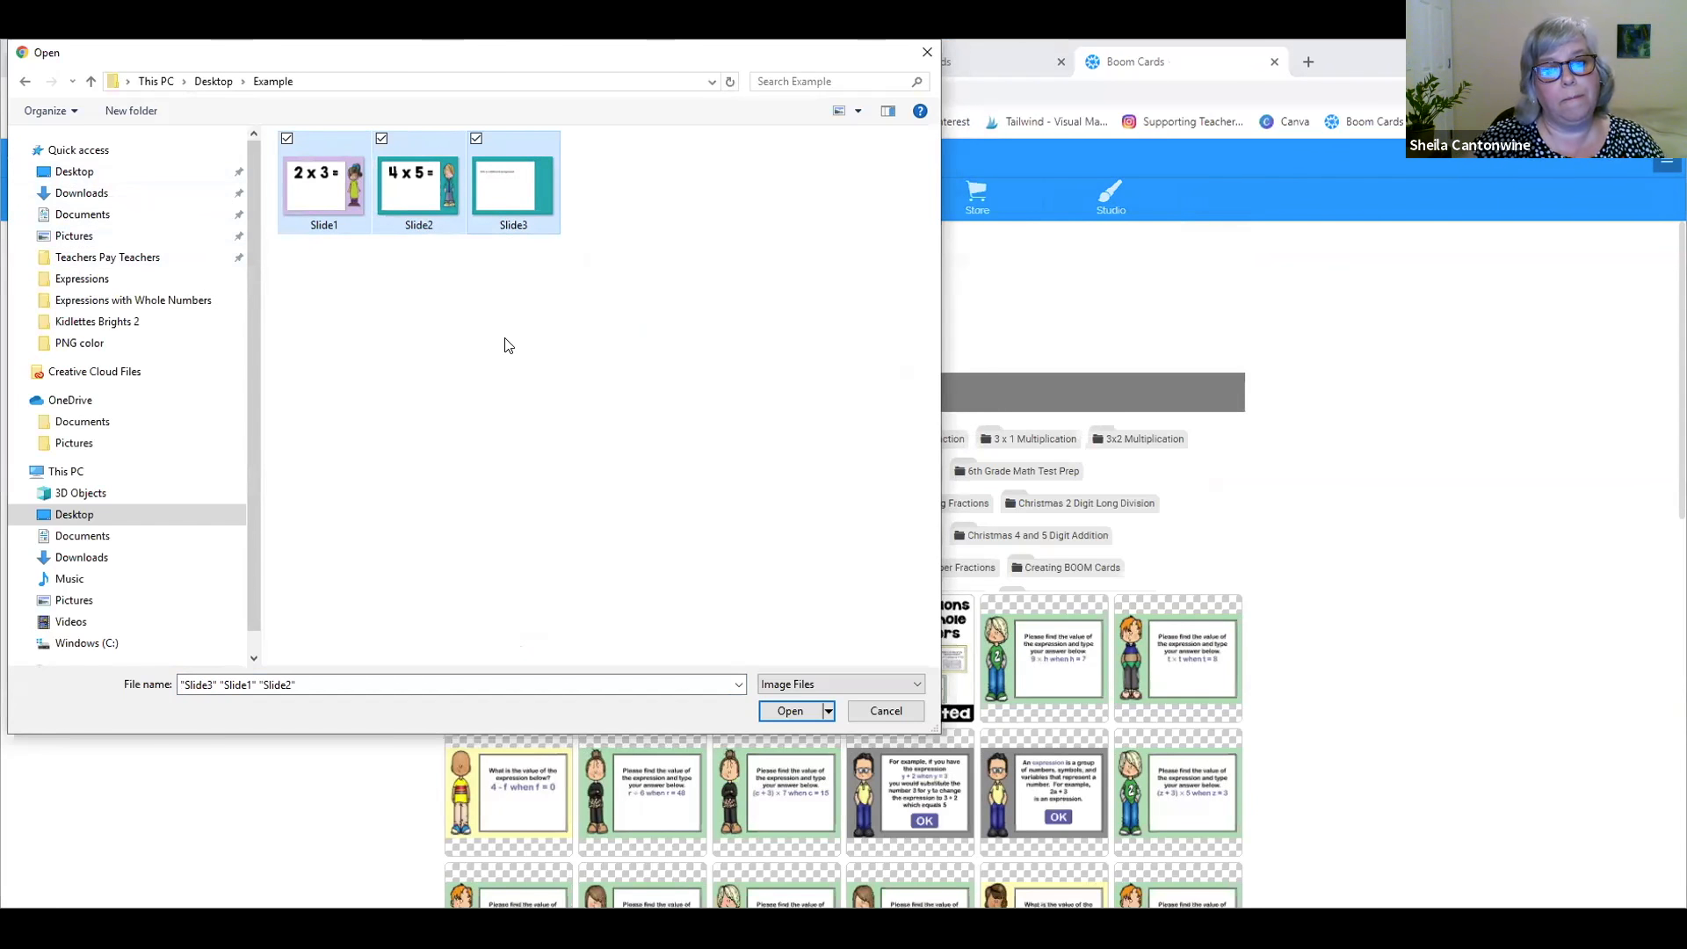
click(800, 715)
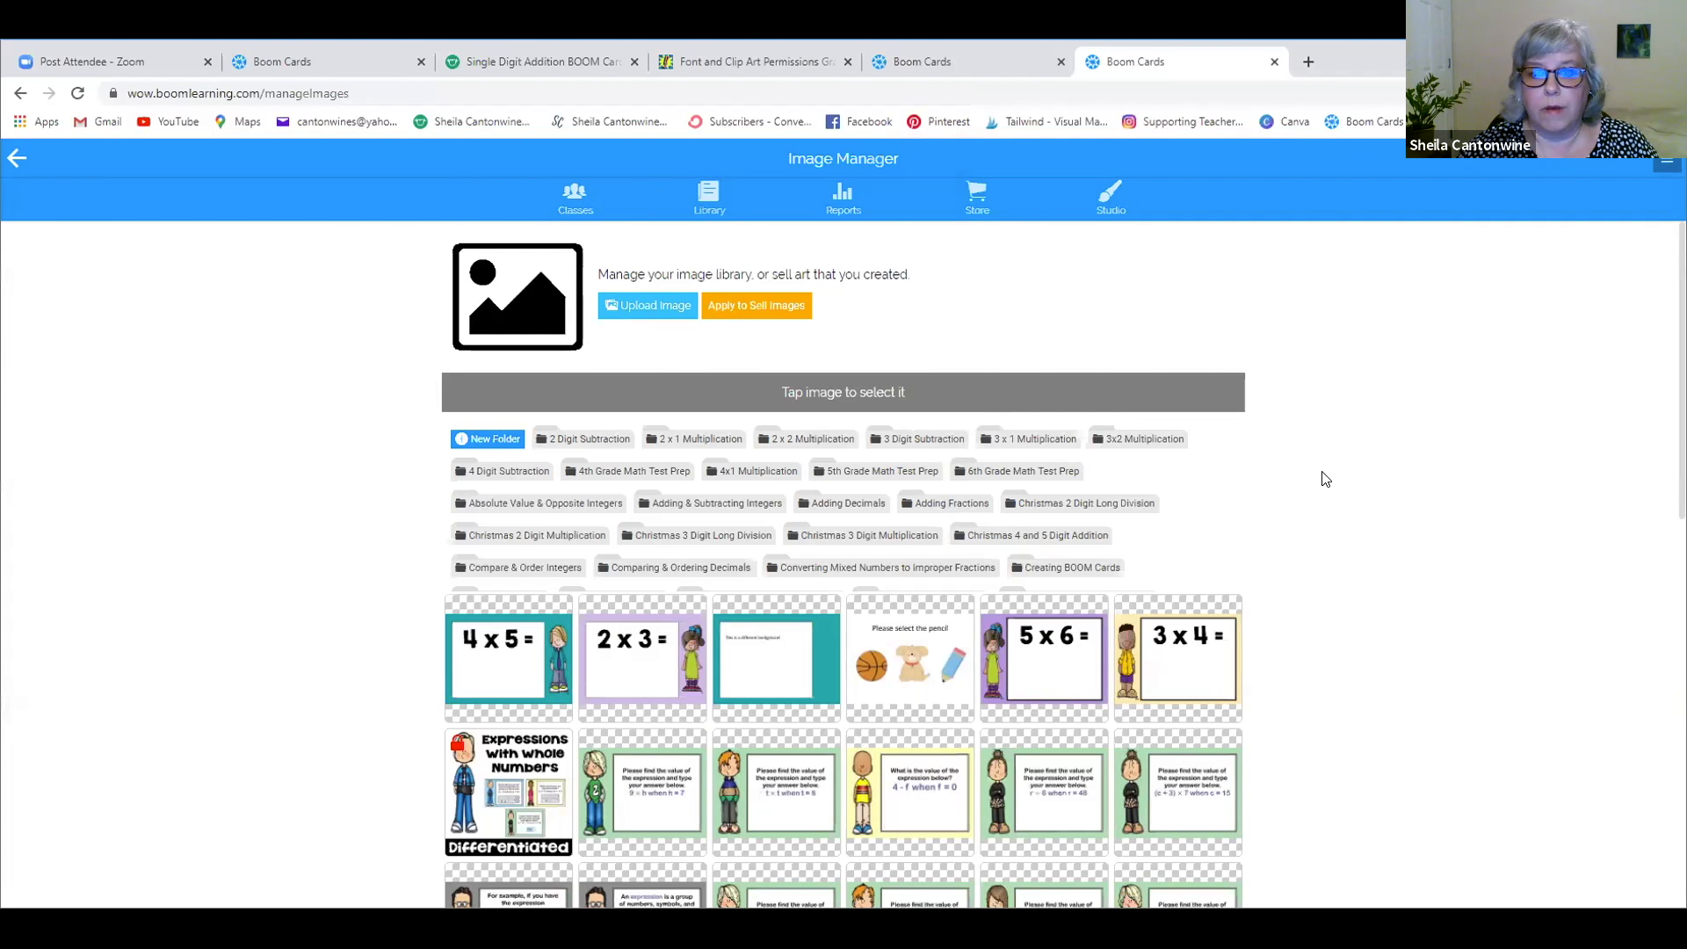
scroll(1325, 479, down, 2)
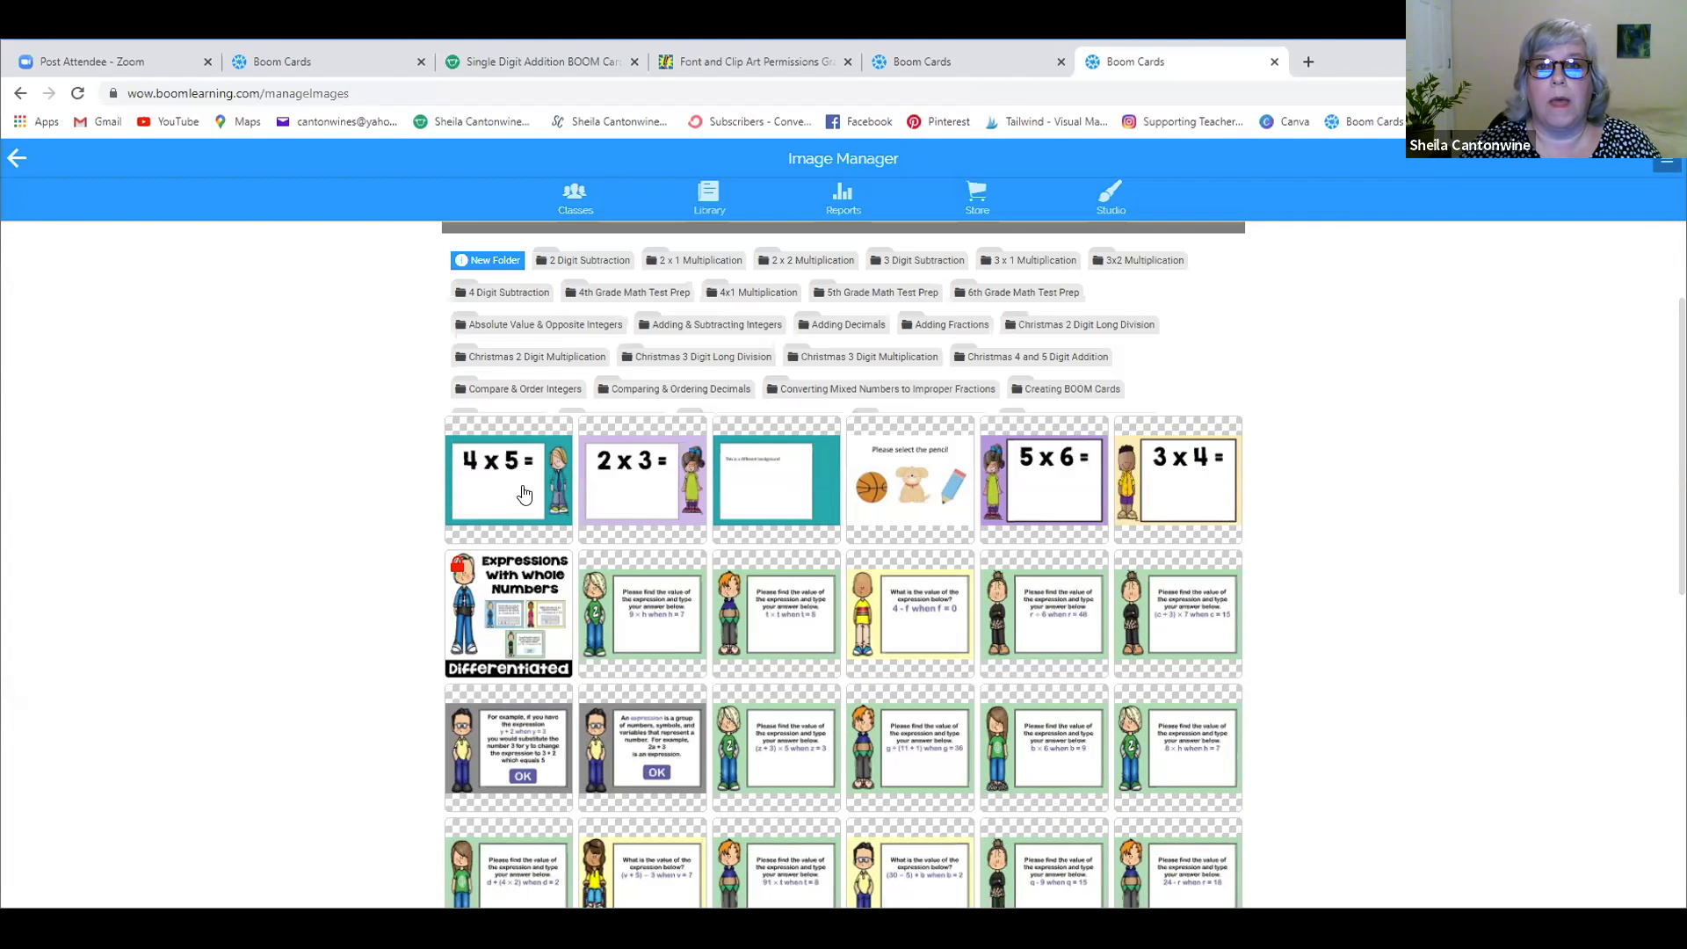
- Return to the untitled deck's editor, start creating new cards from background images and bring up the uploaded slide images
key(ctrl+shift+Tab)
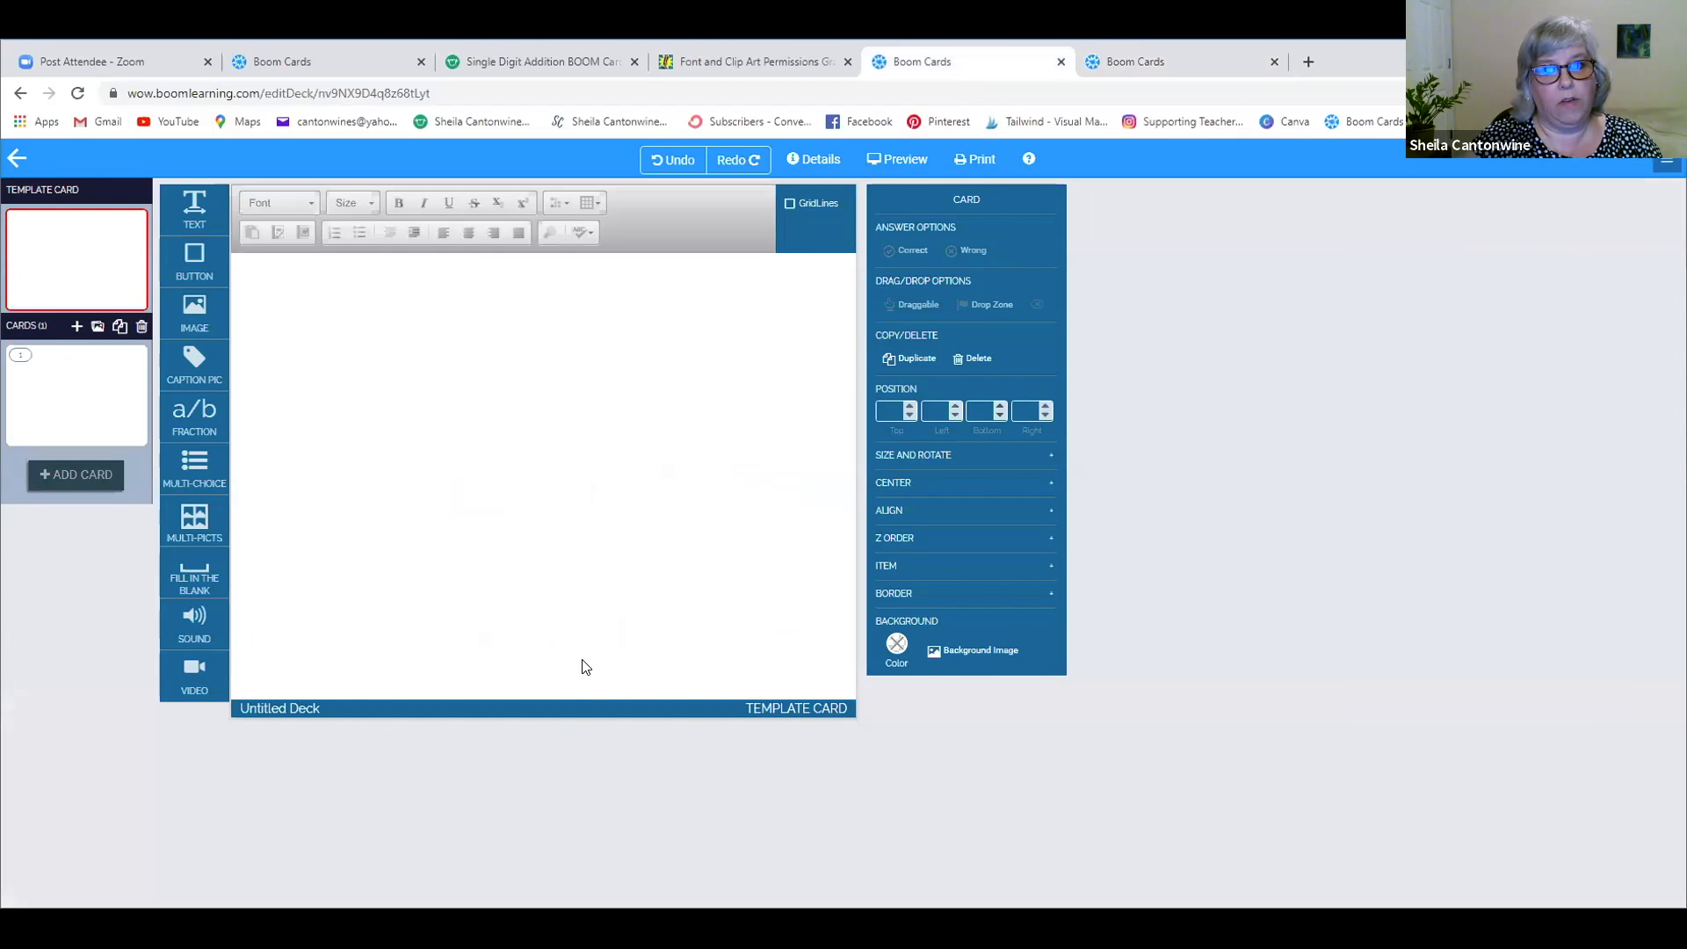
click(71, 385)
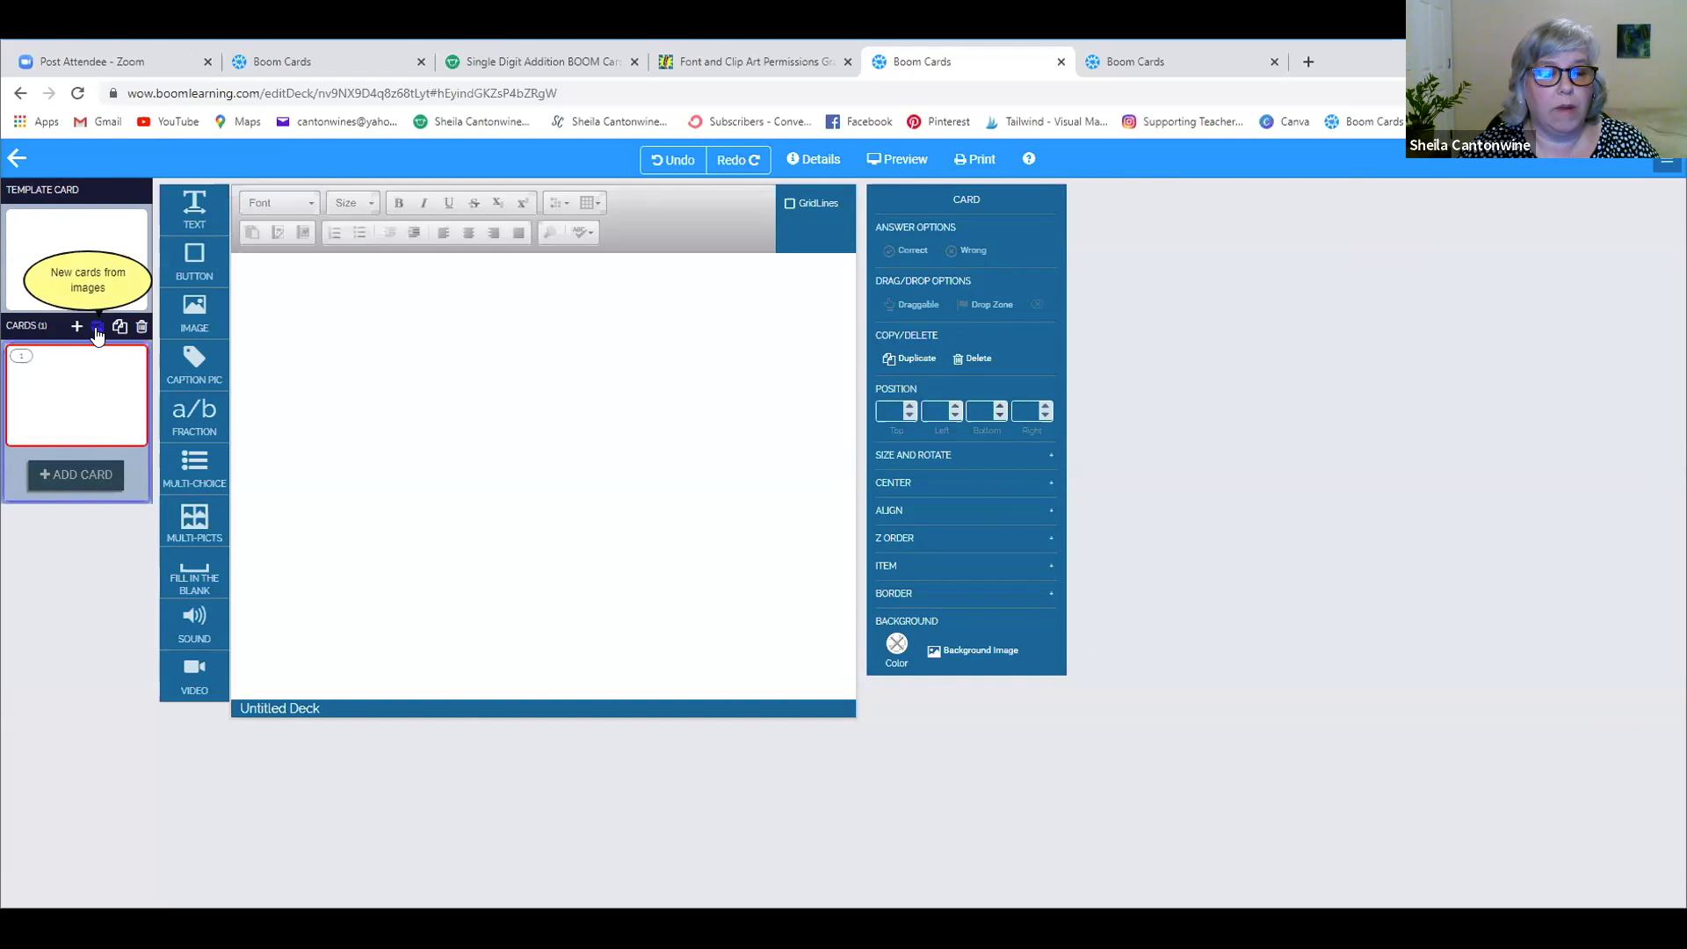
click(96, 326)
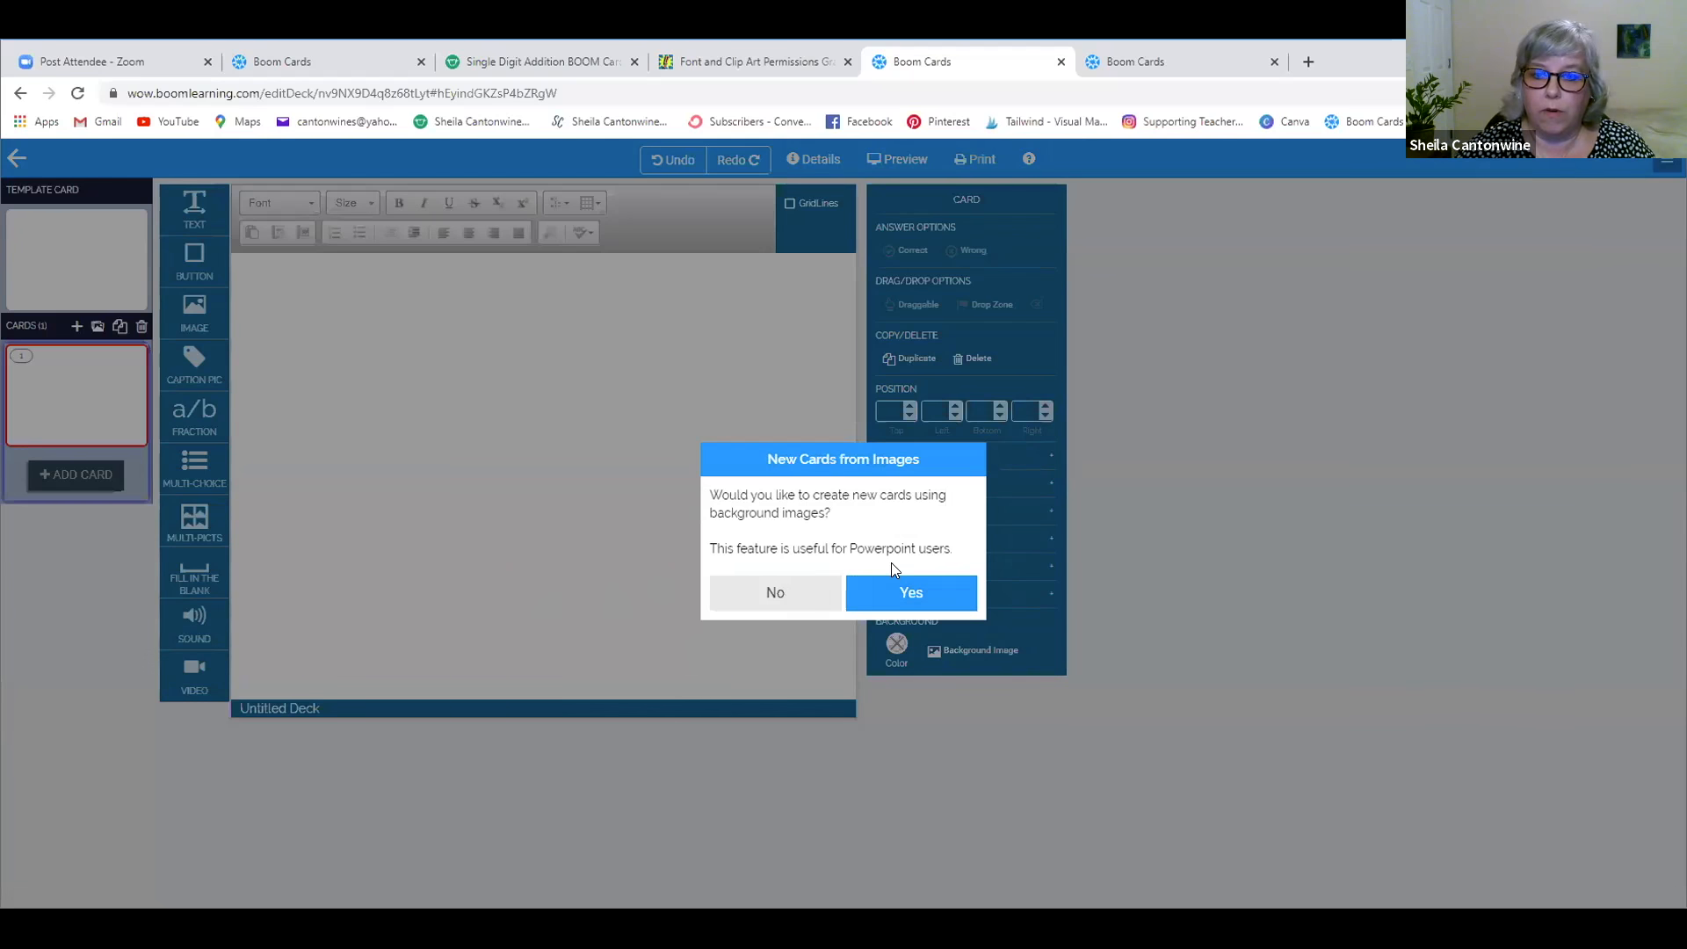
click(904, 596)
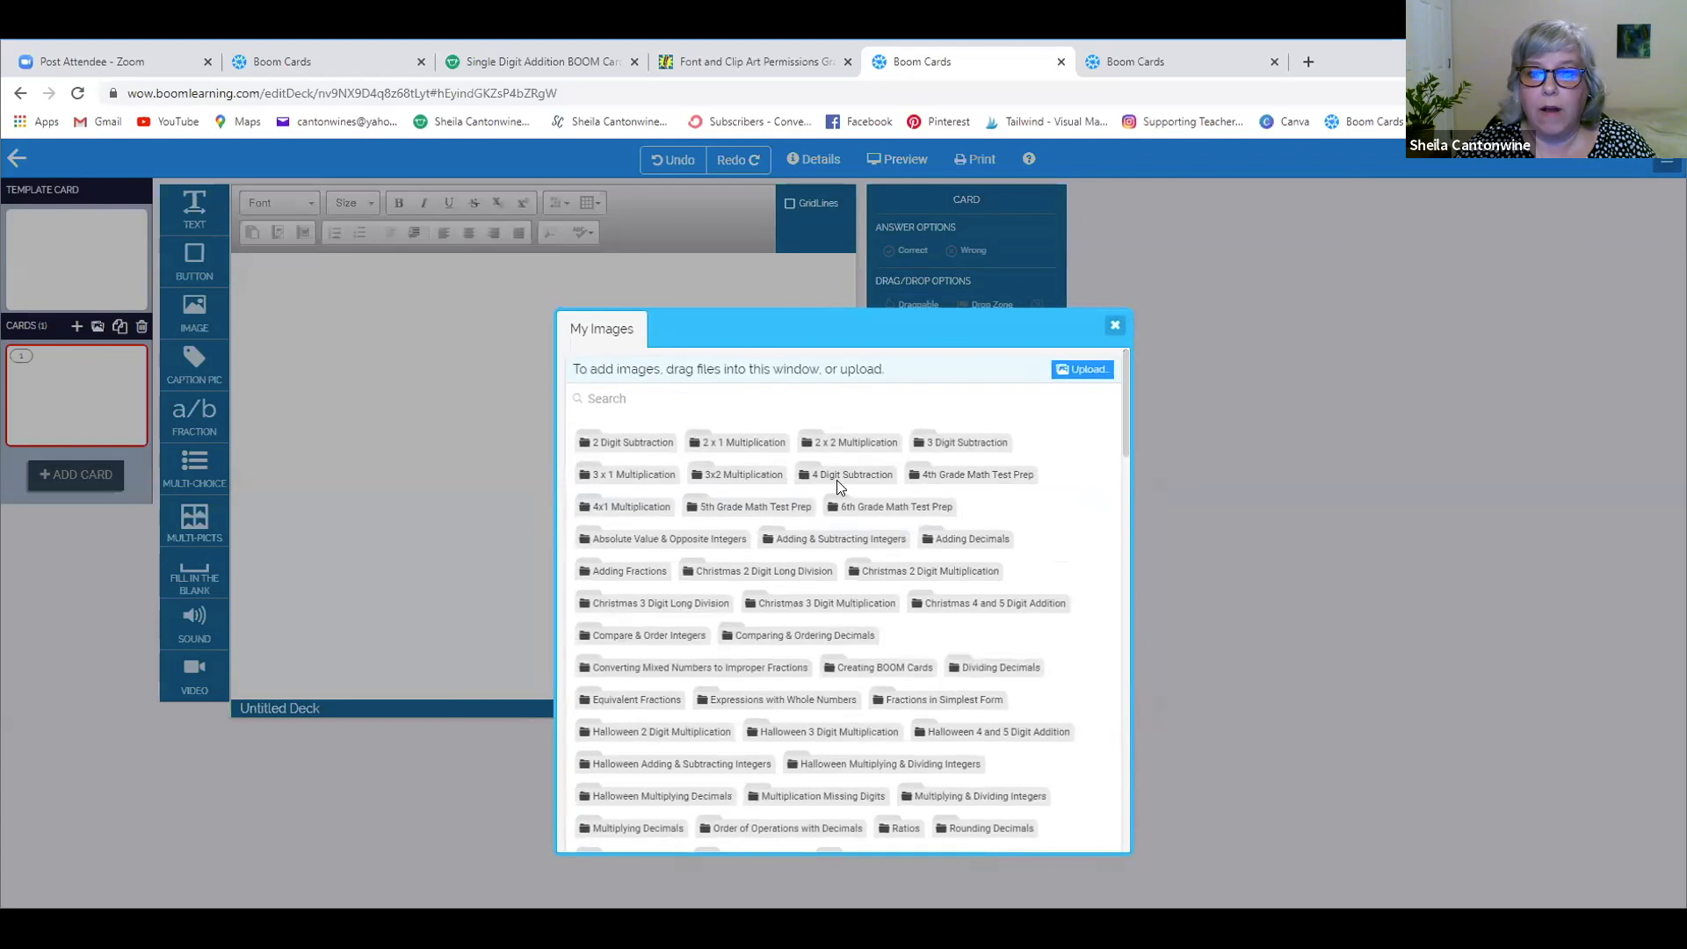
scroll(835, 492, down, 4)
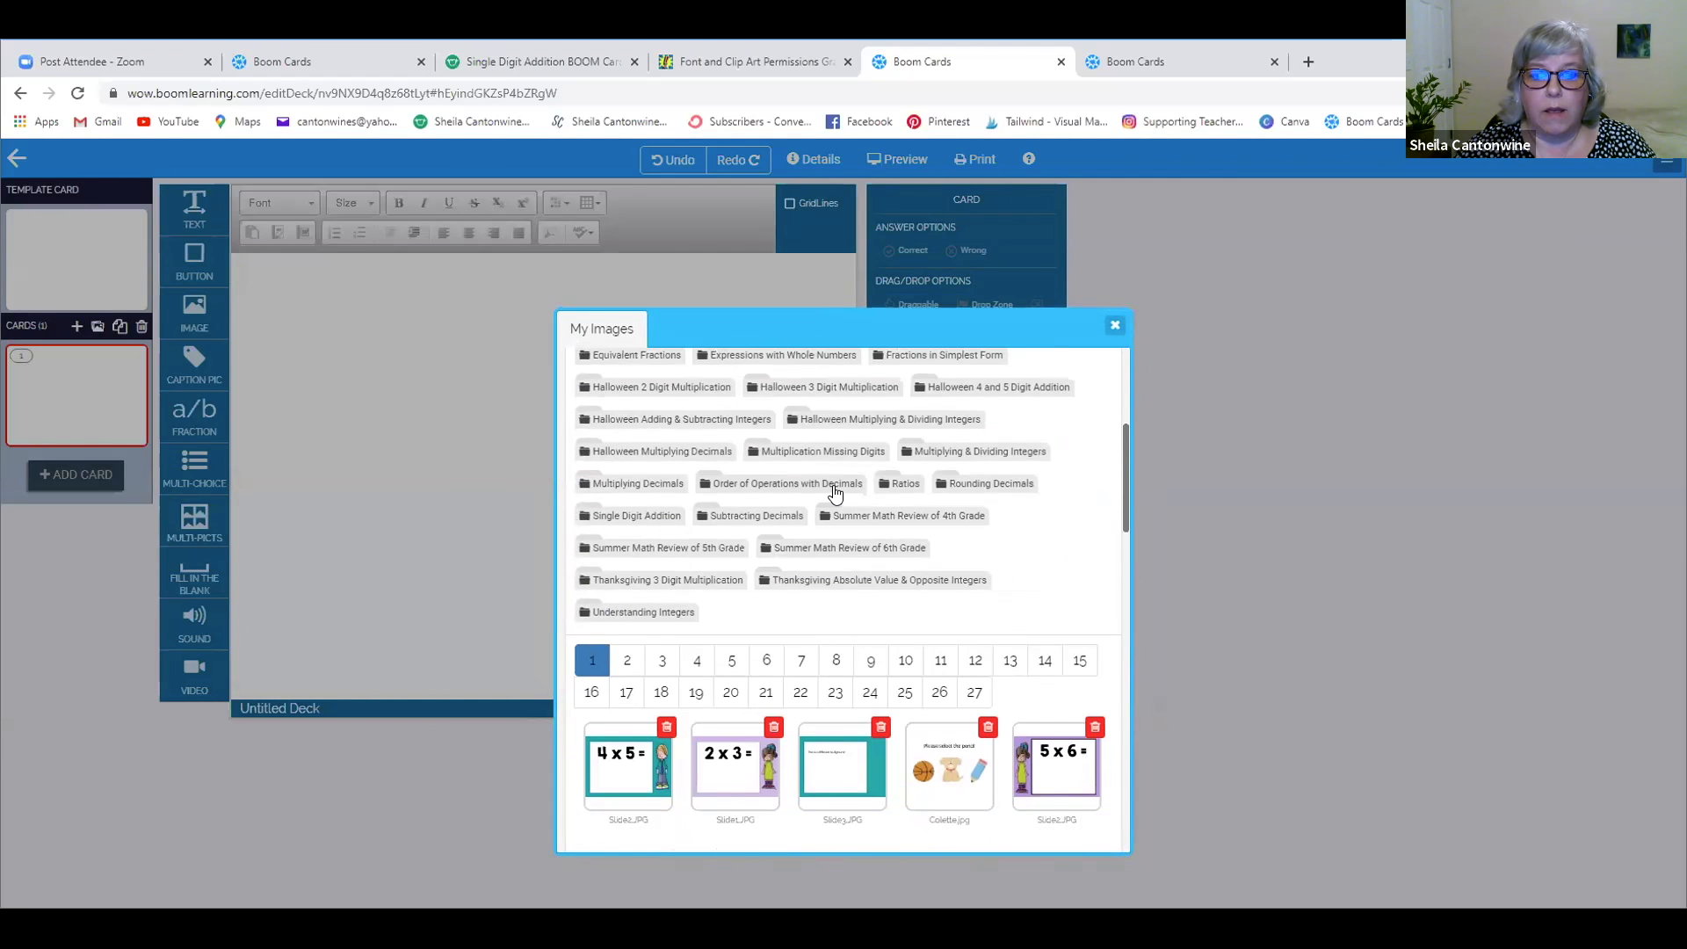
scroll(835, 493, down, 2)
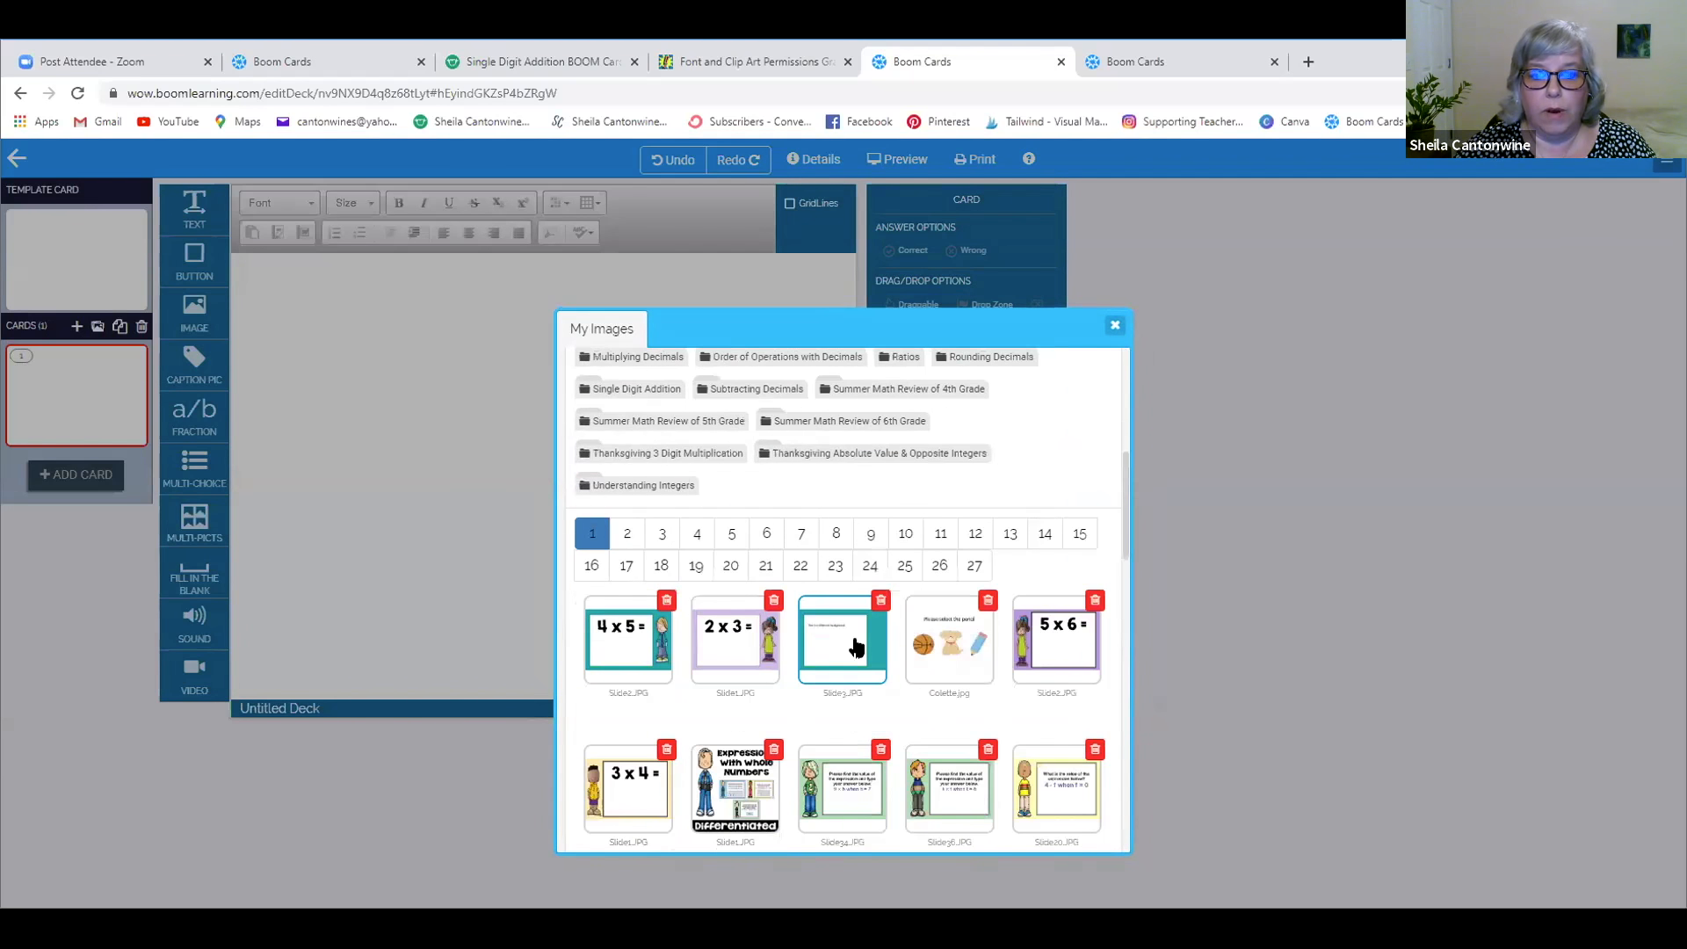
click(615, 635)
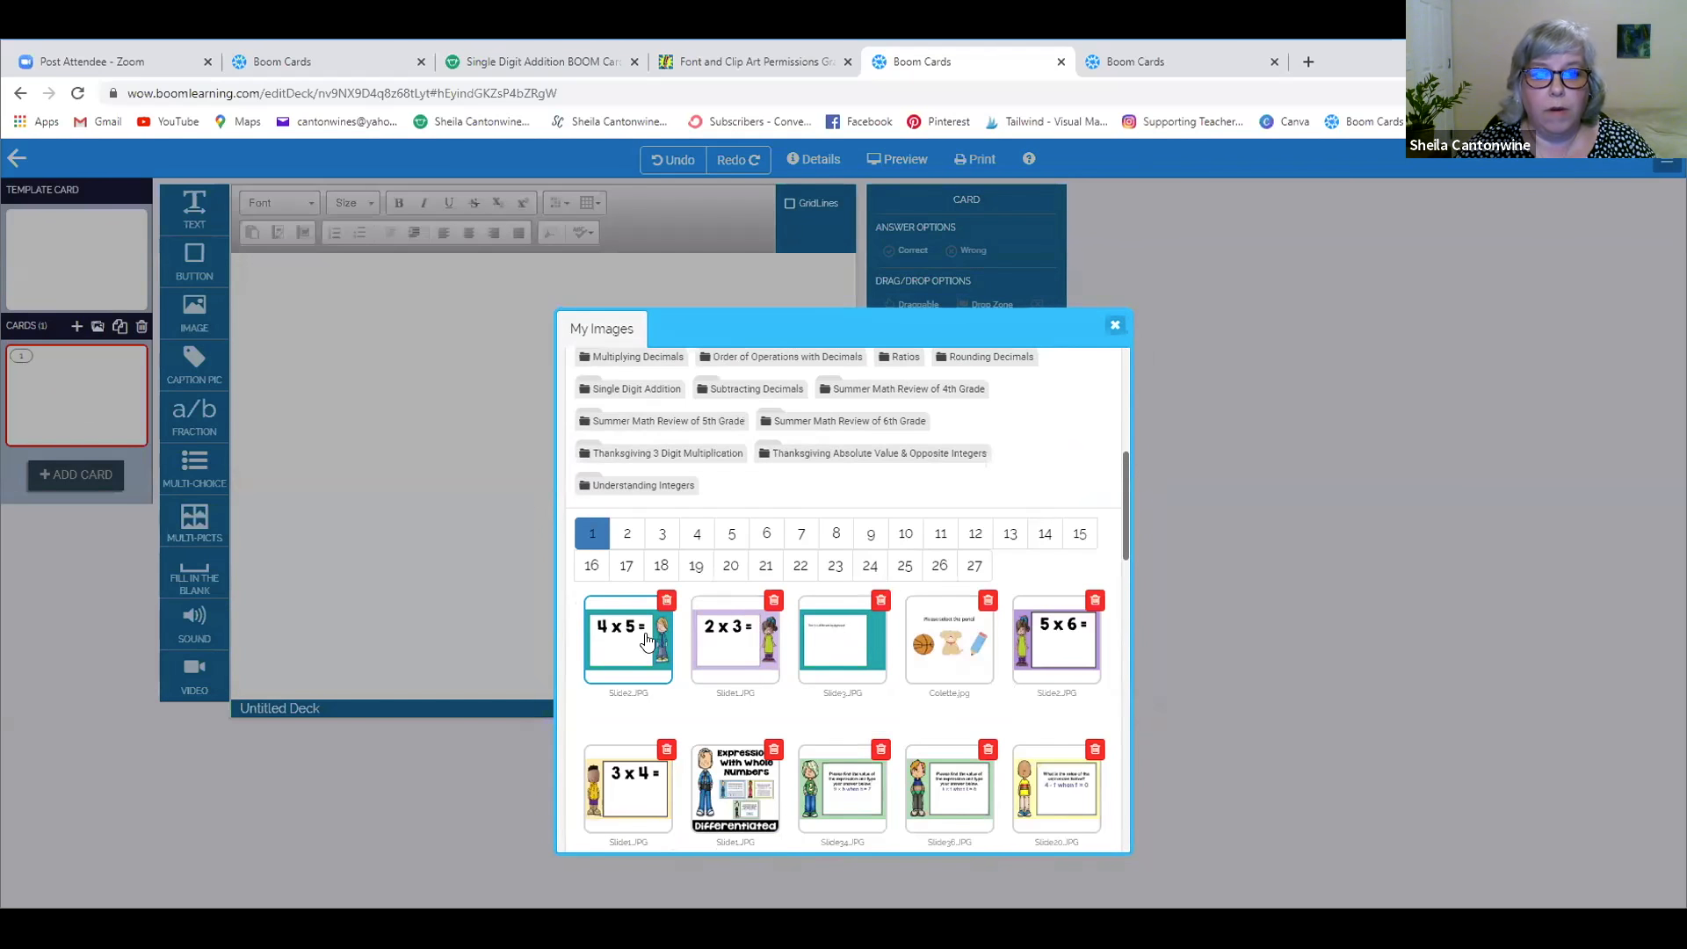
click(727, 635)
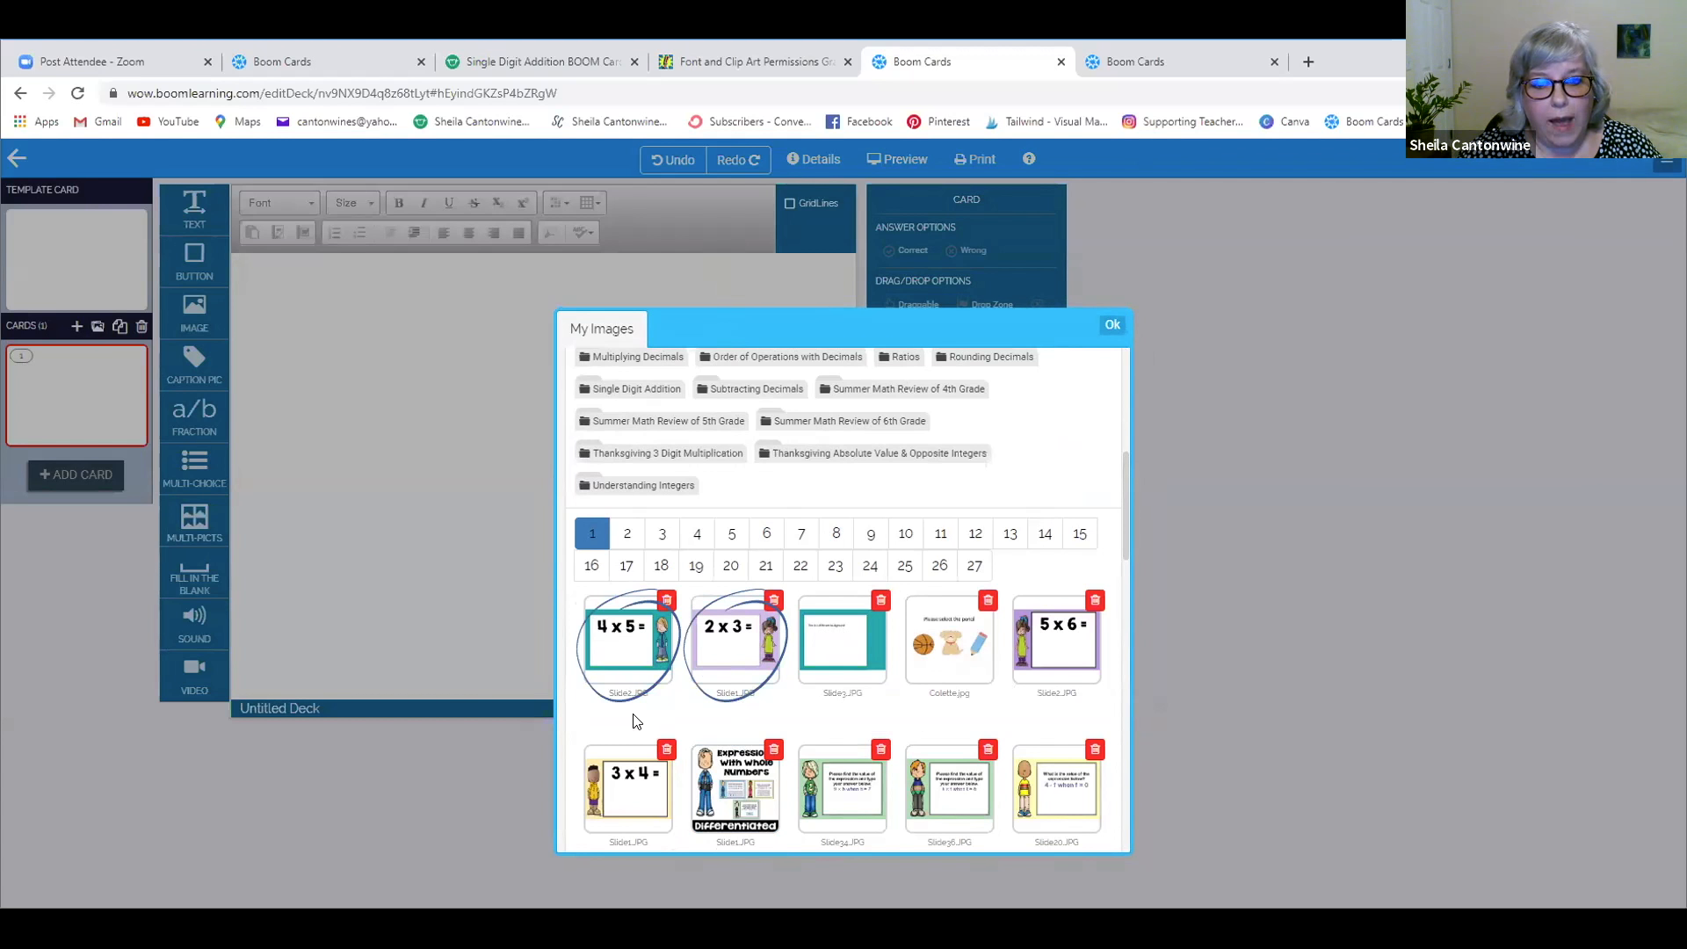
click(629, 659)
click(736, 655)
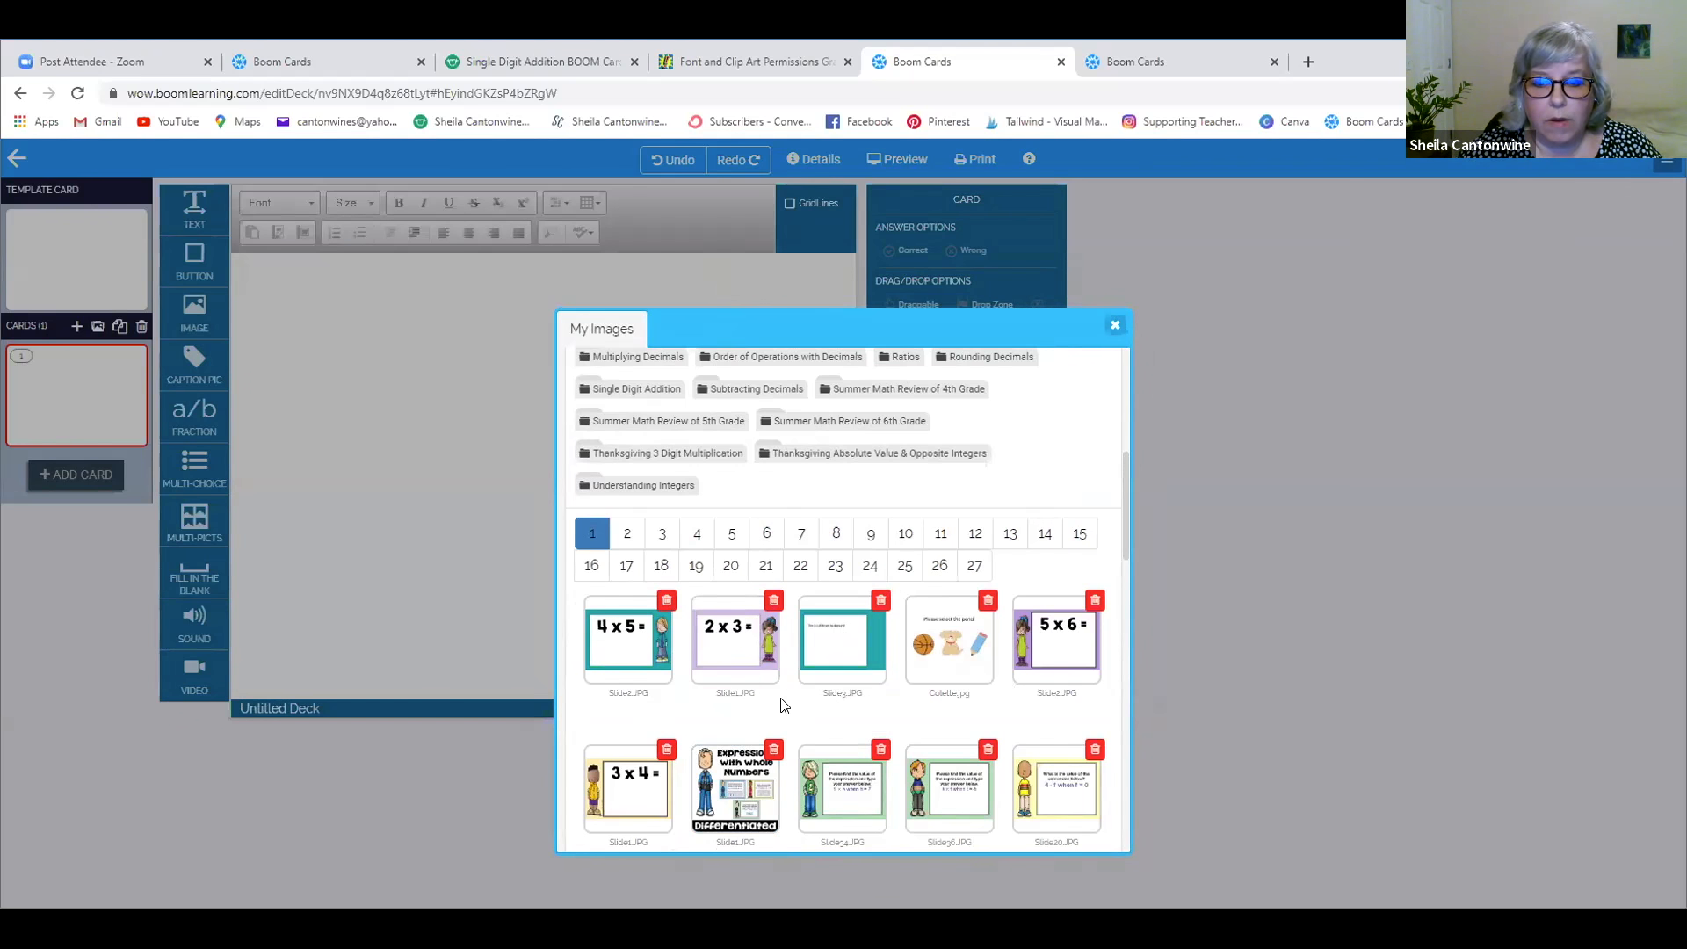
- Create two new cards from the 2 x 3 and 4 x 5 slide images, selected in that order
click(722, 643)
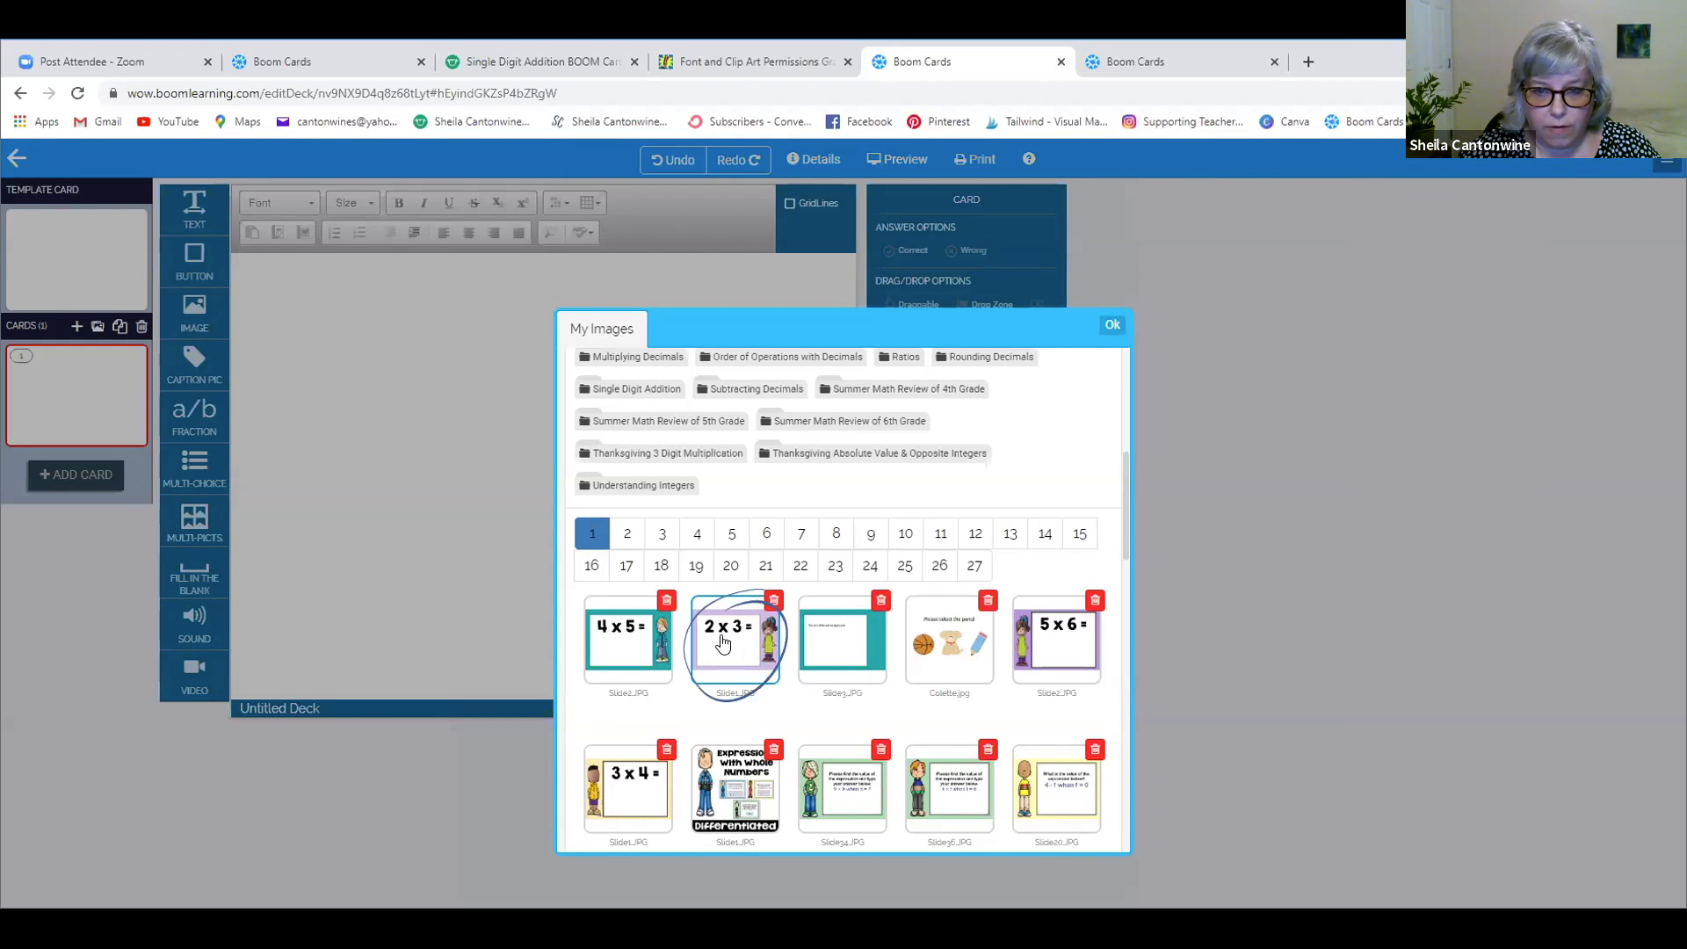
click(629, 649)
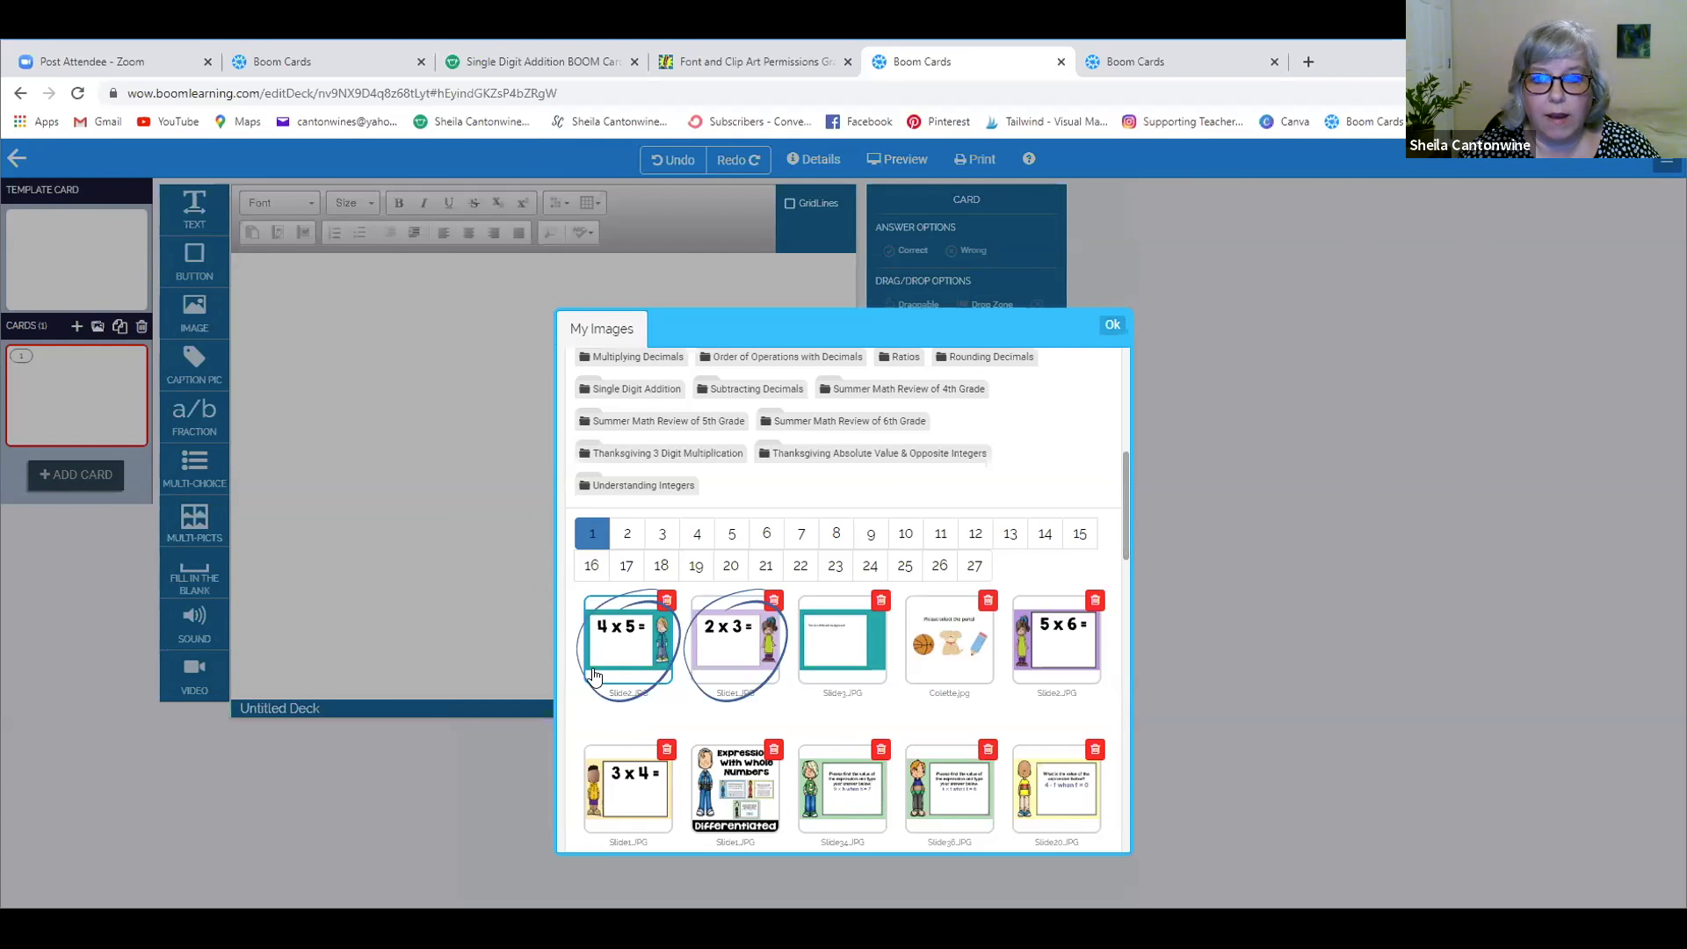
click(1115, 326)
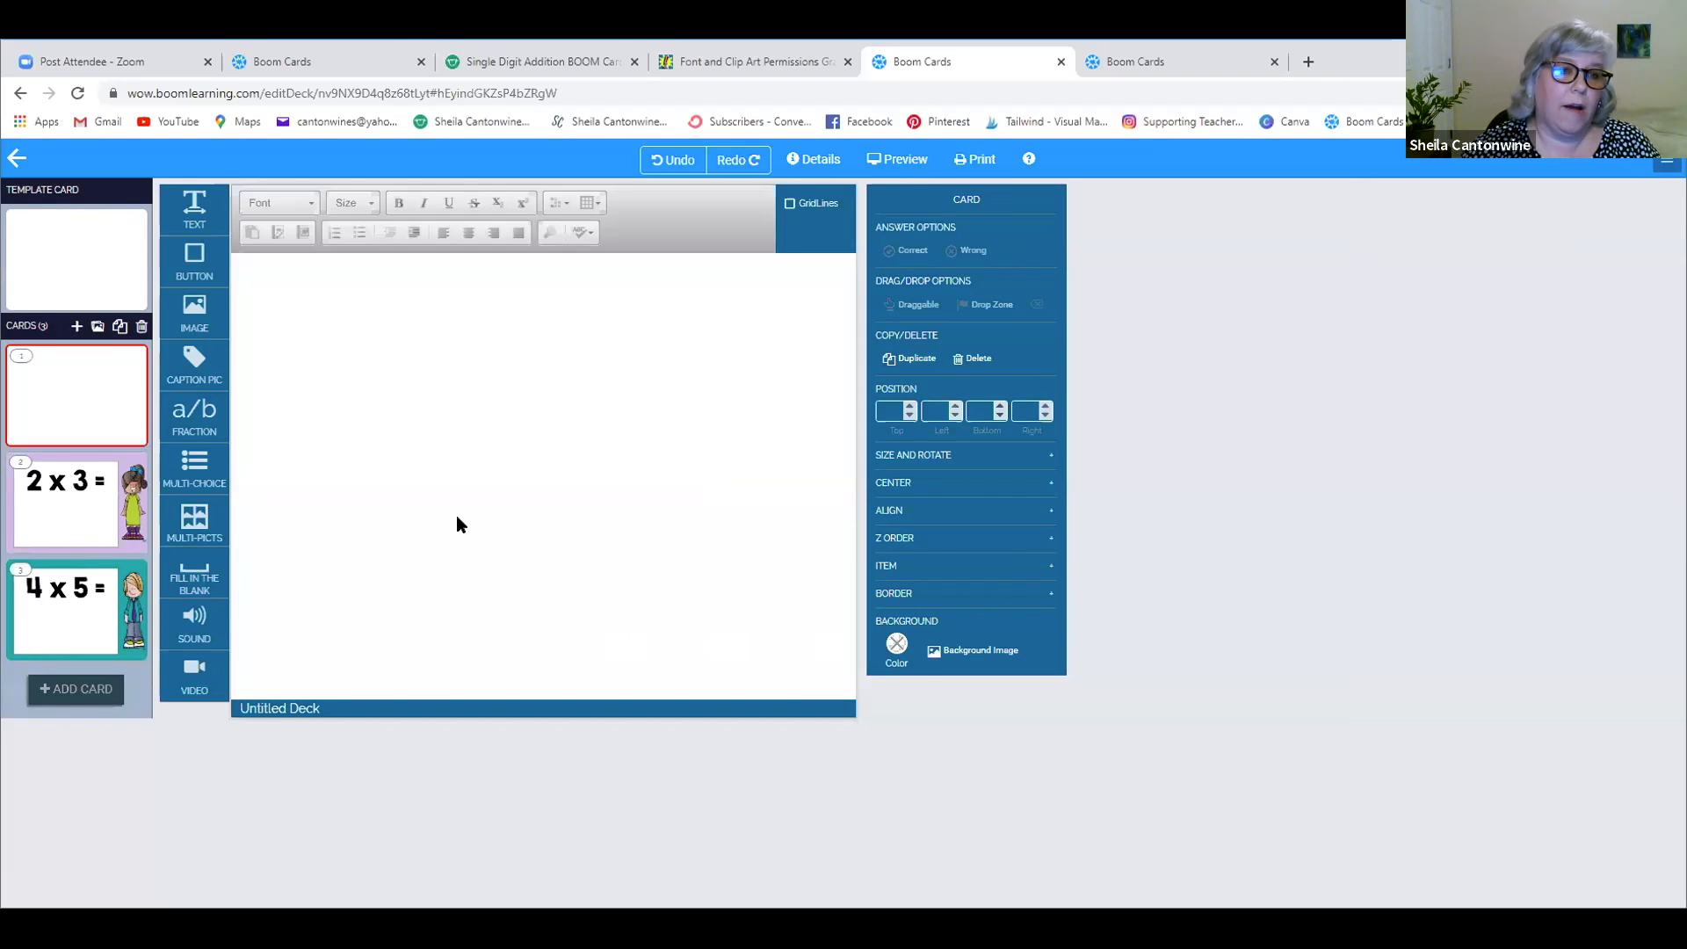
- Delete the blank first card from the deck
click(47, 496)
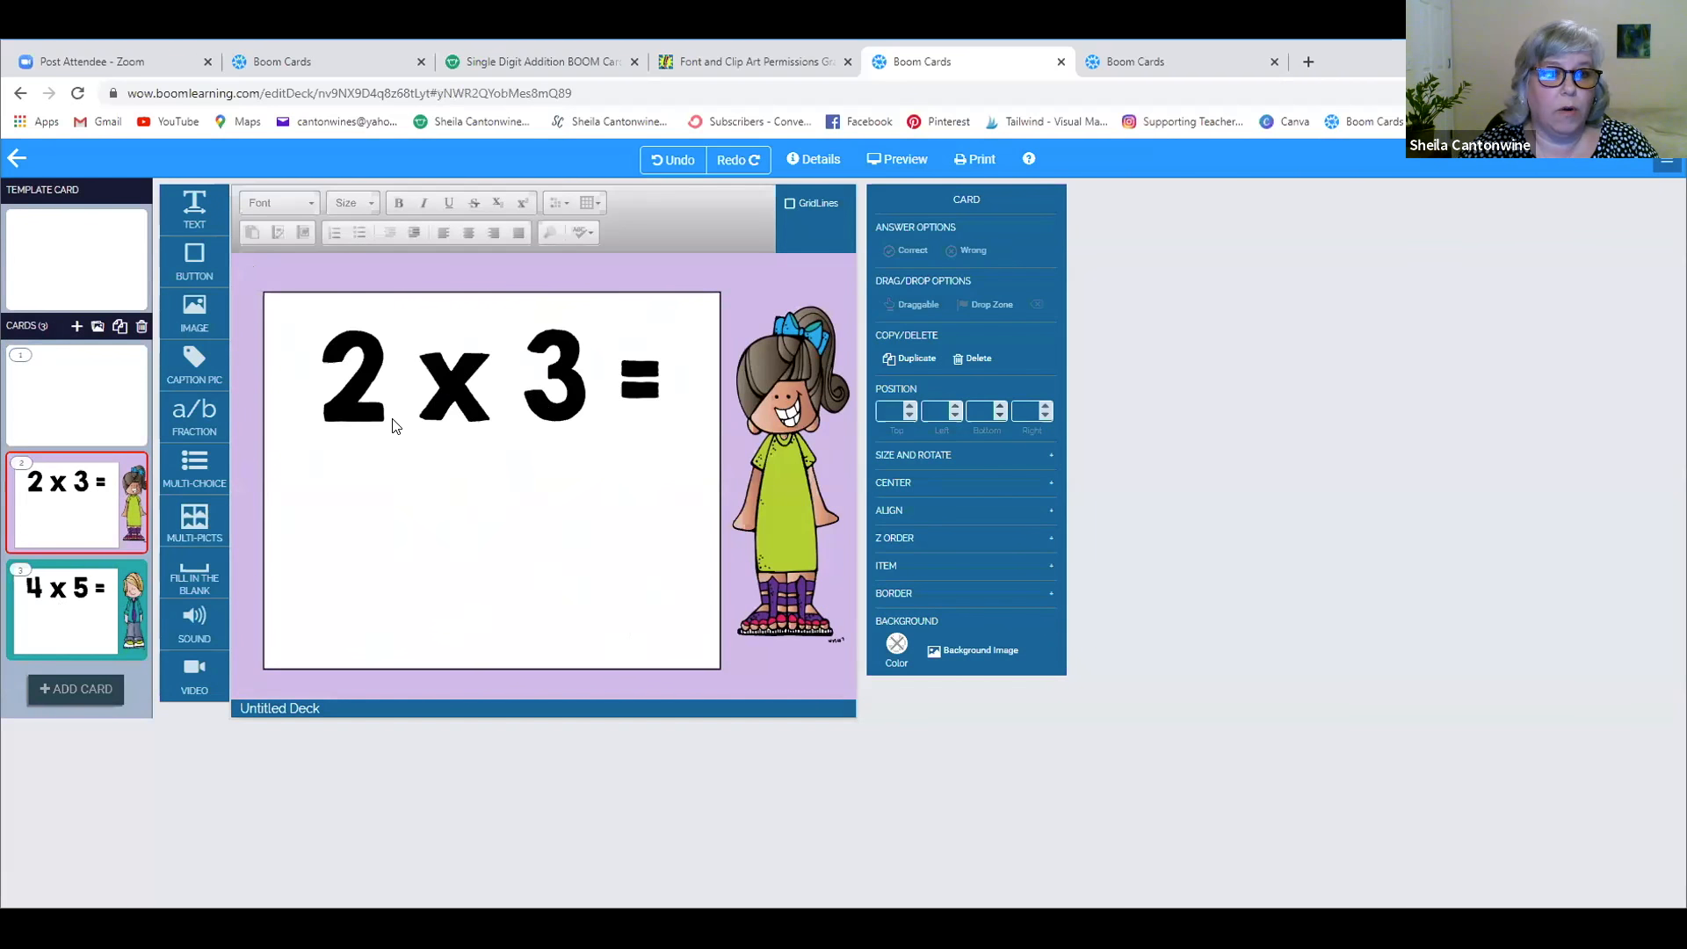
click(78, 397)
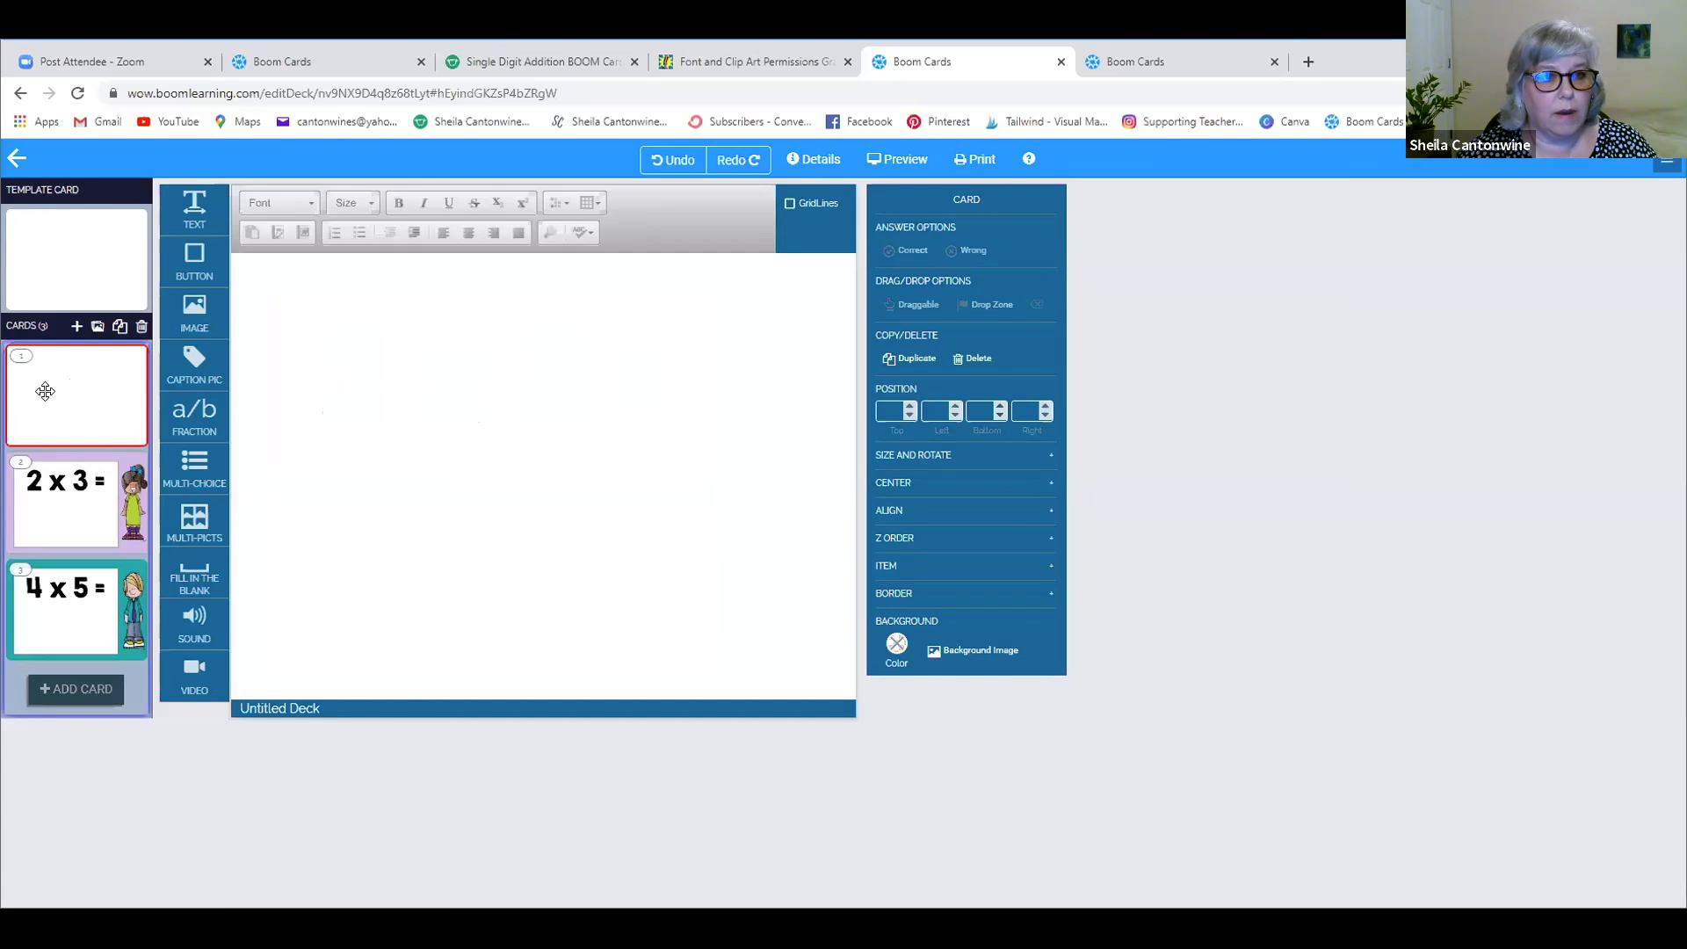
click(142, 329)
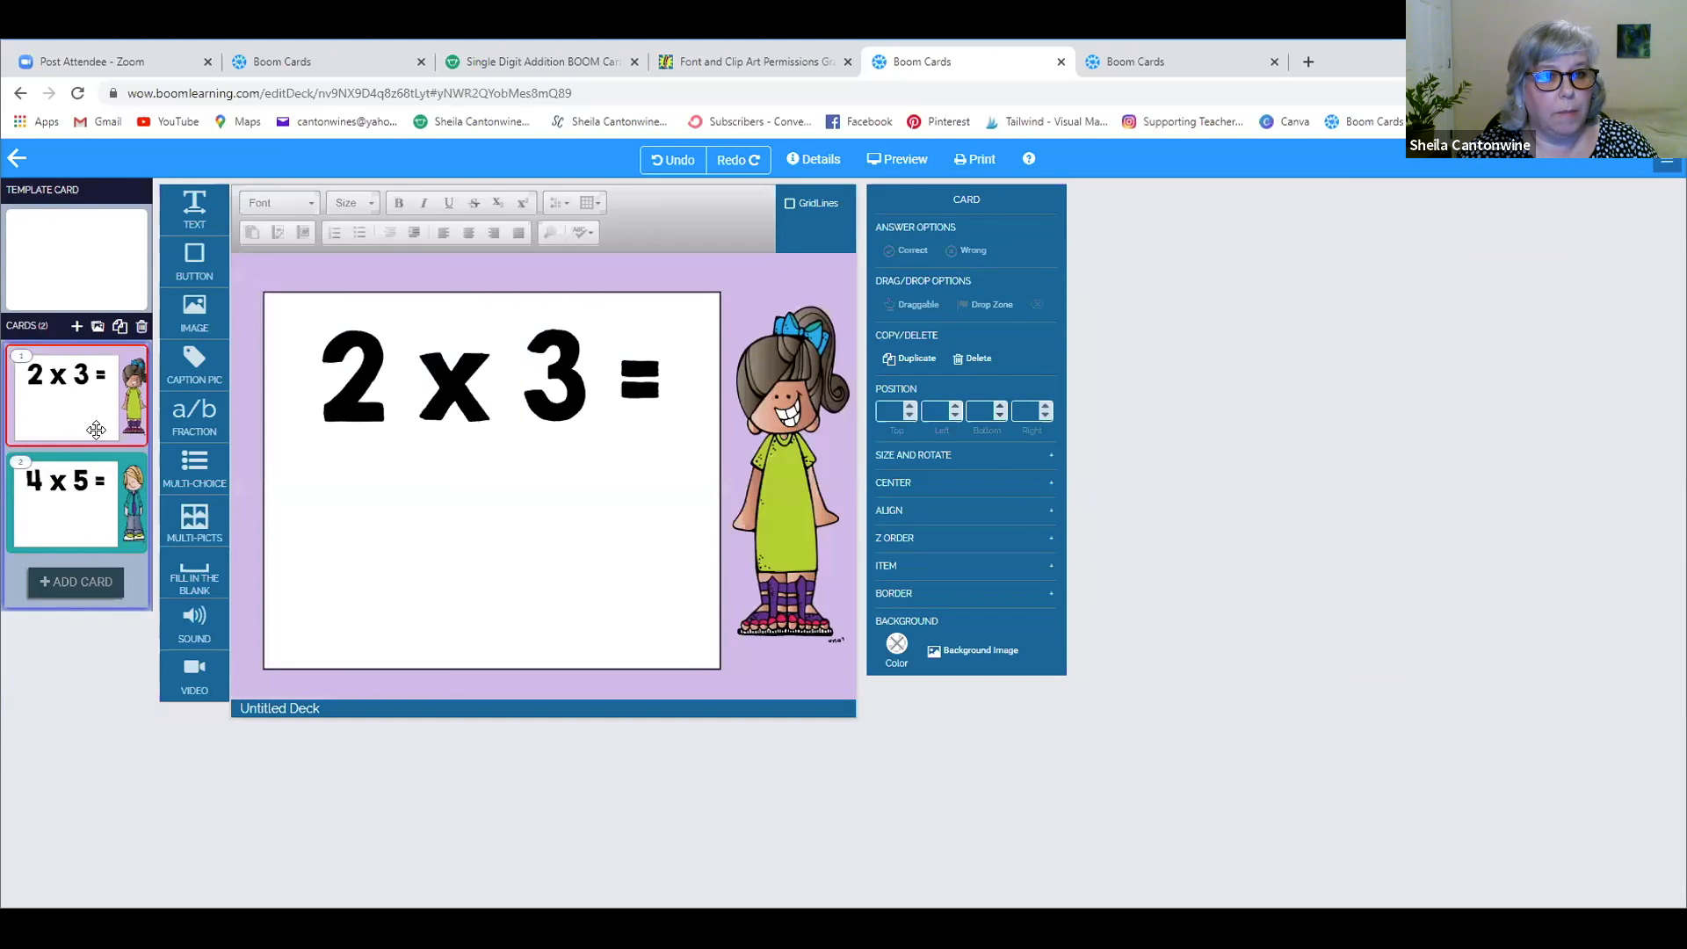
- Replace the 4 x 5 card's background image with Slide3.JPG, and change it back to Slide2.JPG
click(51, 516)
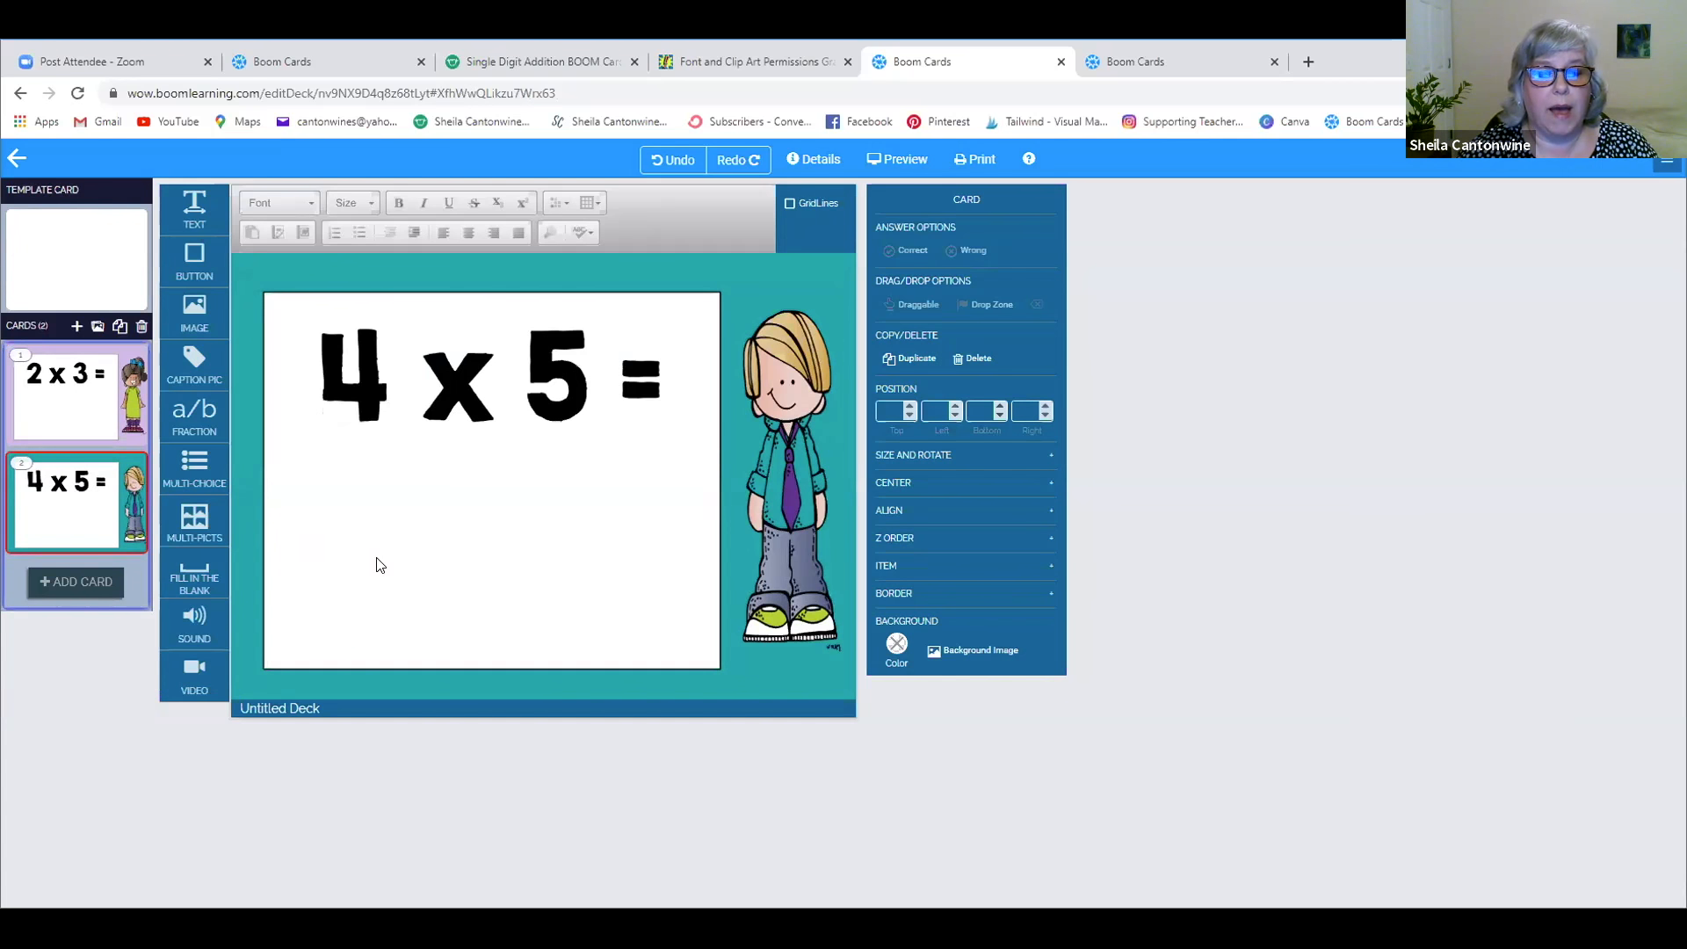
click(981, 652)
scroll(982, 598, down, 1)
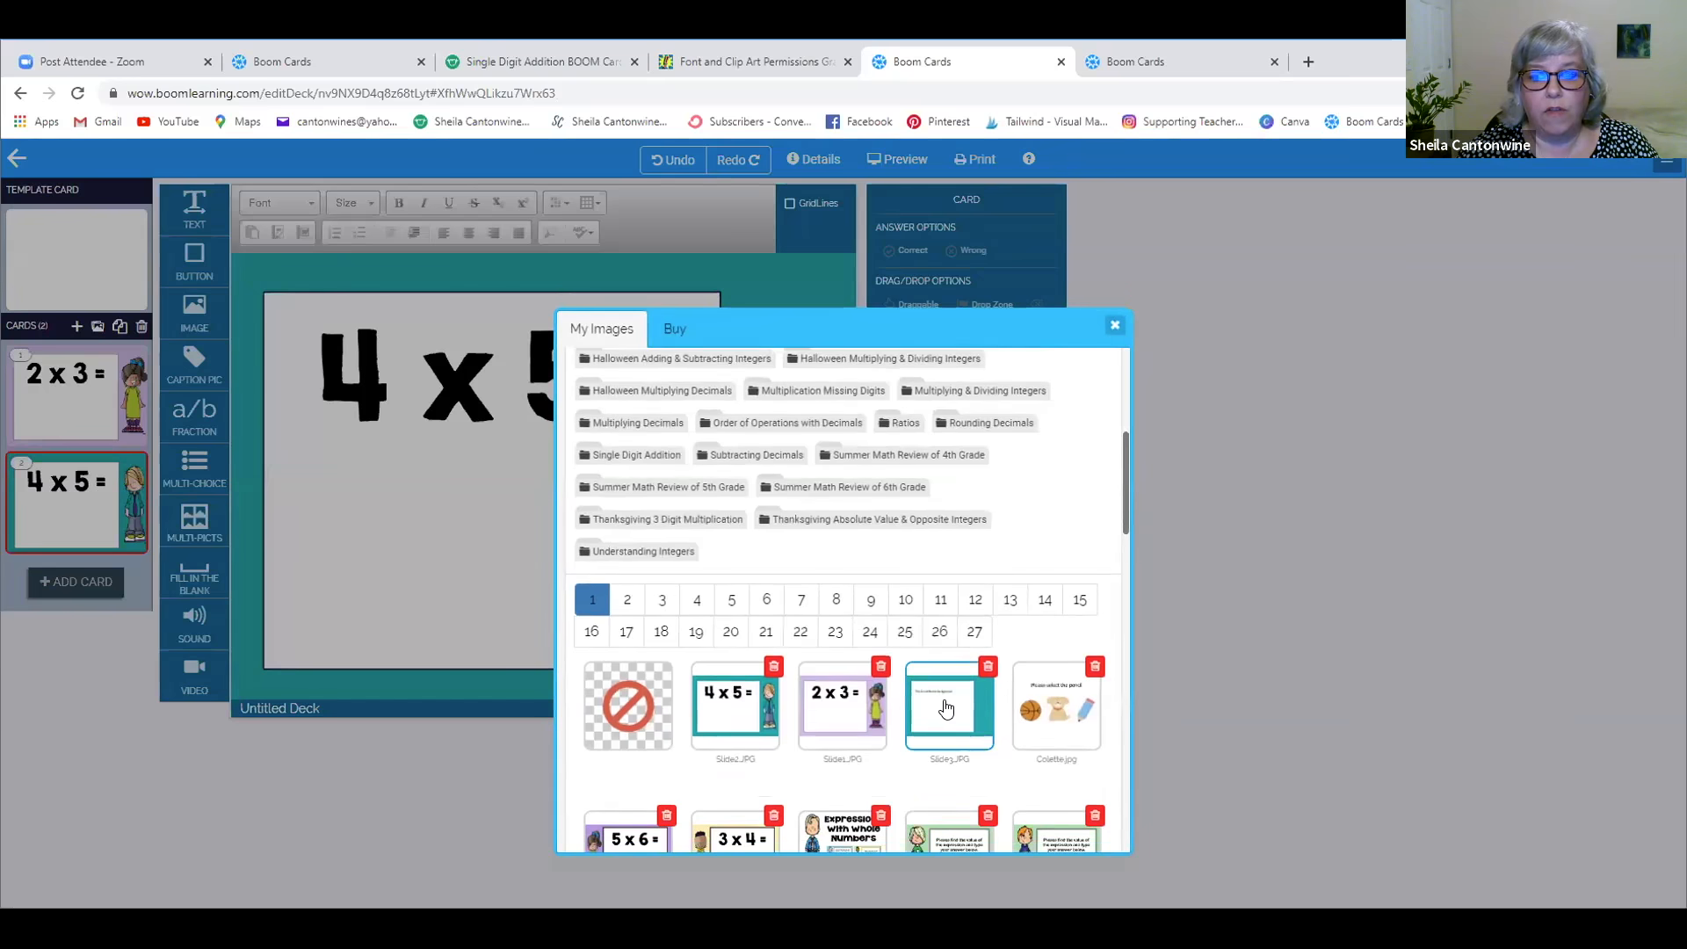
click(625, 698)
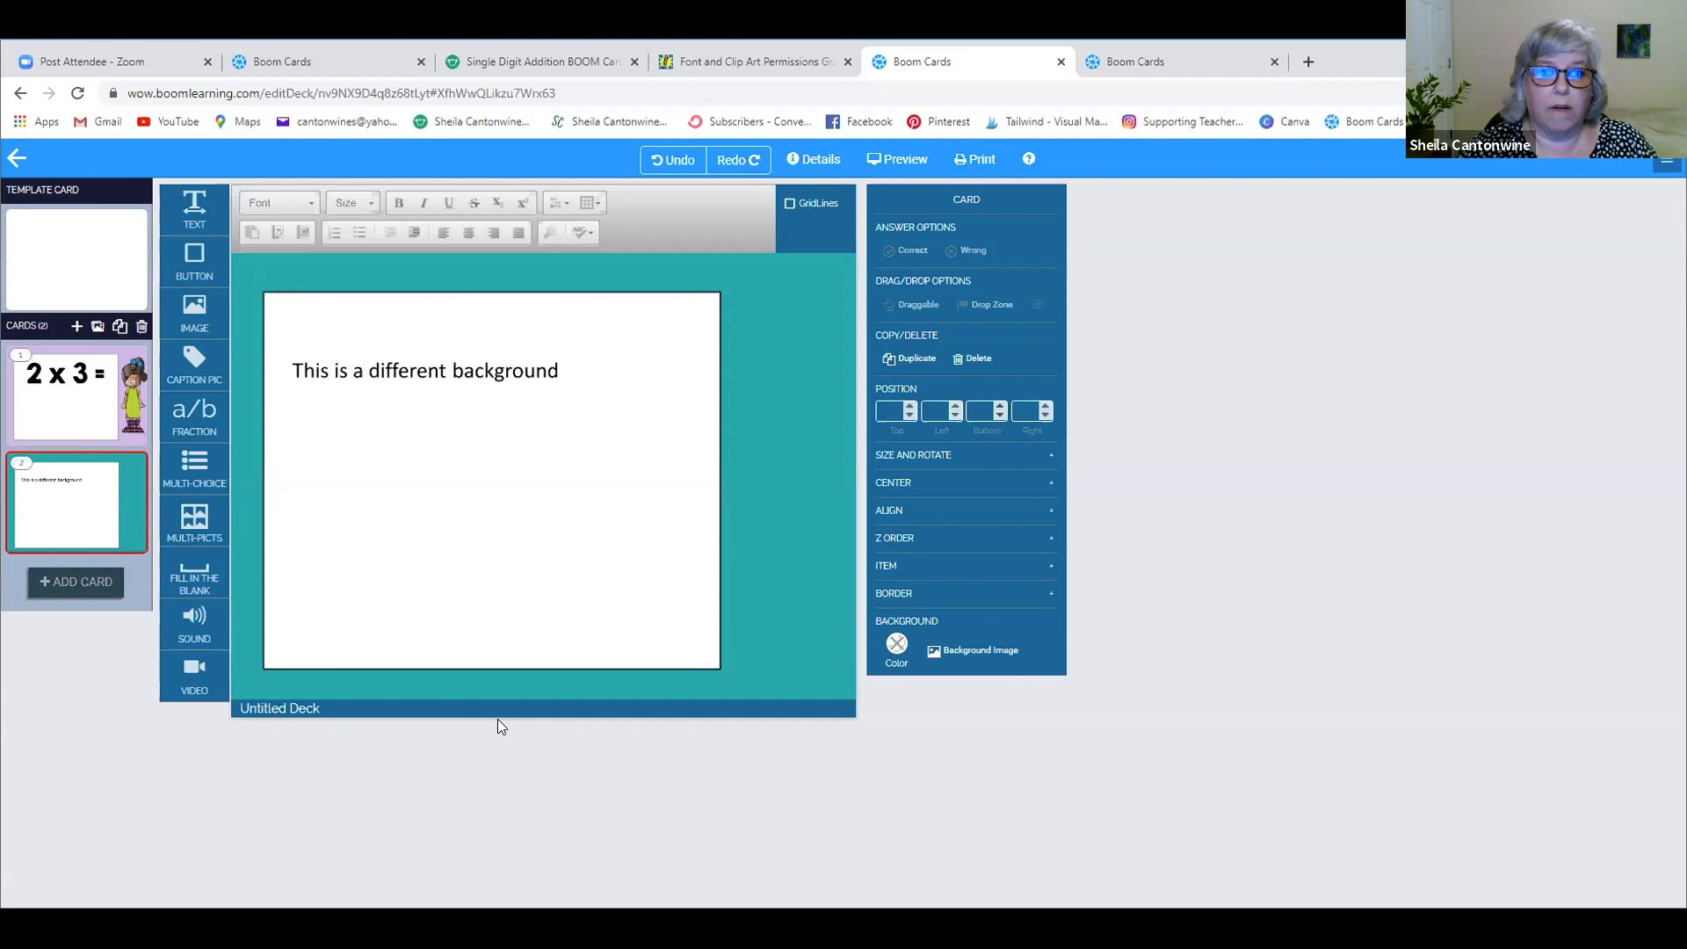
click(971, 652)
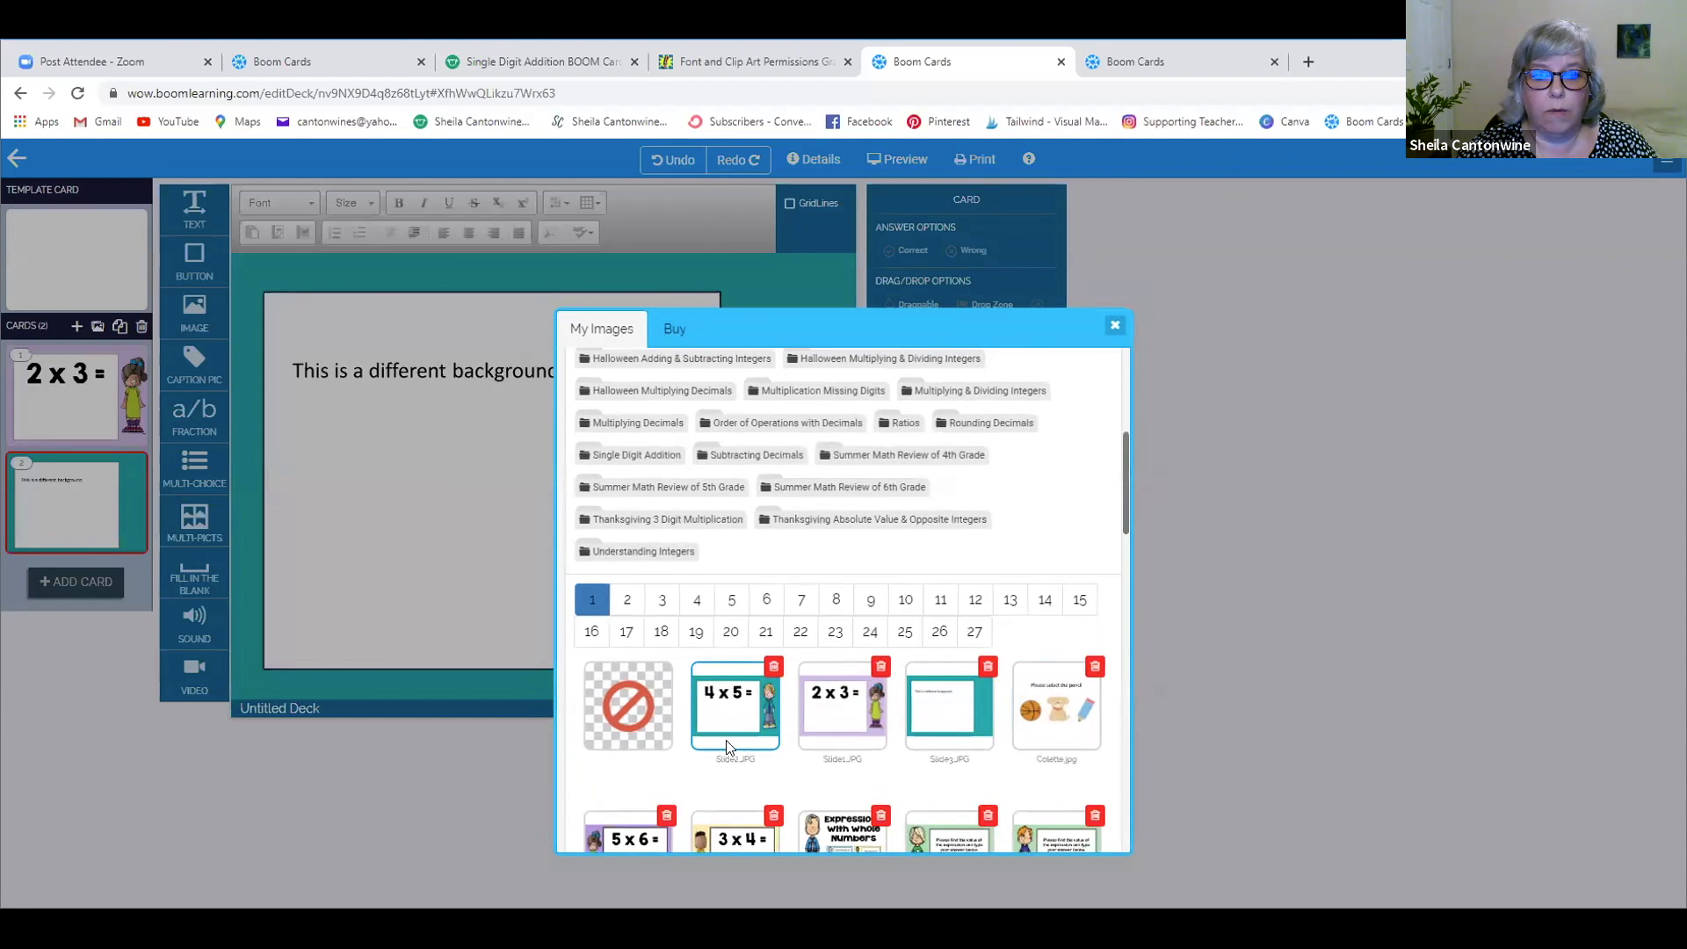
click(716, 725)
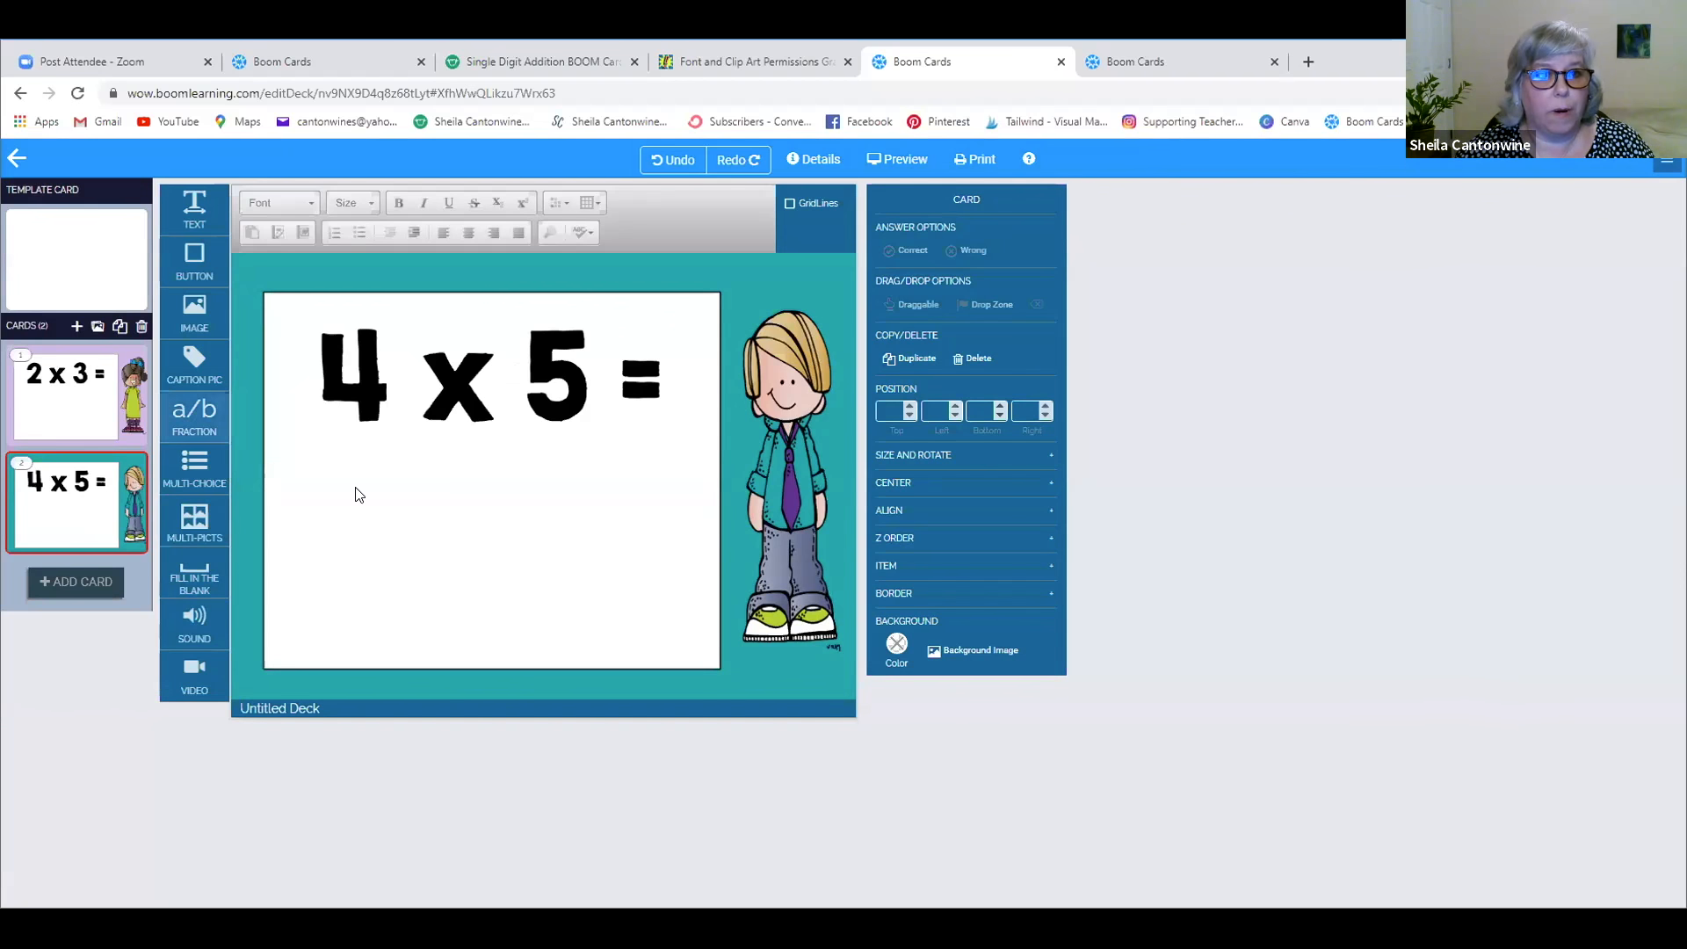
- Add a multi-choice block to the 2 x 3 card, shrunk to fit inside the white box below the equation, about top 245, left 75
click(118, 434)
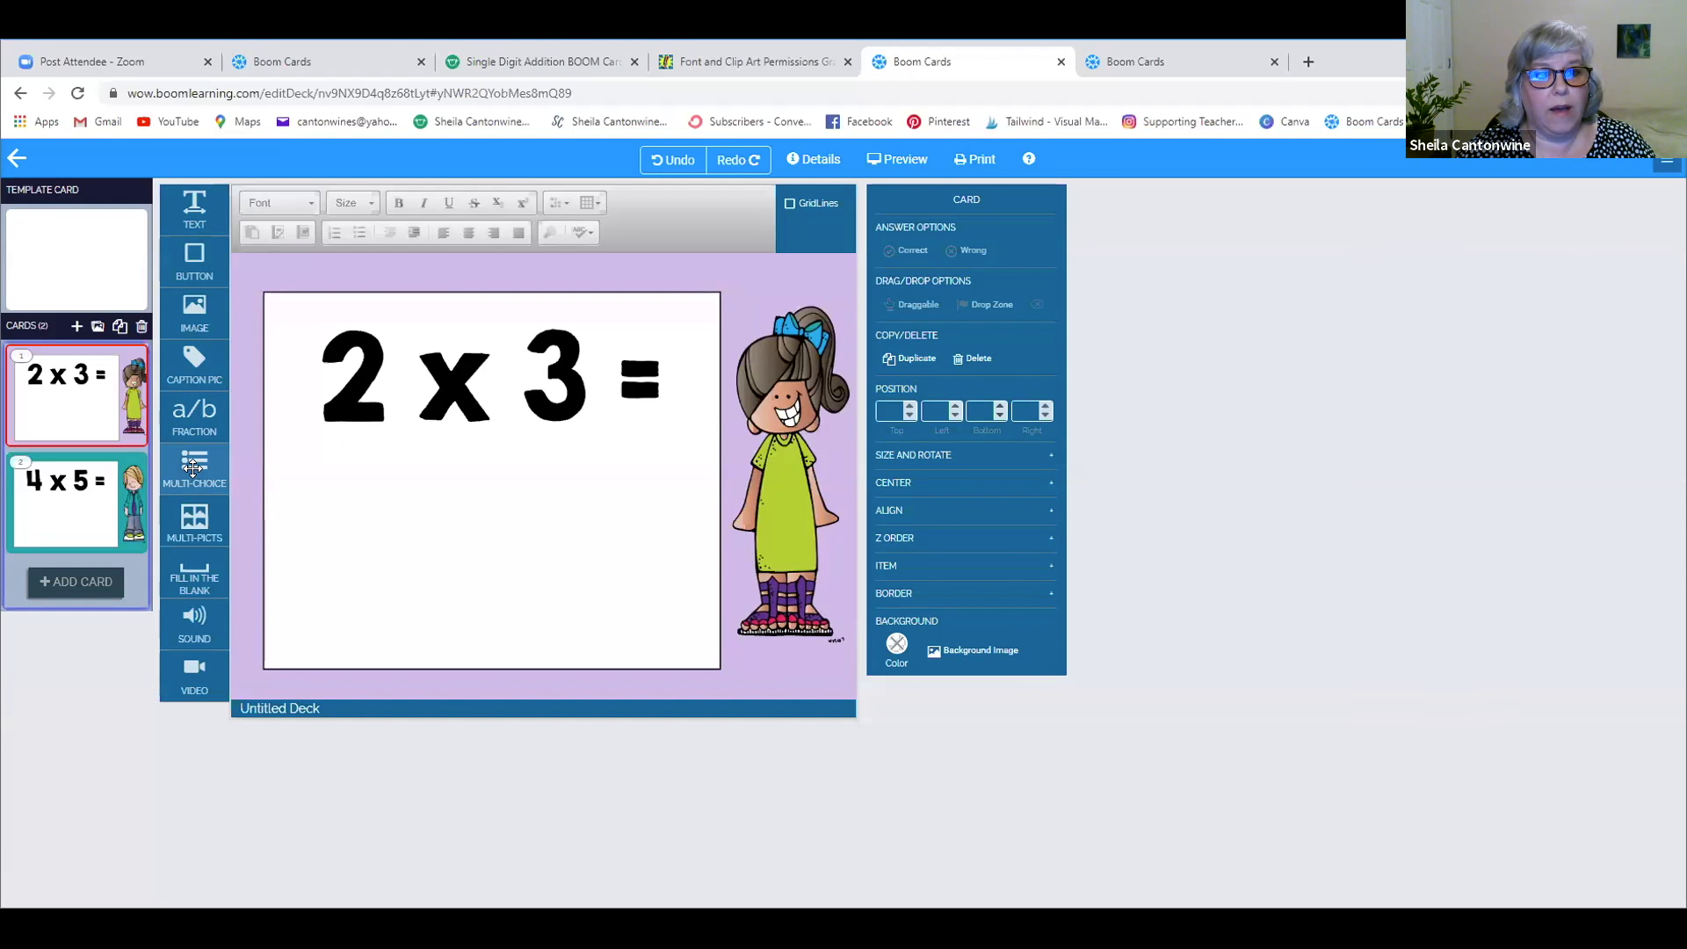
drag(194, 468, 440, 530)
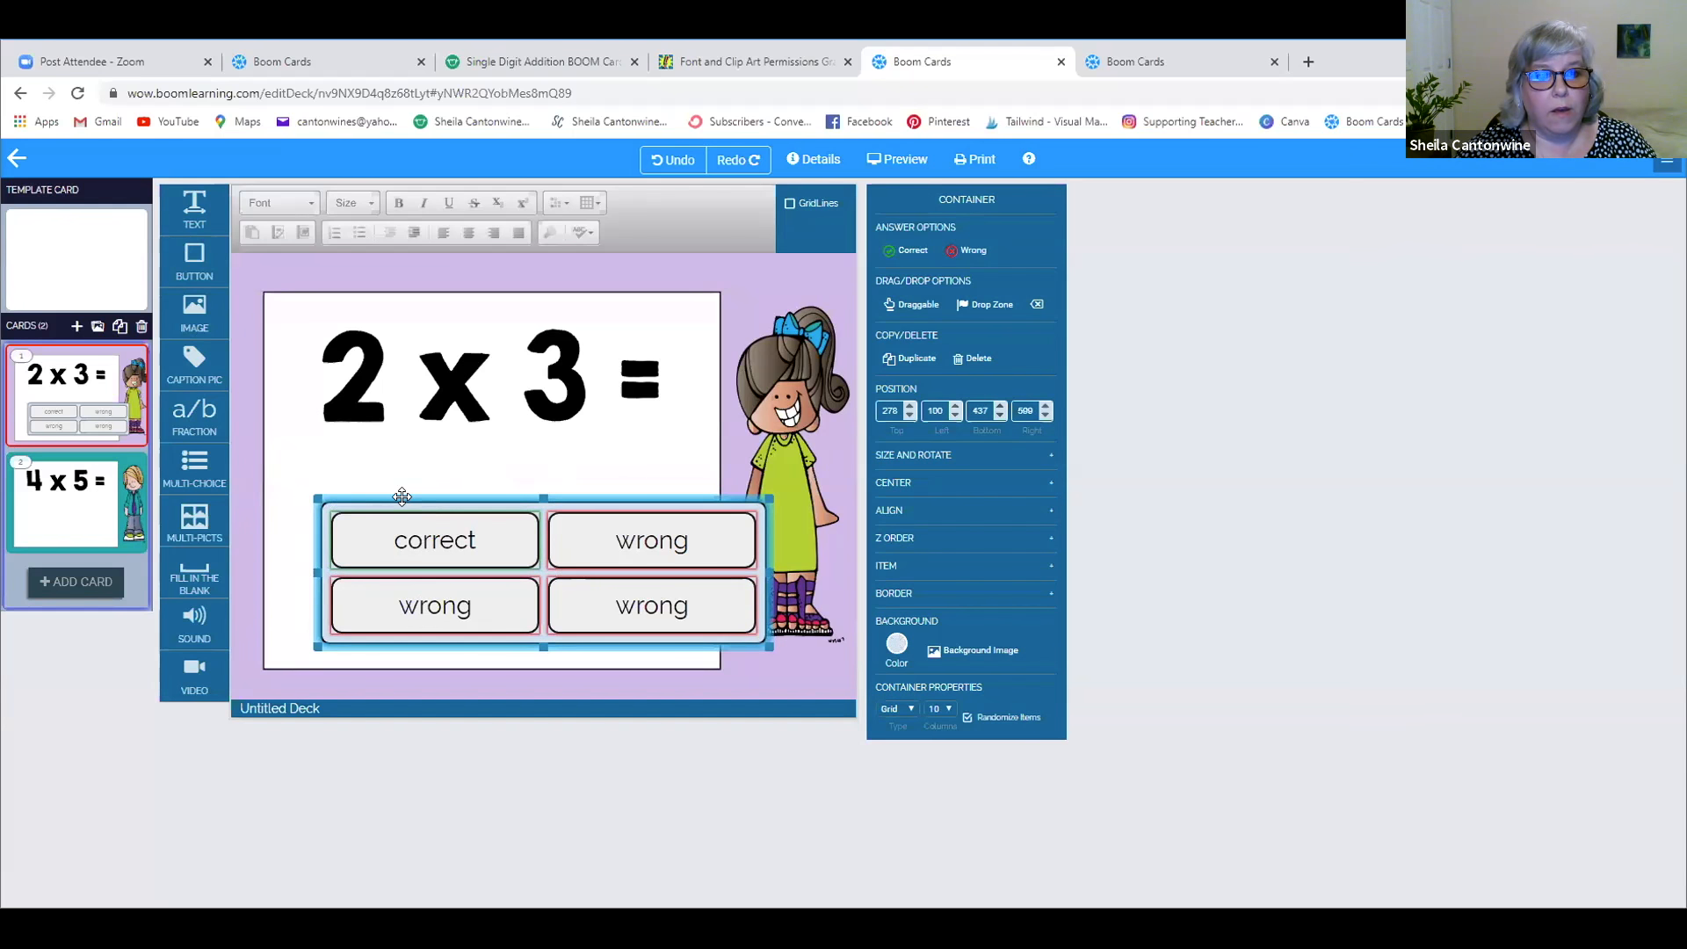
drag(402, 496, 356, 460)
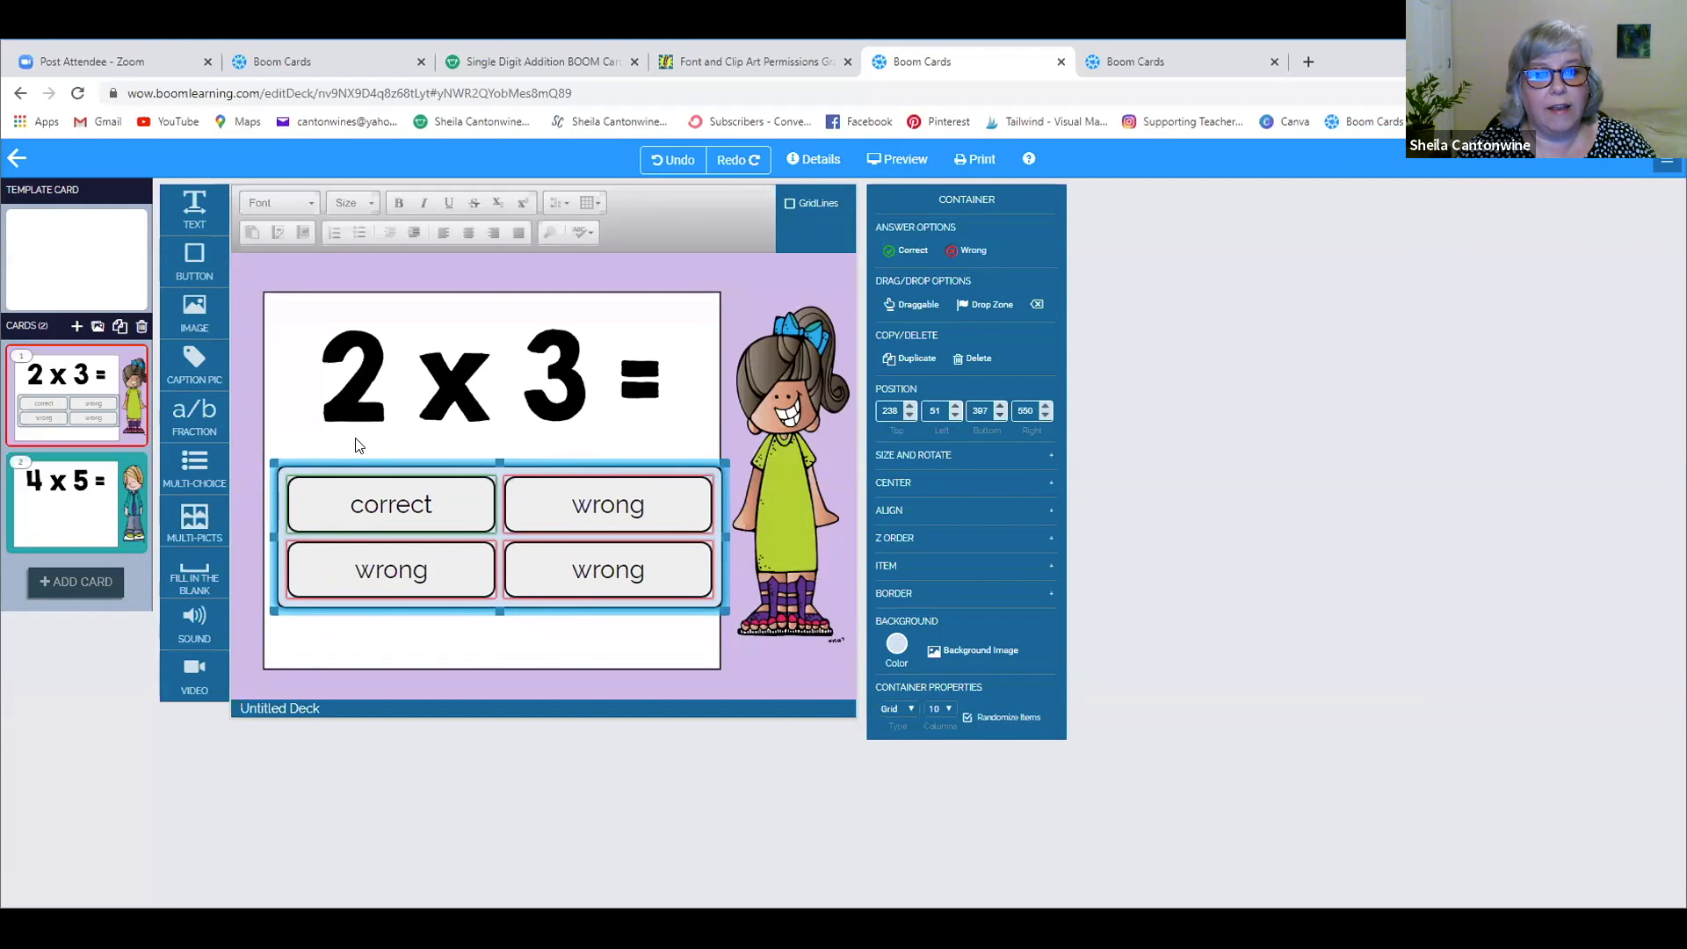
drag(273, 462, 342, 494)
drag(477, 564, 474, 615)
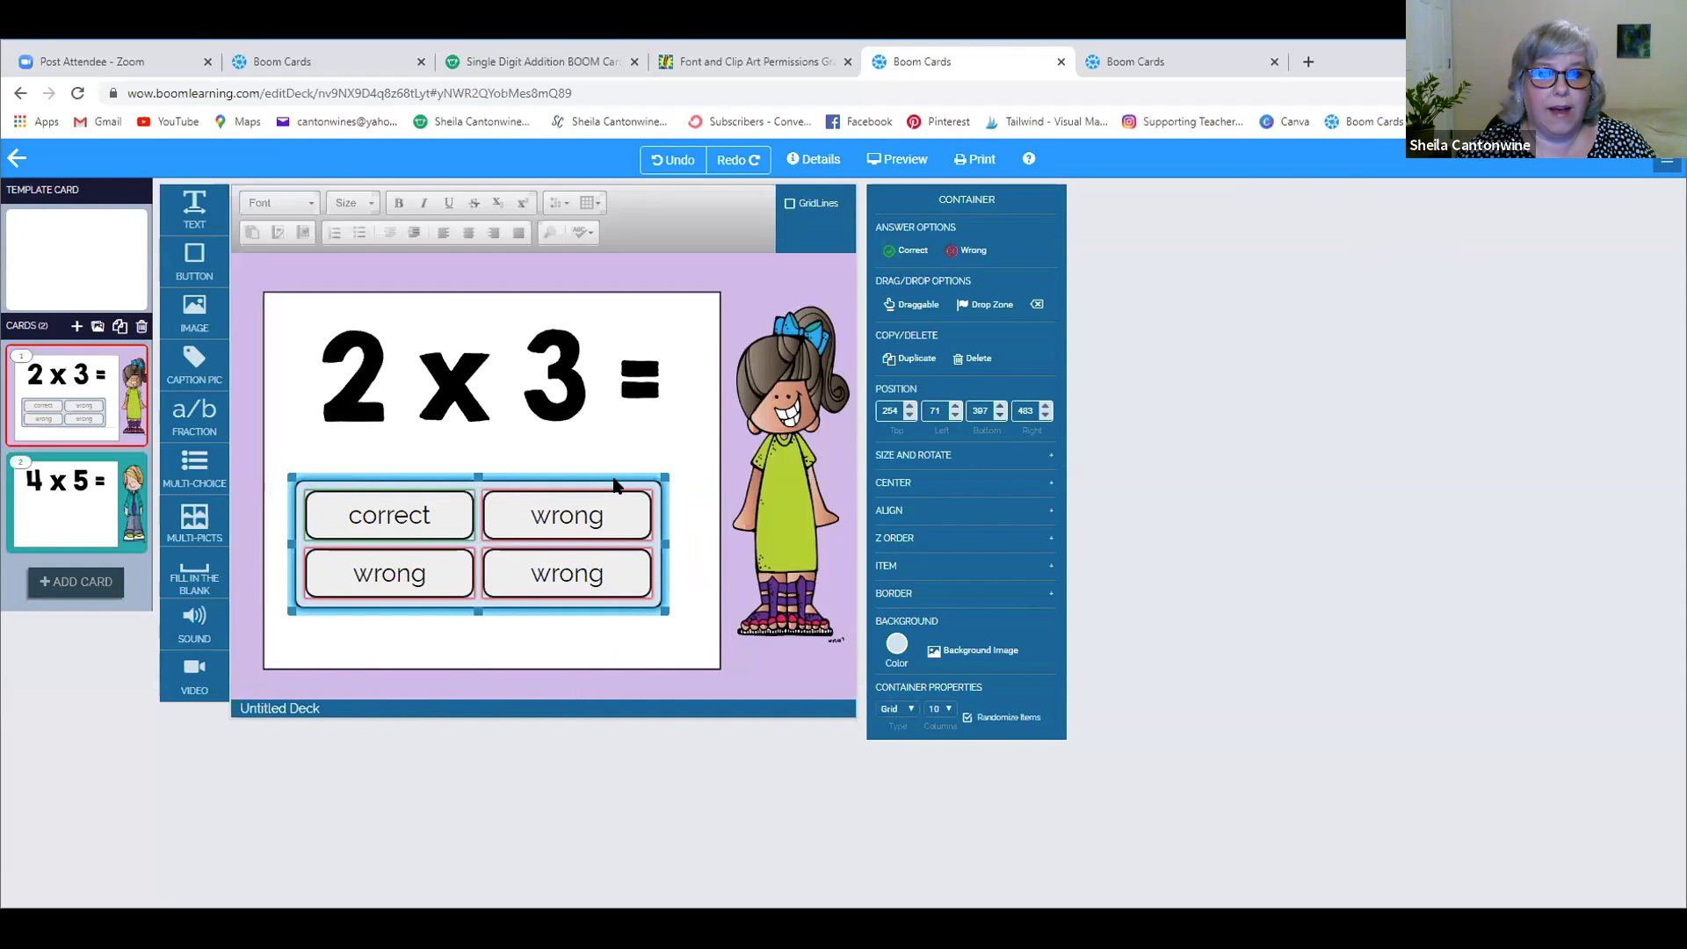
drag(548, 480, 538, 467)
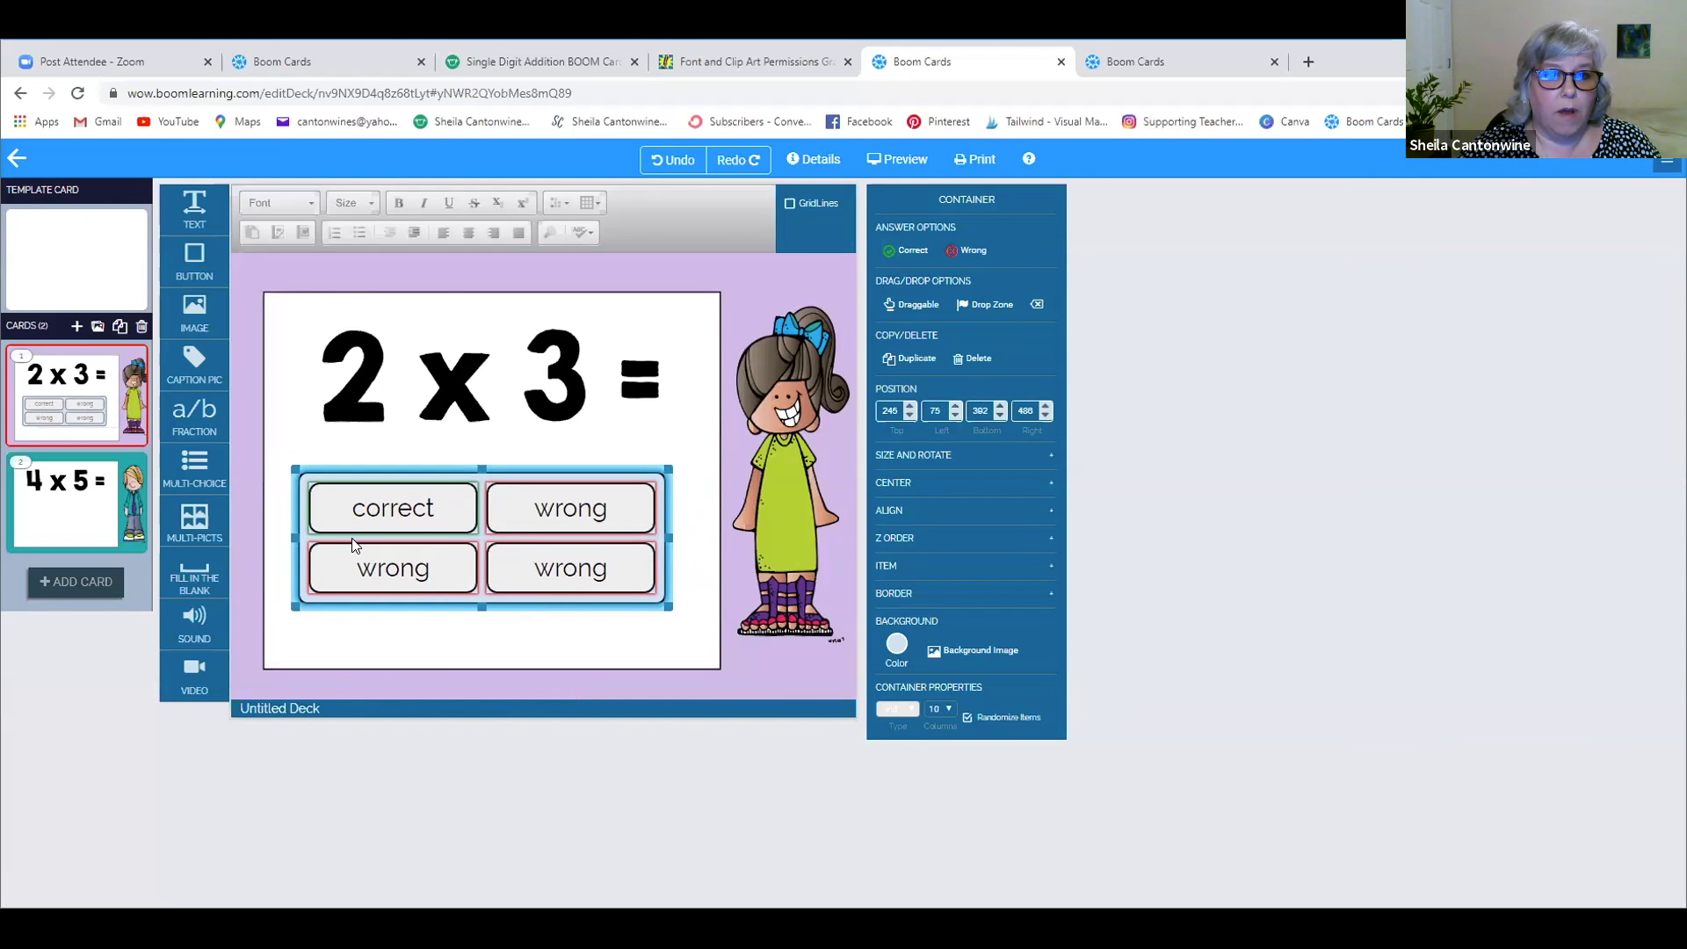
- Set the correct answer choice to 6 and the wrong choice beside it to 8
click(400, 508)
double_click(397, 508)
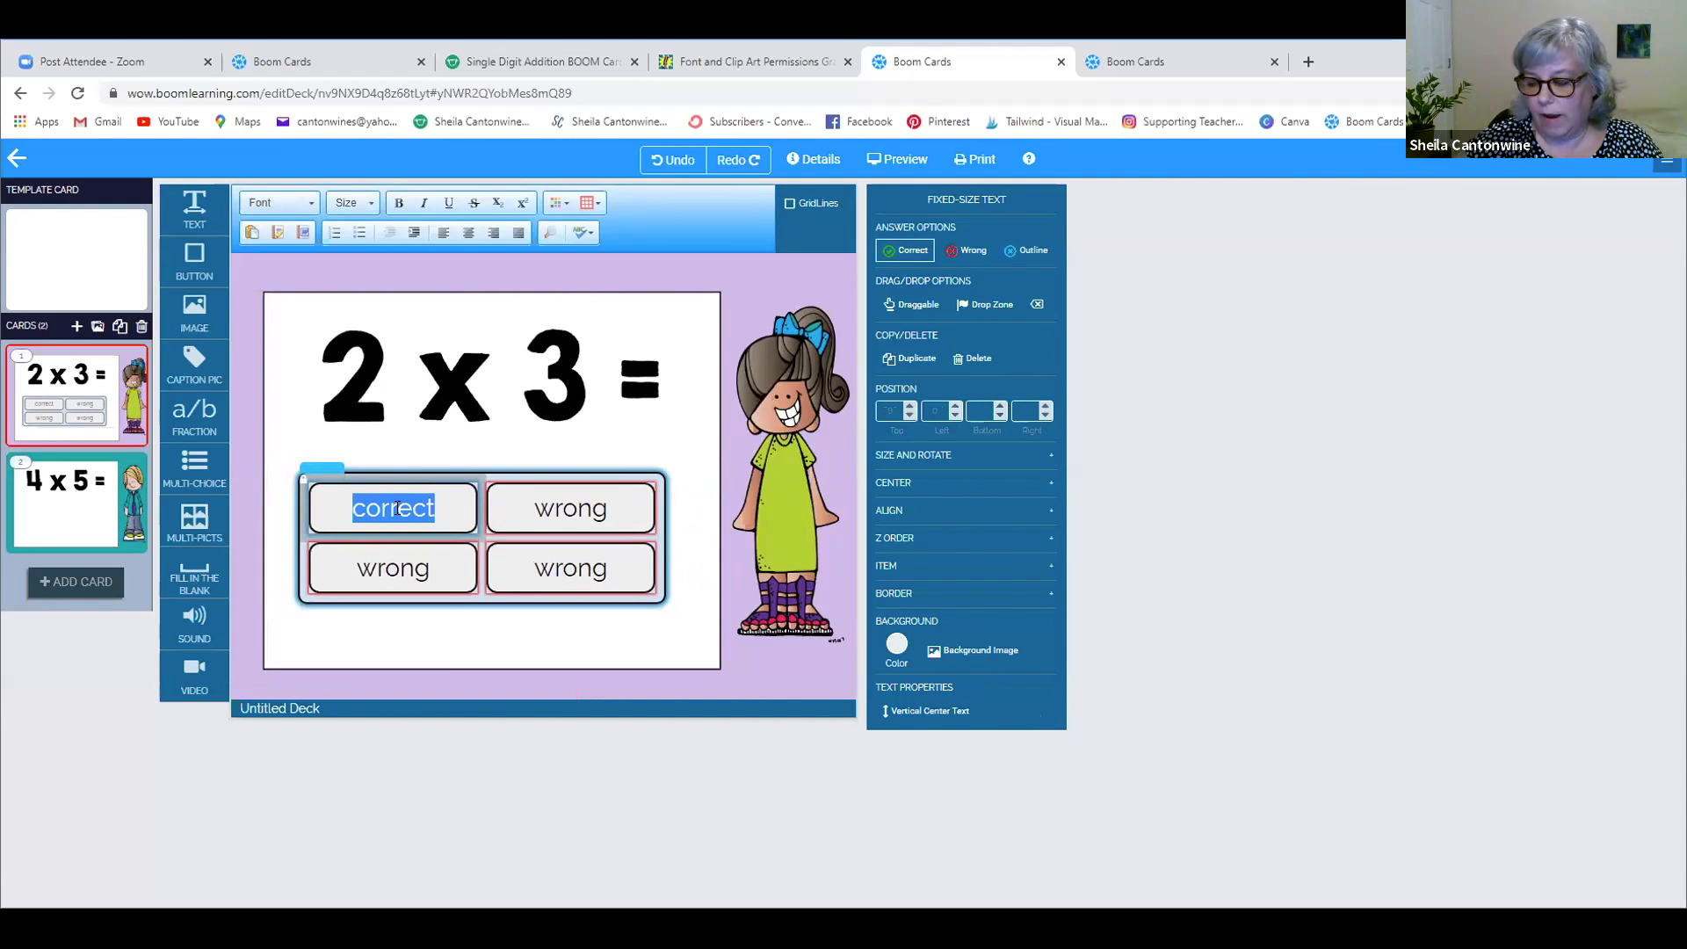
text(6)
click(575, 508)
double_click(572, 508)
text(8)
- Set the two wrong answer choices in the second row to 10 and 4
click(393, 569)
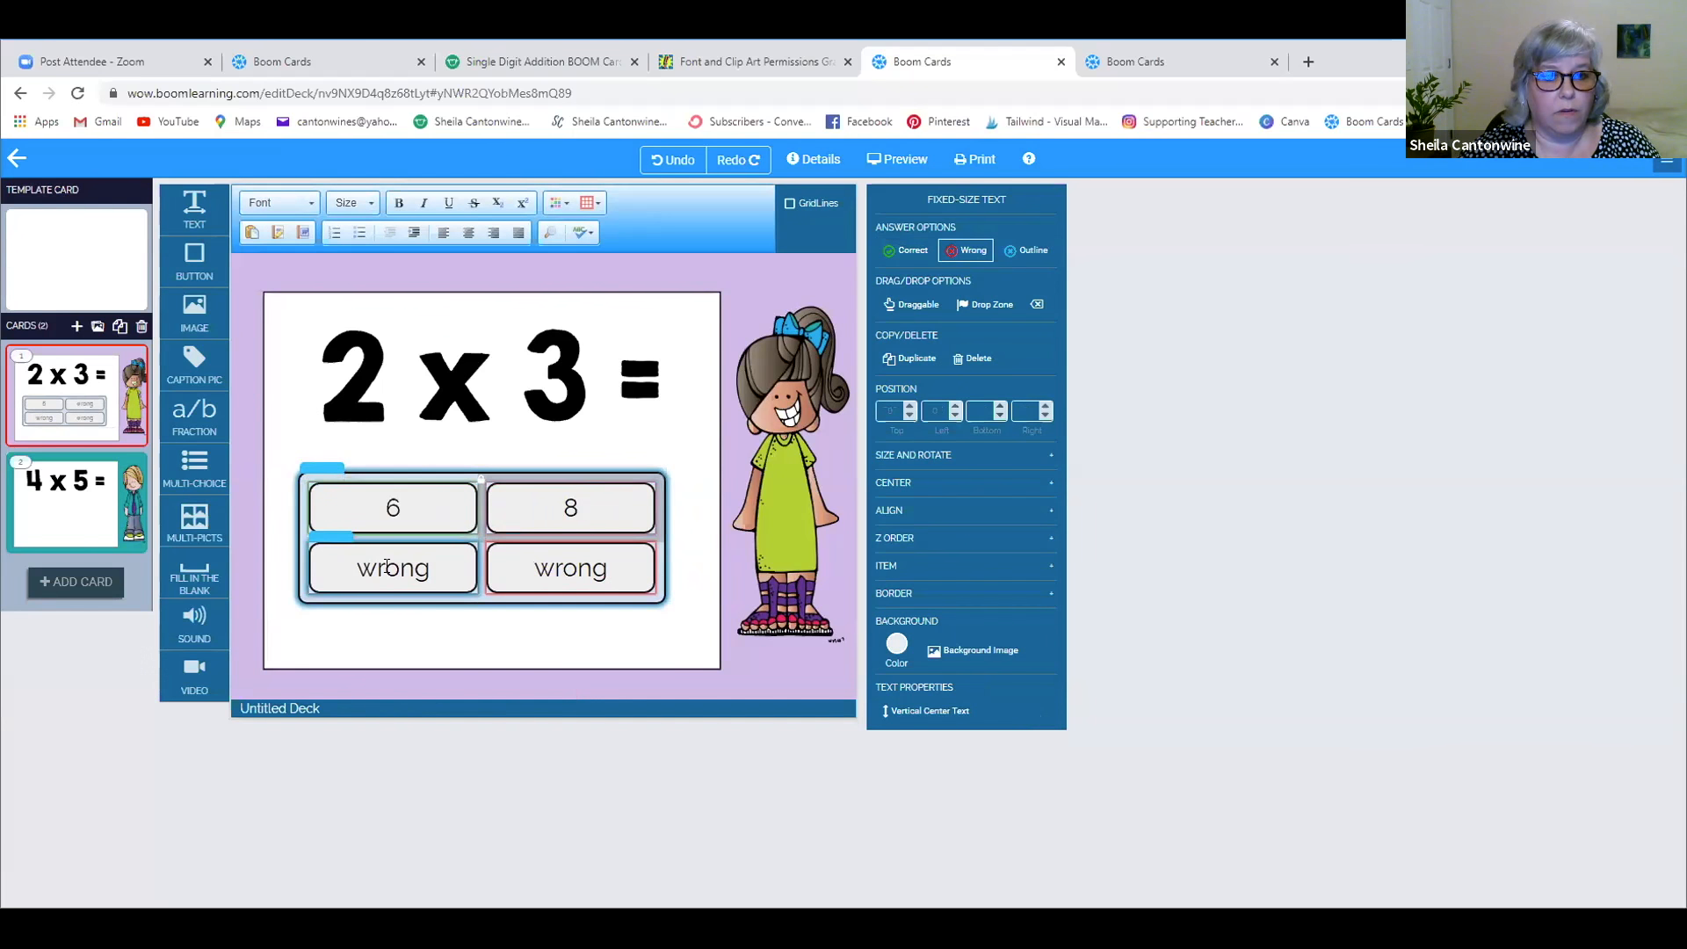
double_click(391, 568)
text(8)
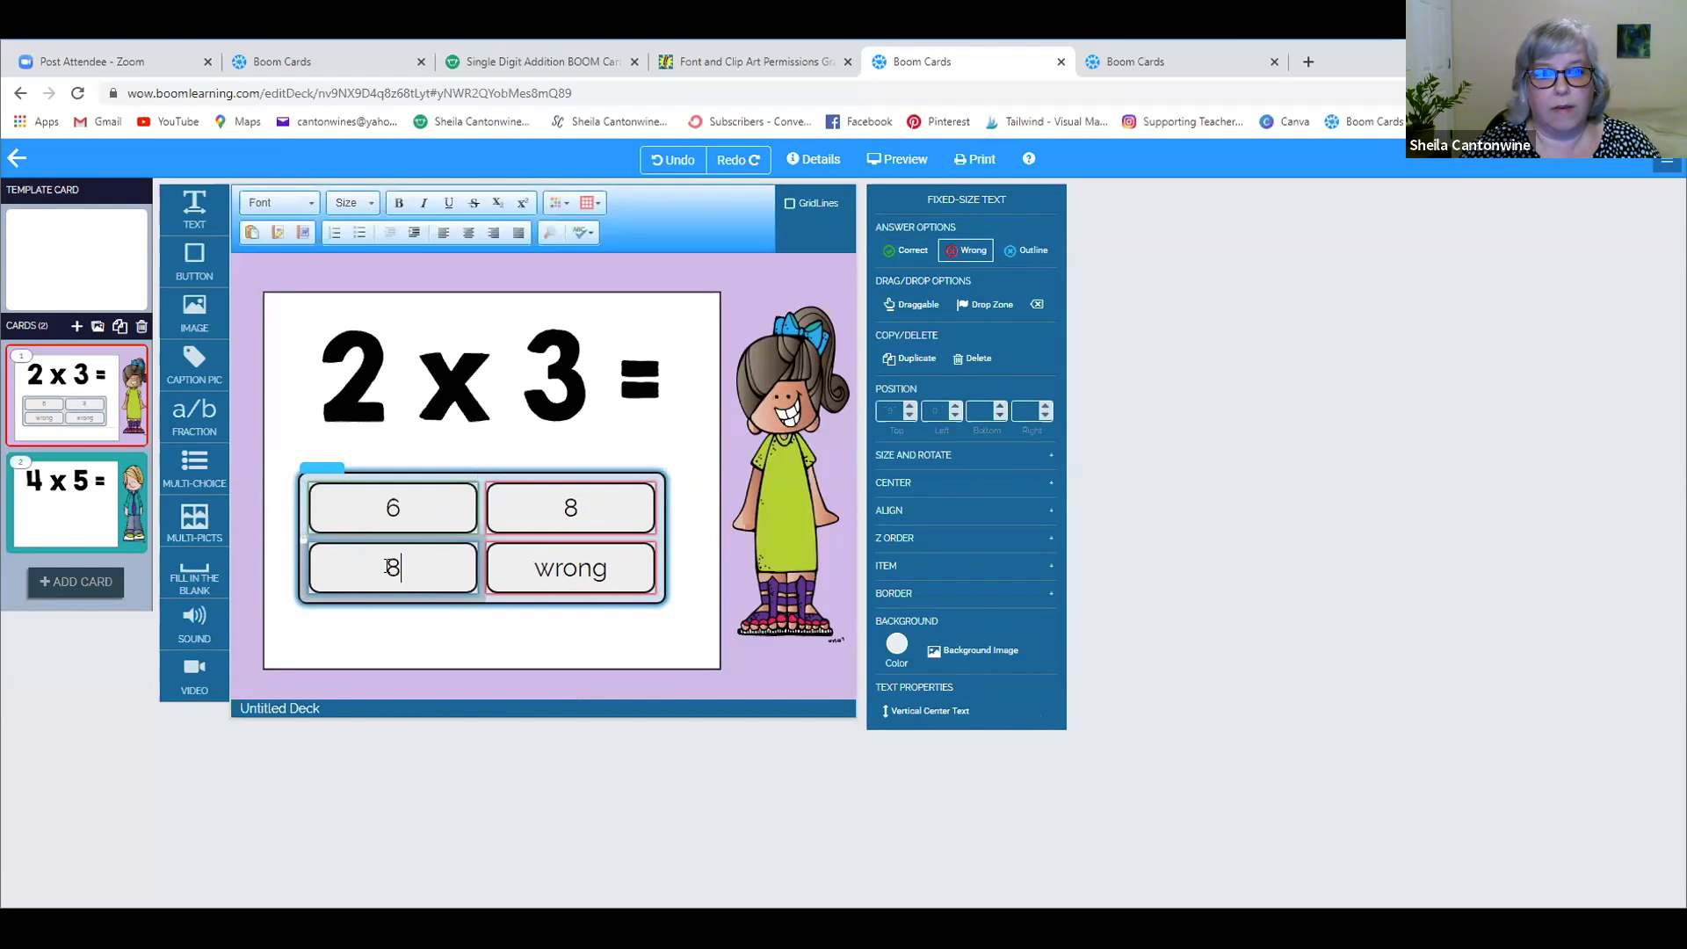
double_click(549, 571)
click(393, 569)
double_click(393, 569)
text(10)
click(580, 566)
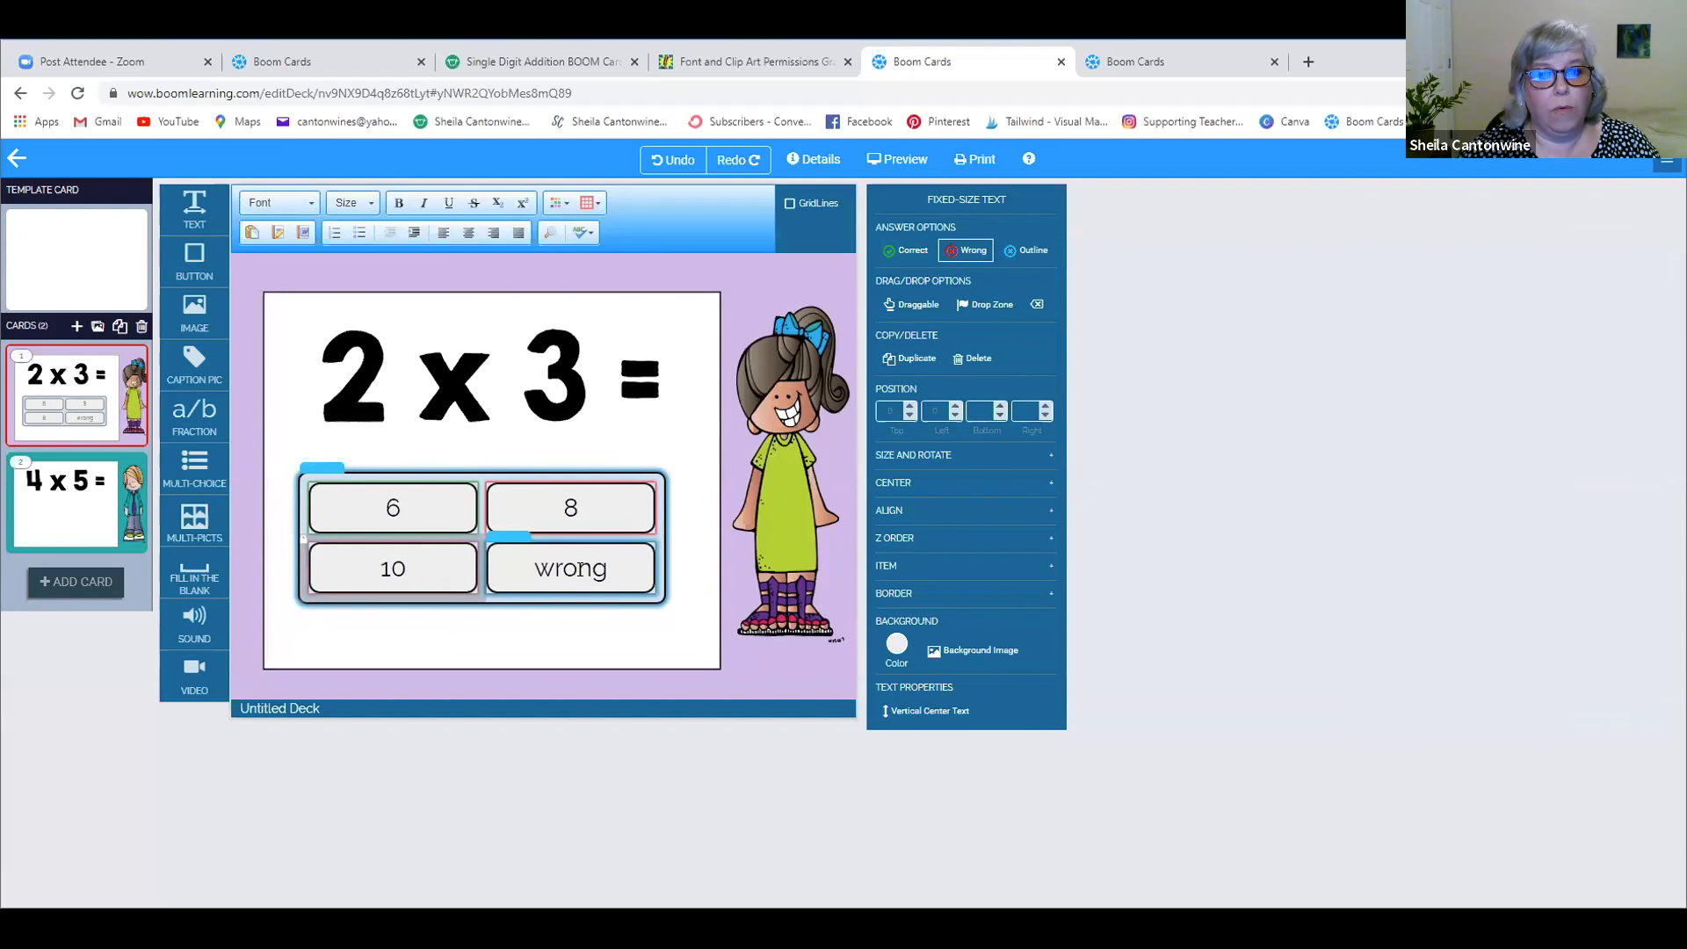
double_click(579, 567)
text(4)
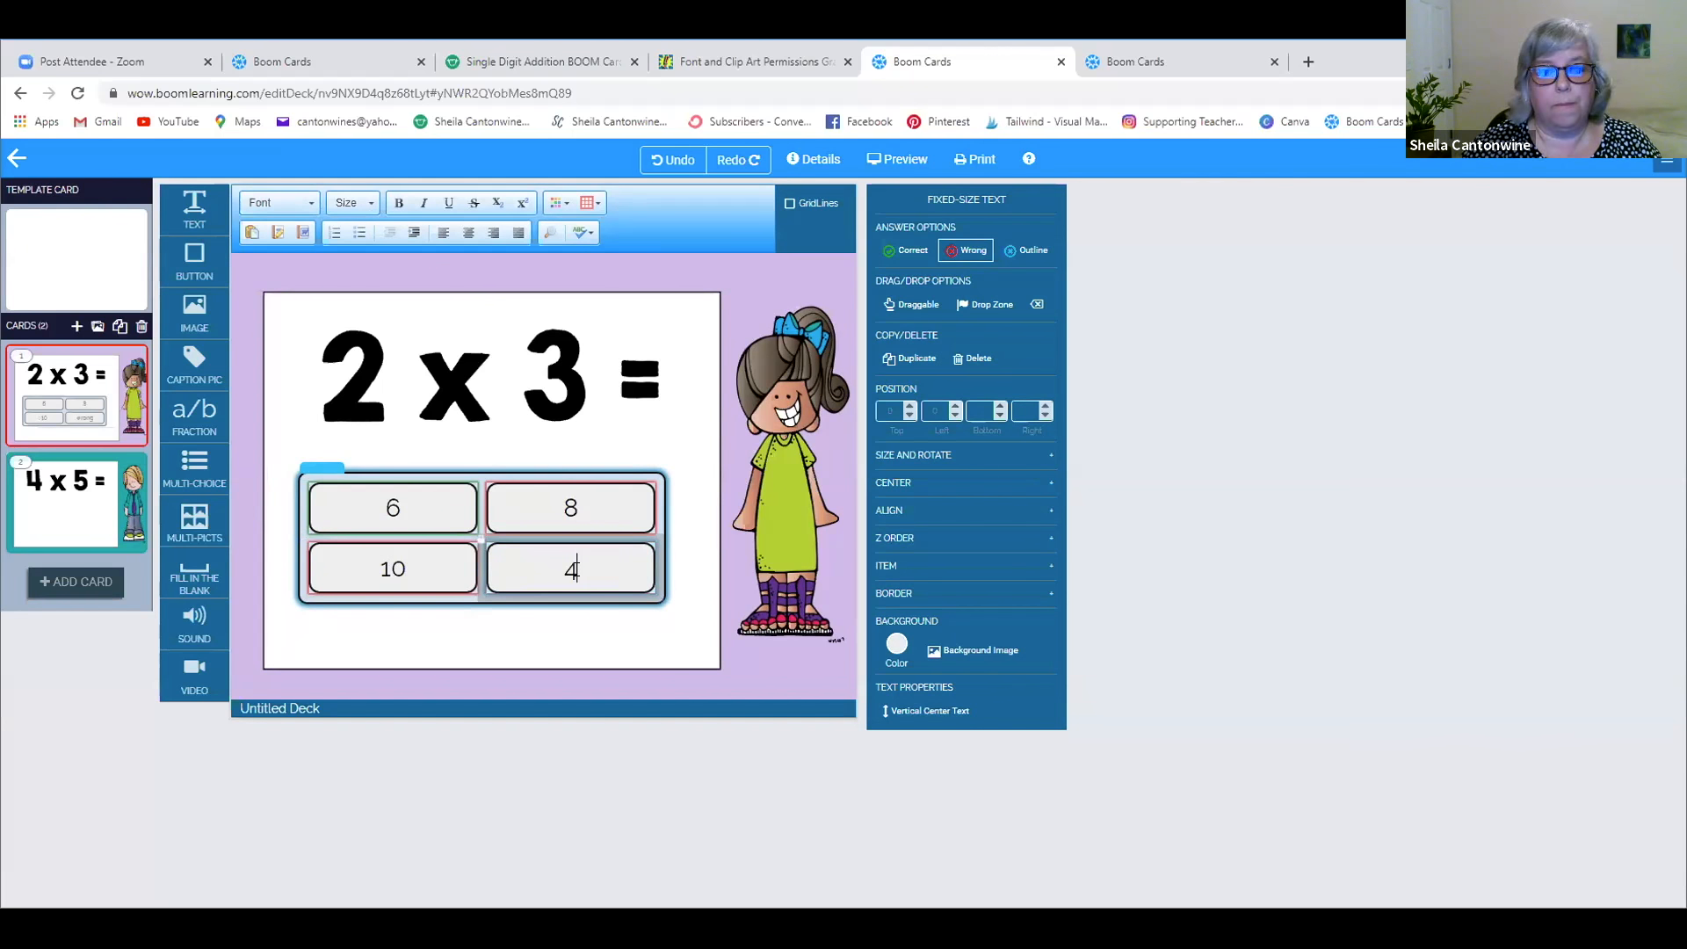
click(441, 449)
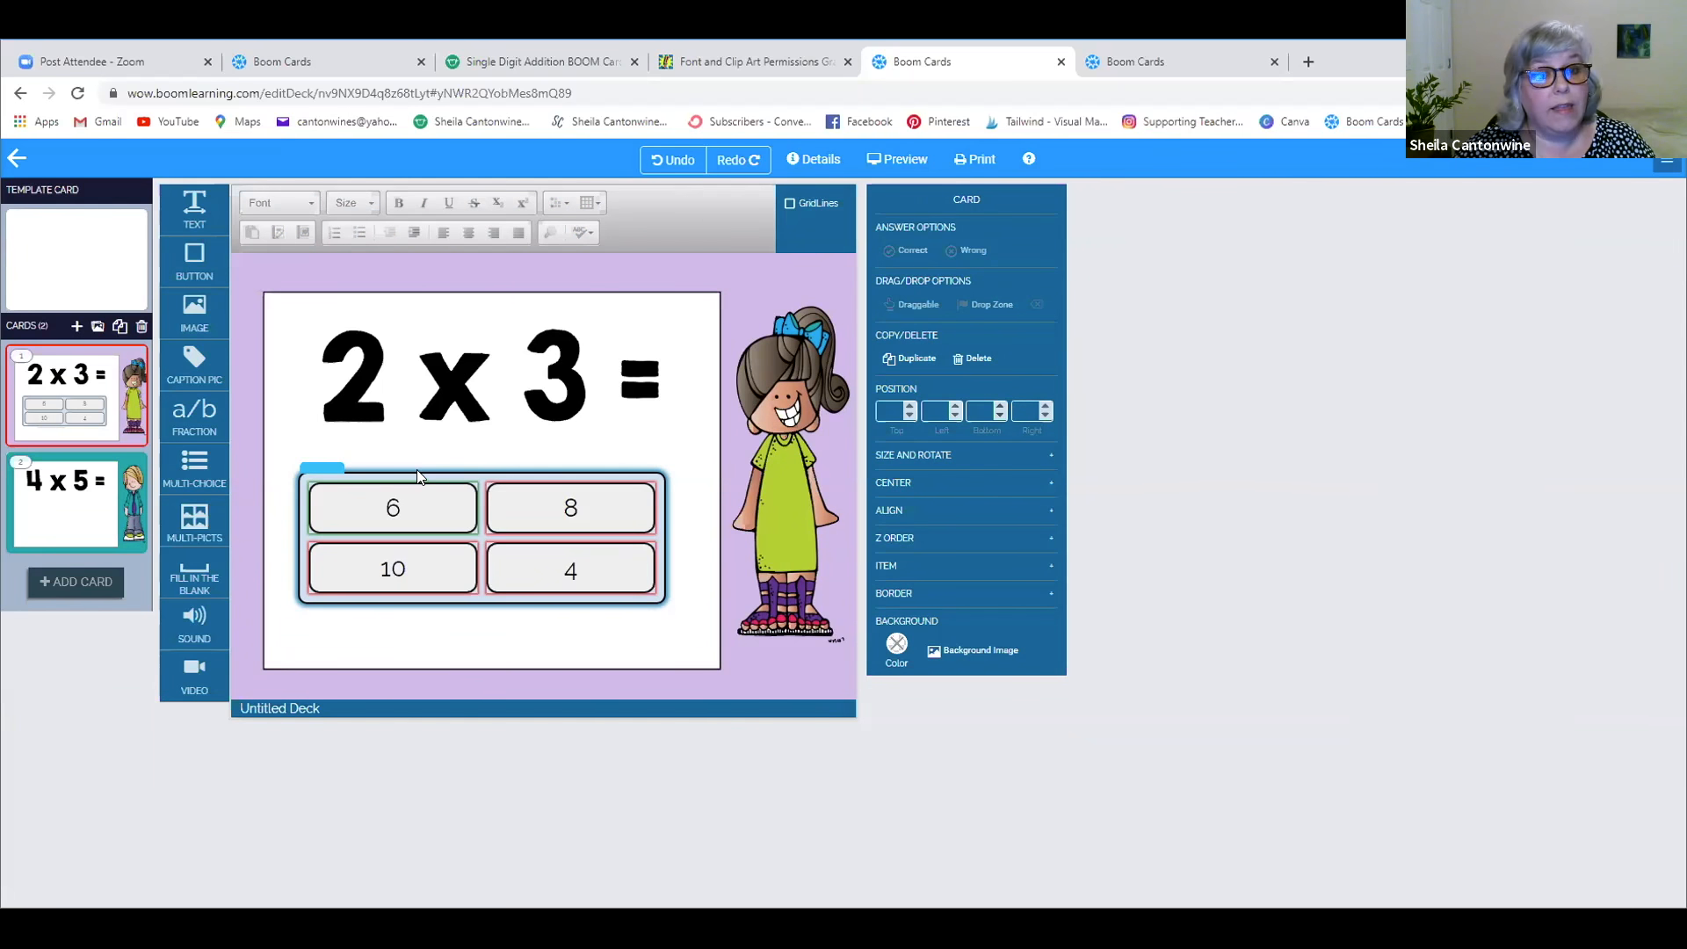
click(418, 474)
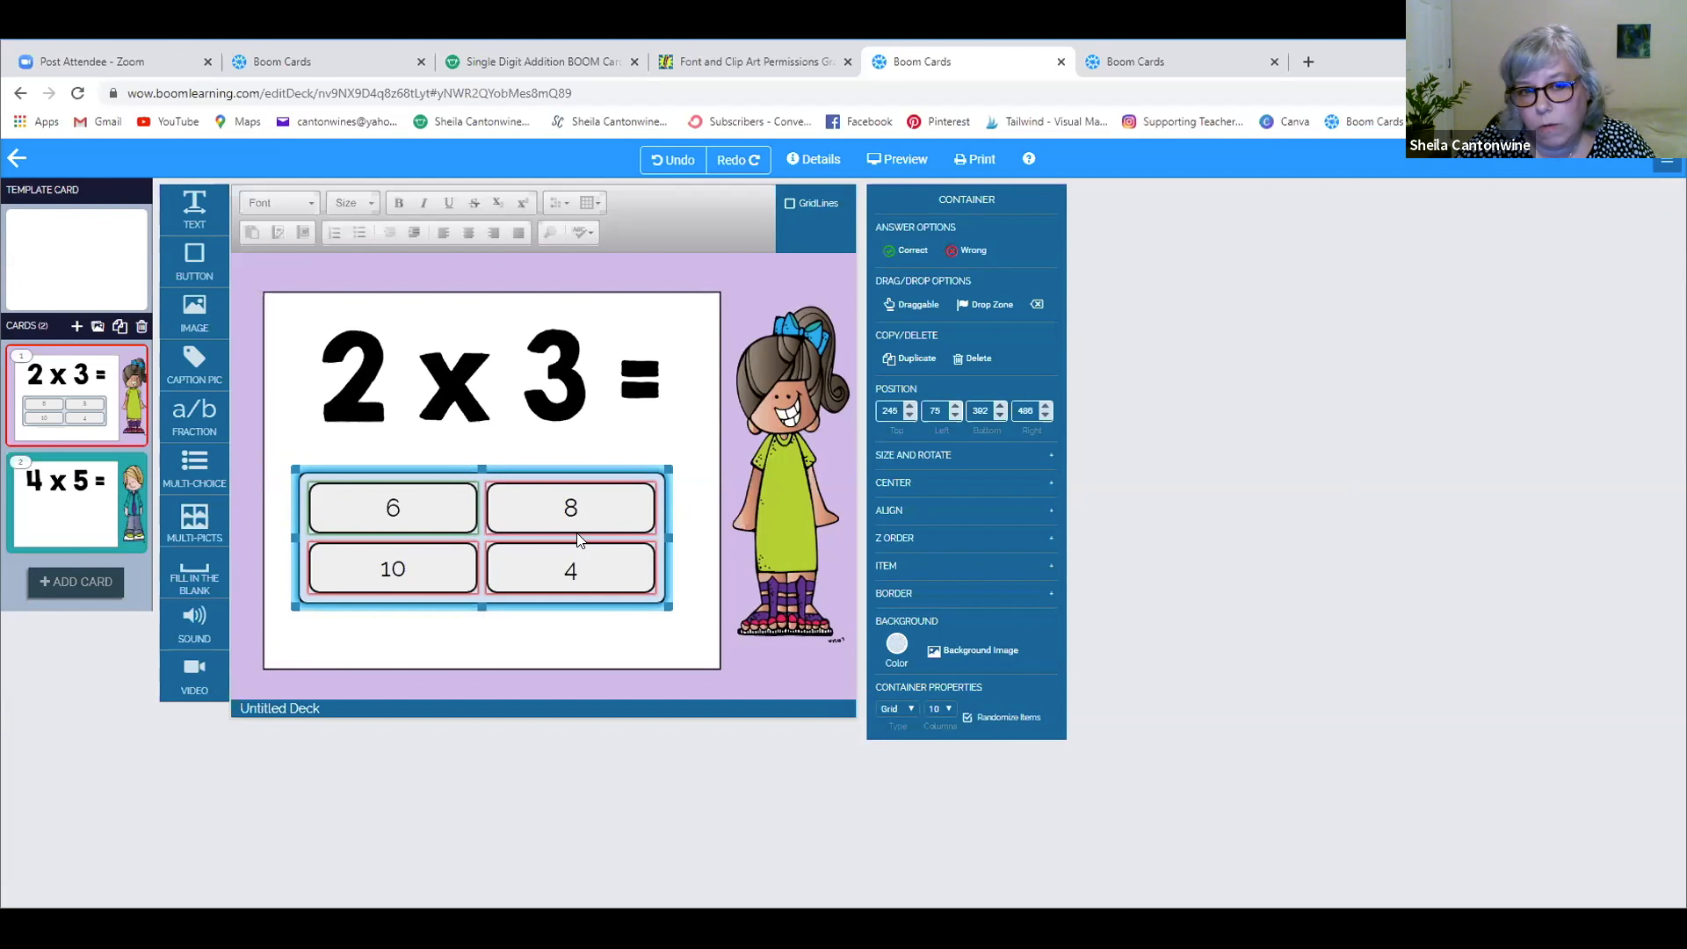
drag(539, 555, 509, 538)
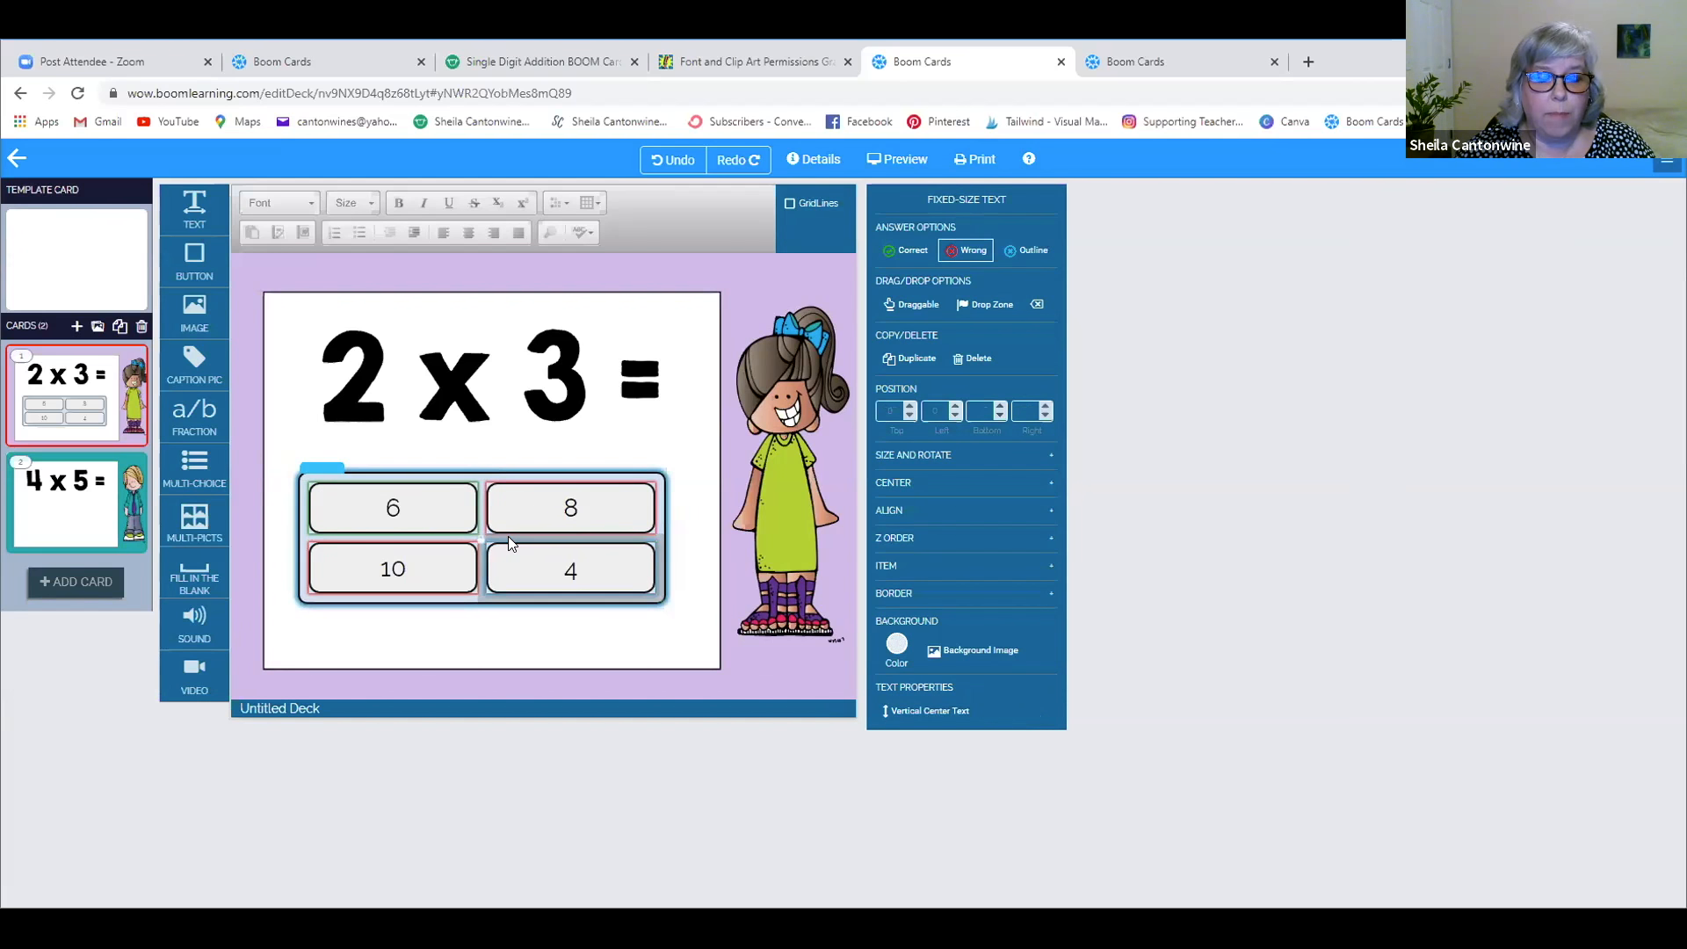
click(516, 562)
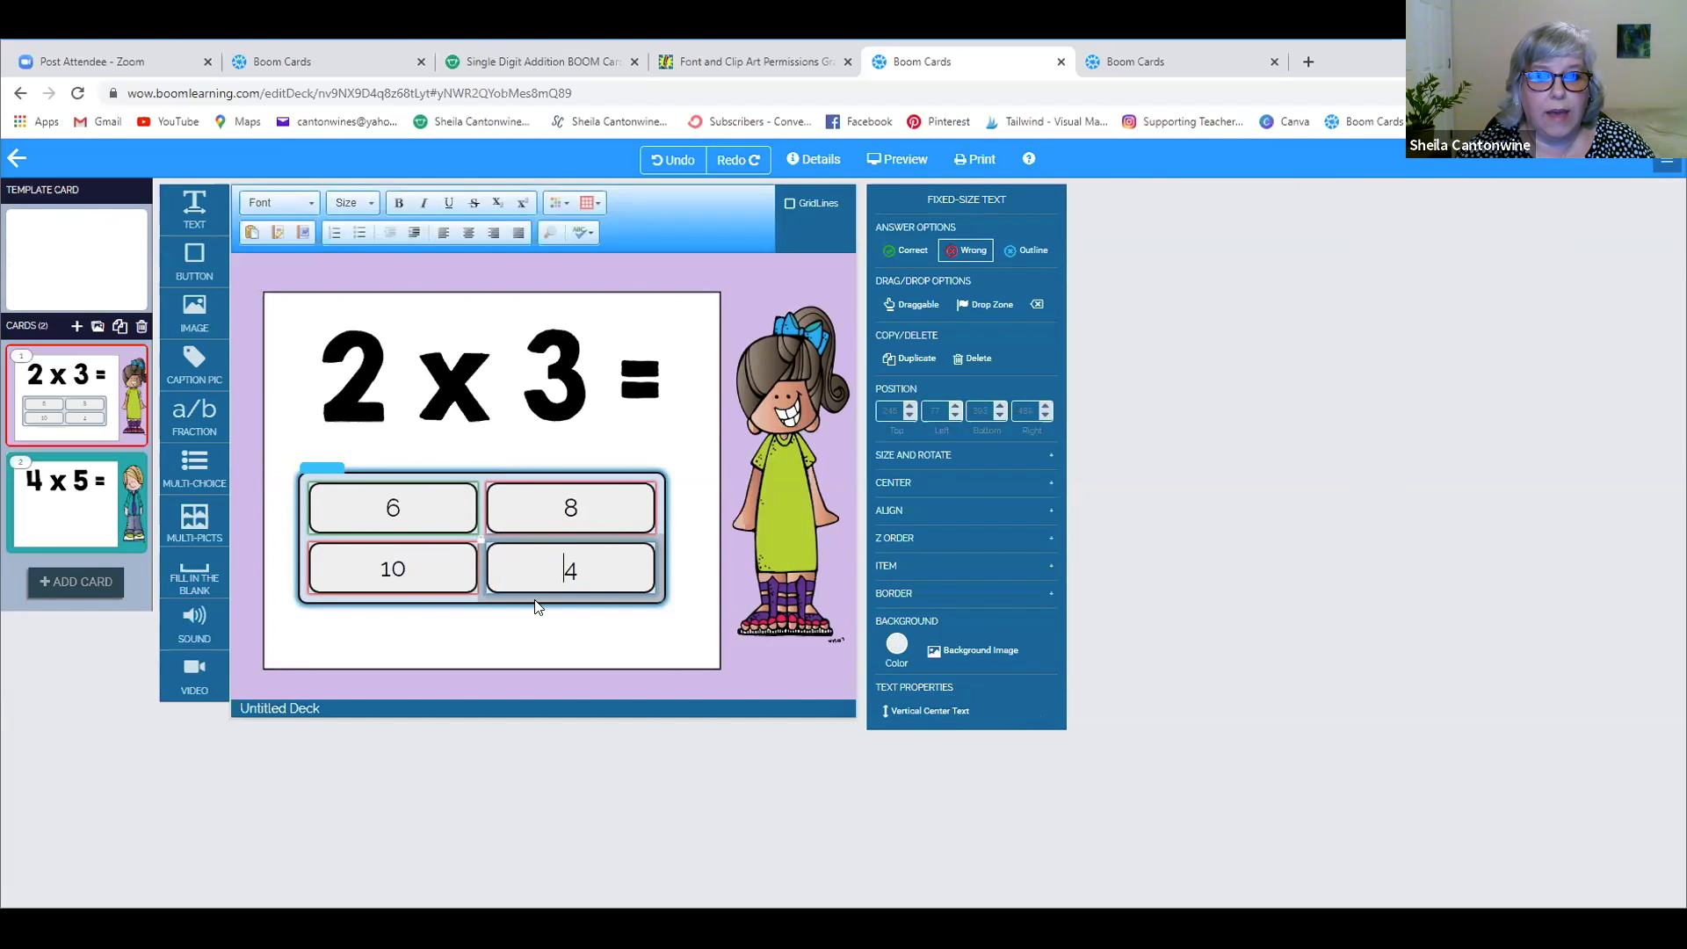
click(538, 606)
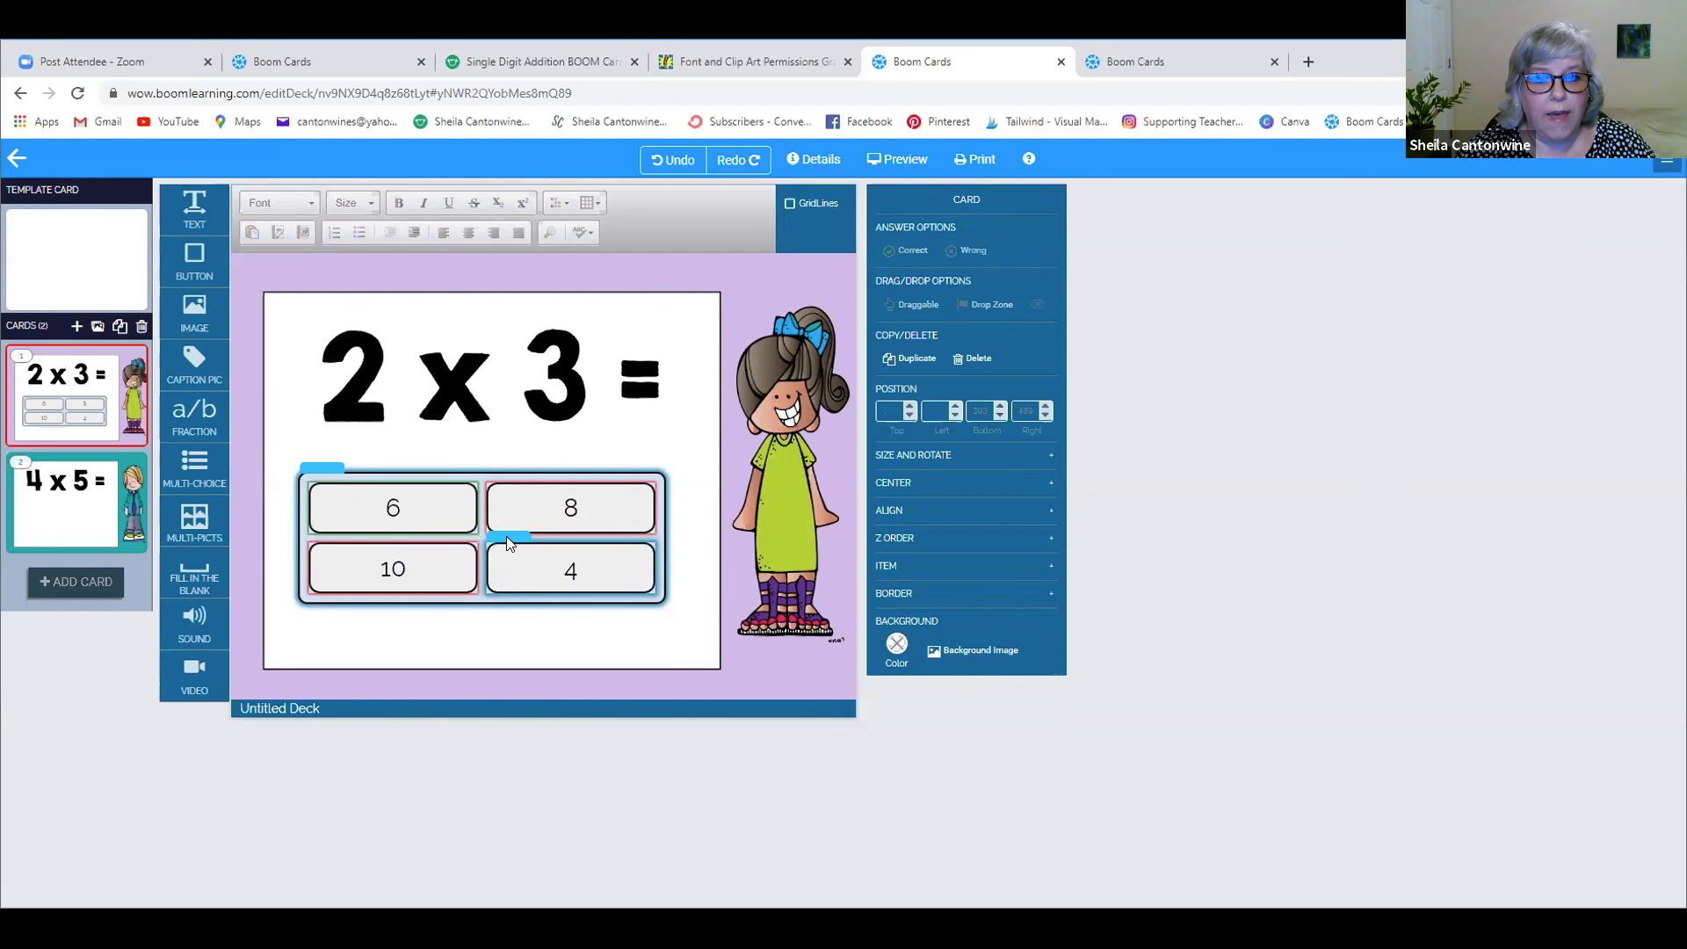
- Duplicate the answer choice 4 in the 2 x 3 card's multi-choice block, and delete the extra copy
click(506, 536)
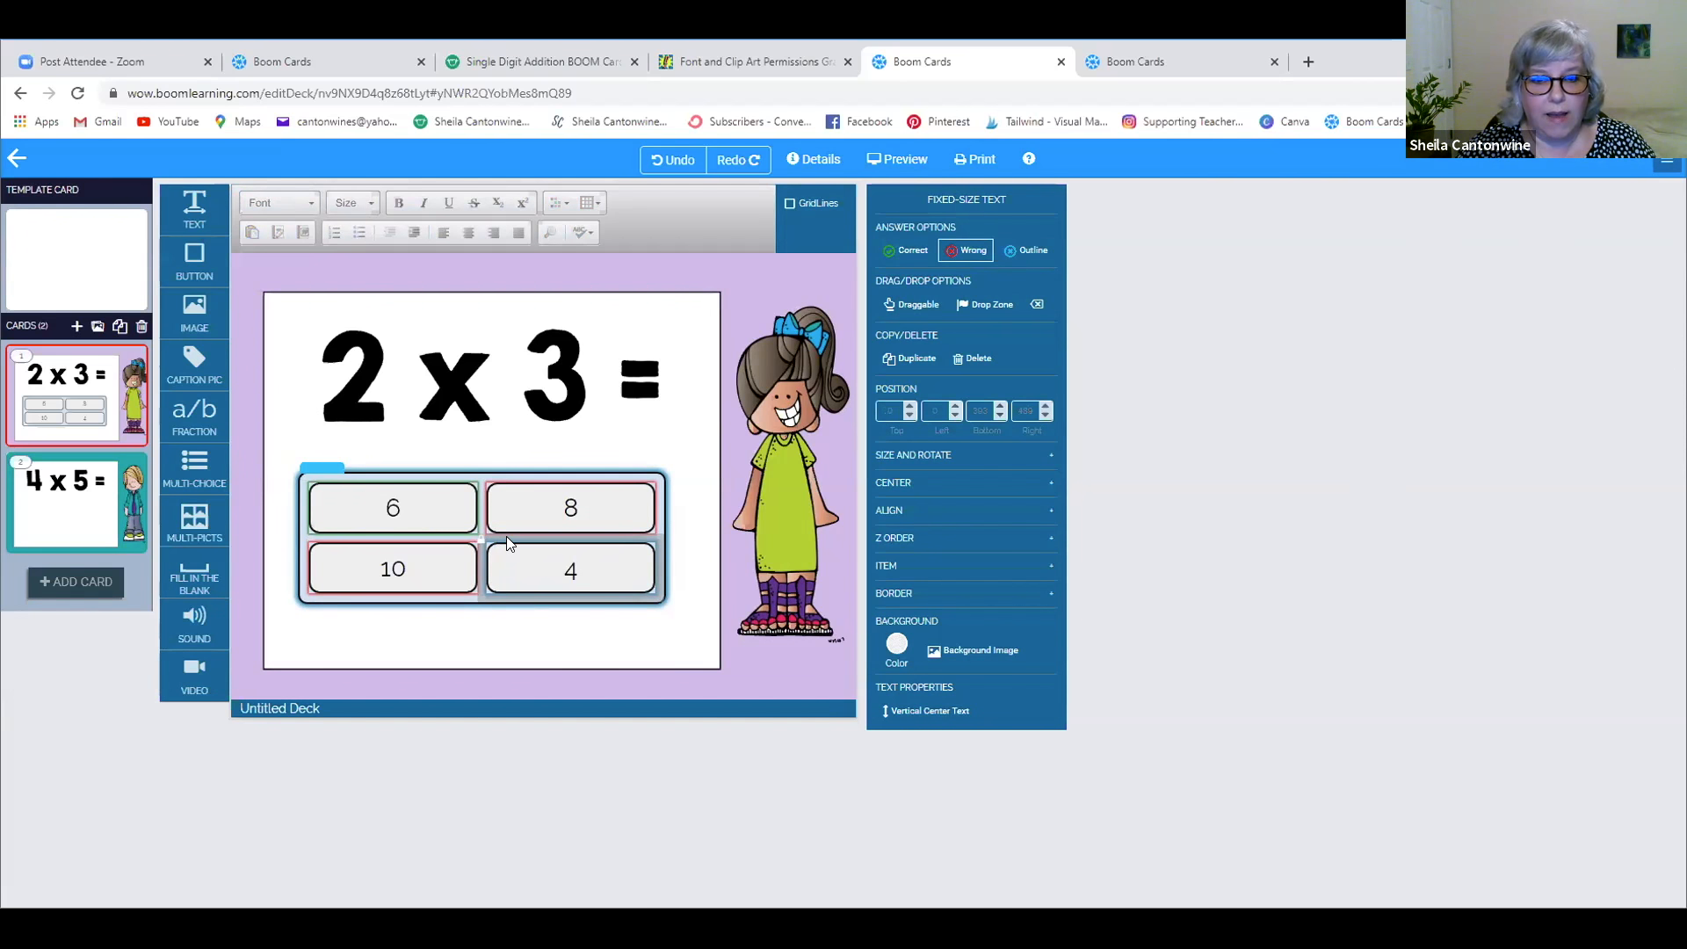
click(915, 361)
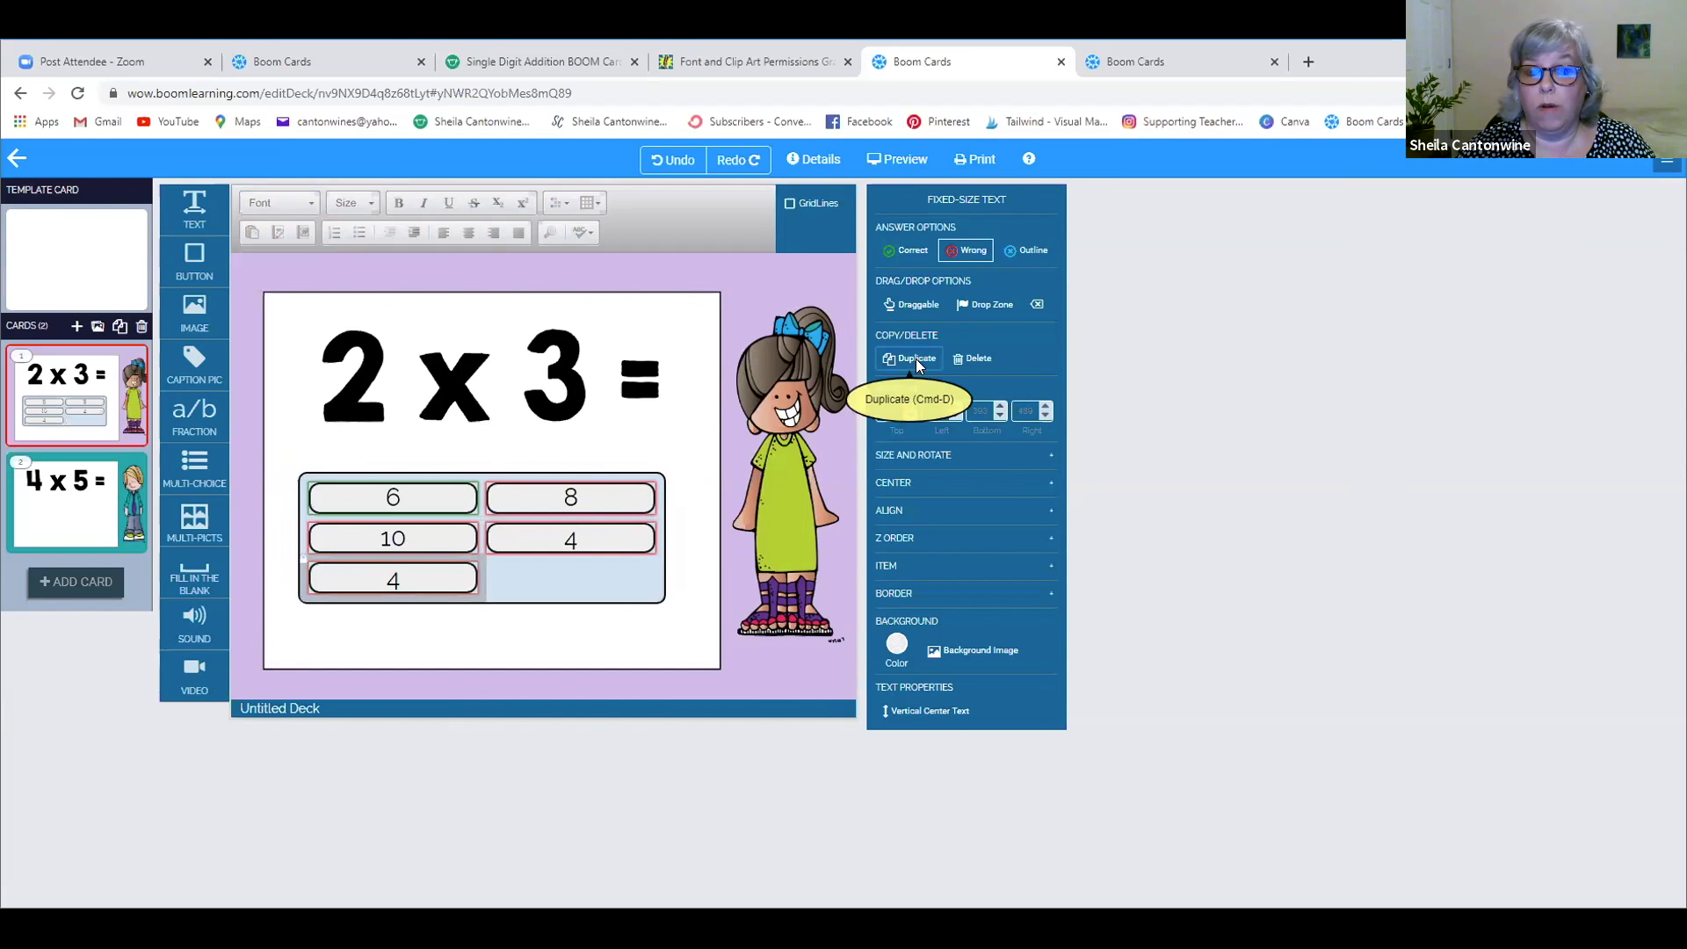
click(983, 360)
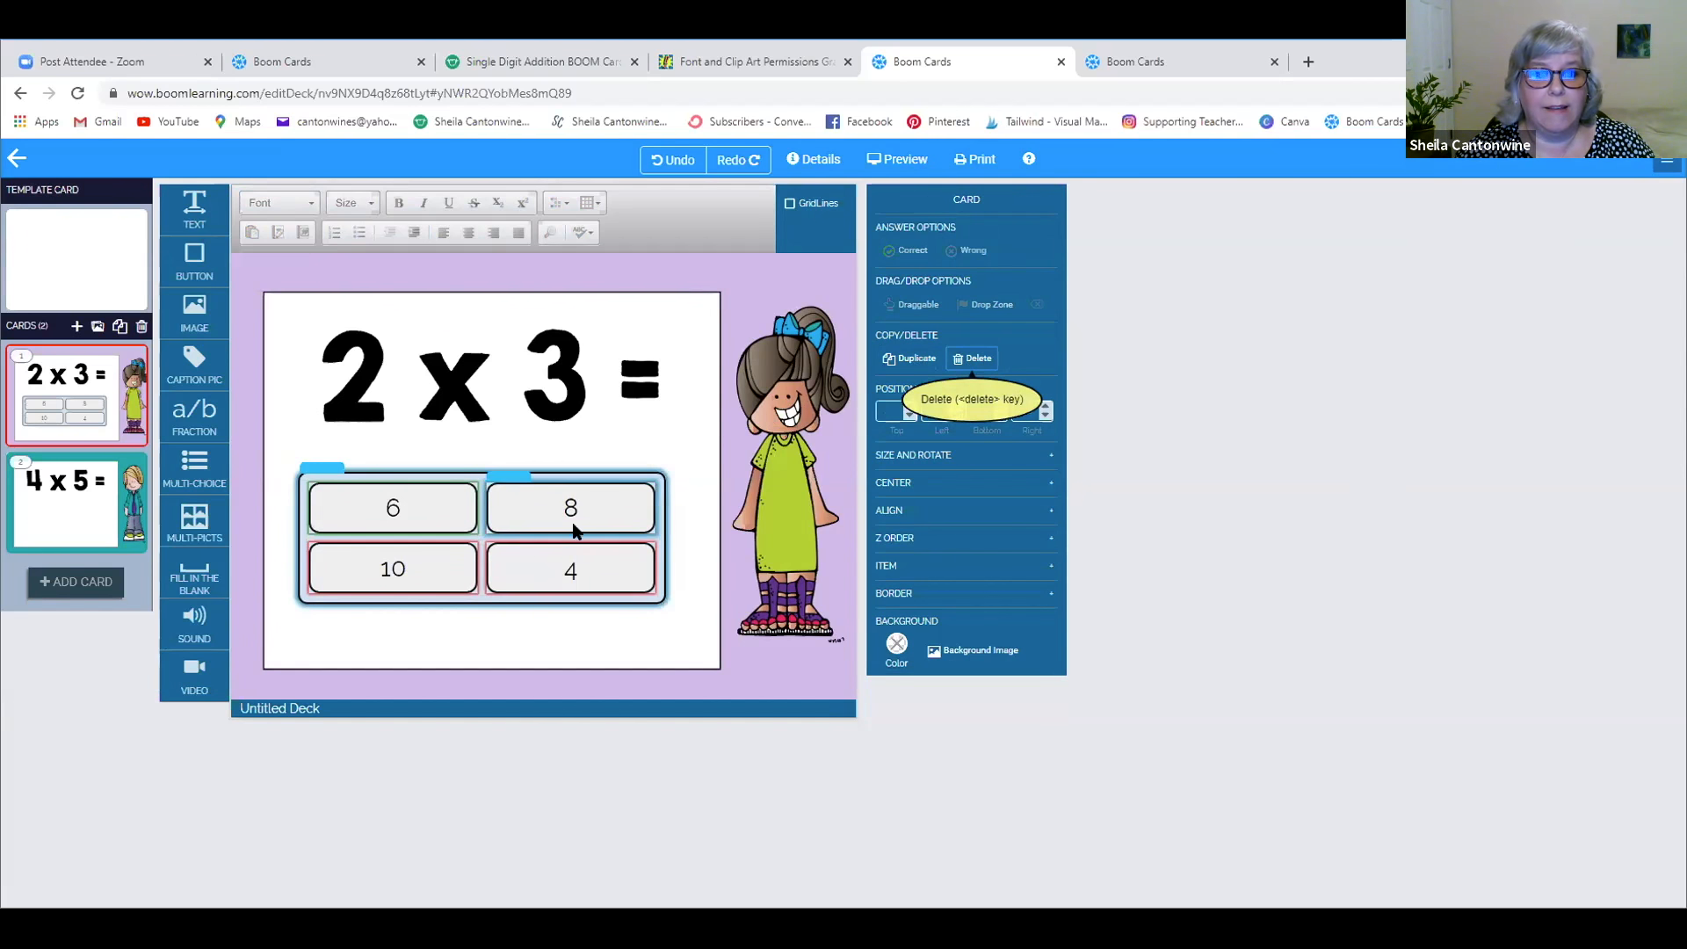
- Delete the wrong answer choices 4 and 10 from the 2 x 3 card's multi-choice block
click(506, 546)
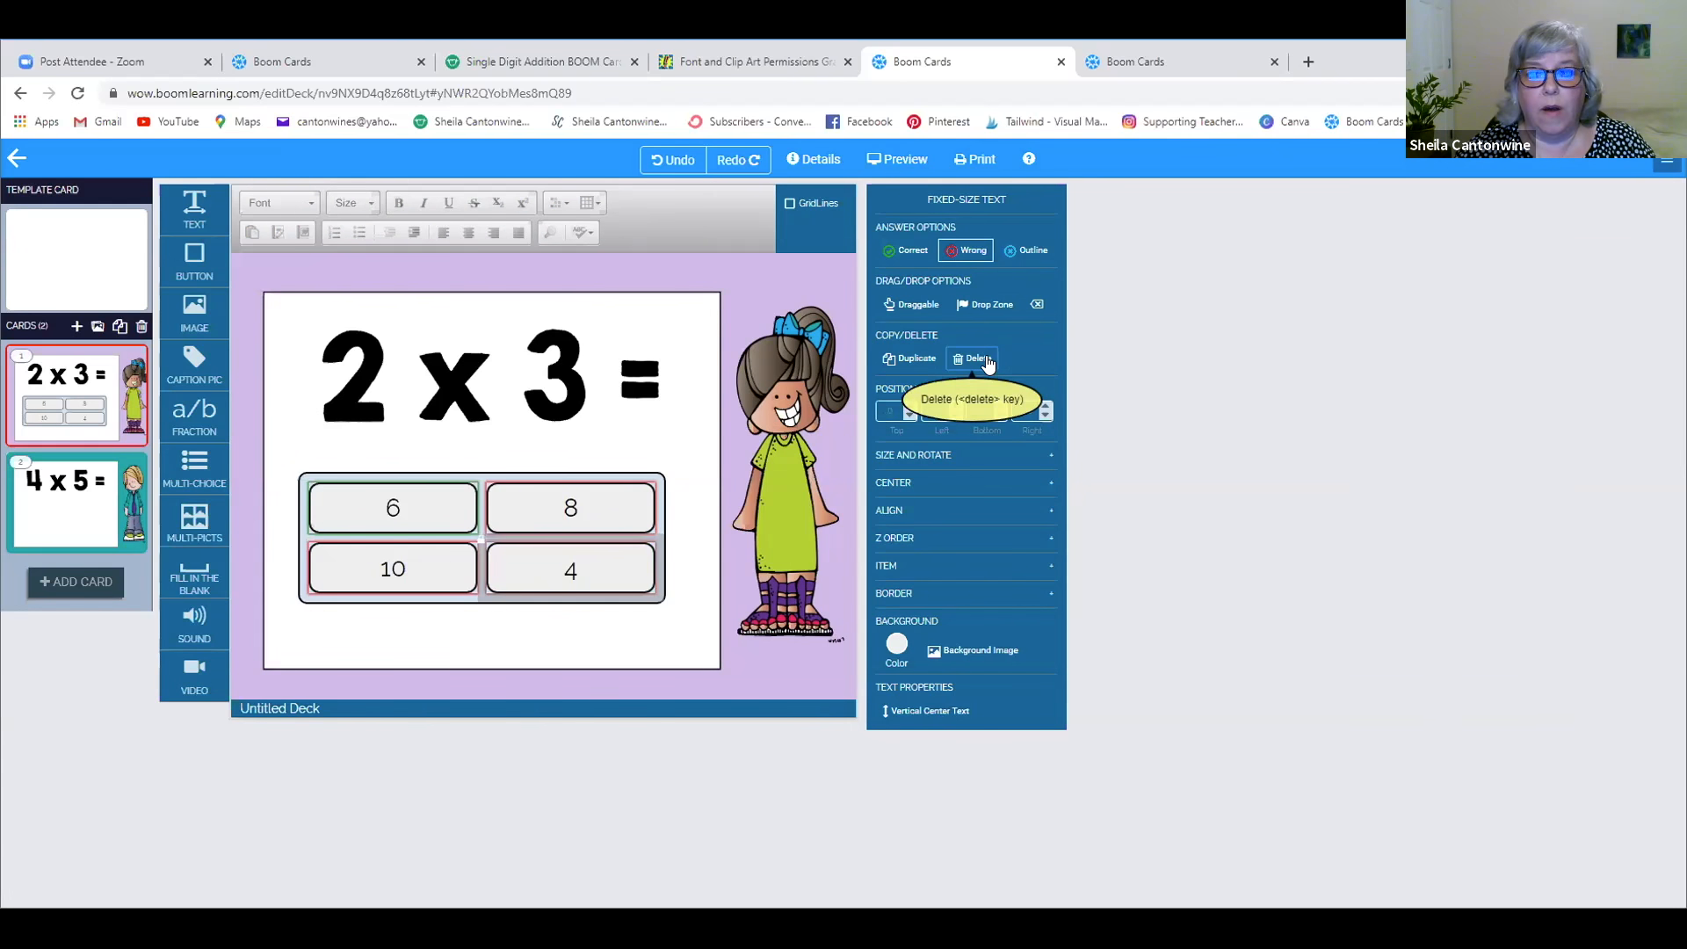
click(983, 361)
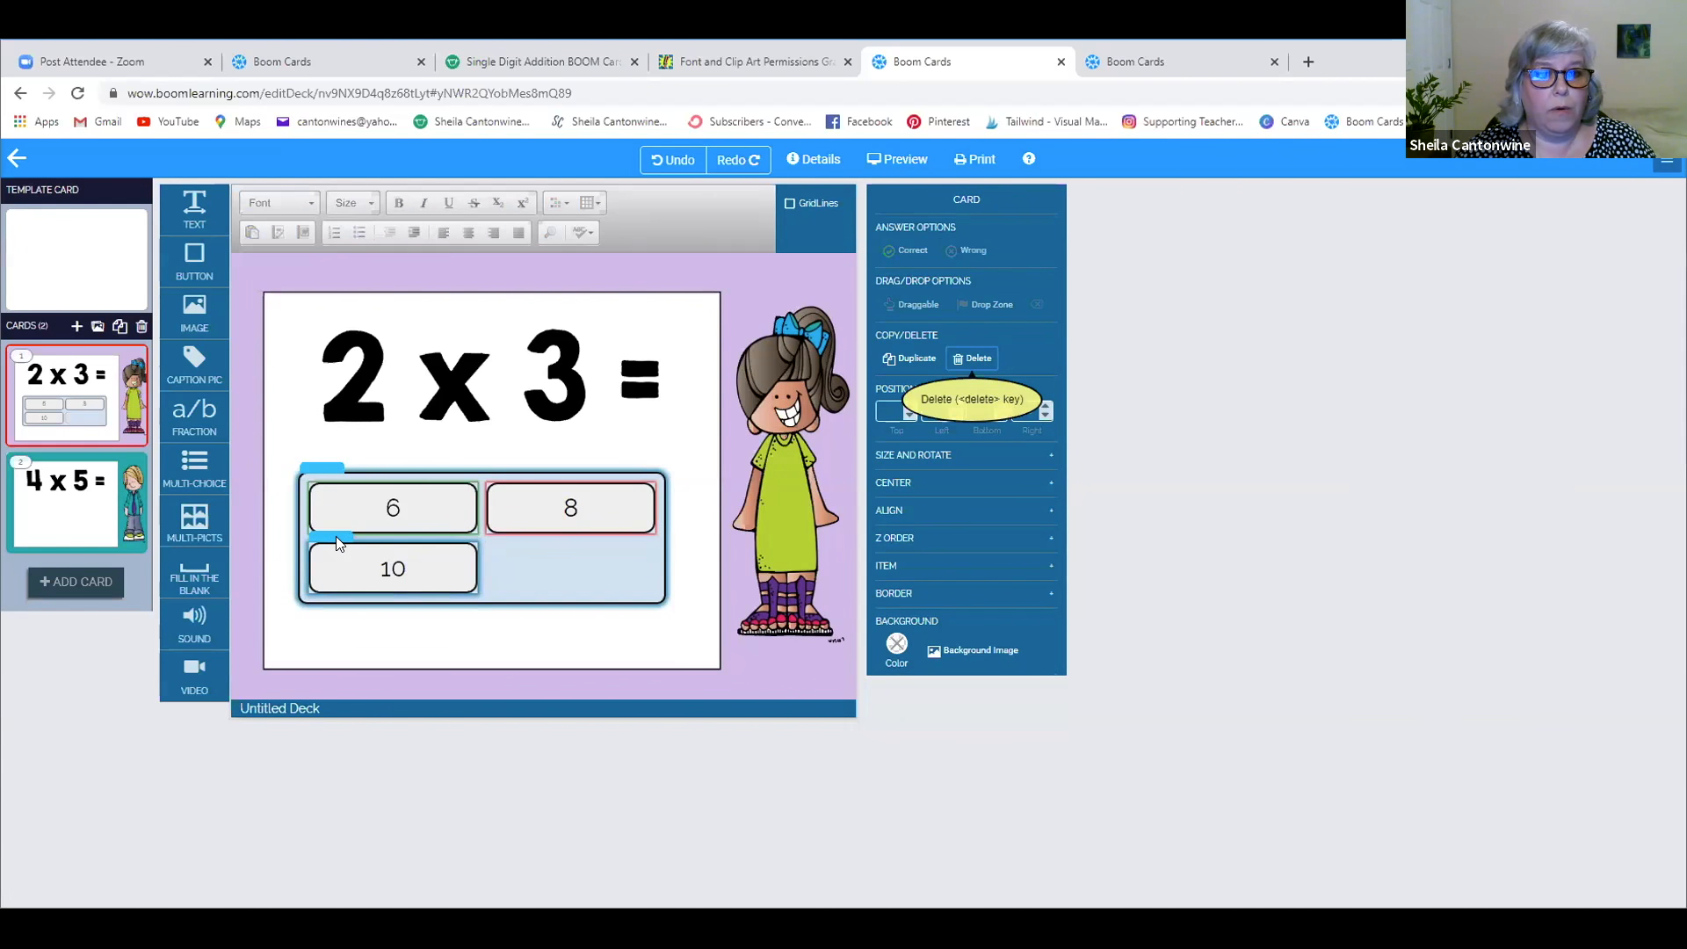
click(414, 569)
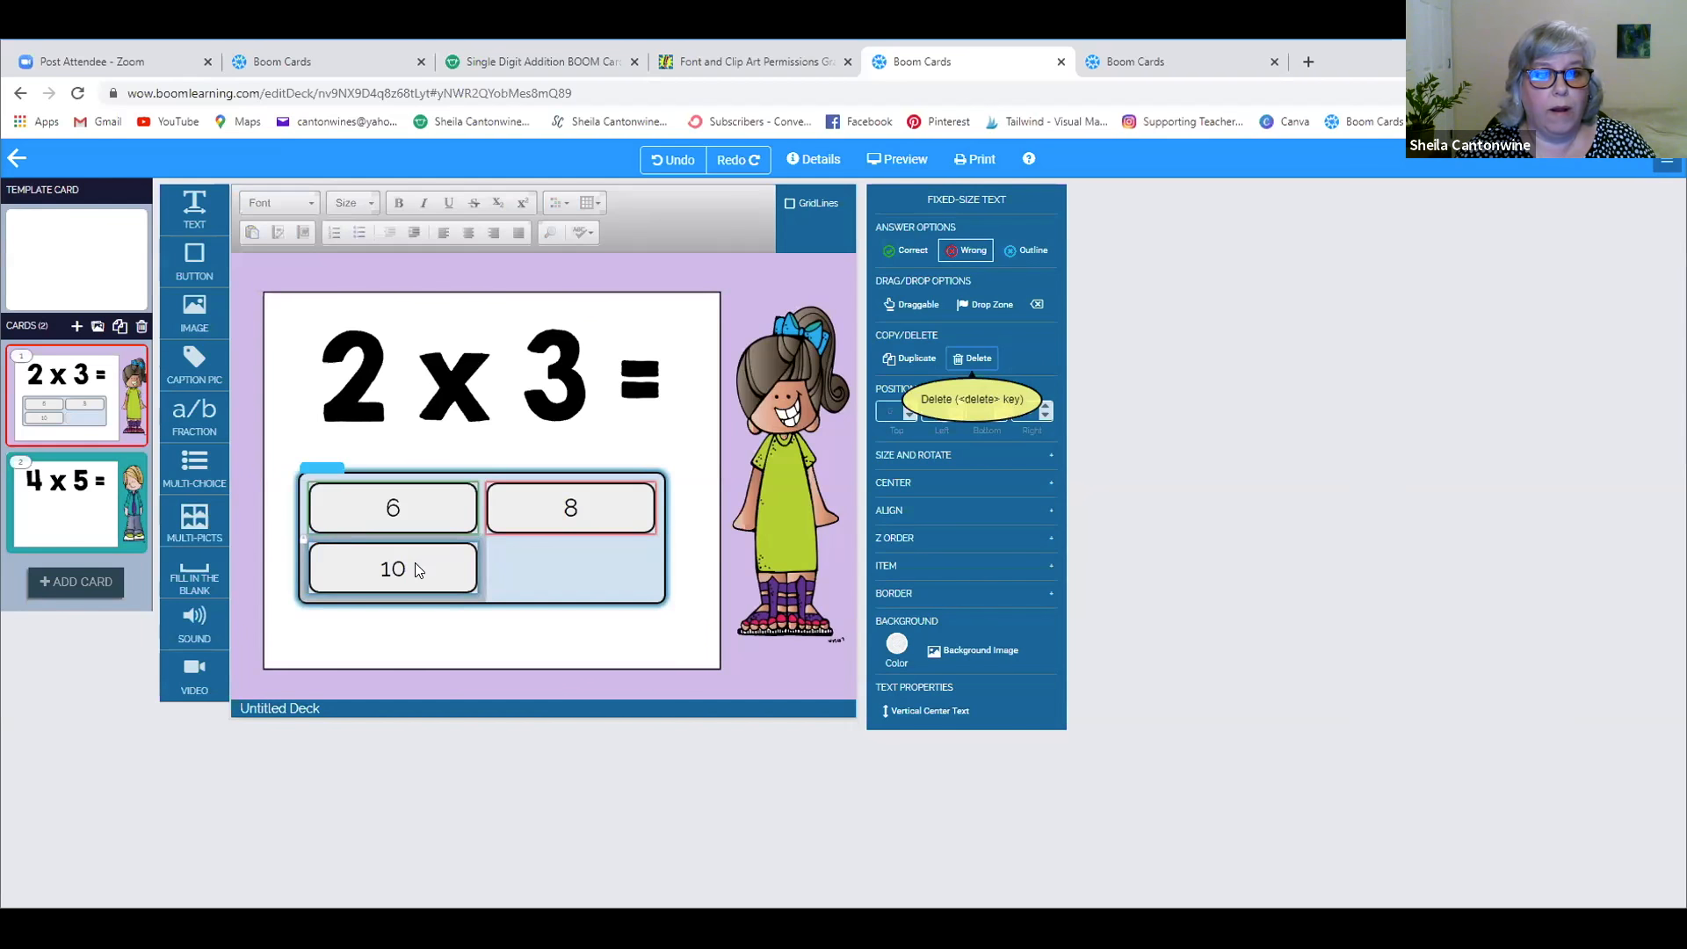
click(971, 360)
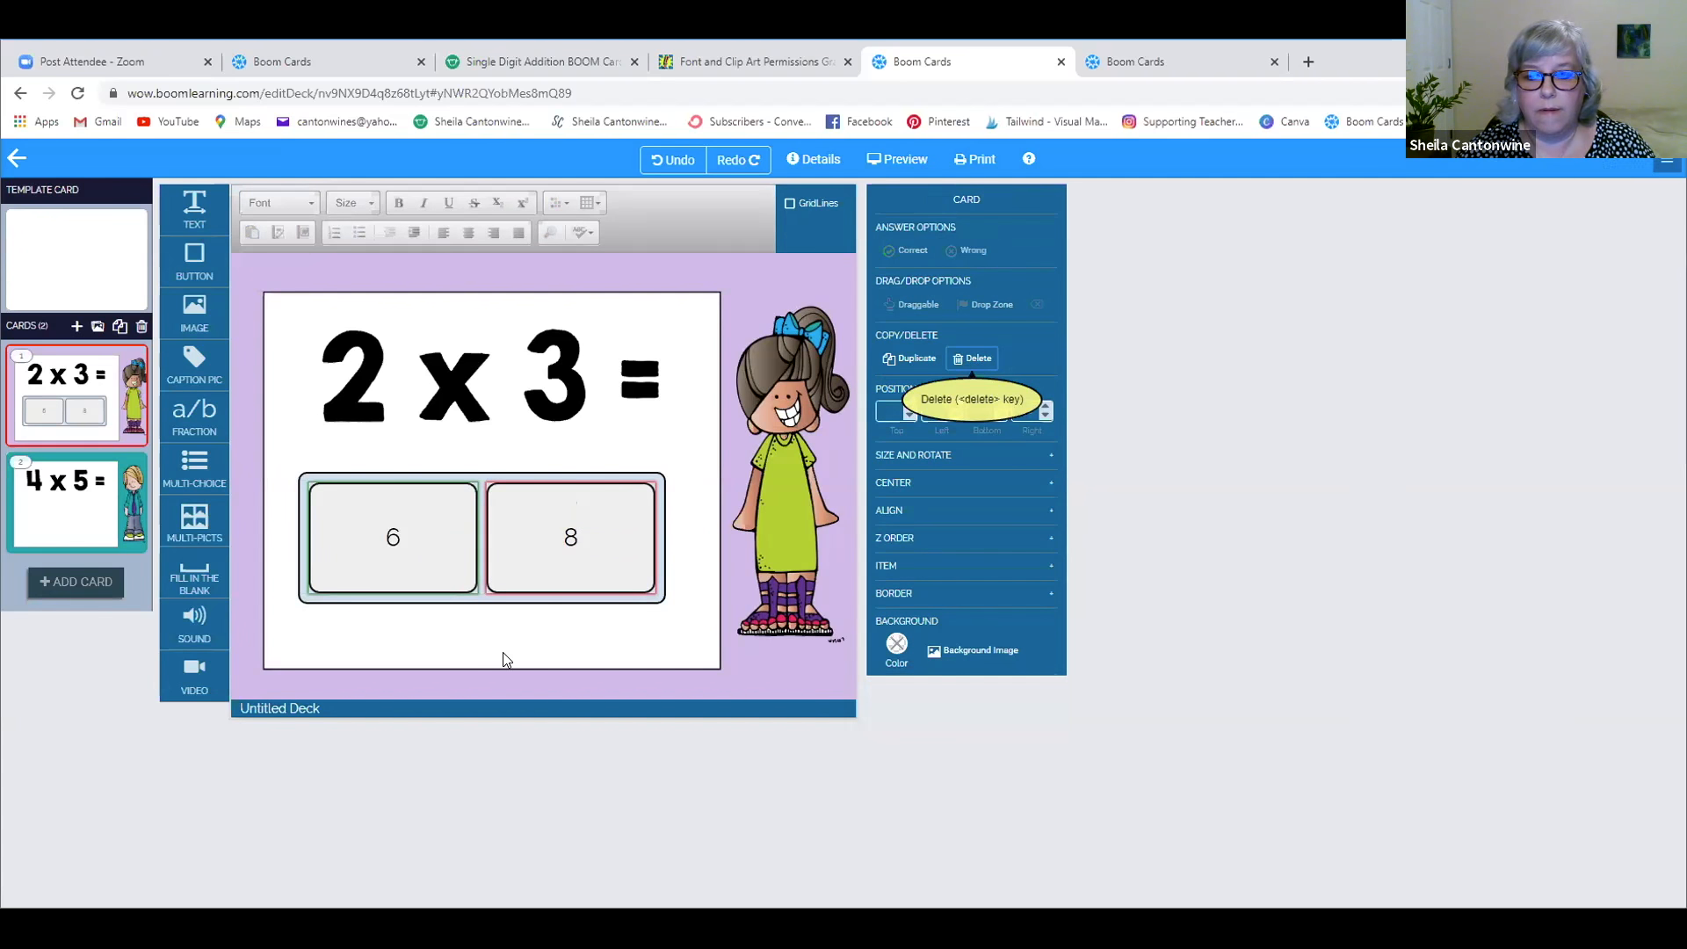
- Shrink the two-choice answer block to about 355 wide by 108 high and center it below the 2 x 3 equation
click(463, 587)
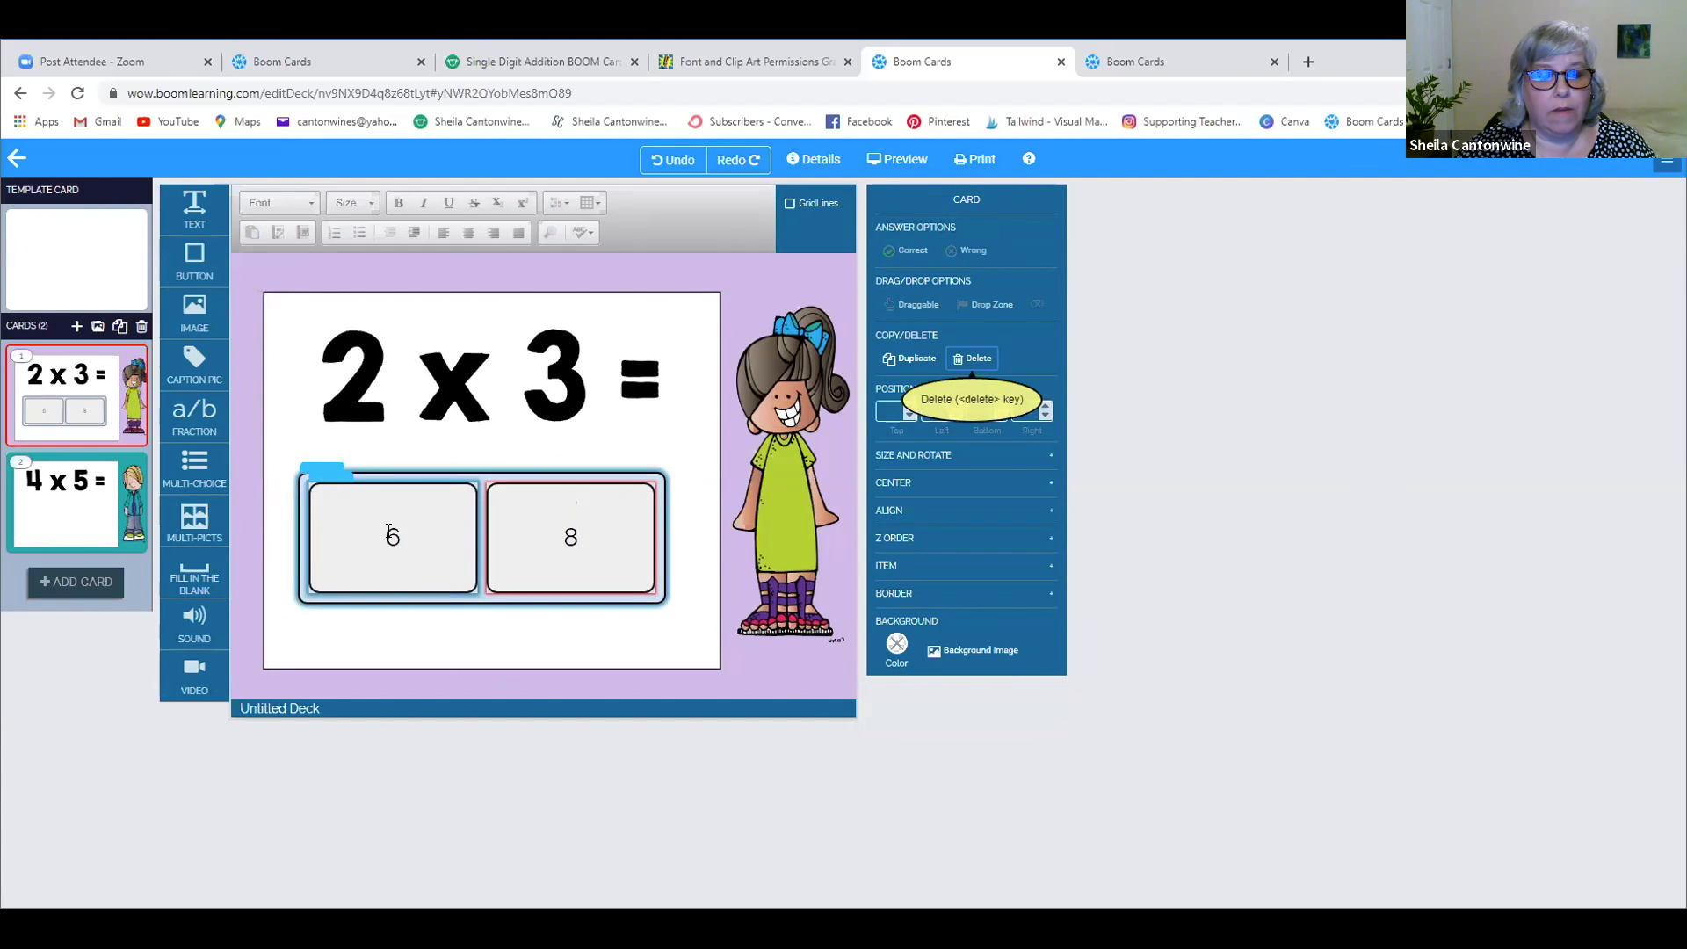
mouse_move(391, 534)
mouse_down()
mouse_move(407, 532)
mouse_move(387, 527)
mouse_up()
click(573, 492)
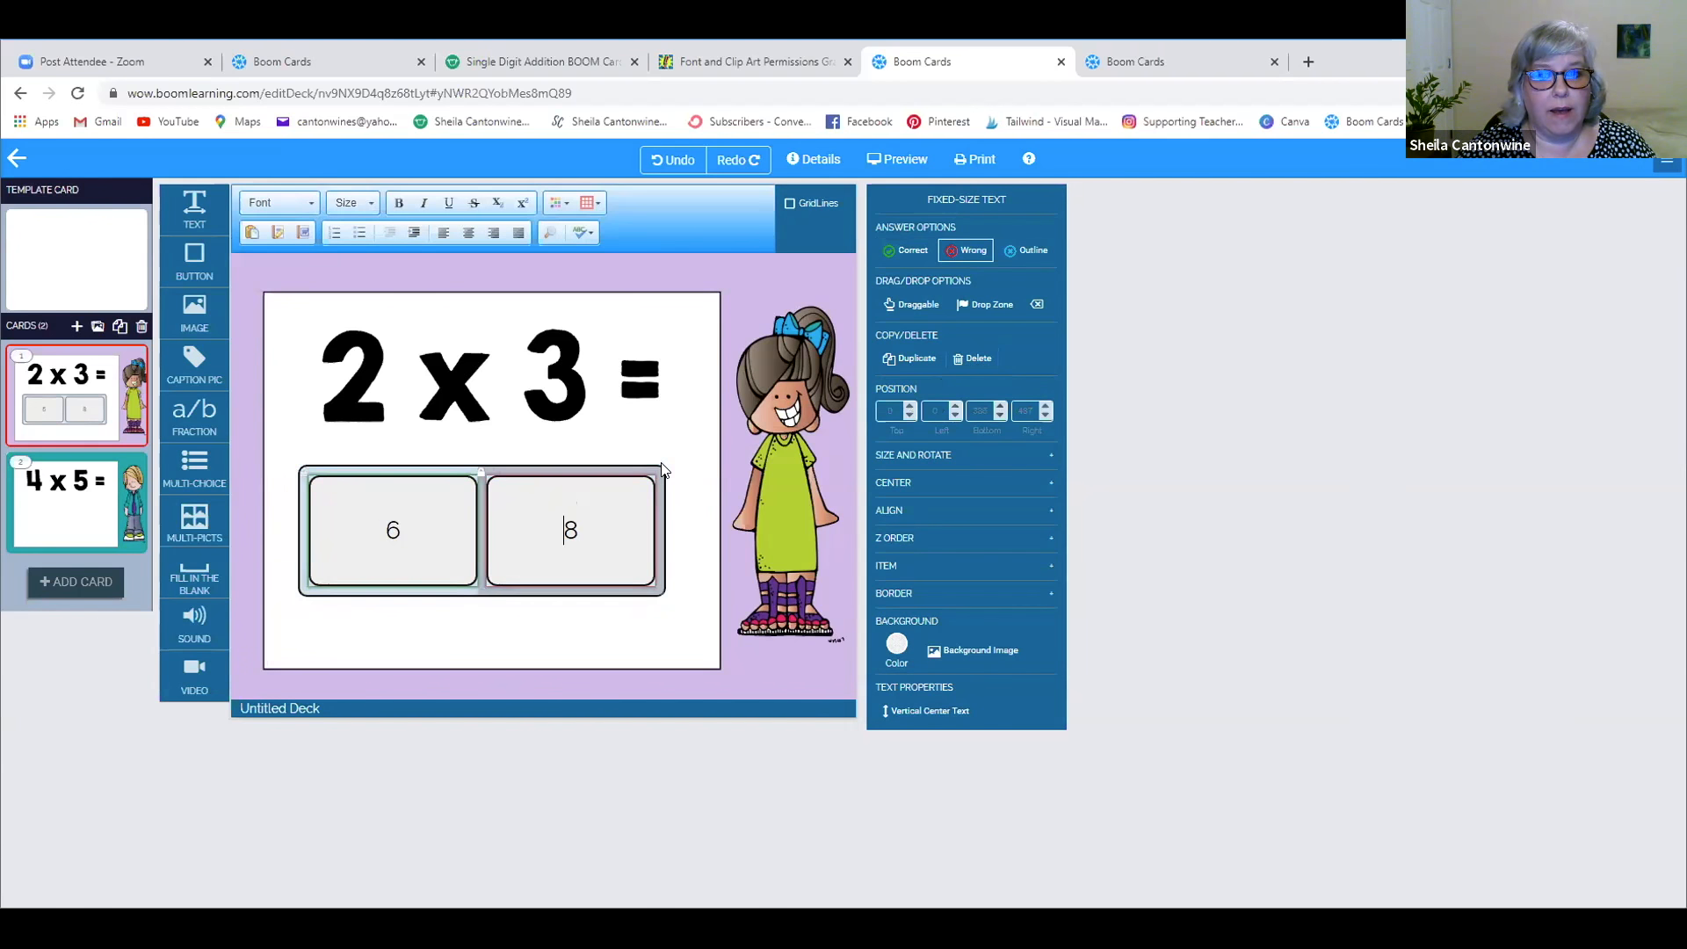
click(304, 469)
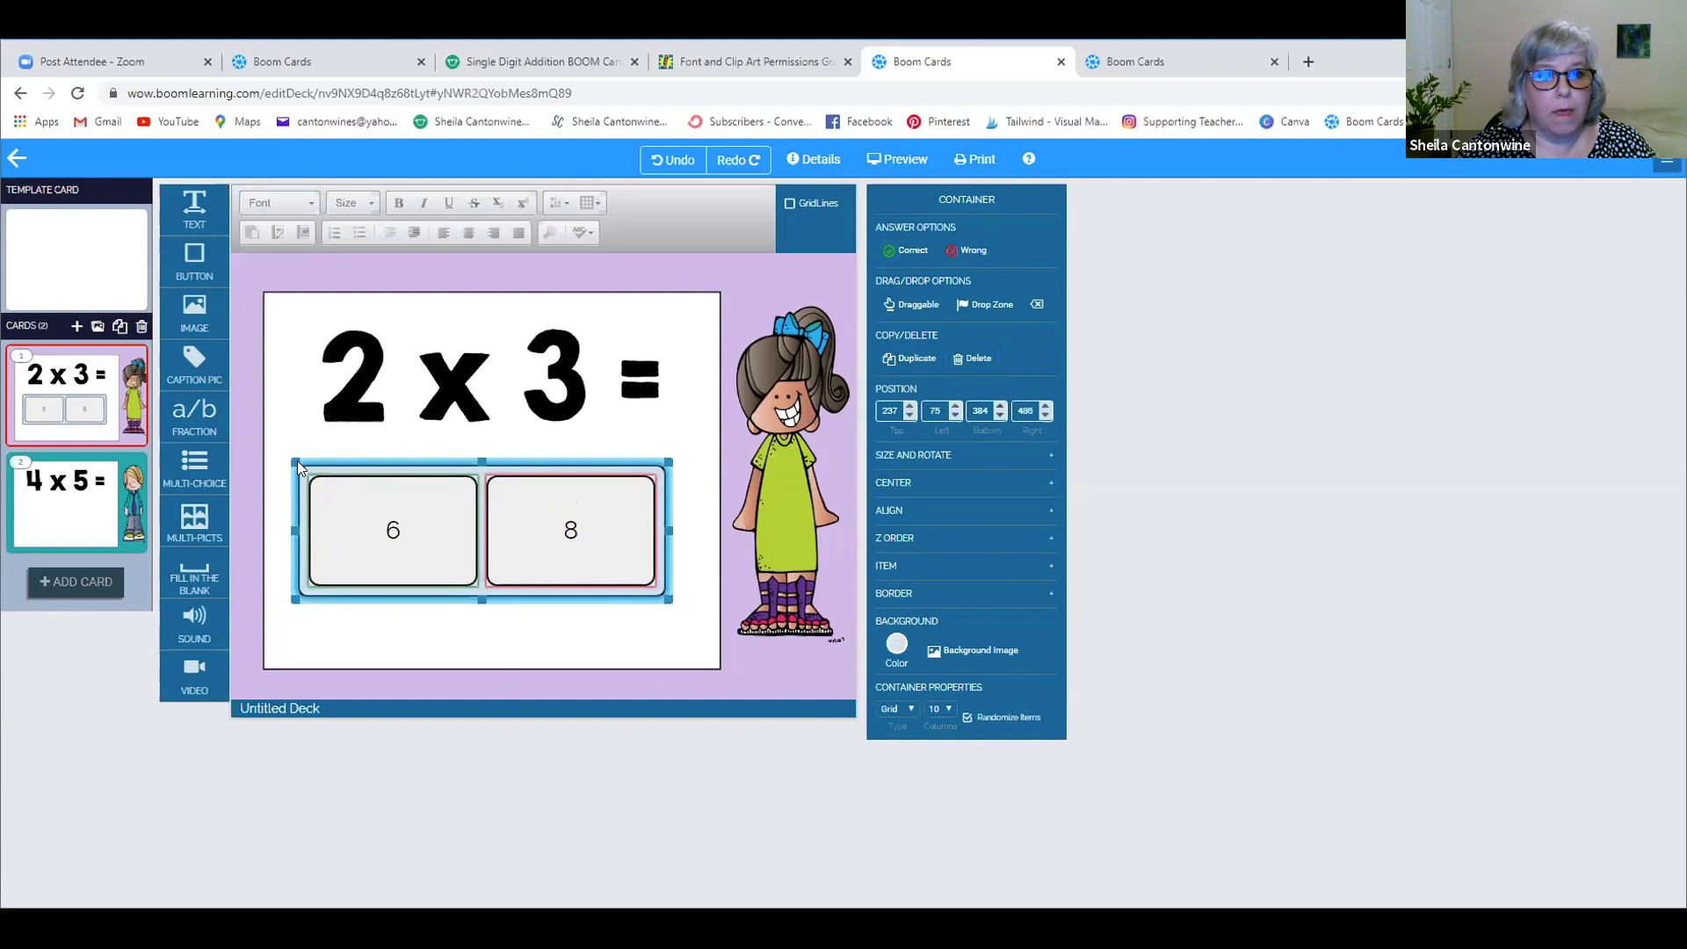
drag(297, 460, 344, 497)
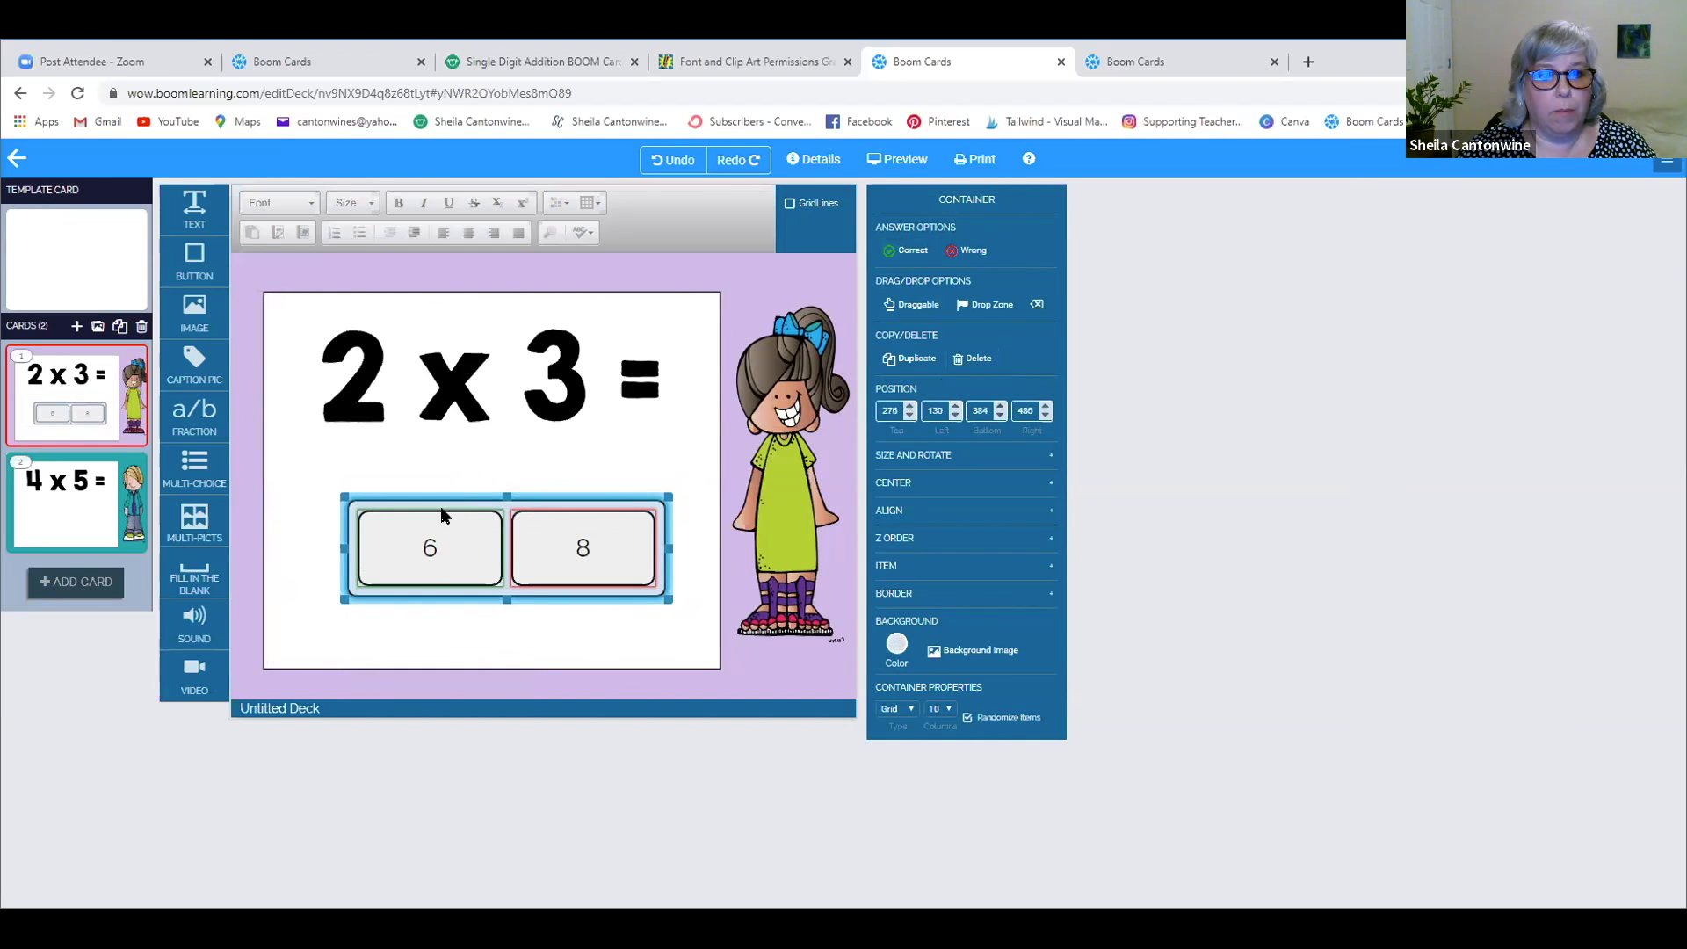
mouse_move(444, 516)
mouse_down()
mouse_move(422, 495)
mouse_move(418, 527)
mouse_up()
- Format the answer choice 6 in the KGSecondChances font at size 48
click(402, 526)
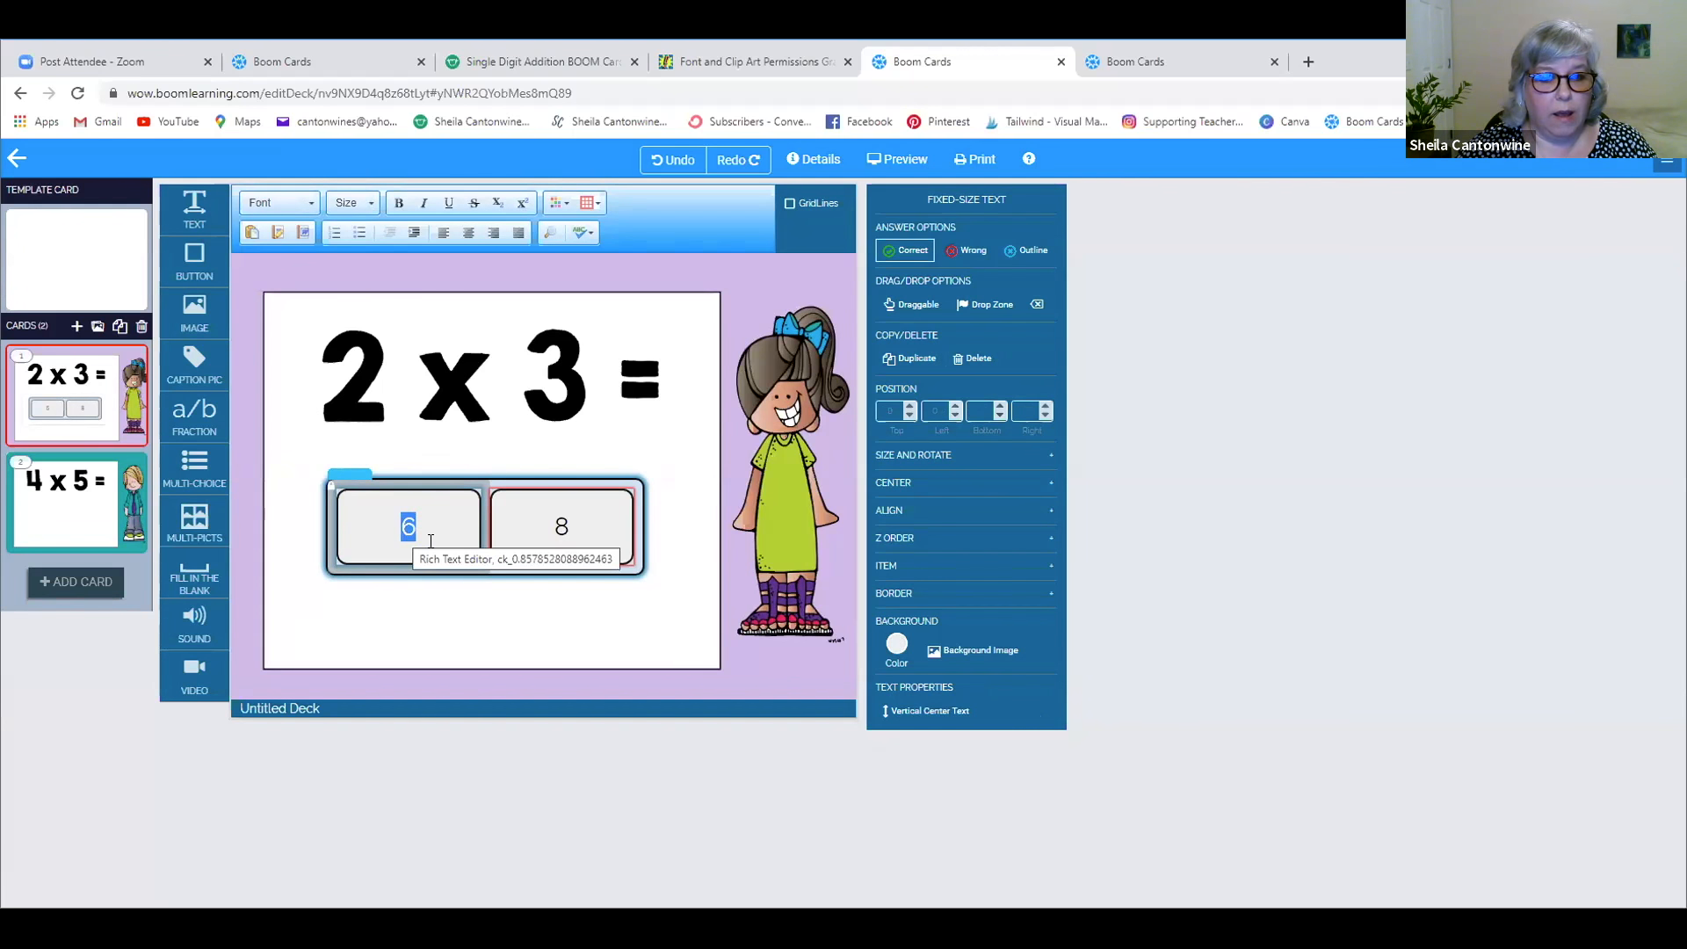
click(307, 203)
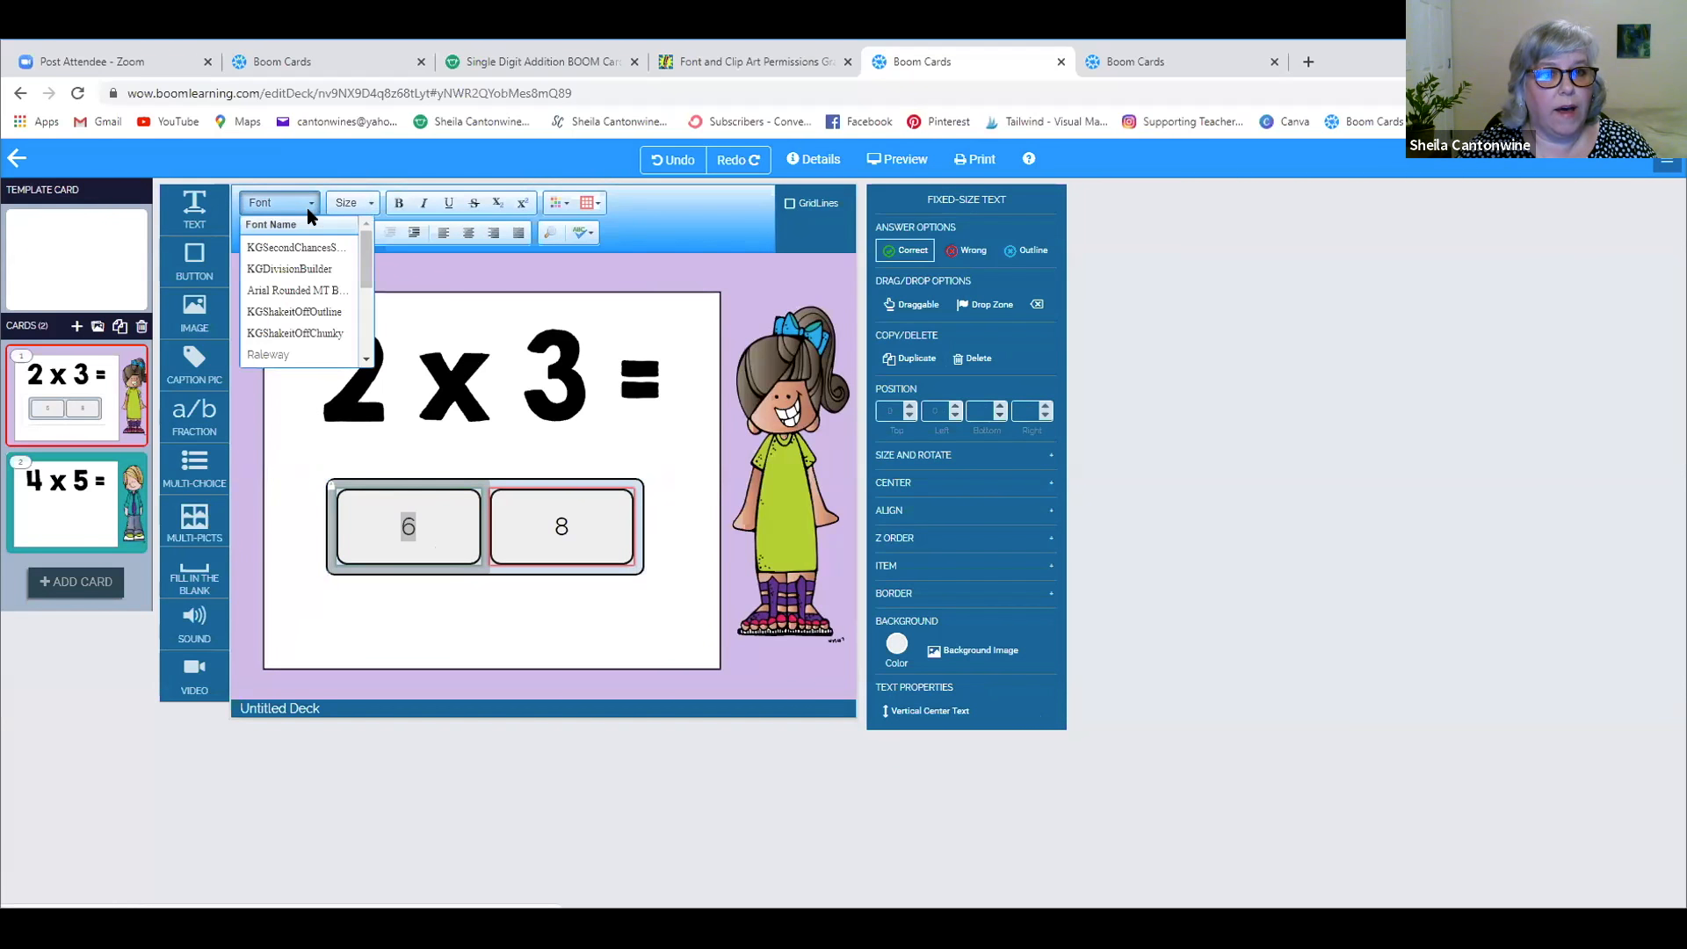
click(304, 246)
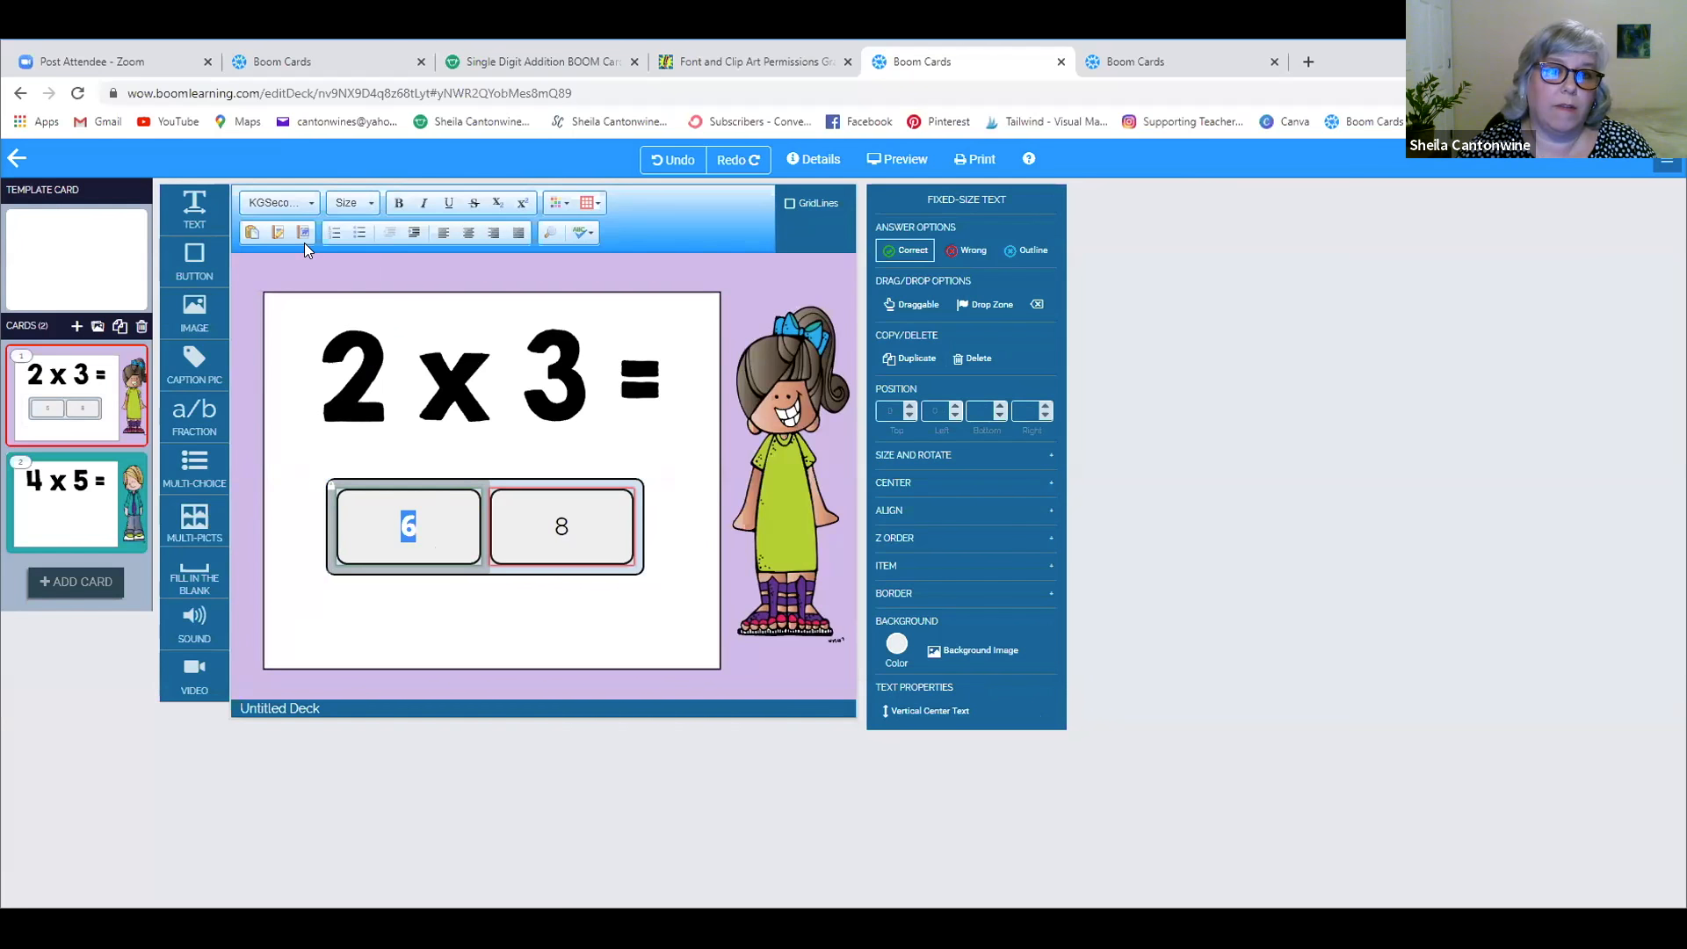
click(353, 204)
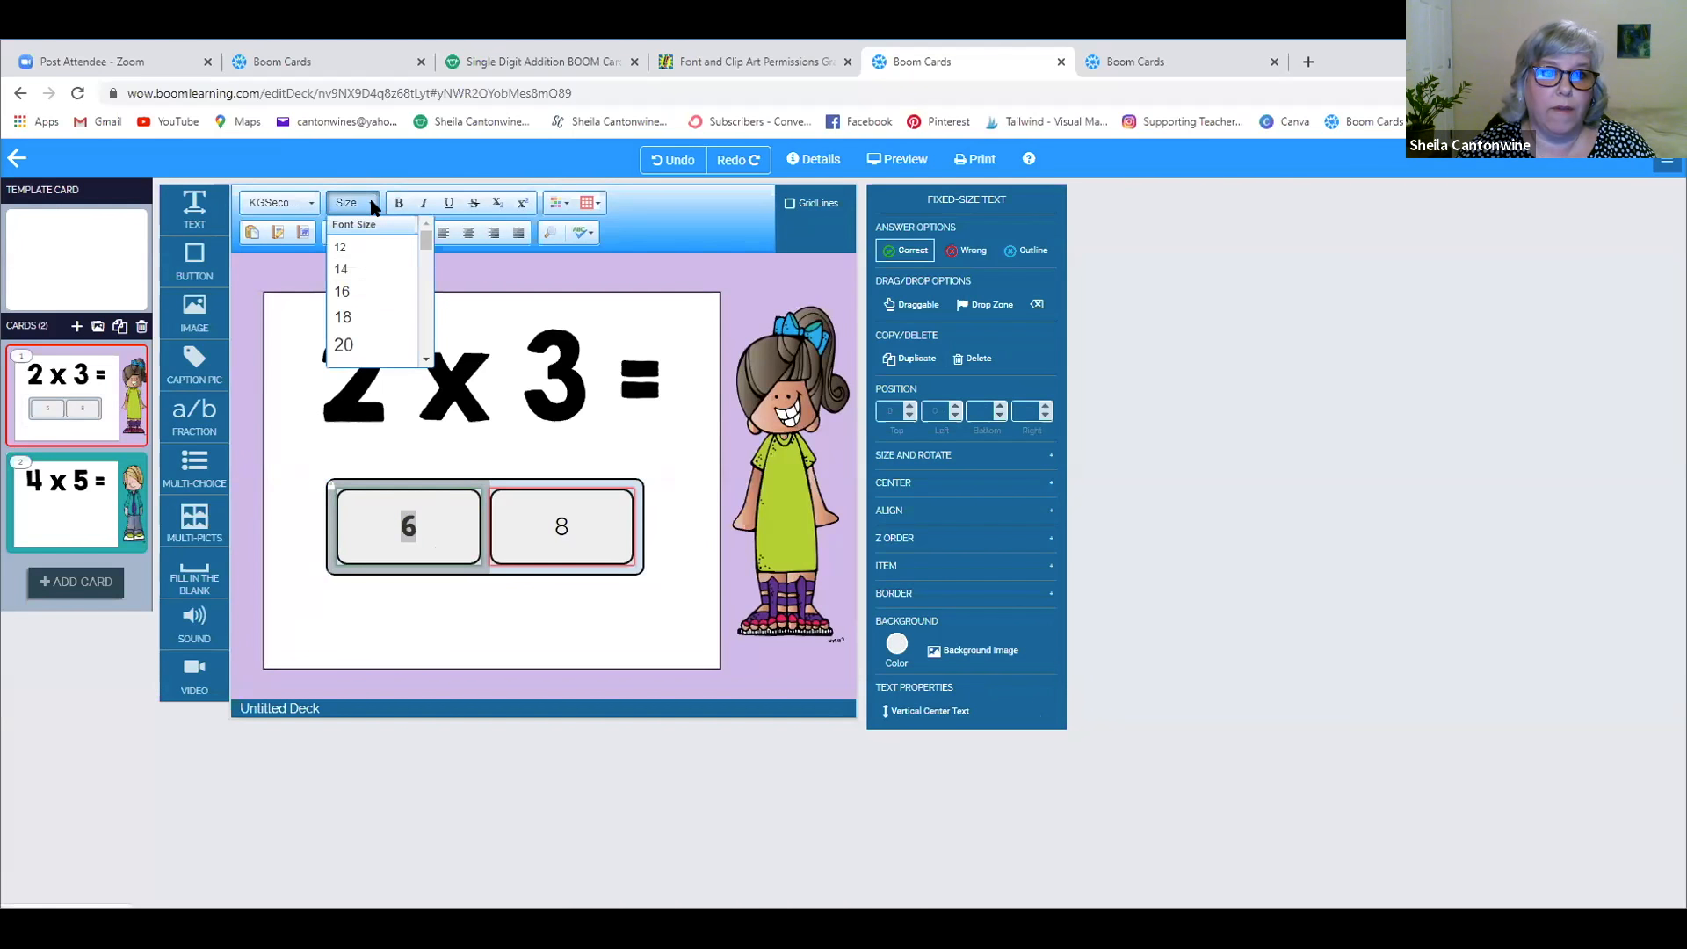
scroll(424, 335, down, 4)
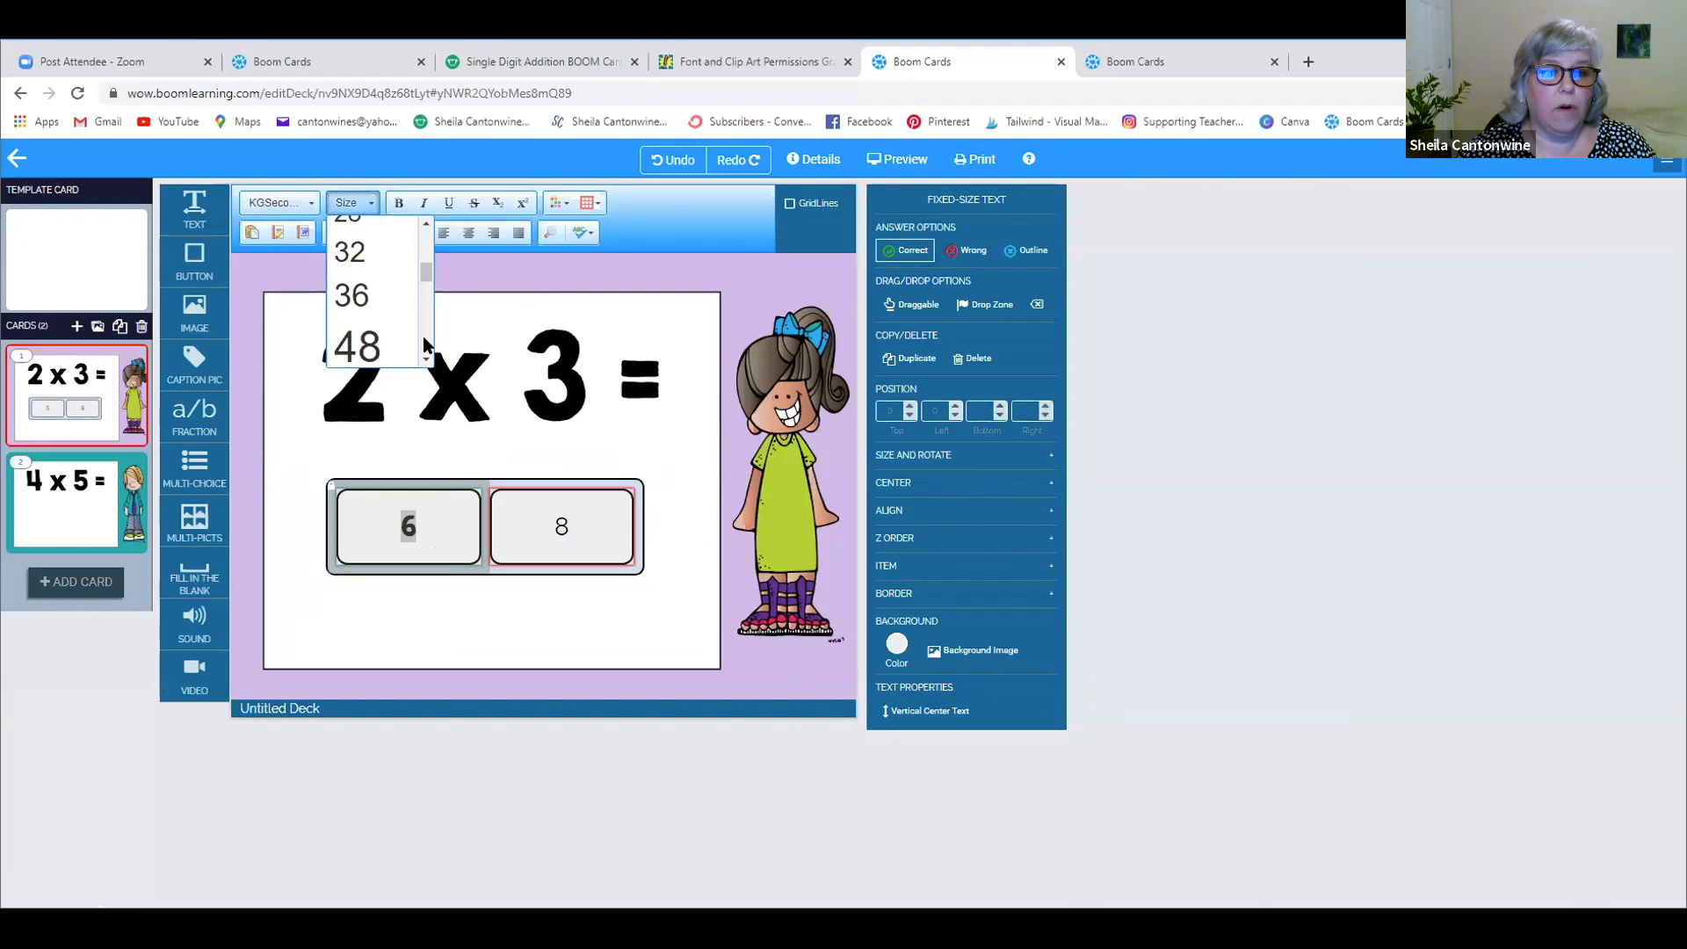
click(369, 346)
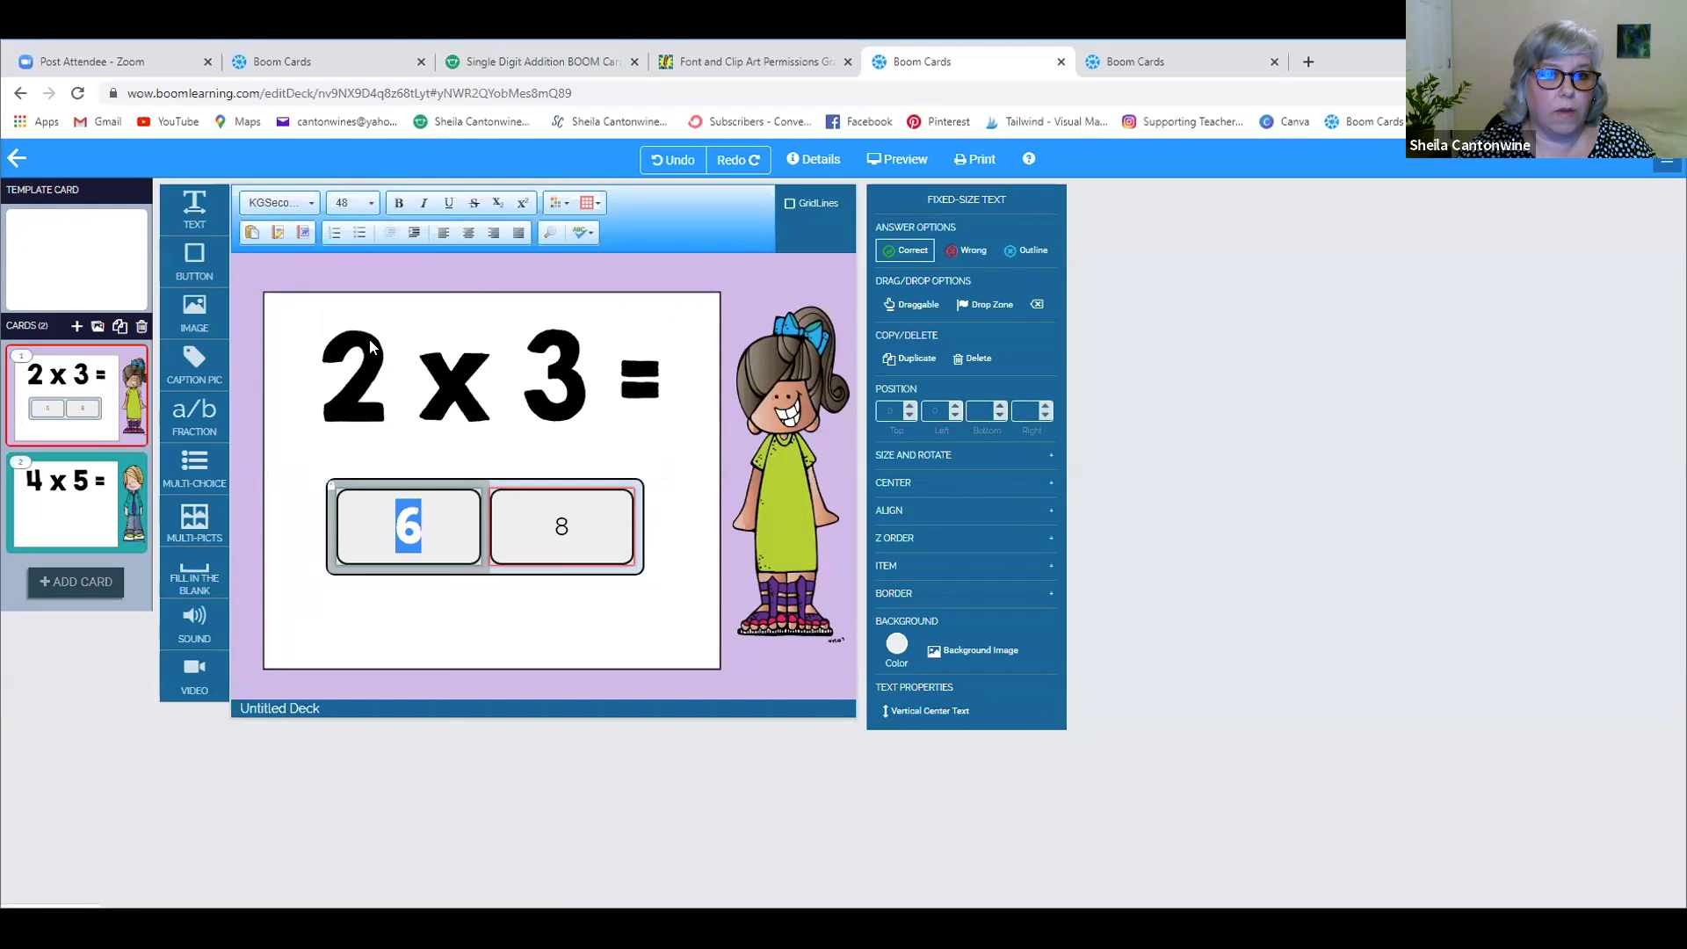
- Color the 6 in the correct answer choice blue and give it a yellow text highlight
click(422, 540)
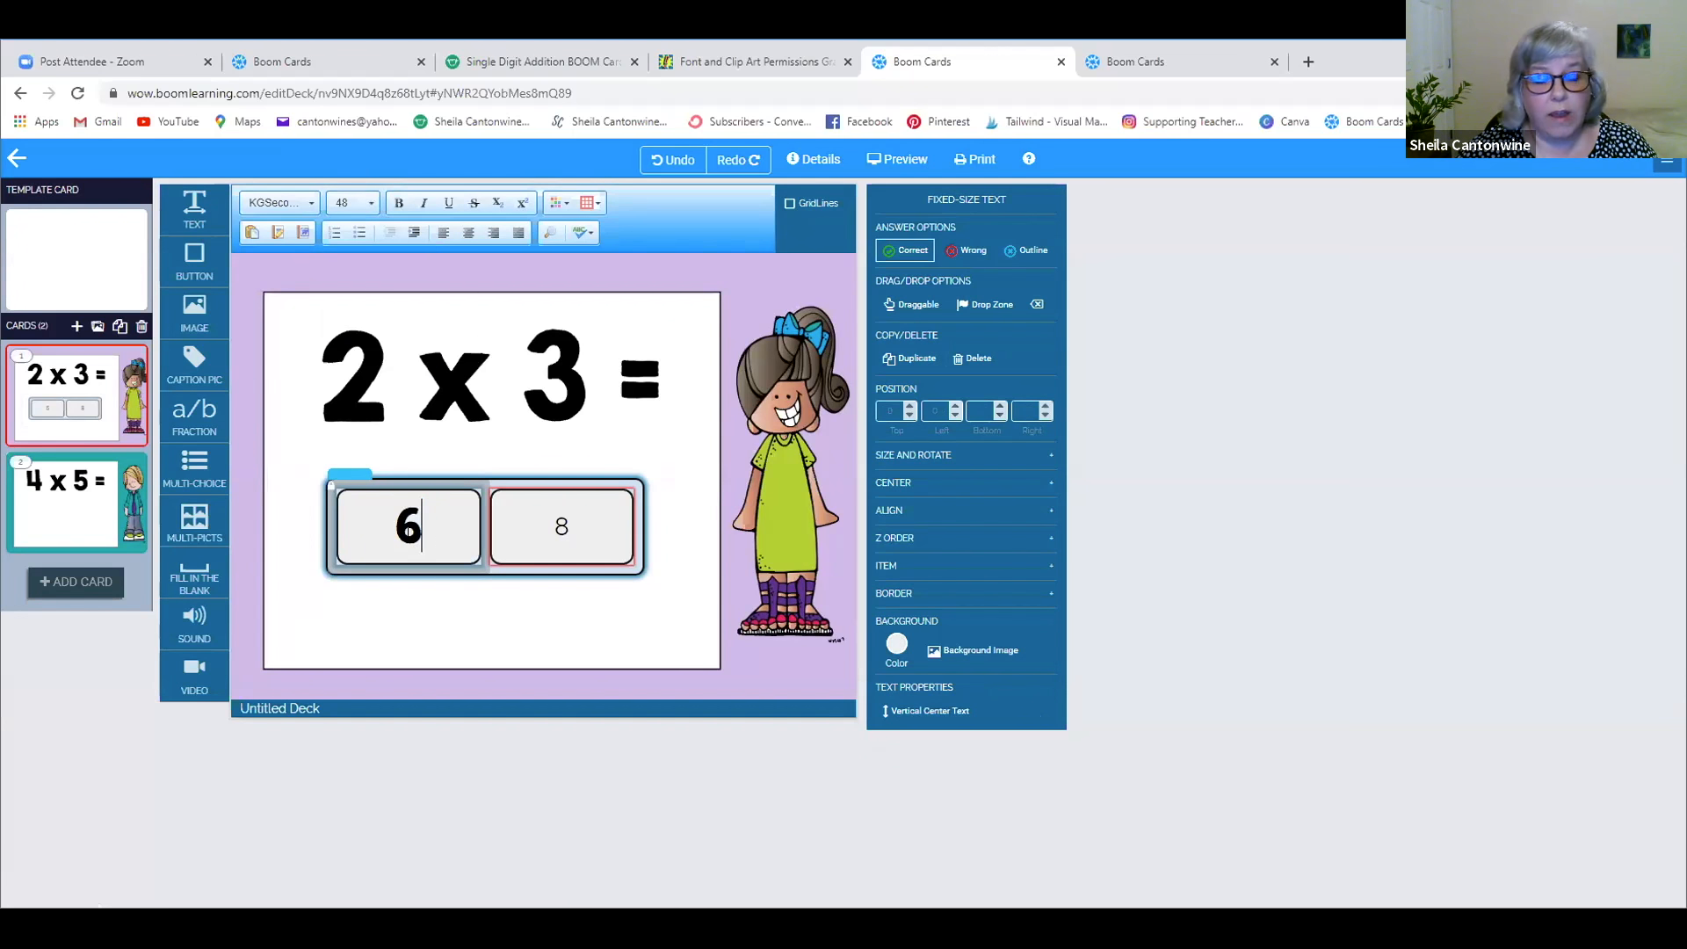
double_click(421, 527)
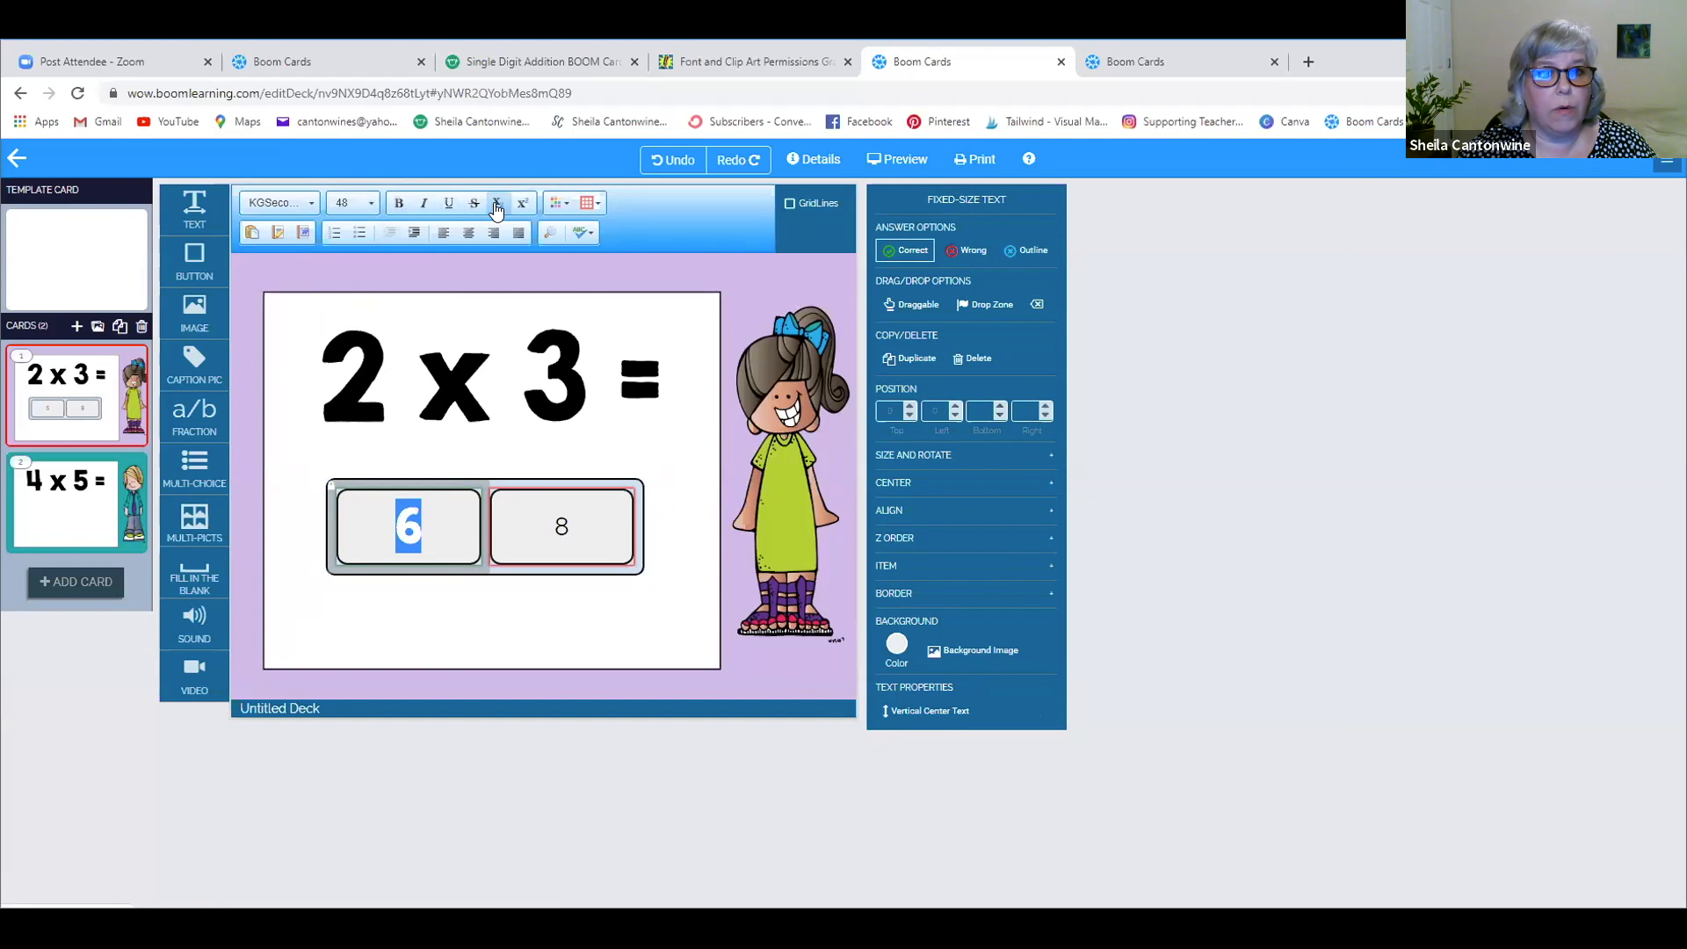
click(558, 205)
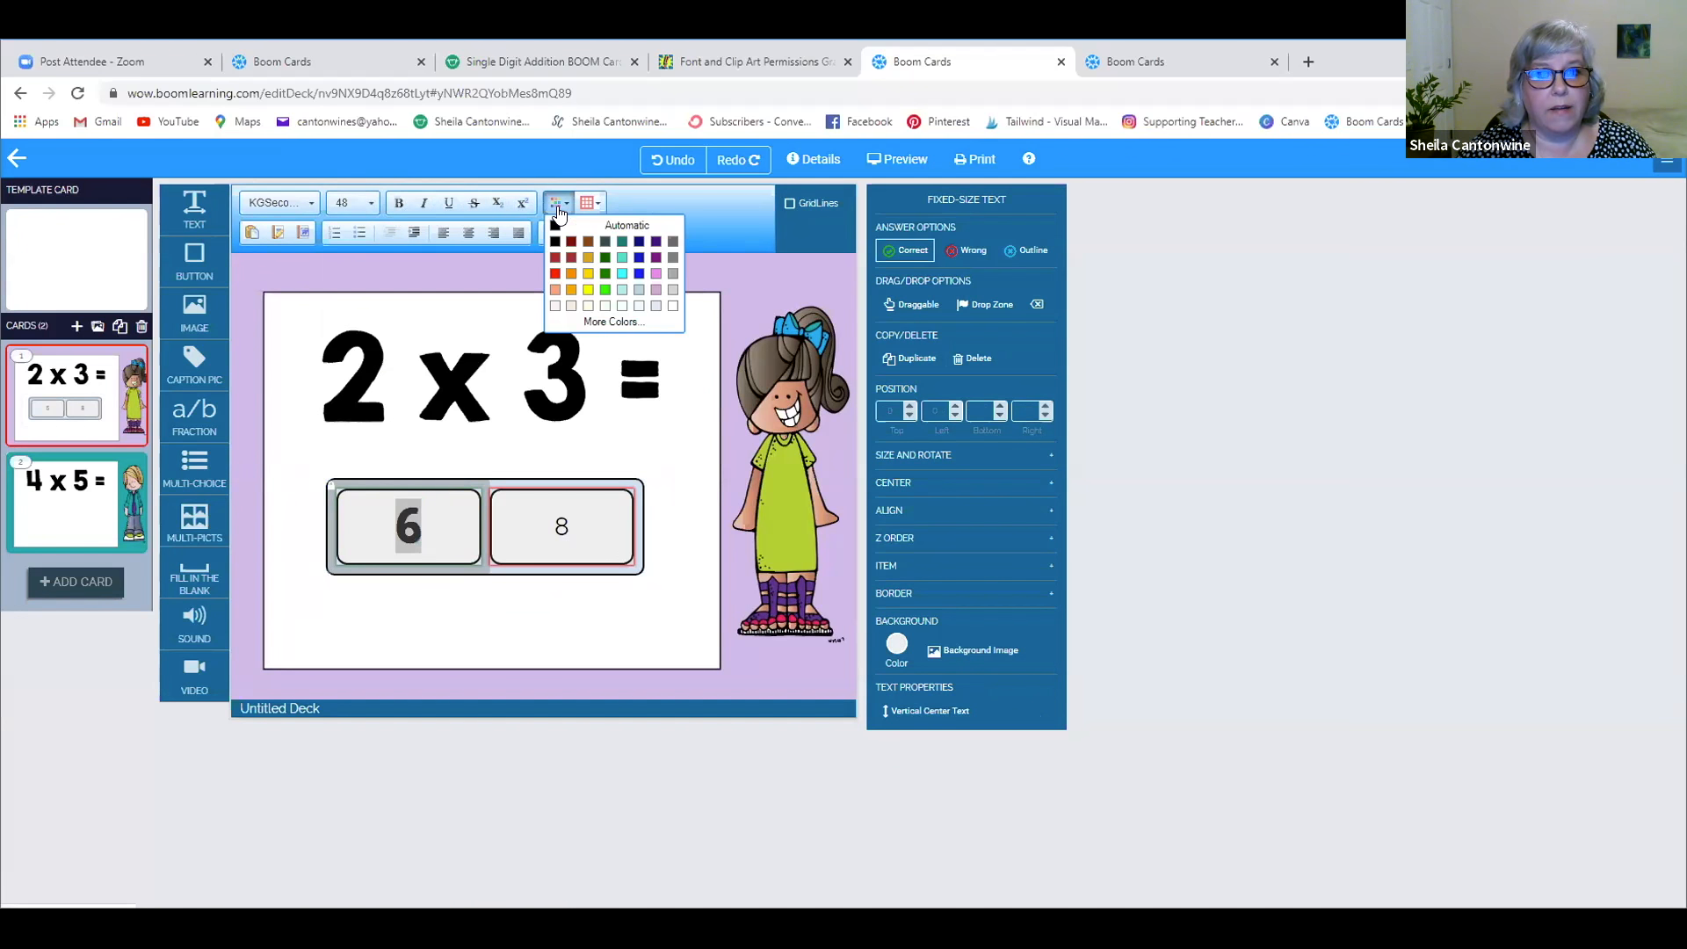
click(638, 258)
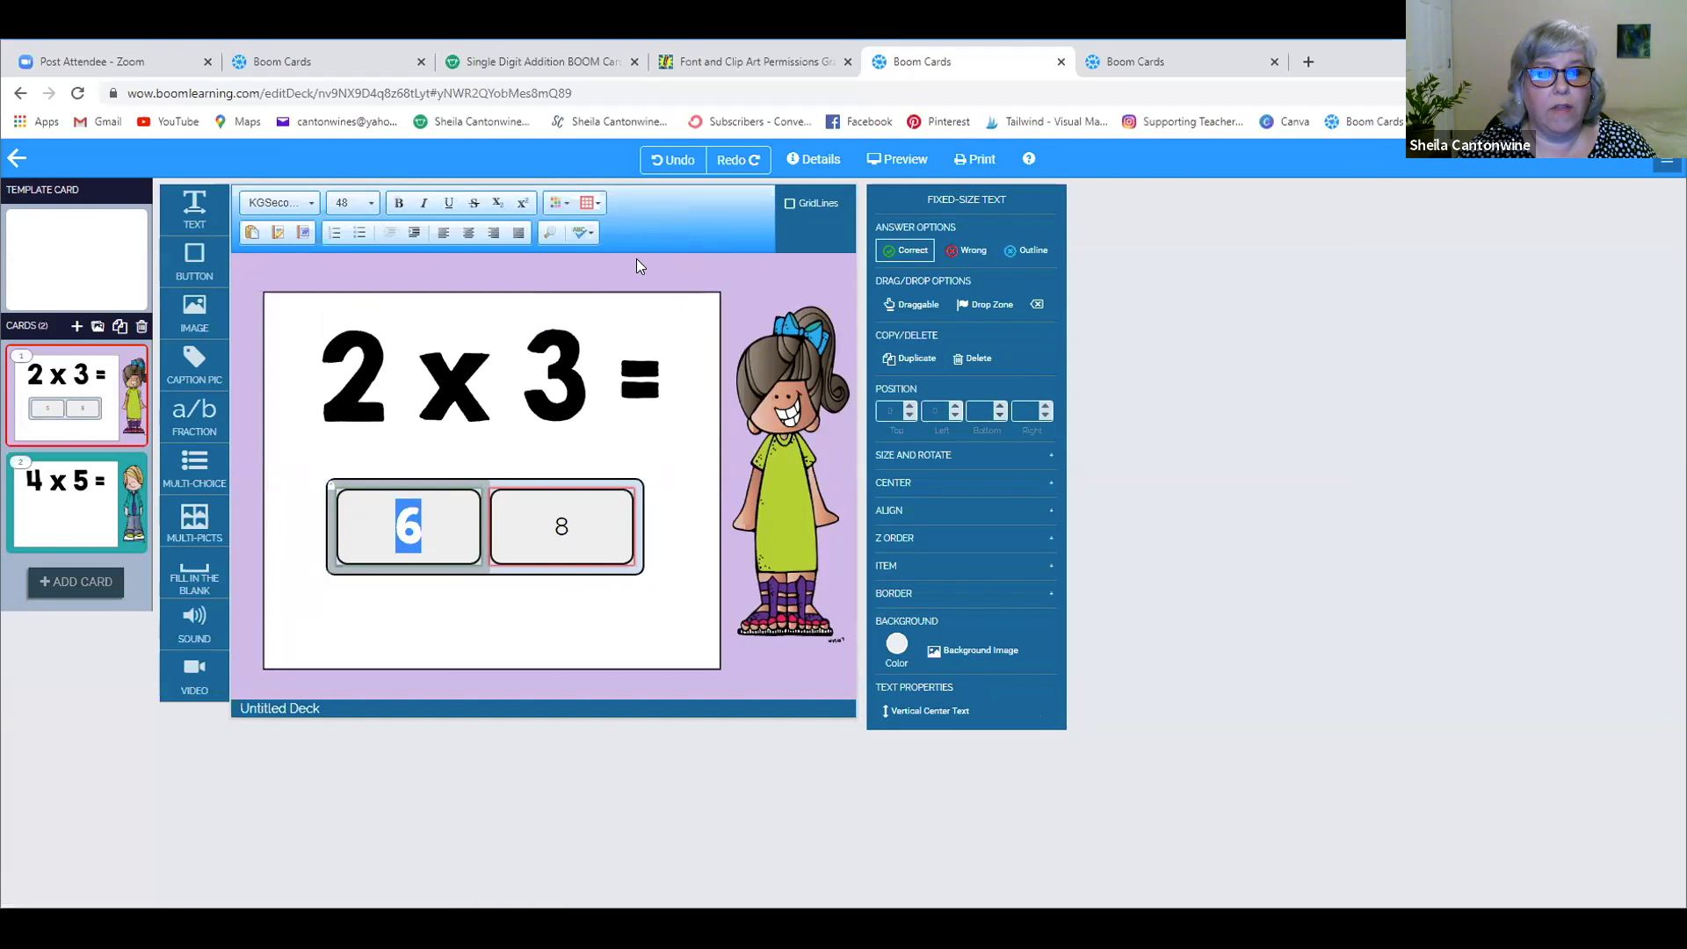
click(597, 205)
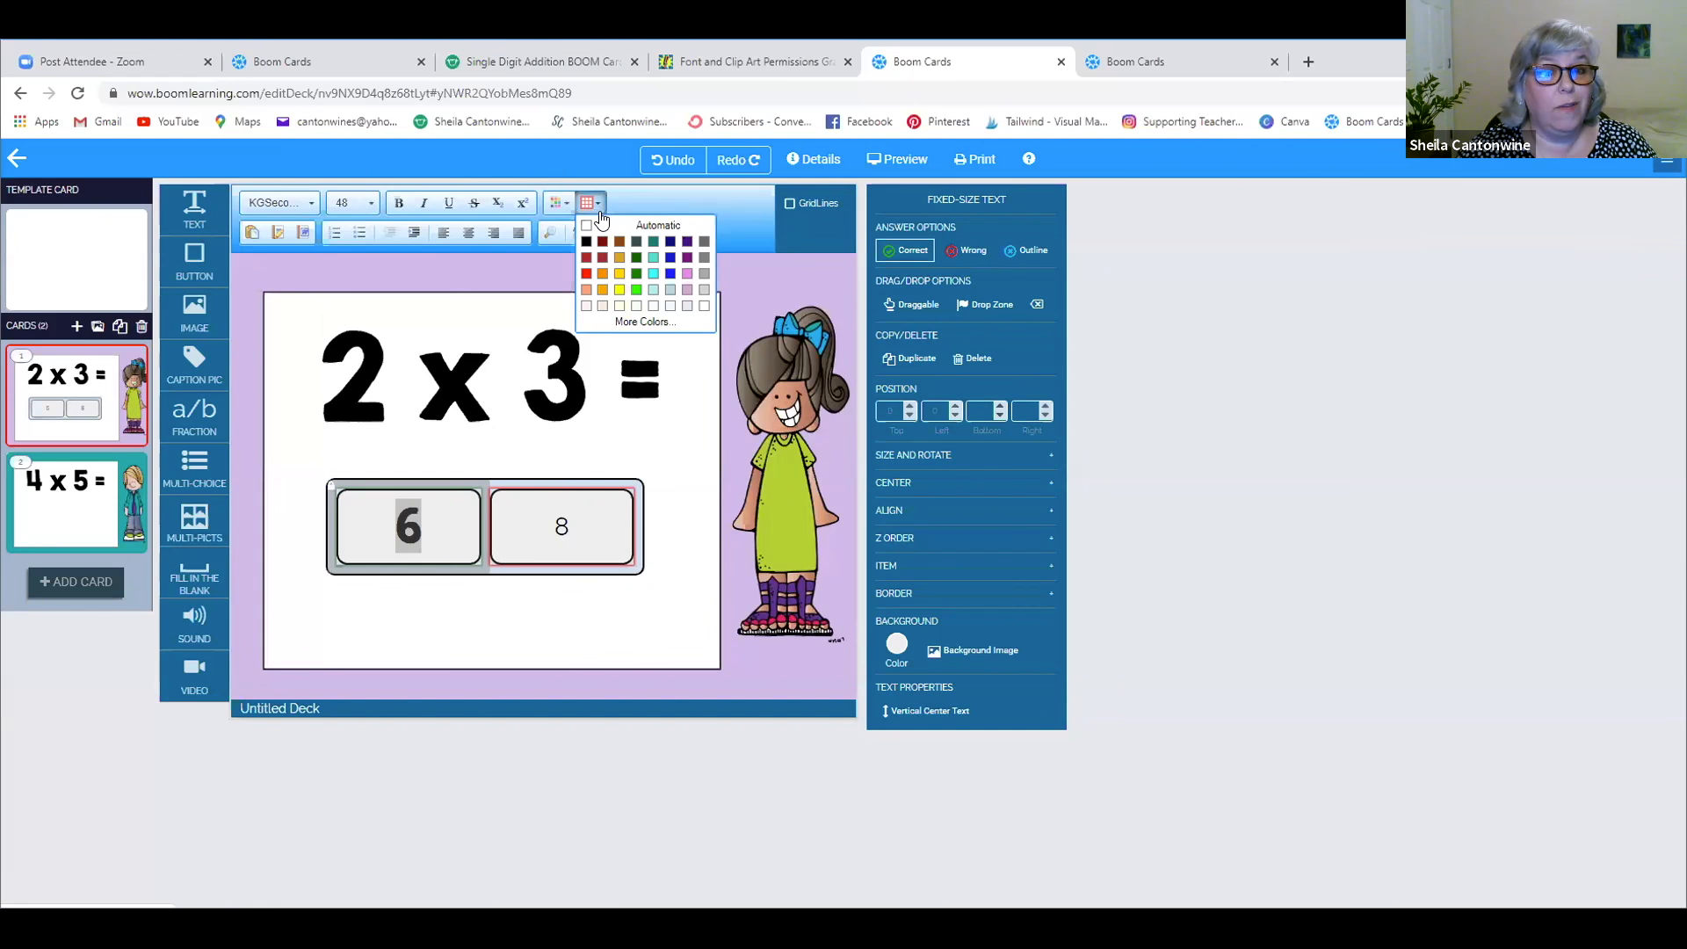
click(620, 289)
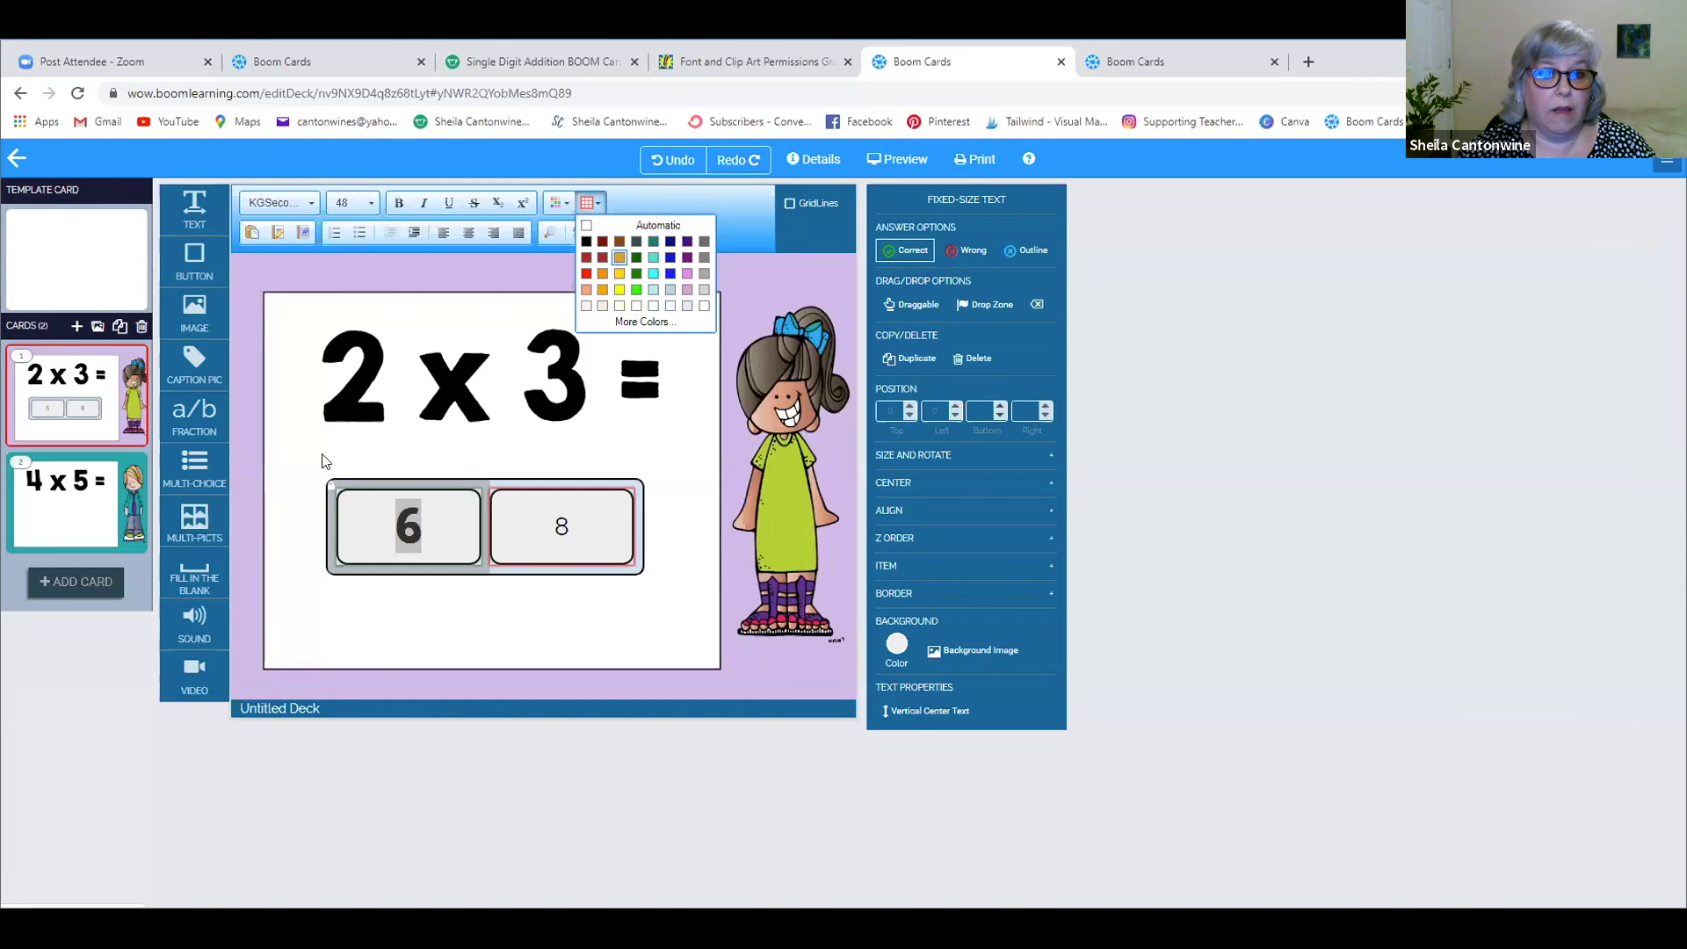
click(305, 584)
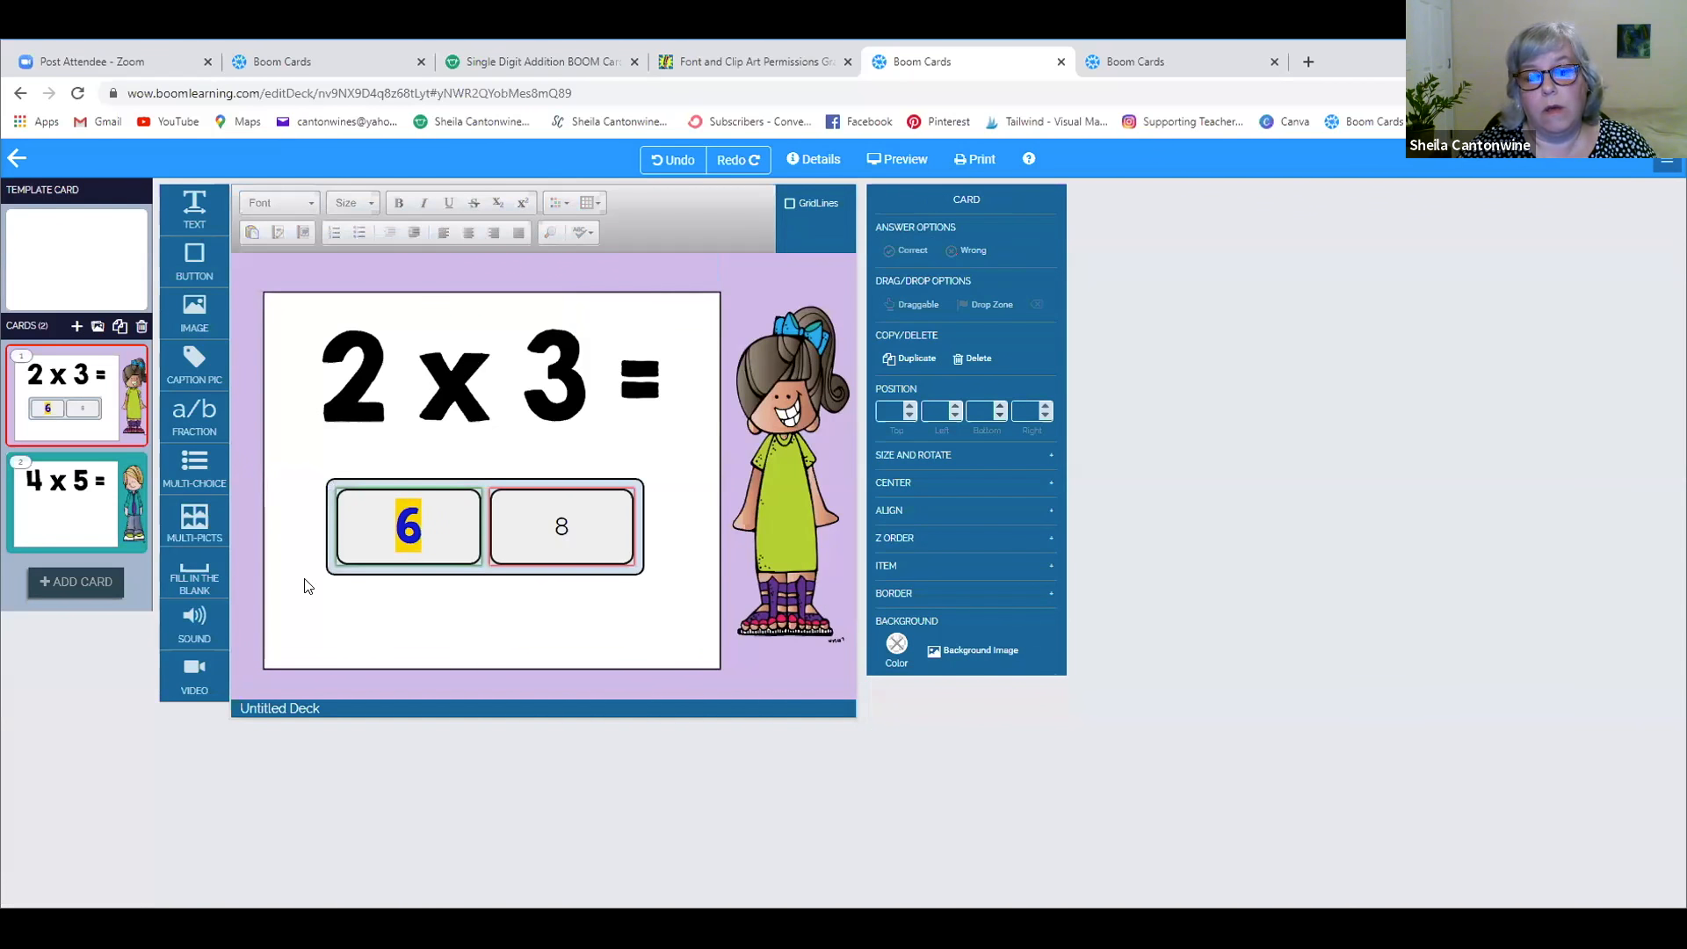
- Nudge the answer block to top 248, left 114, and change the highlight behind the 6 to white
drag(408, 531, 416, 528)
double_click(416, 525)
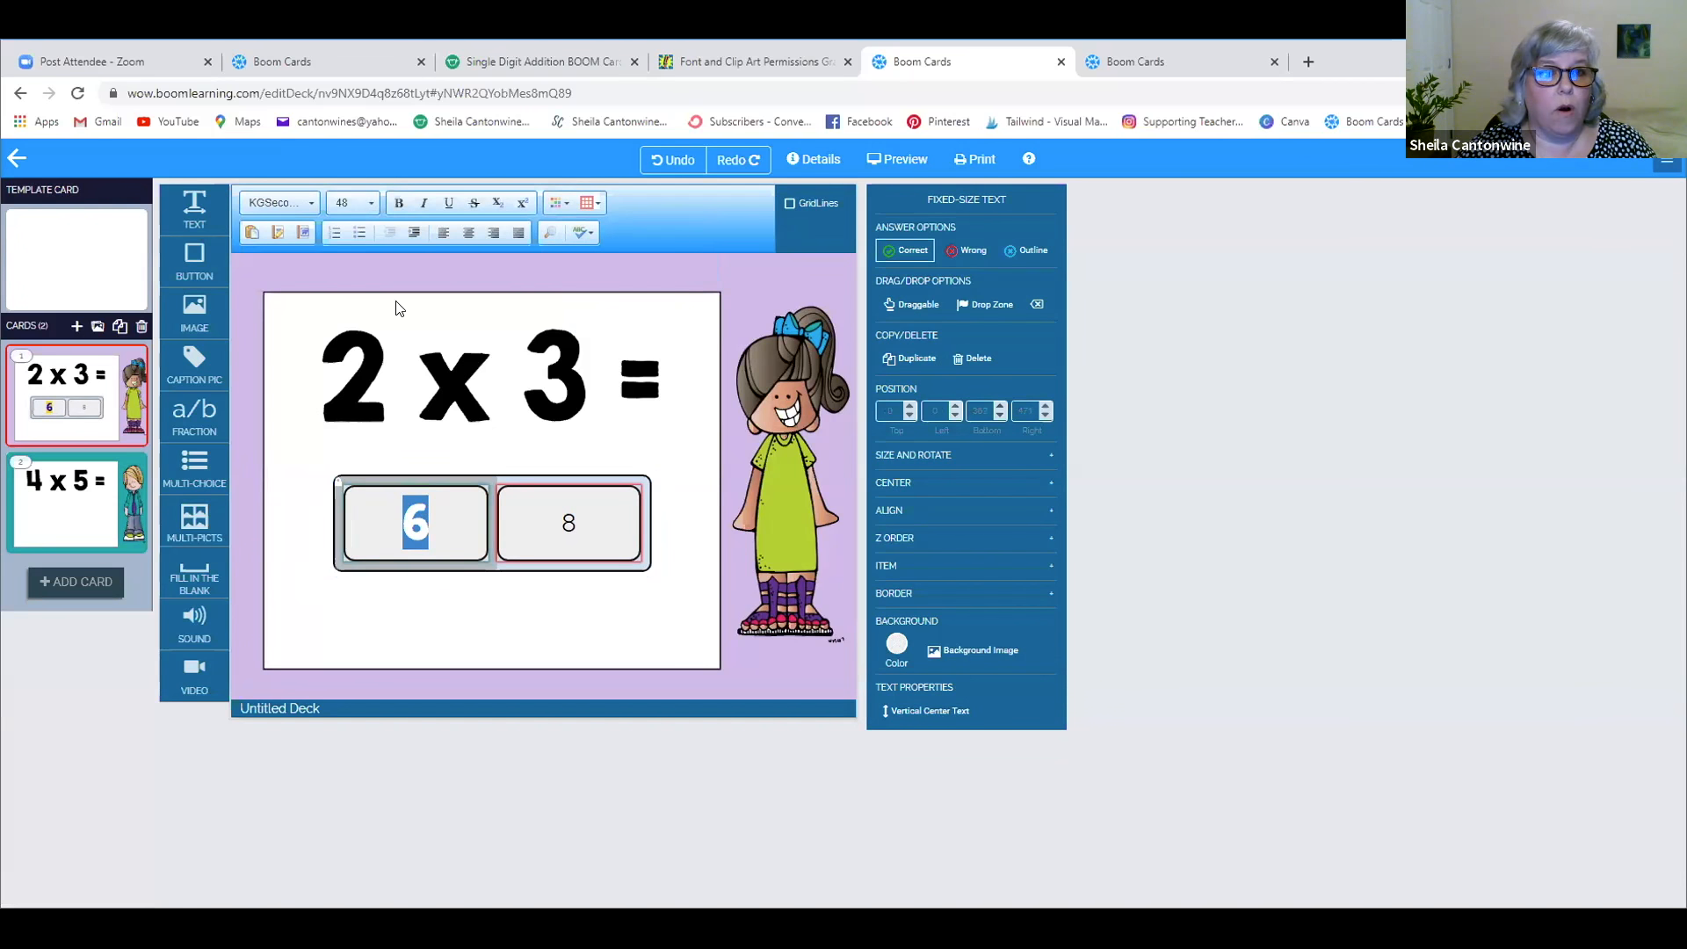
click(562, 205)
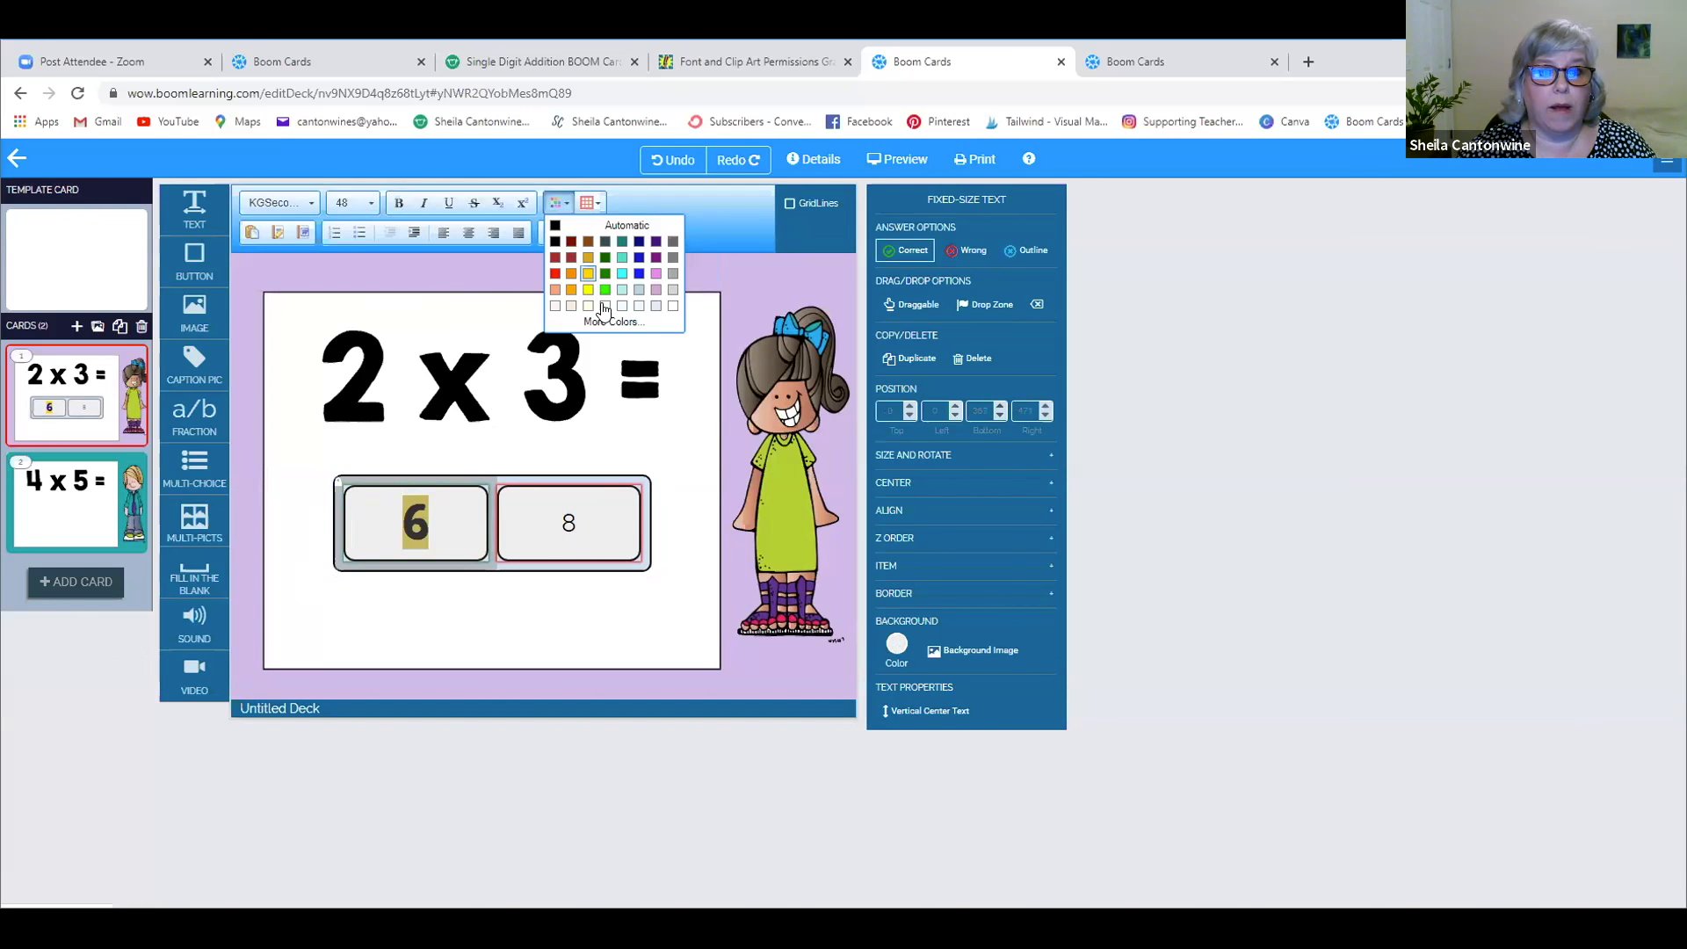
click(673, 307)
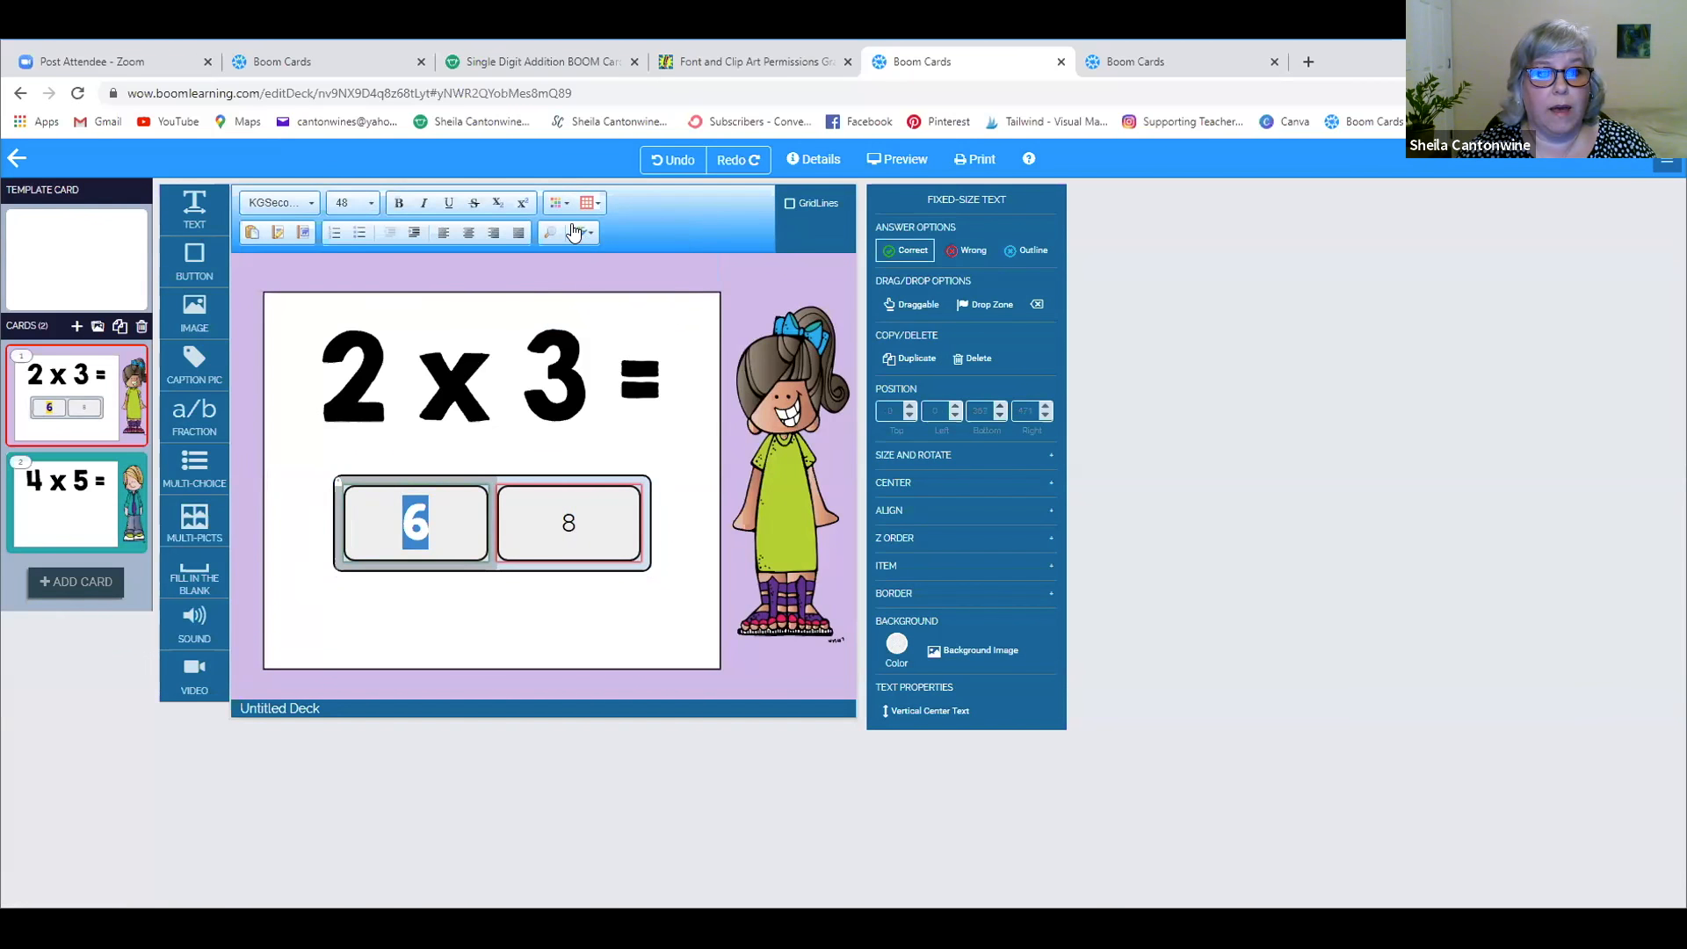
click(416, 527)
double_click(416, 528)
click(560, 204)
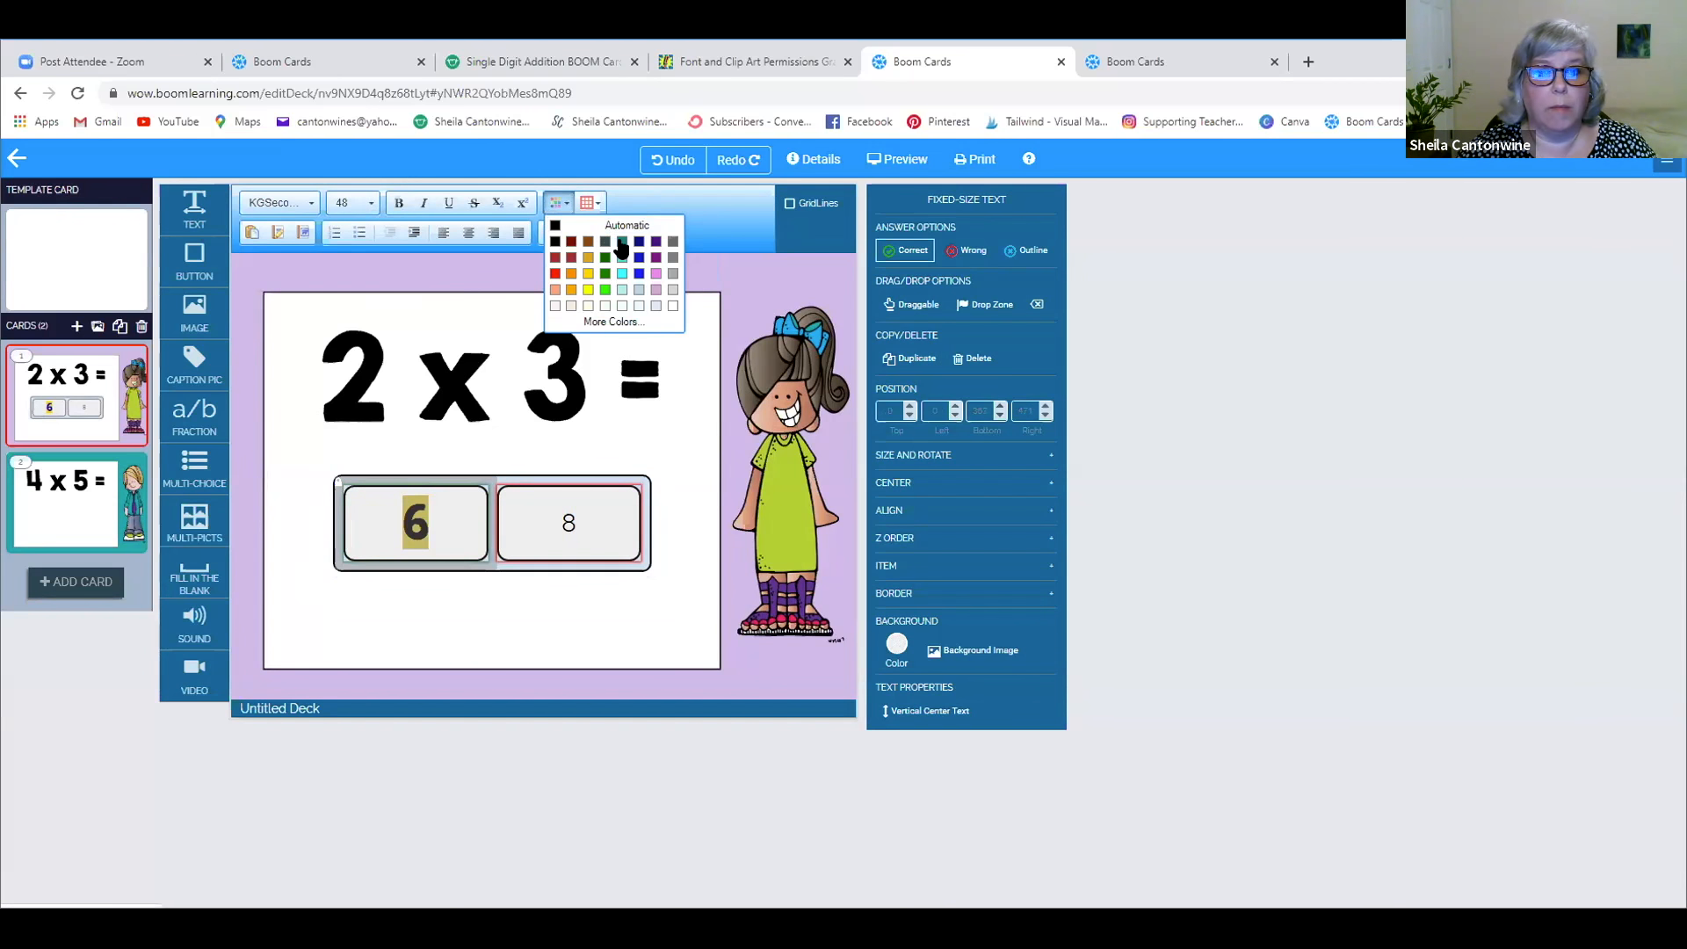
click(588, 203)
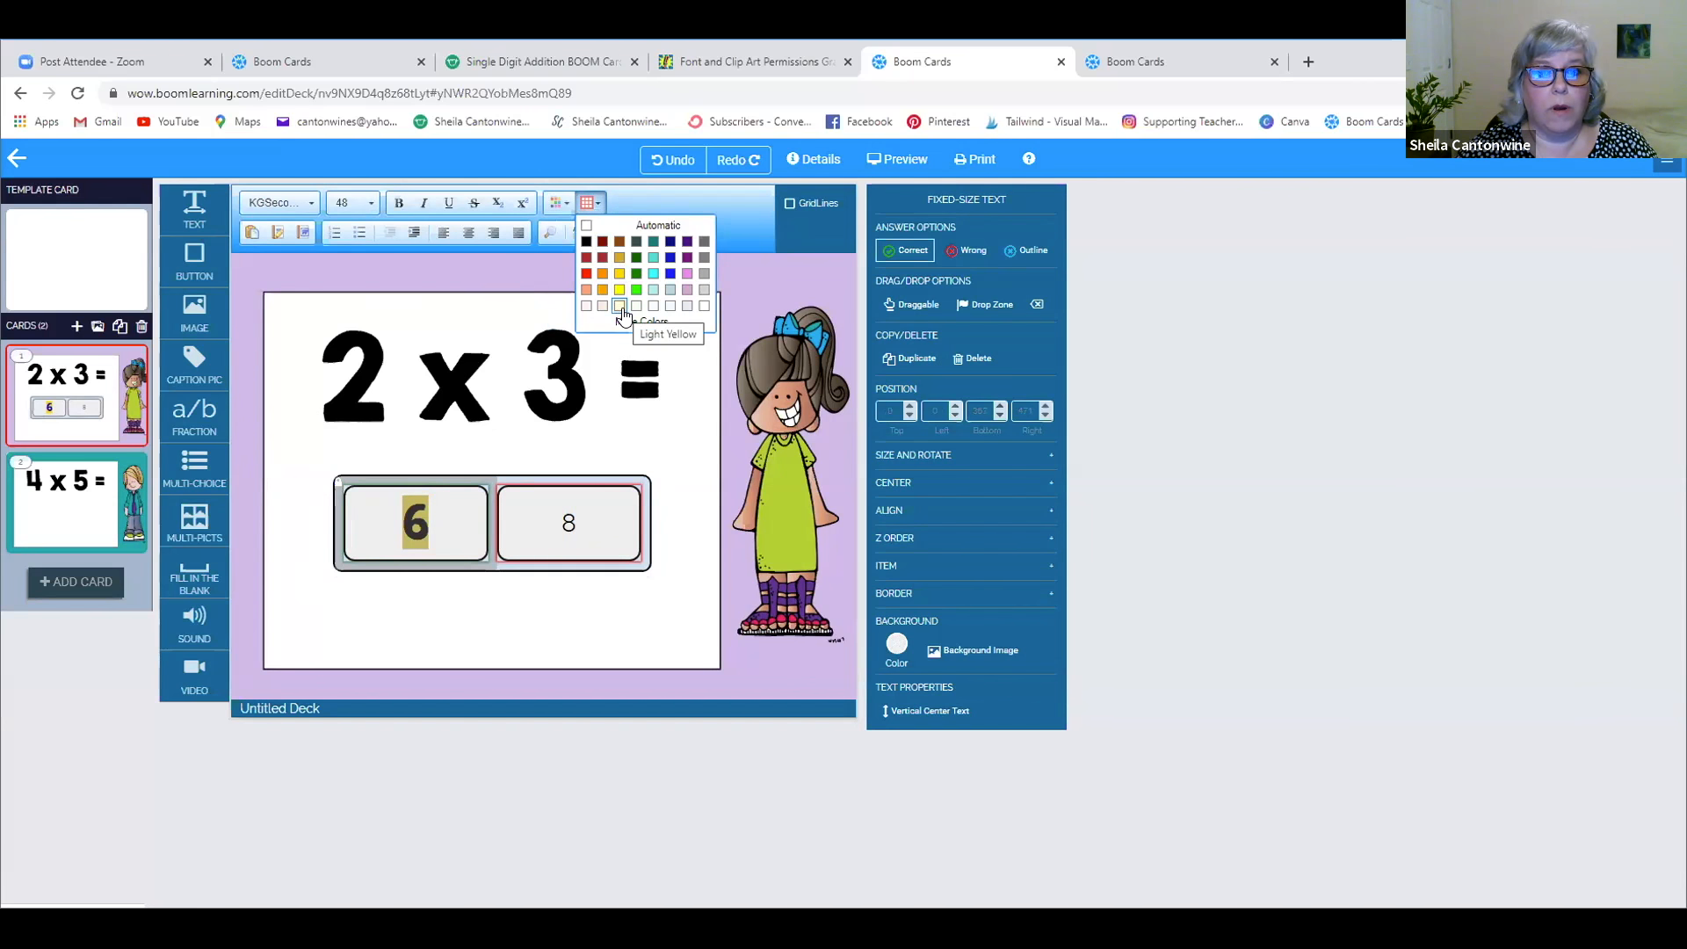
click(704, 308)
click(321, 524)
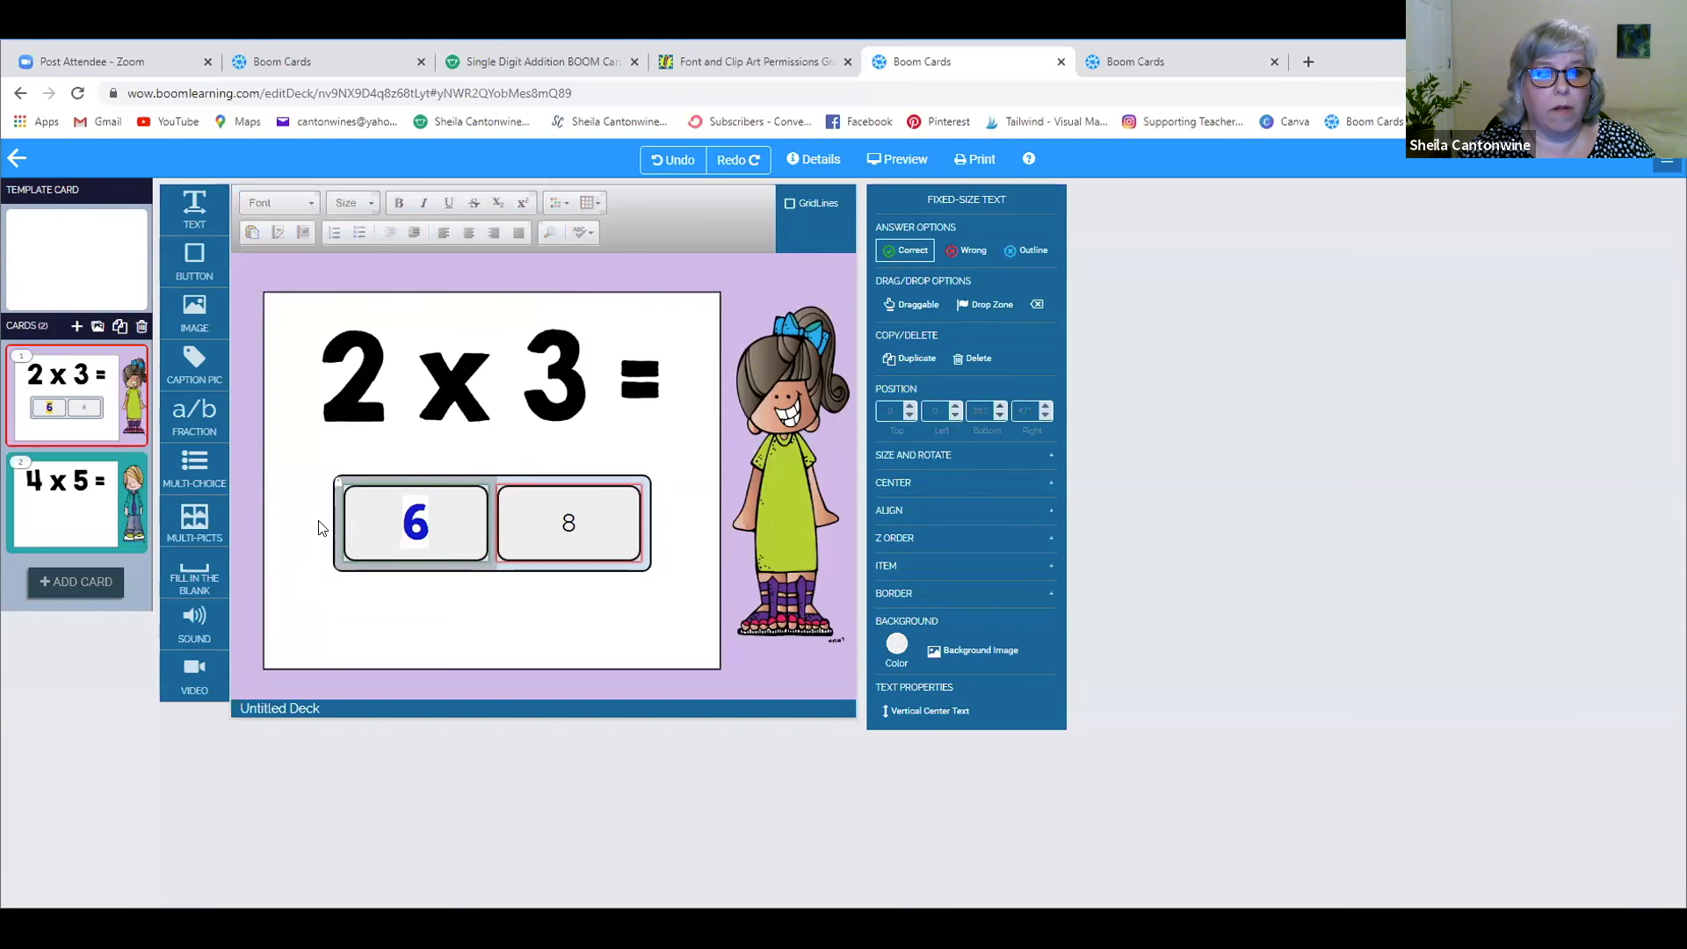
- Select the outer container of the two answer choices to view its position and container properties
double_click(532, 525)
double_click(569, 524)
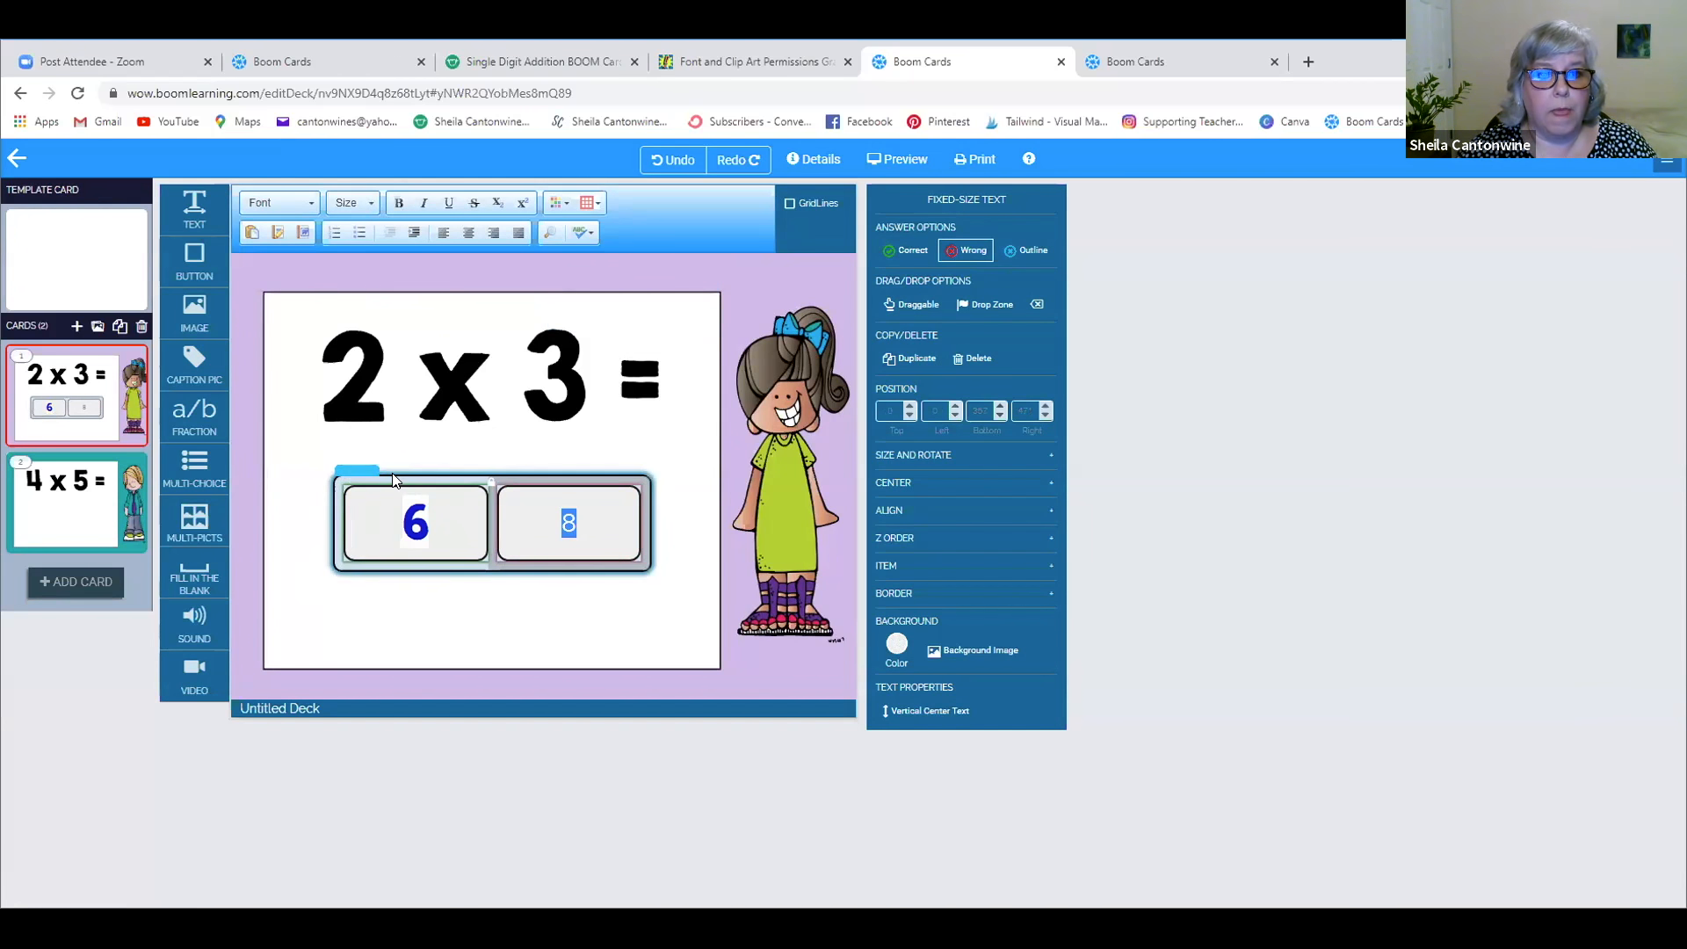
click(358, 474)
click(358, 457)
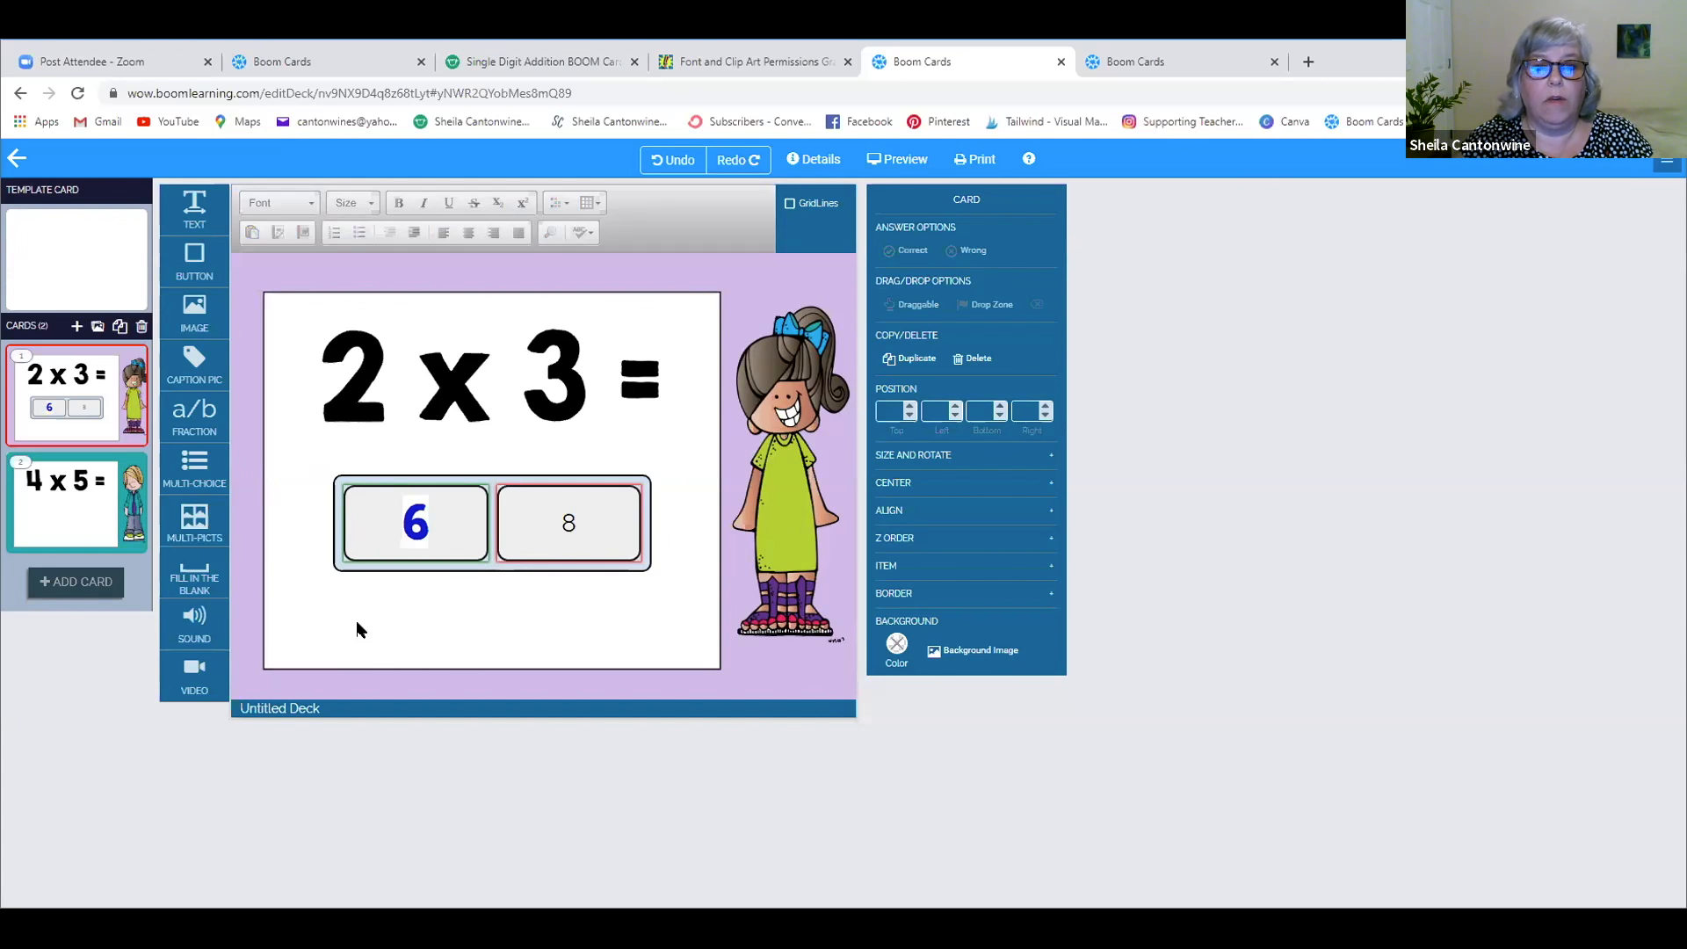
click(351, 470)
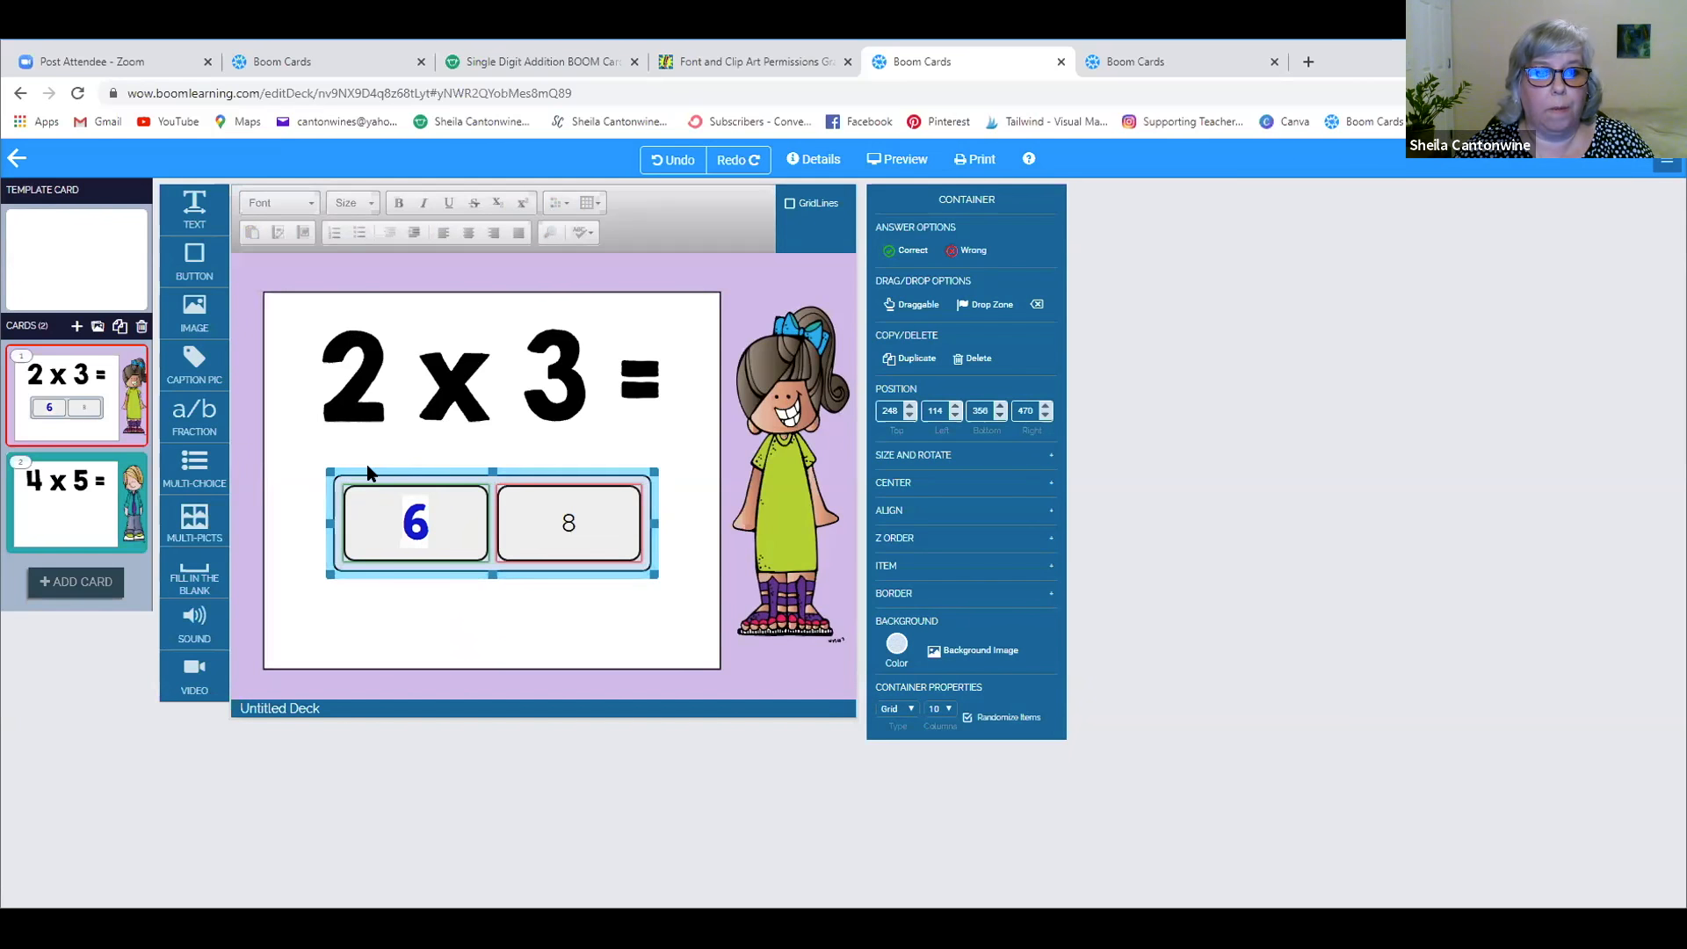
click(299, 525)
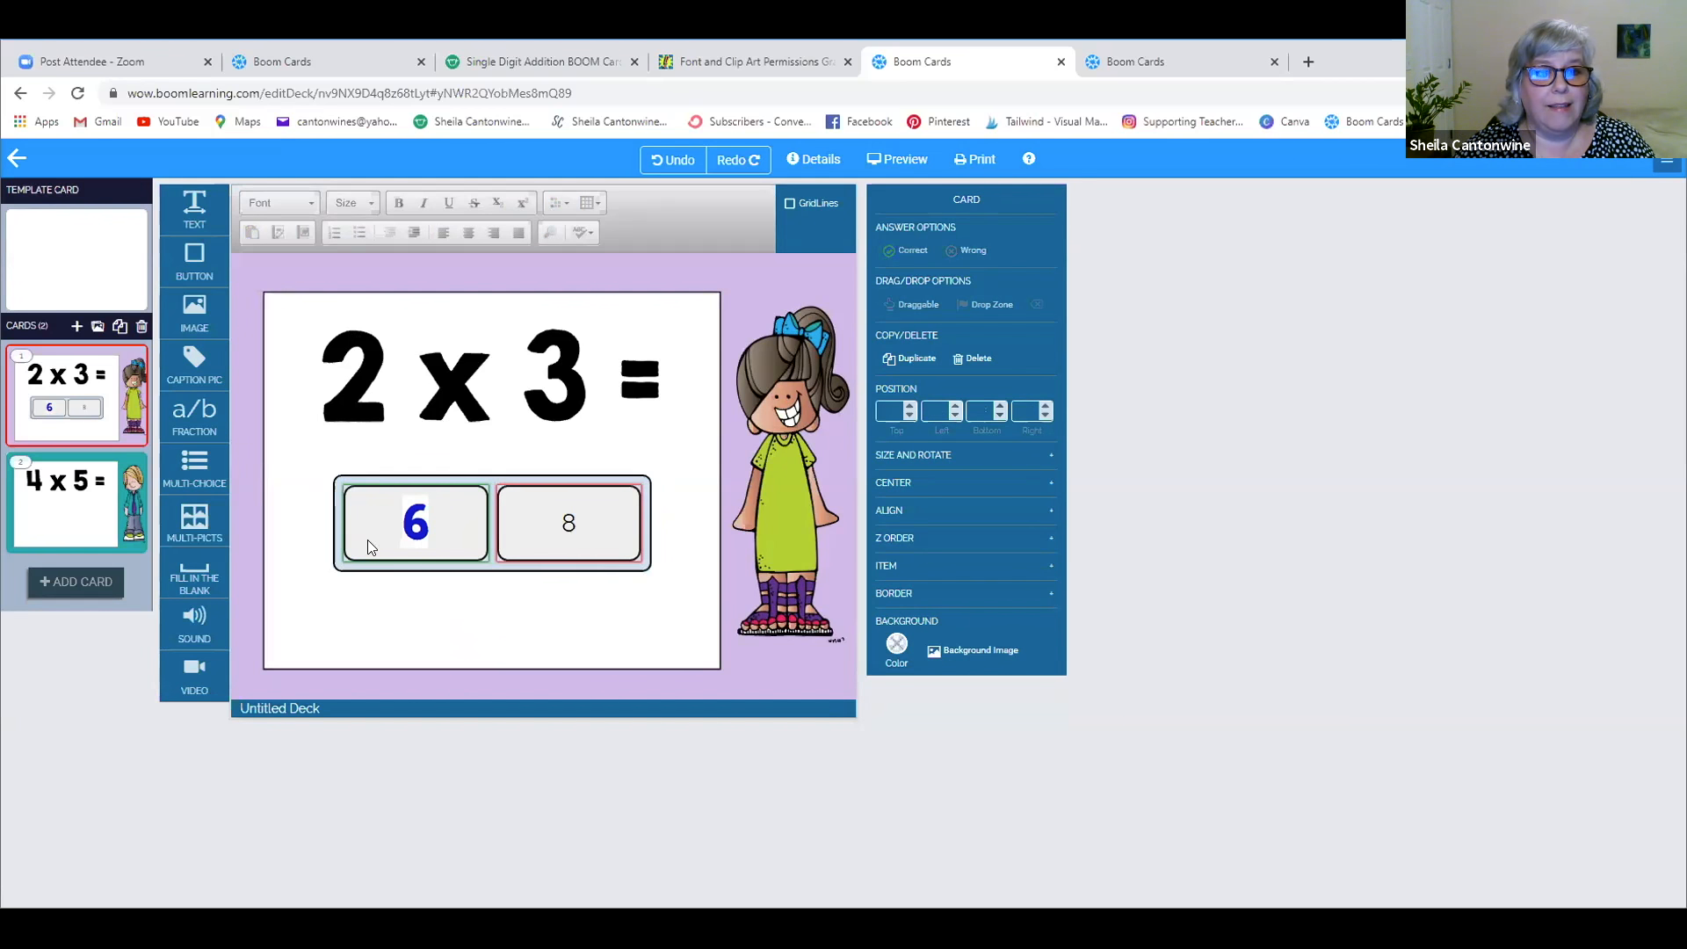
click(358, 474)
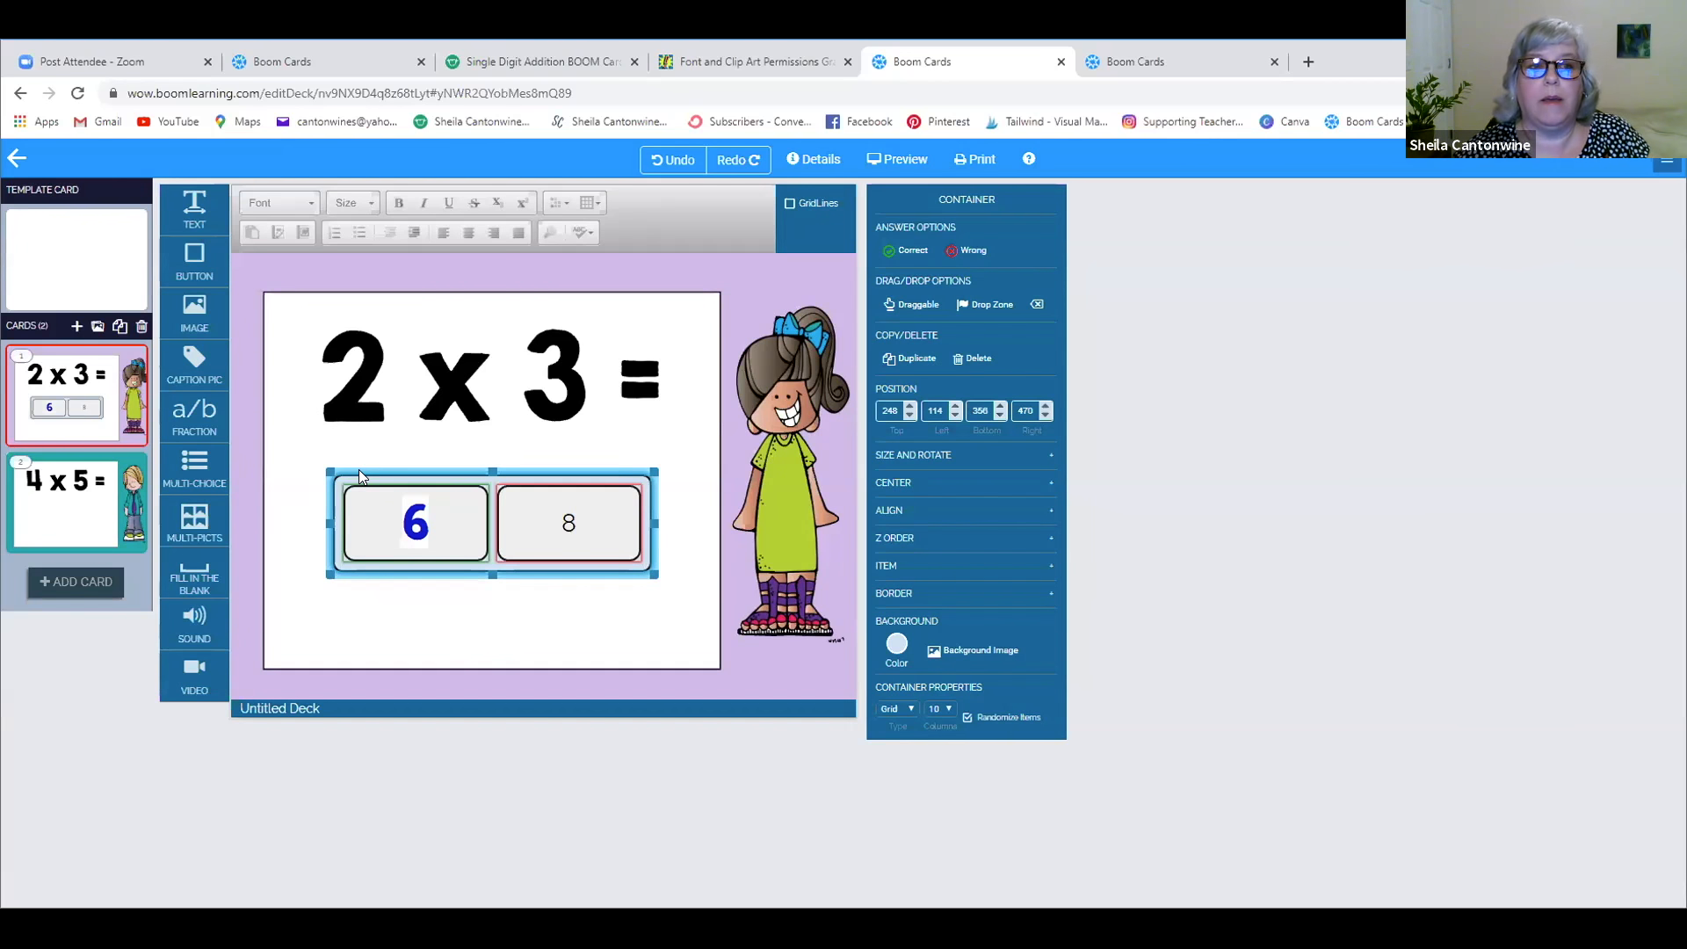
- Paste the copied answer block onto the 4 x 5 card and change its correct answer to 20
click(68, 496)
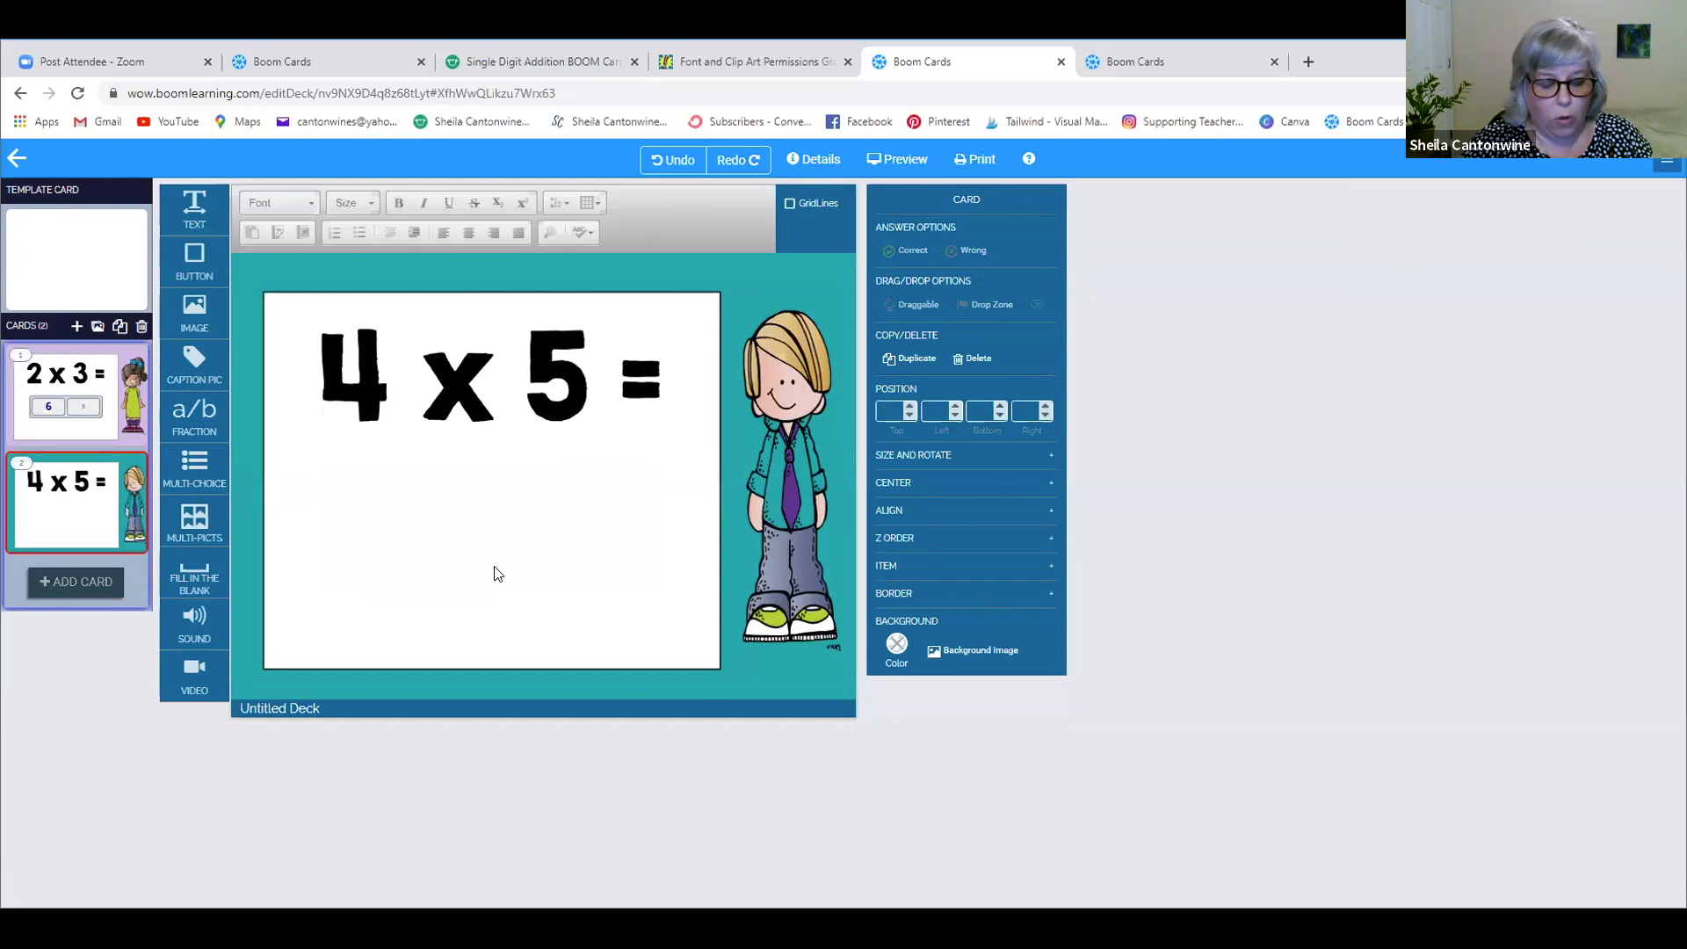
key(ctrl+v)
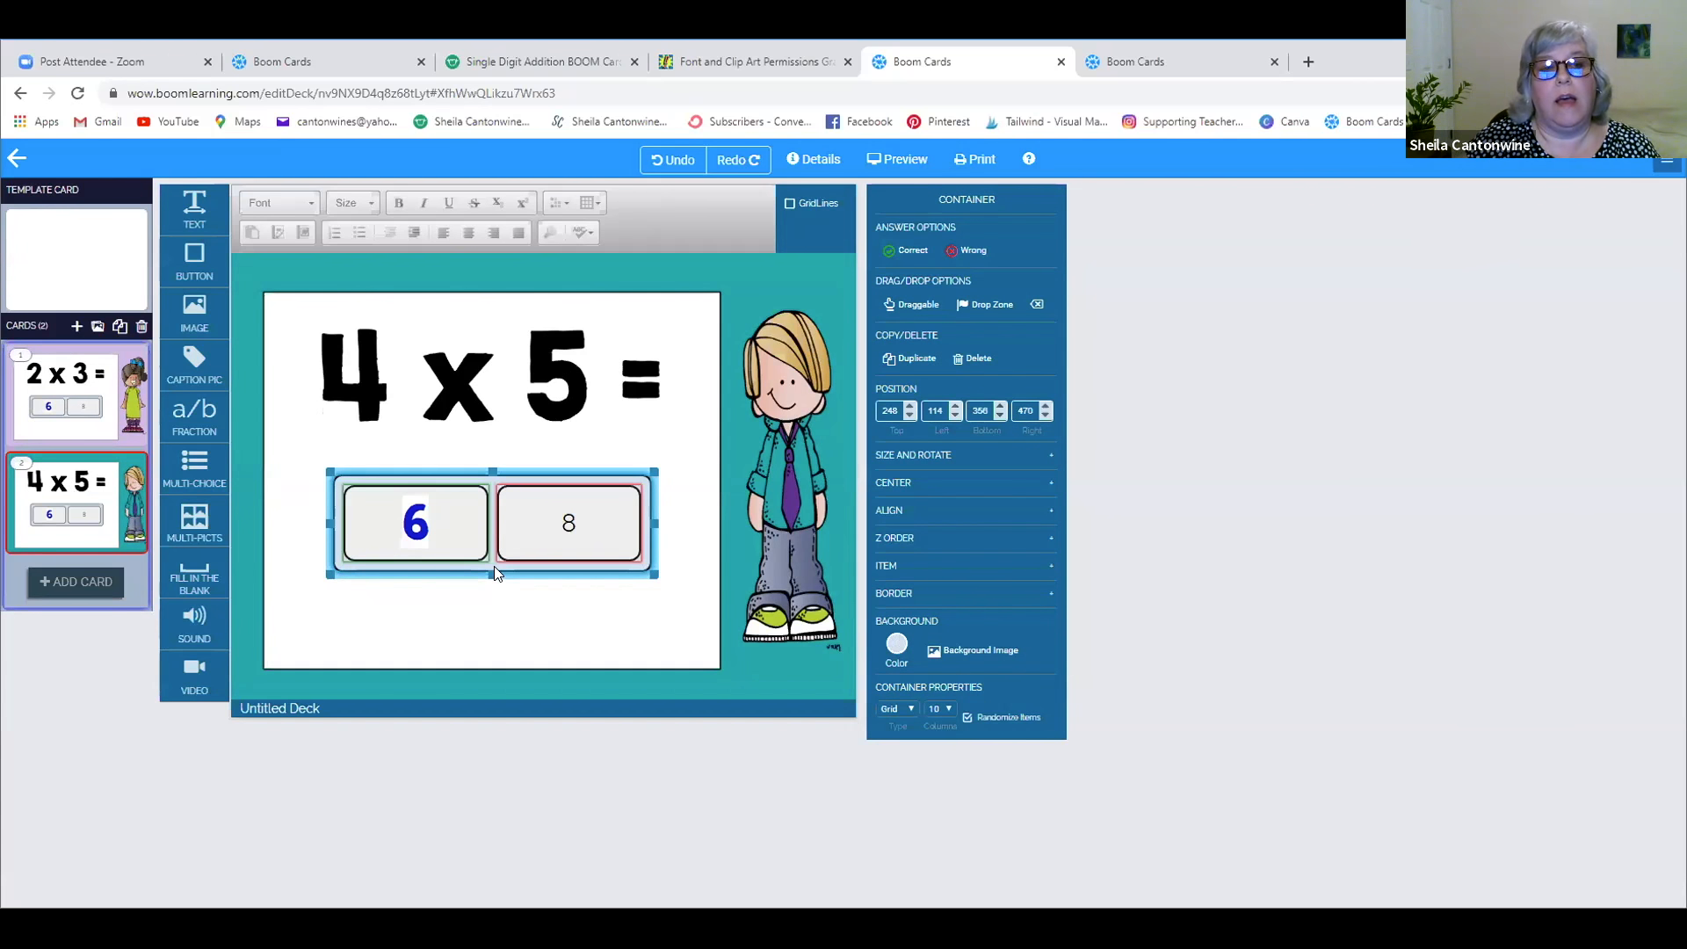
click(417, 527)
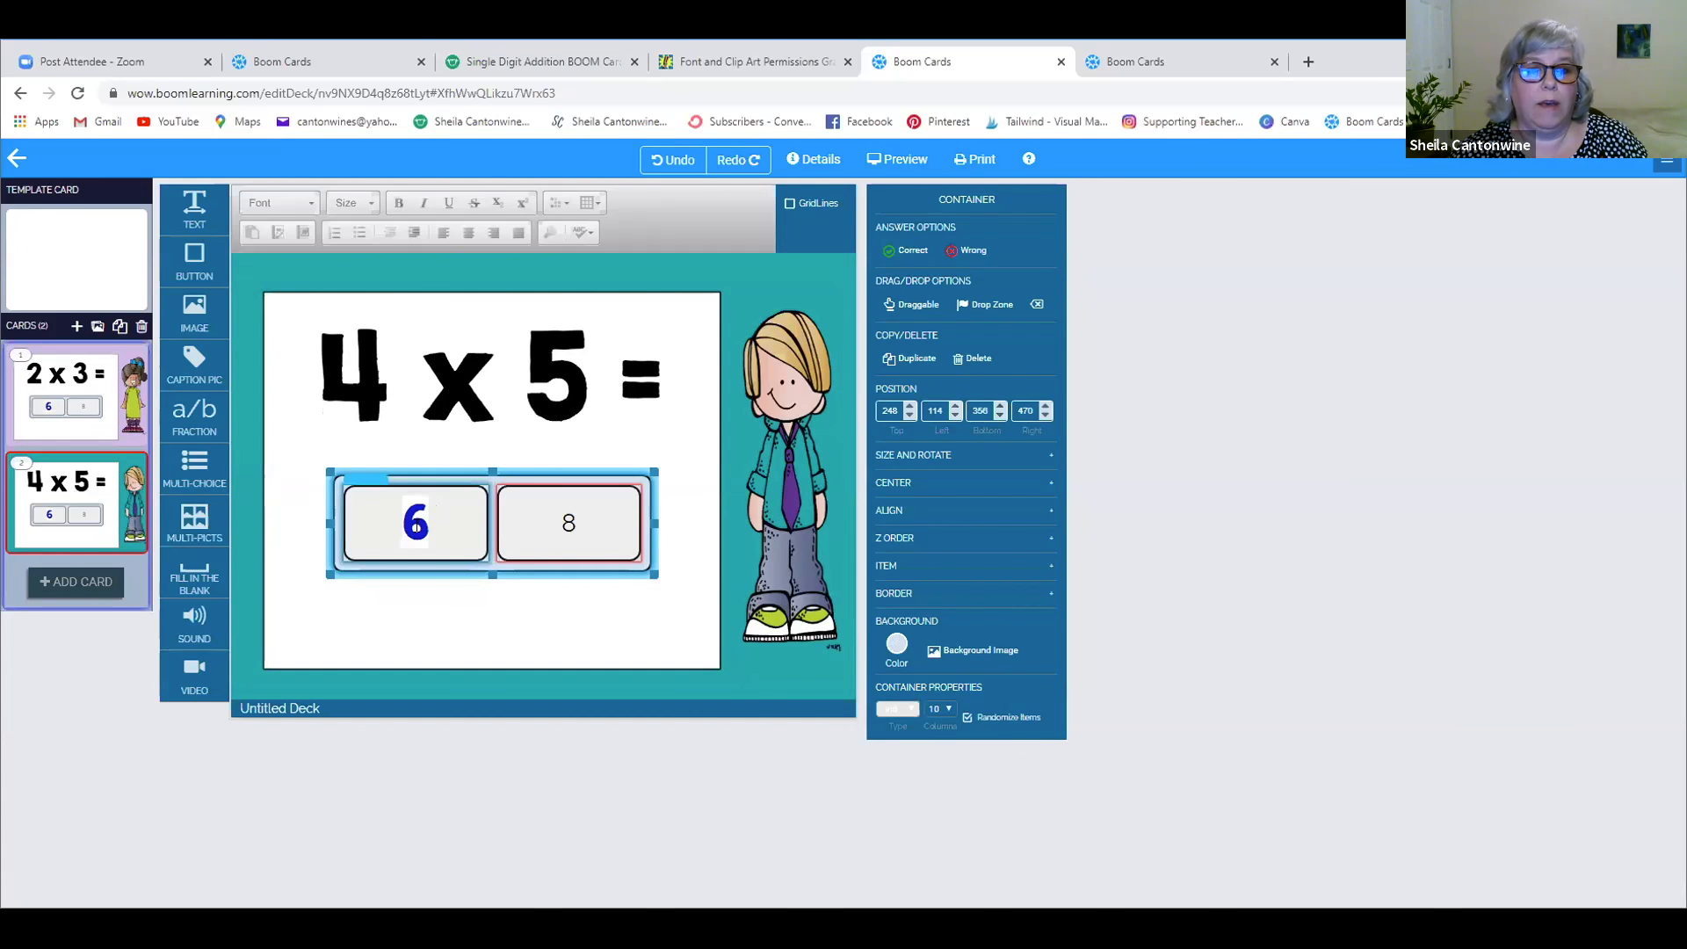
click(416, 526)
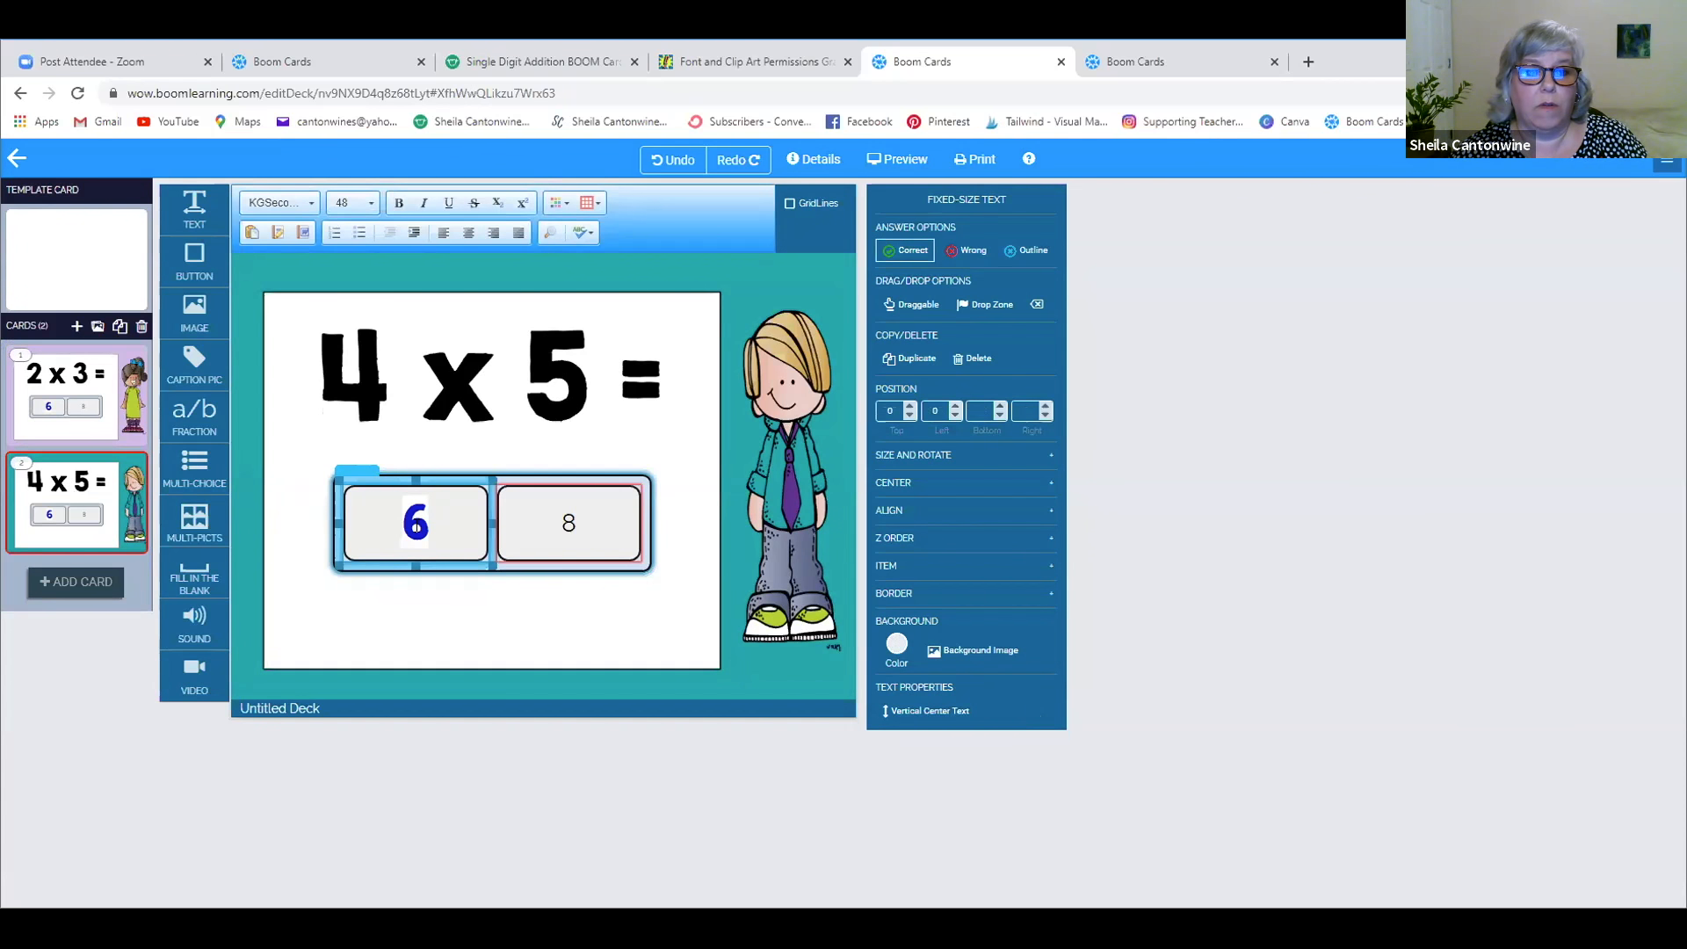
double_click(420, 525)
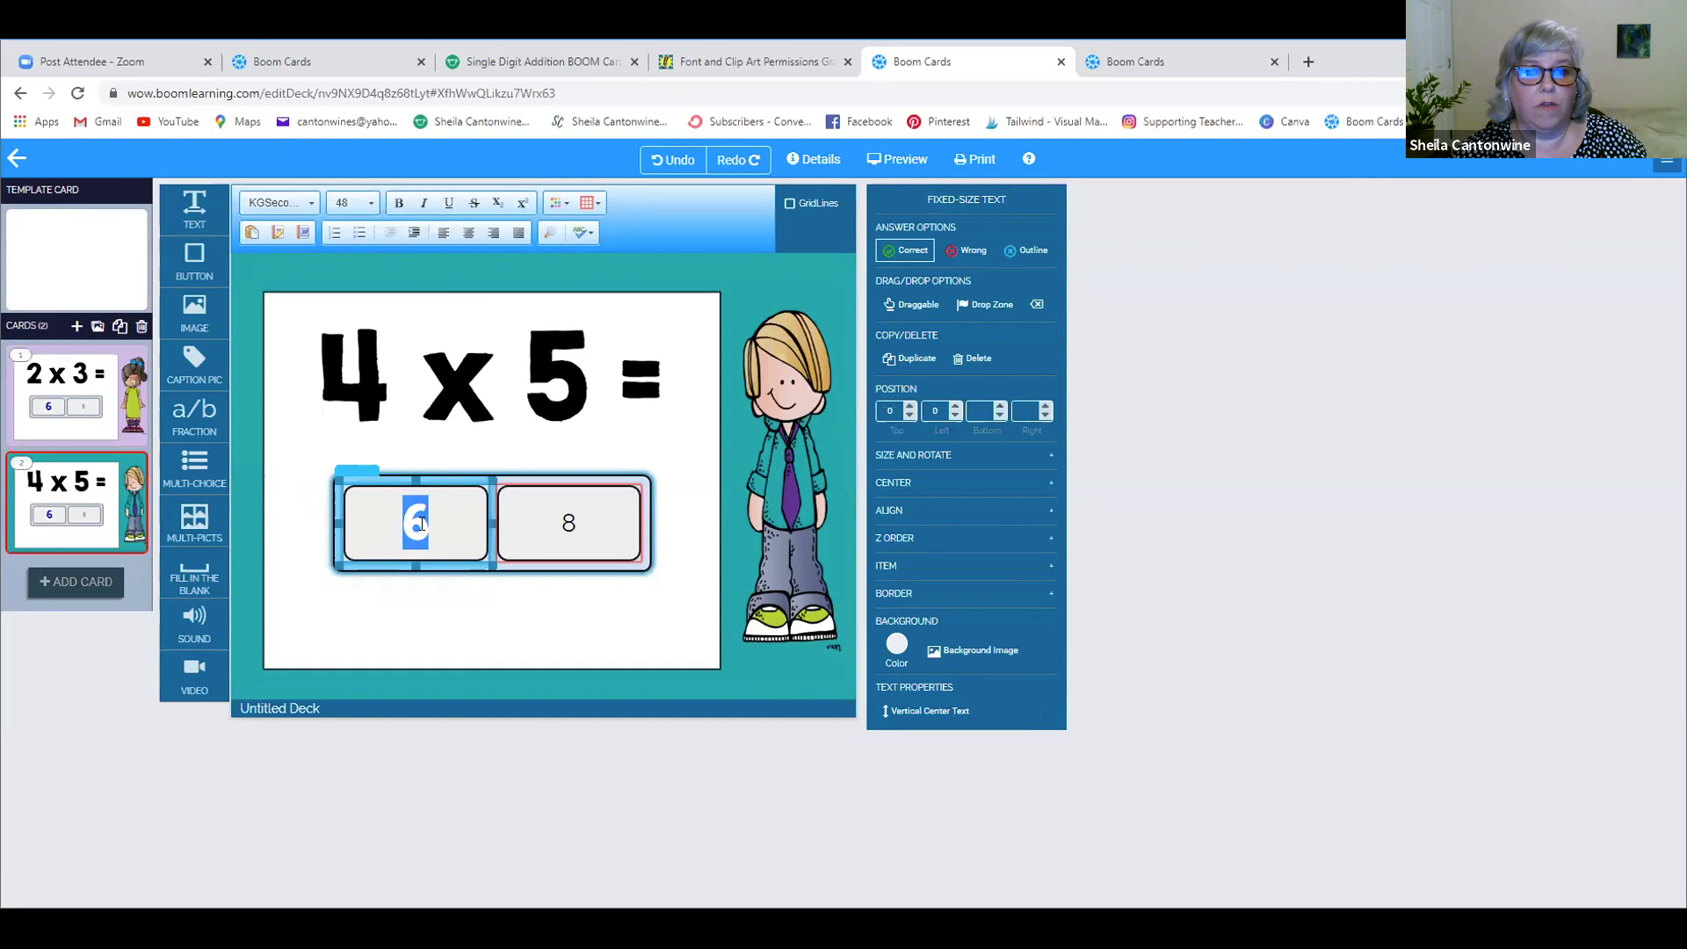
text(20)
click(356, 621)
click(356, 616)
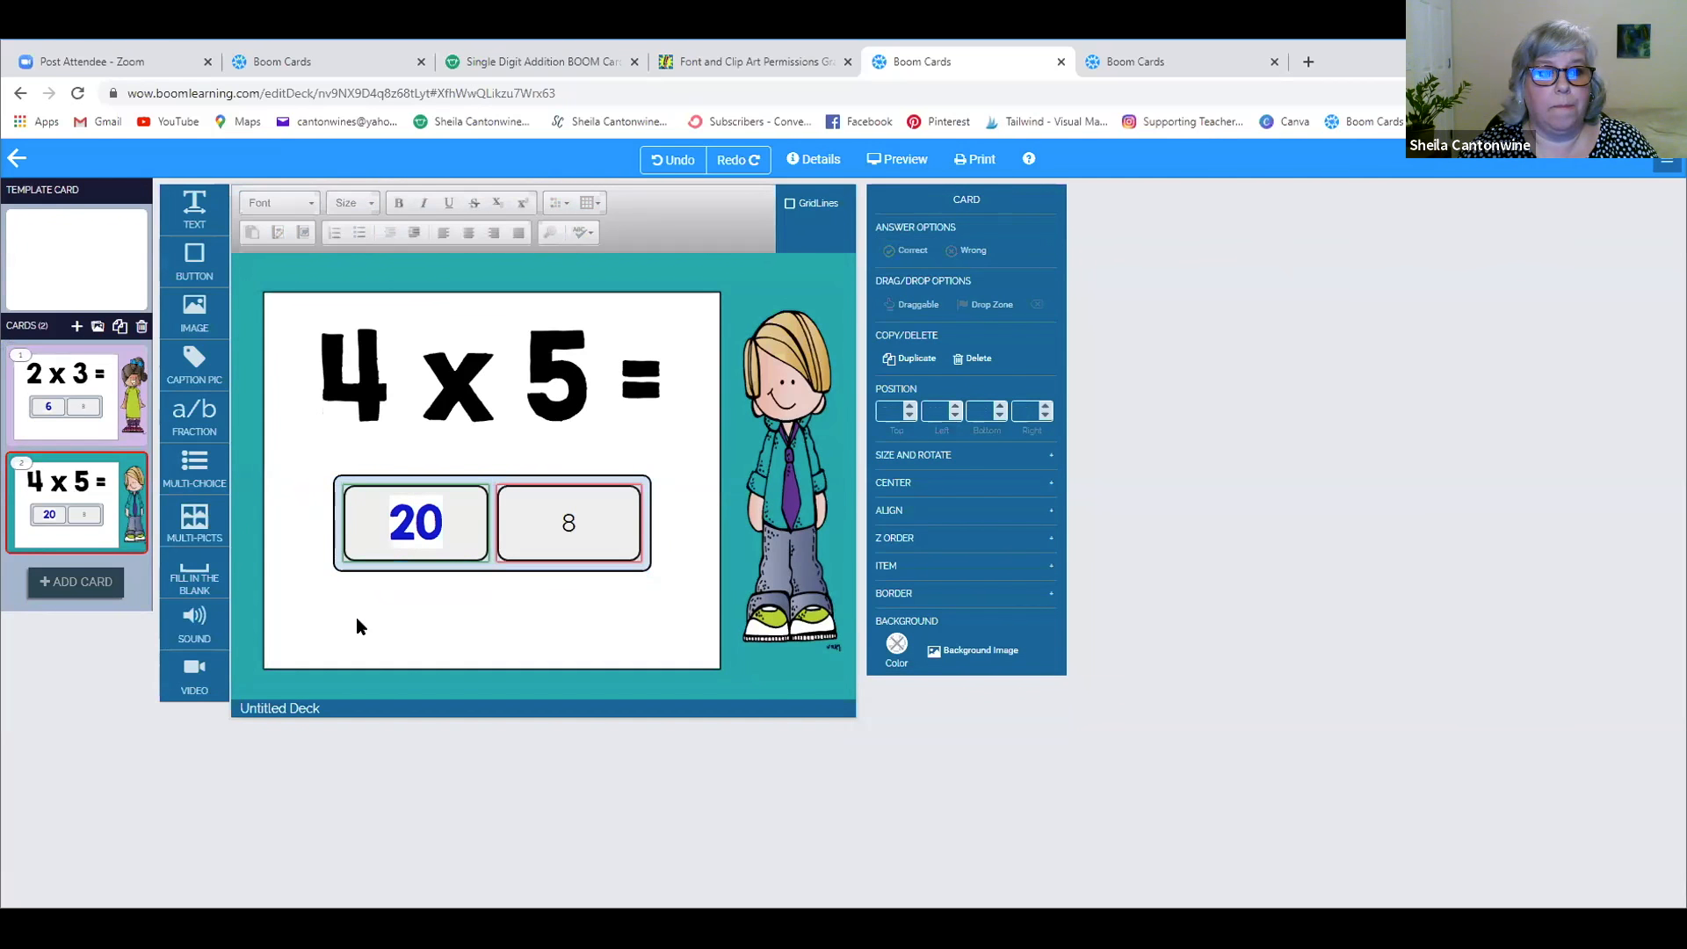
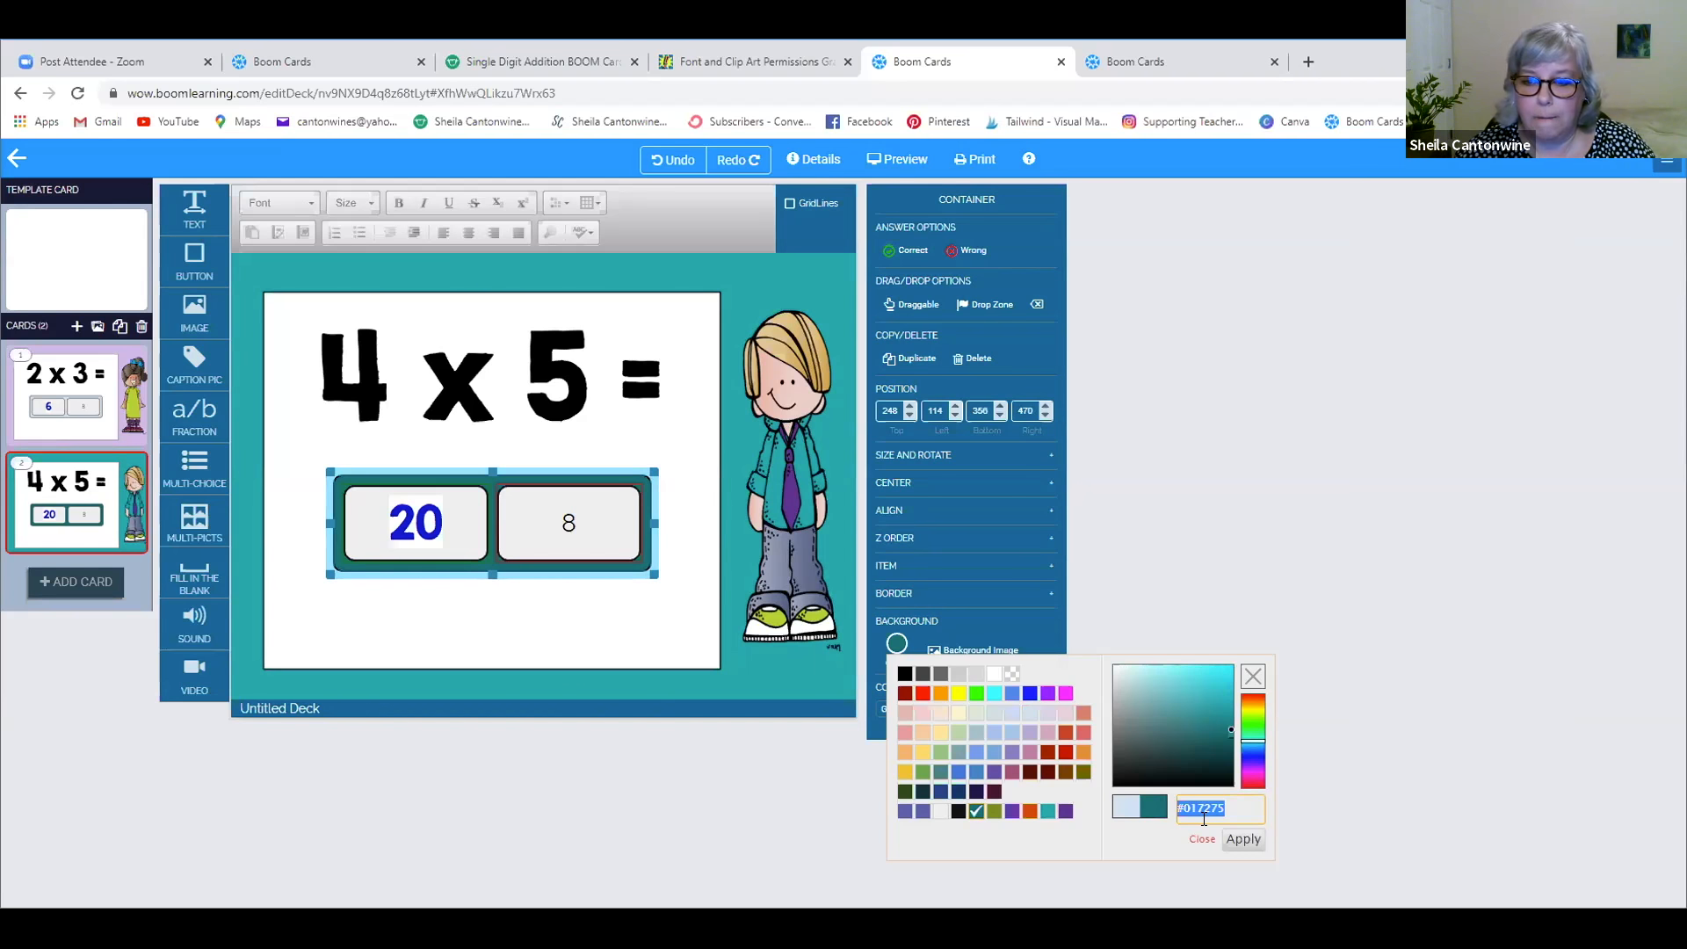
- Set the background color of the 4 x 5 card's answer container to dark red #5b0f00
click(1236, 805)
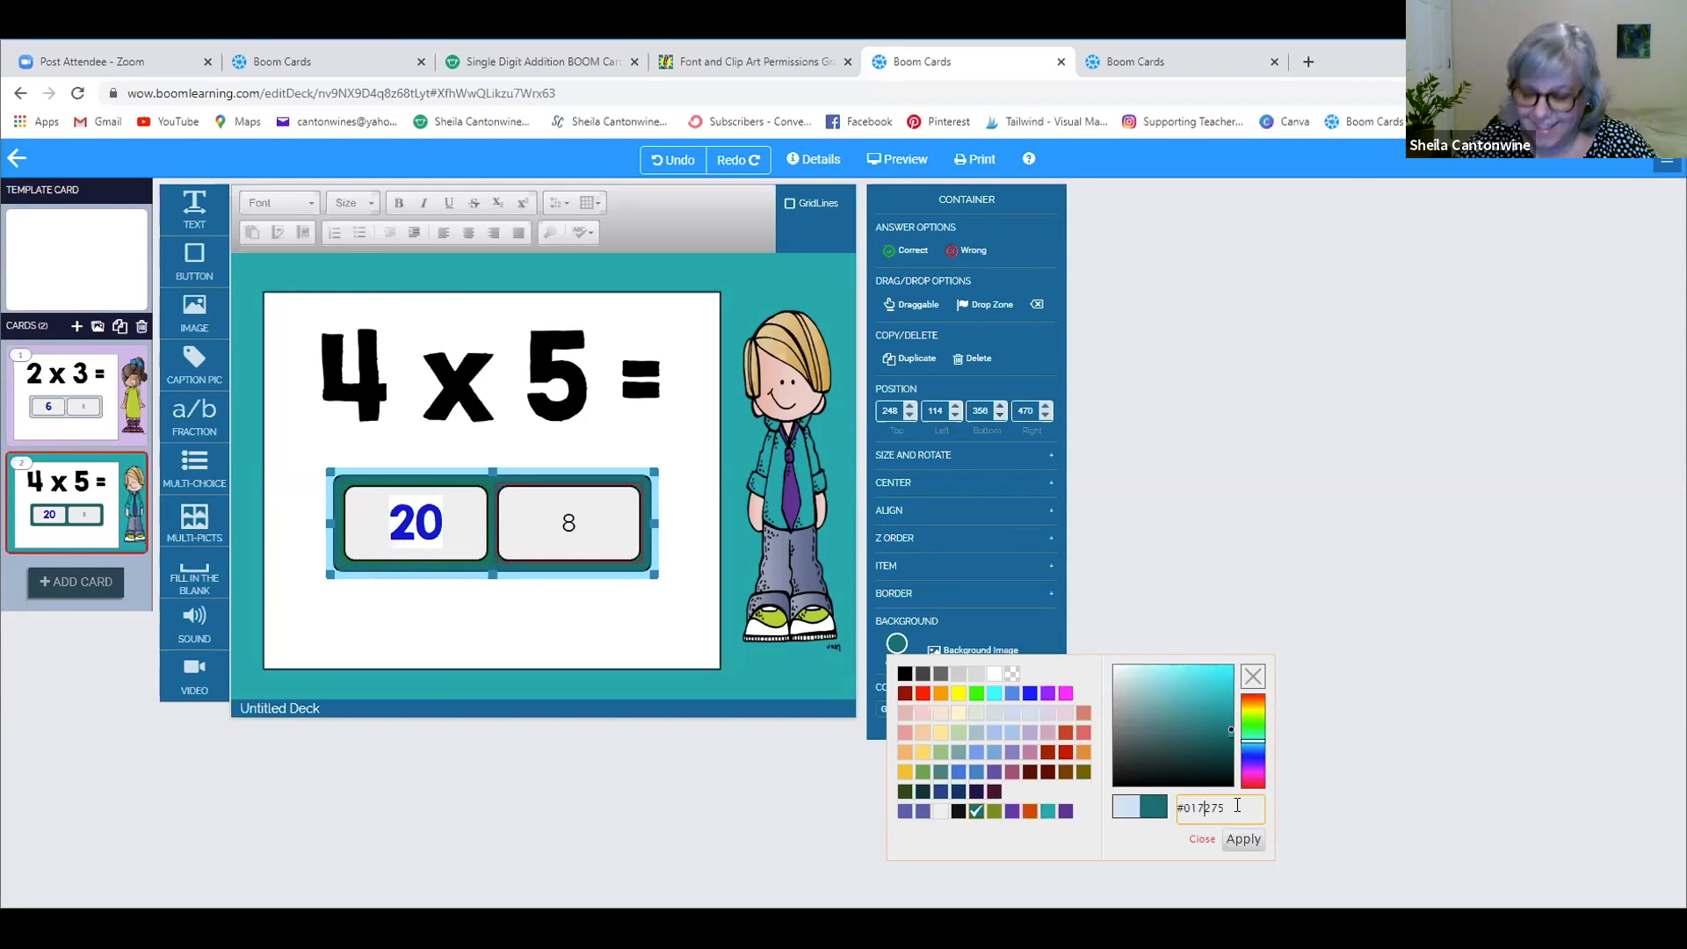
drag(1233, 807, 1175, 808)
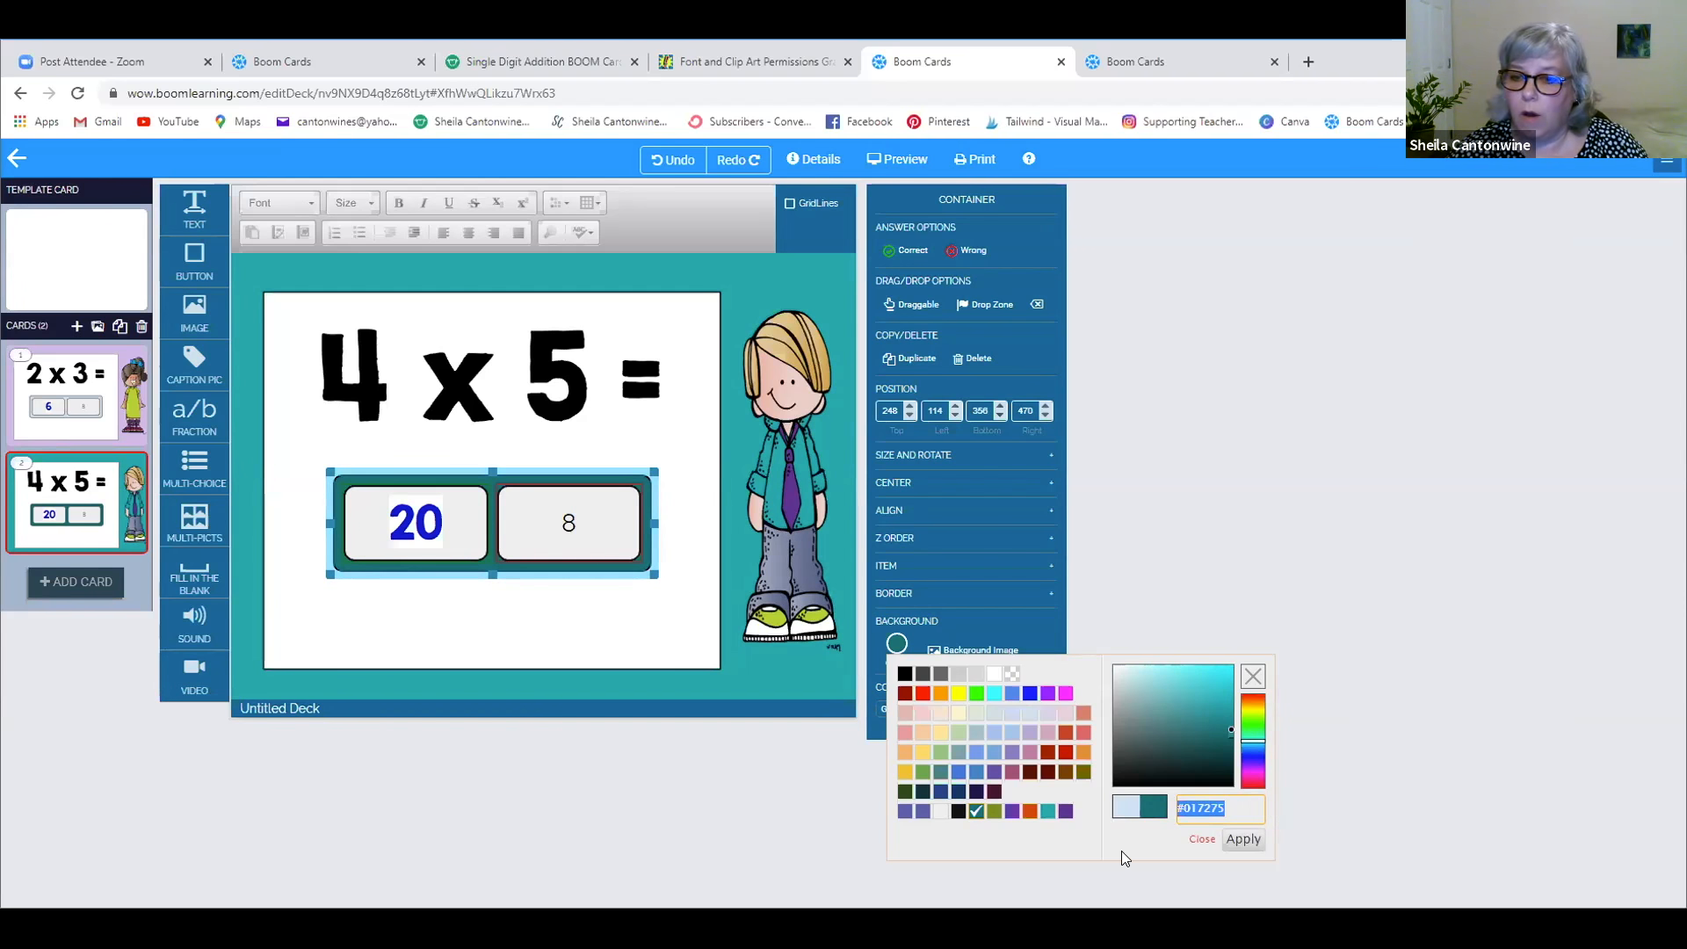
click(1231, 807)
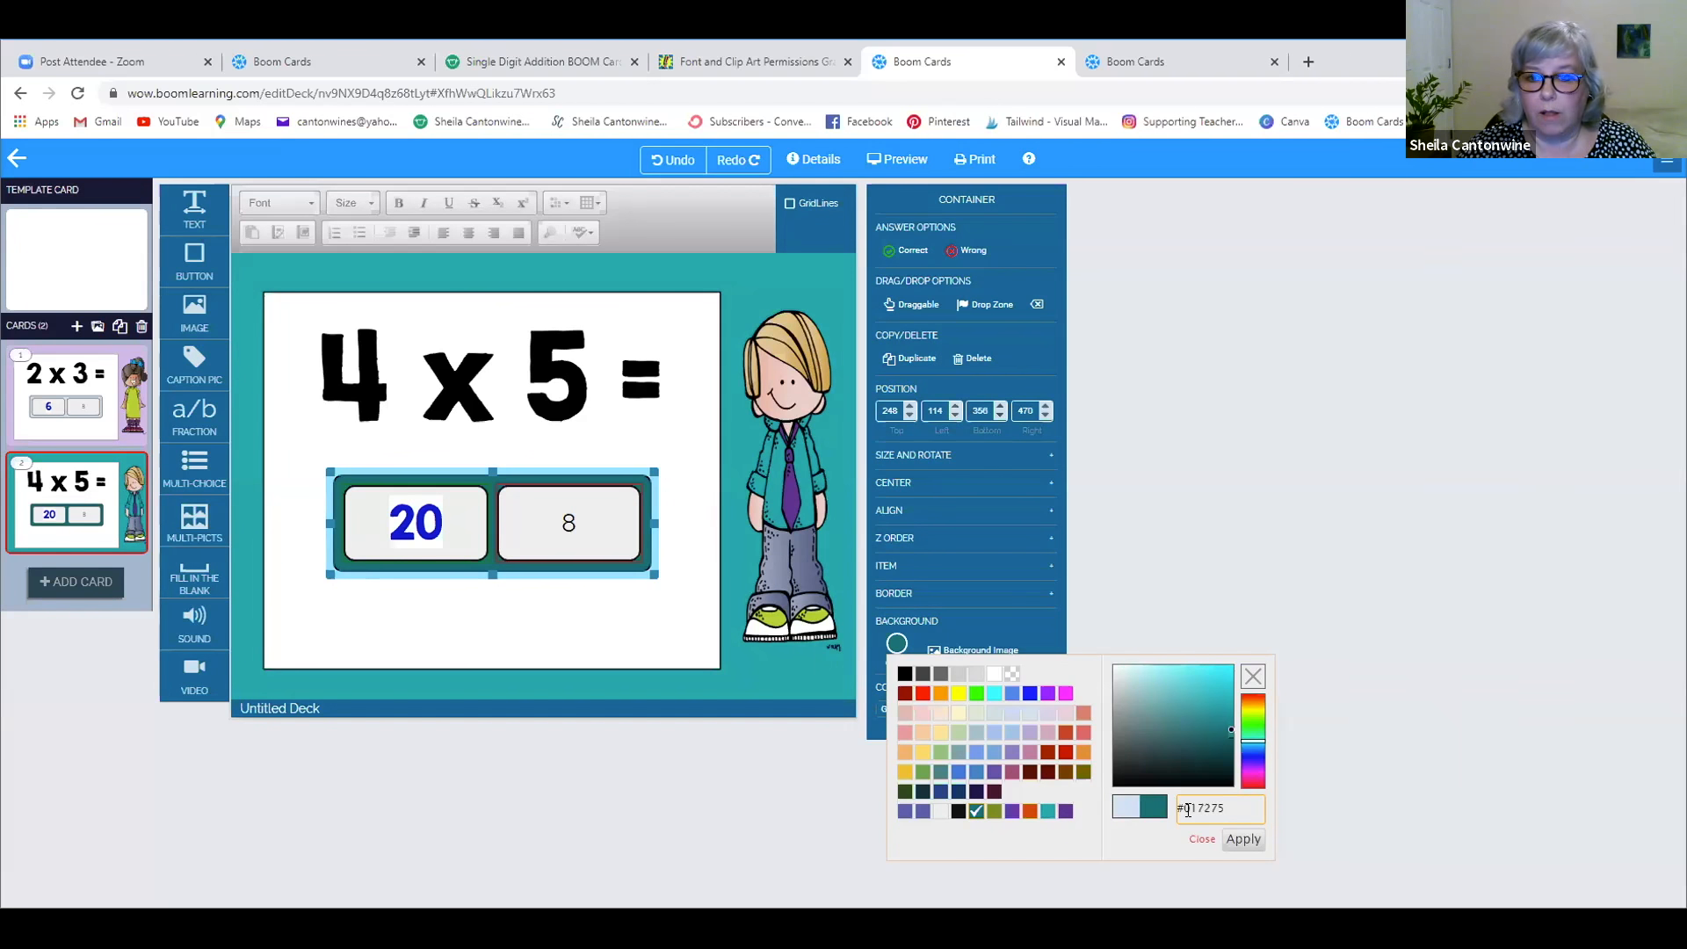
click(1029, 773)
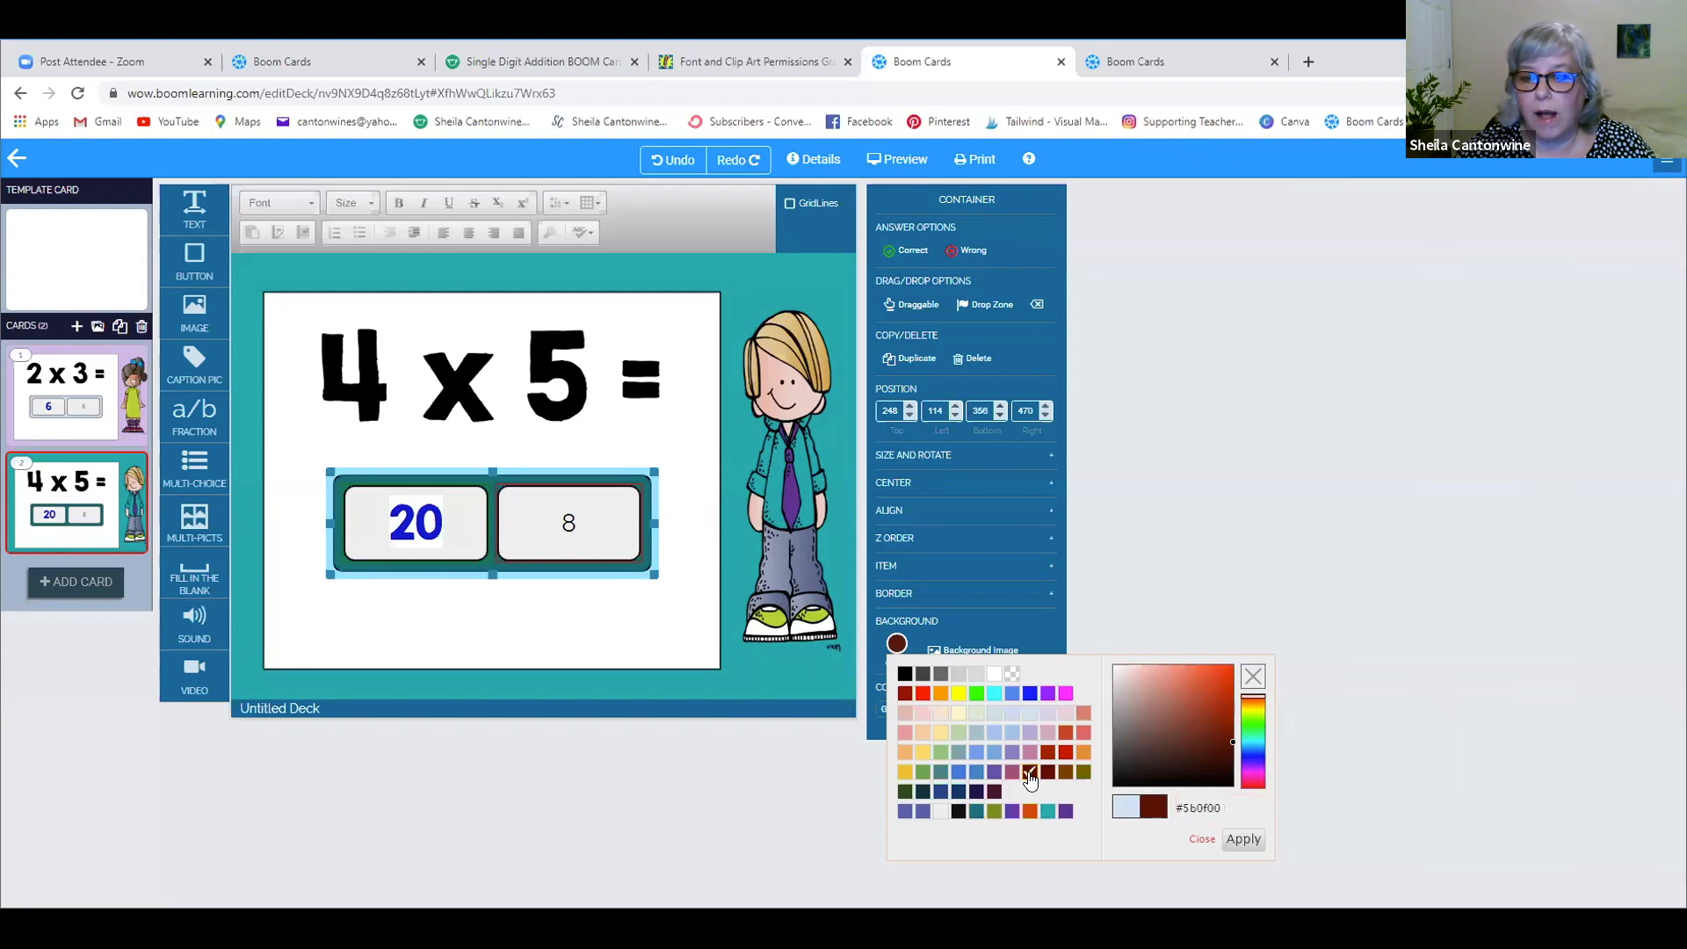
drag(1233, 742, 1251, 702)
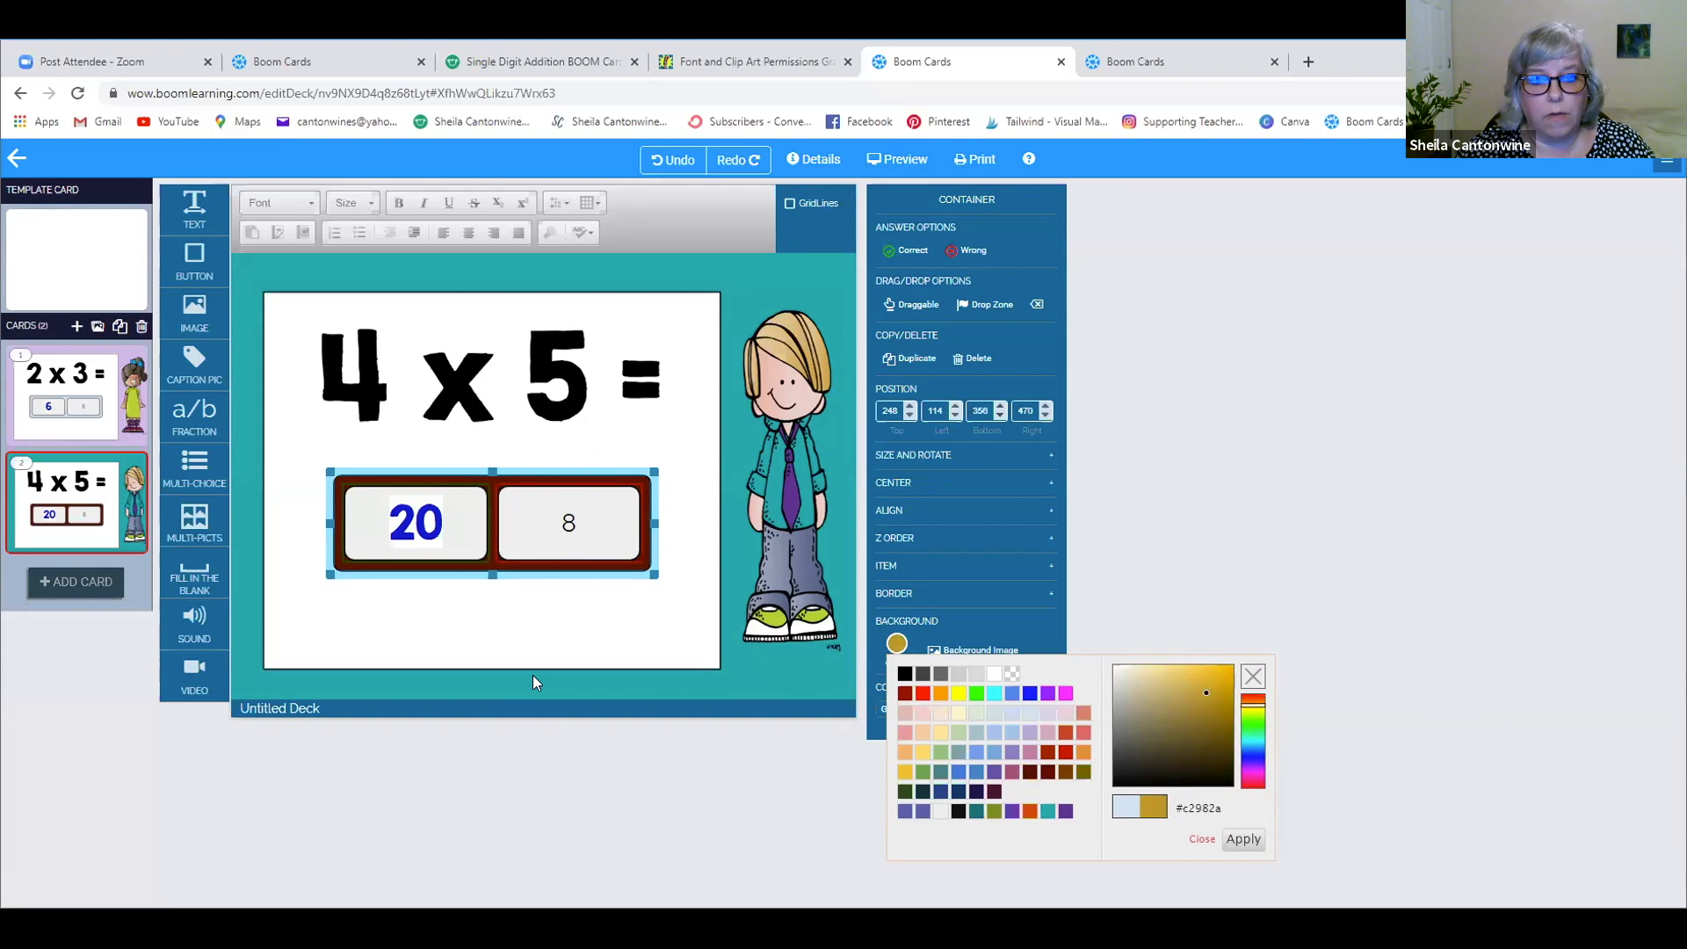
- Select the 4 x 5 card itself and apply the light orange background color #fce5cd
click(494, 648)
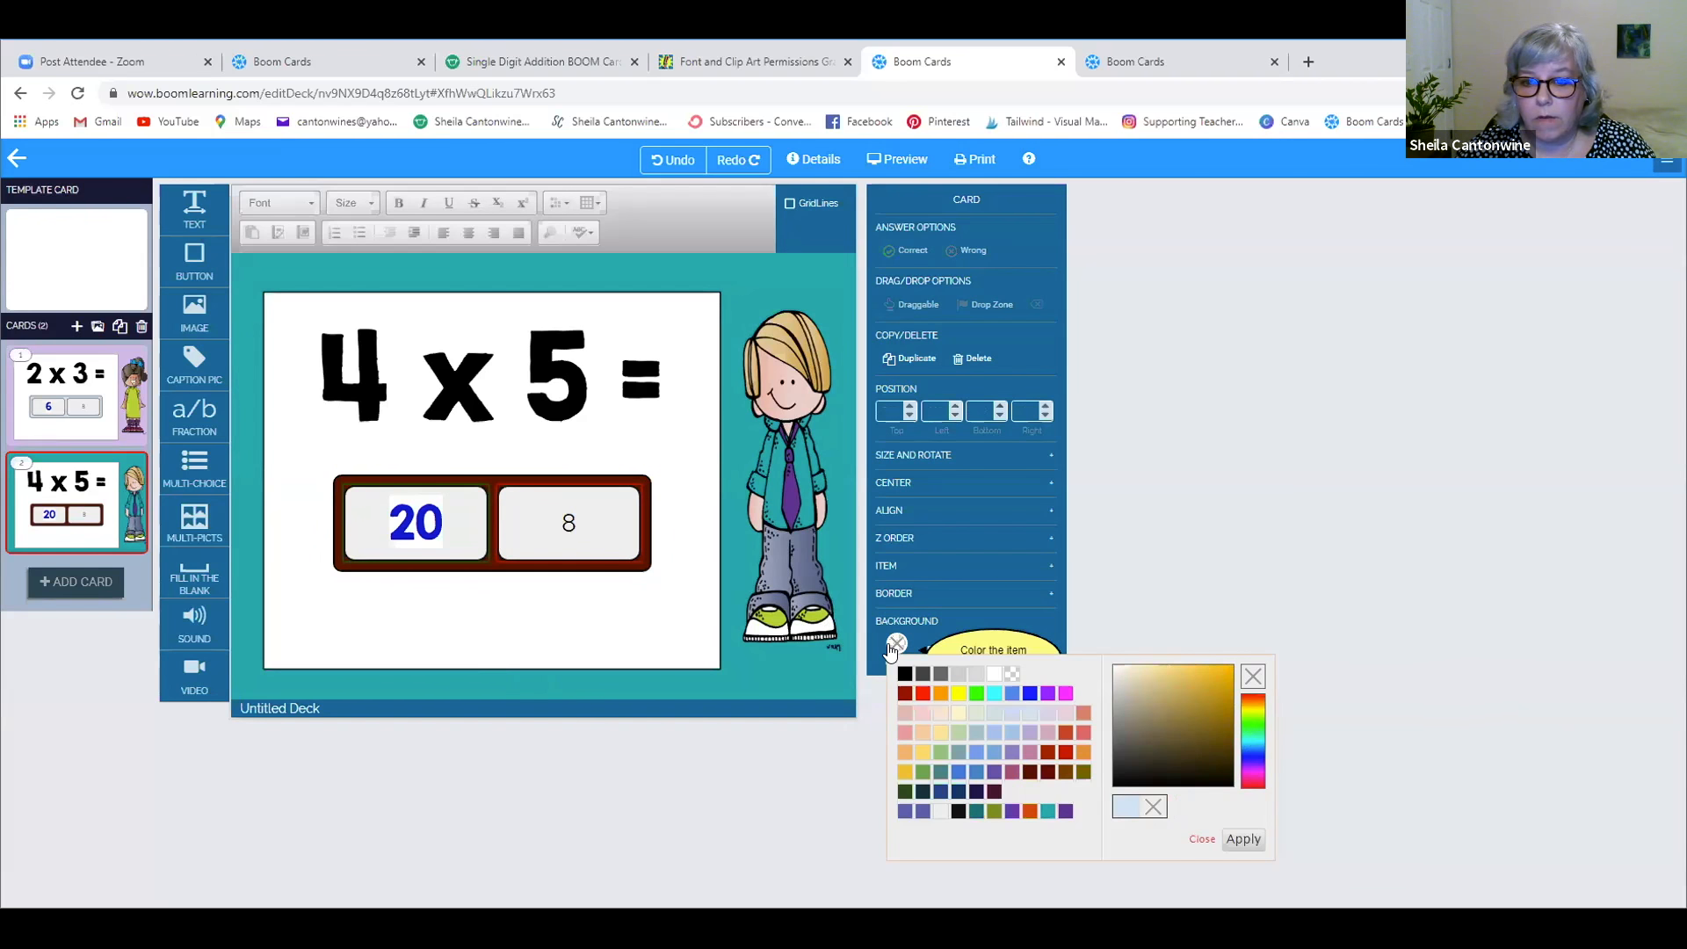
click(940, 712)
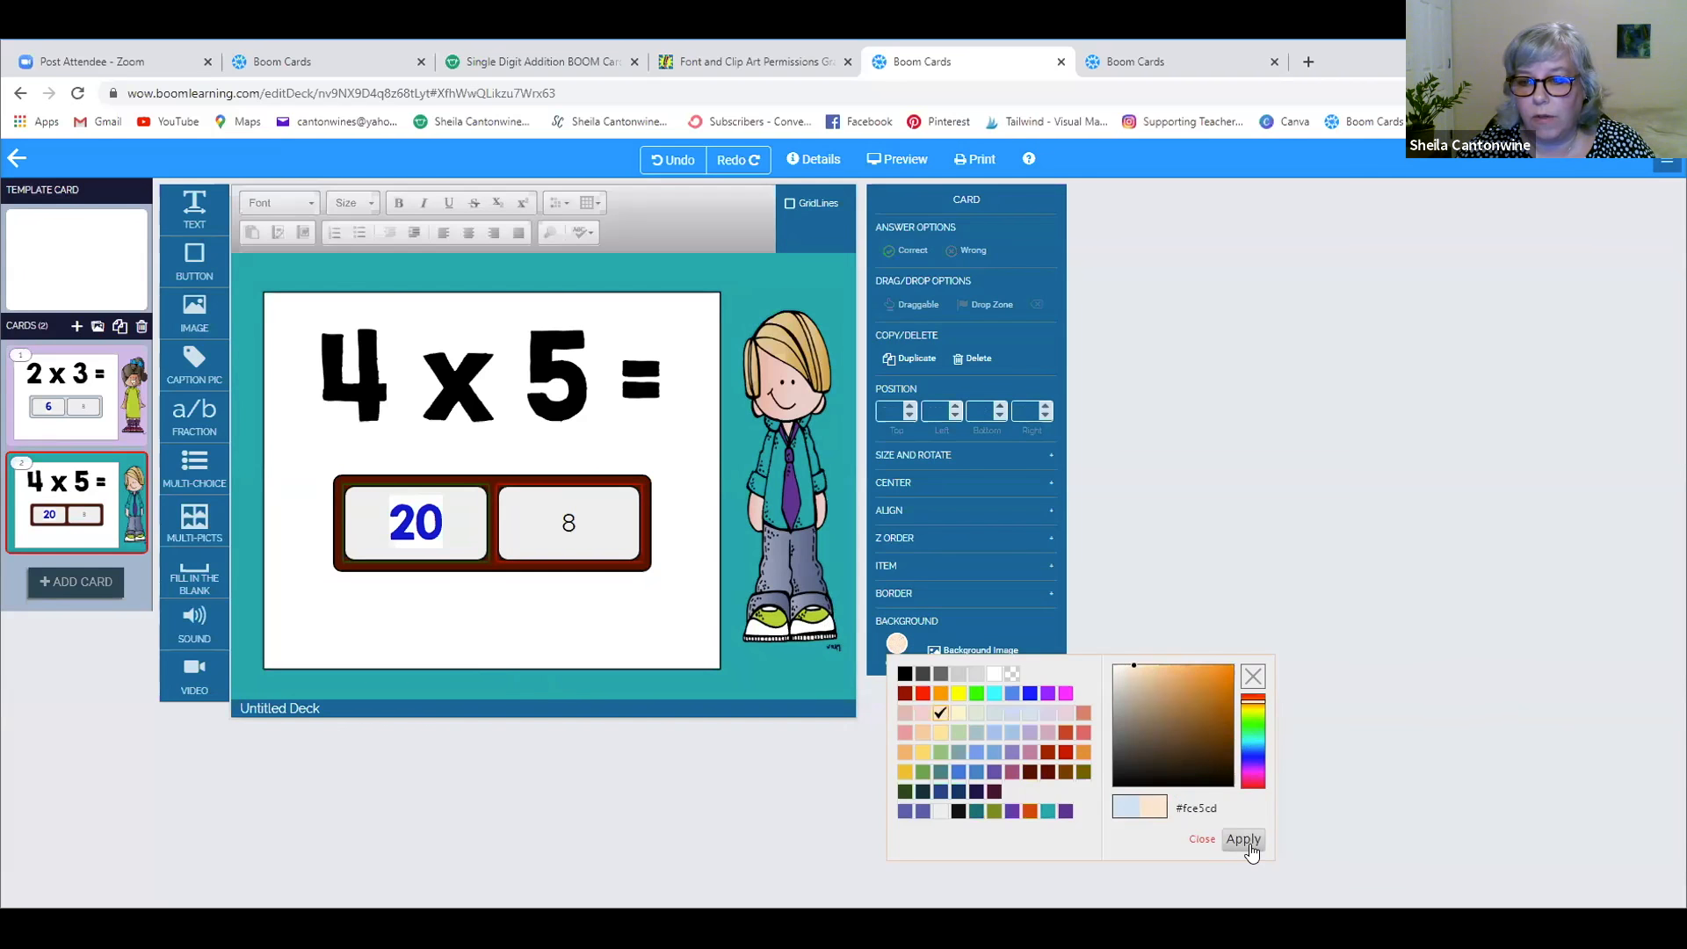
click(1244, 839)
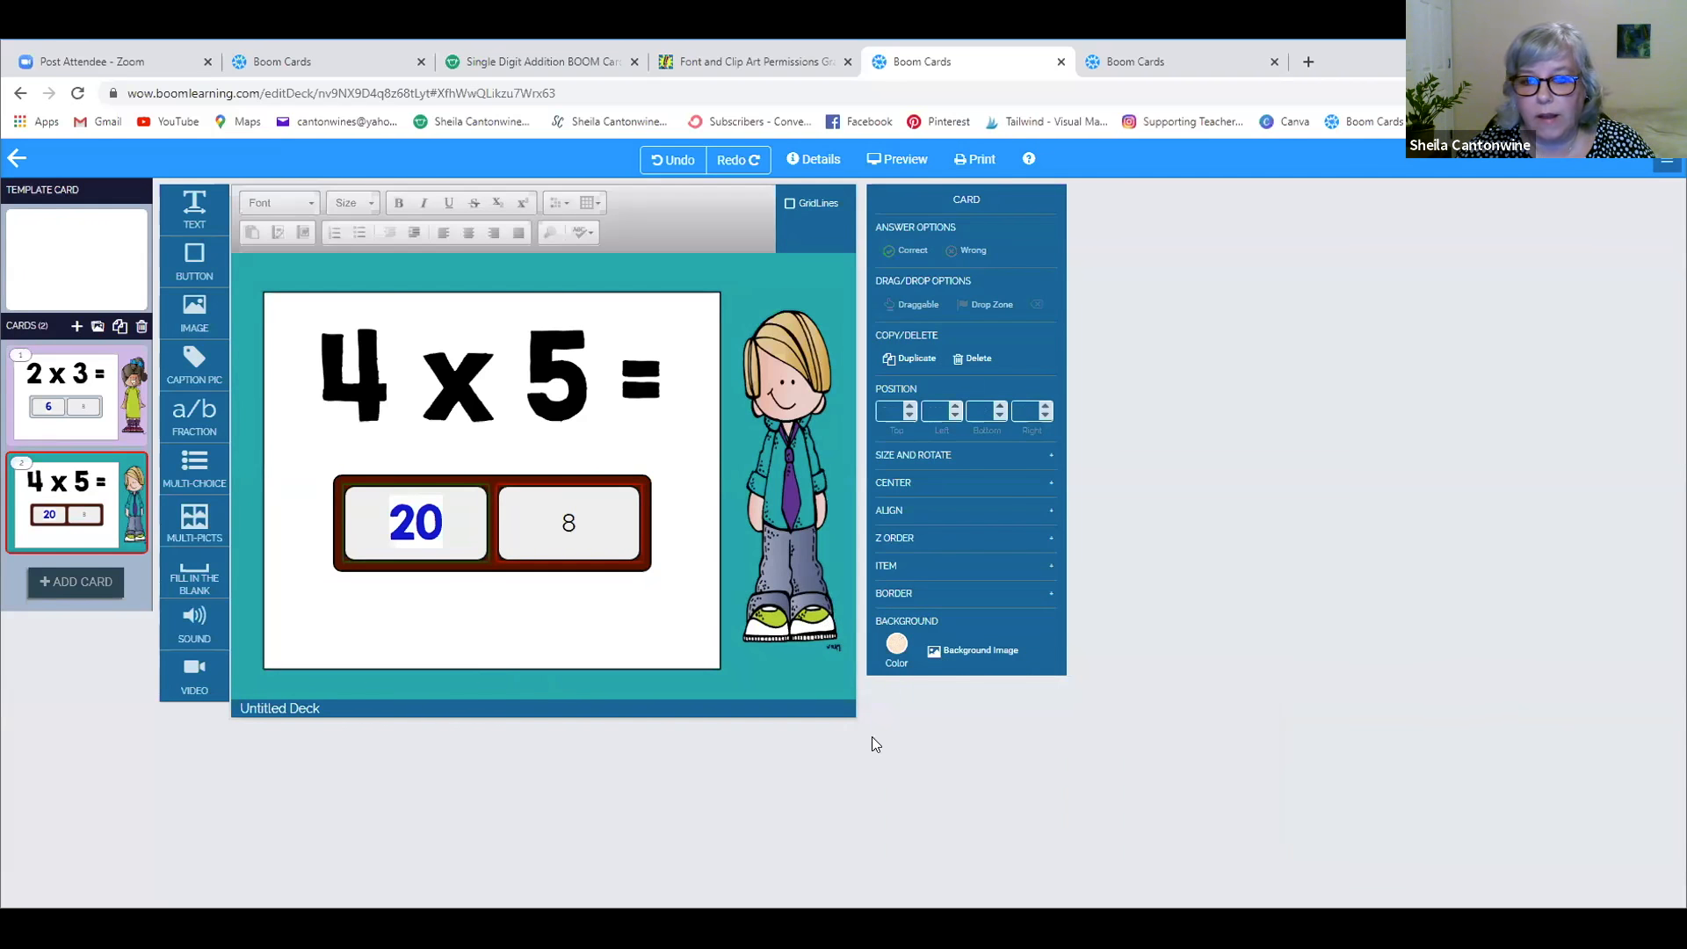
- Select the outer answer container on the 4 x 5 card and turn off item randomizing
click(348, 476)
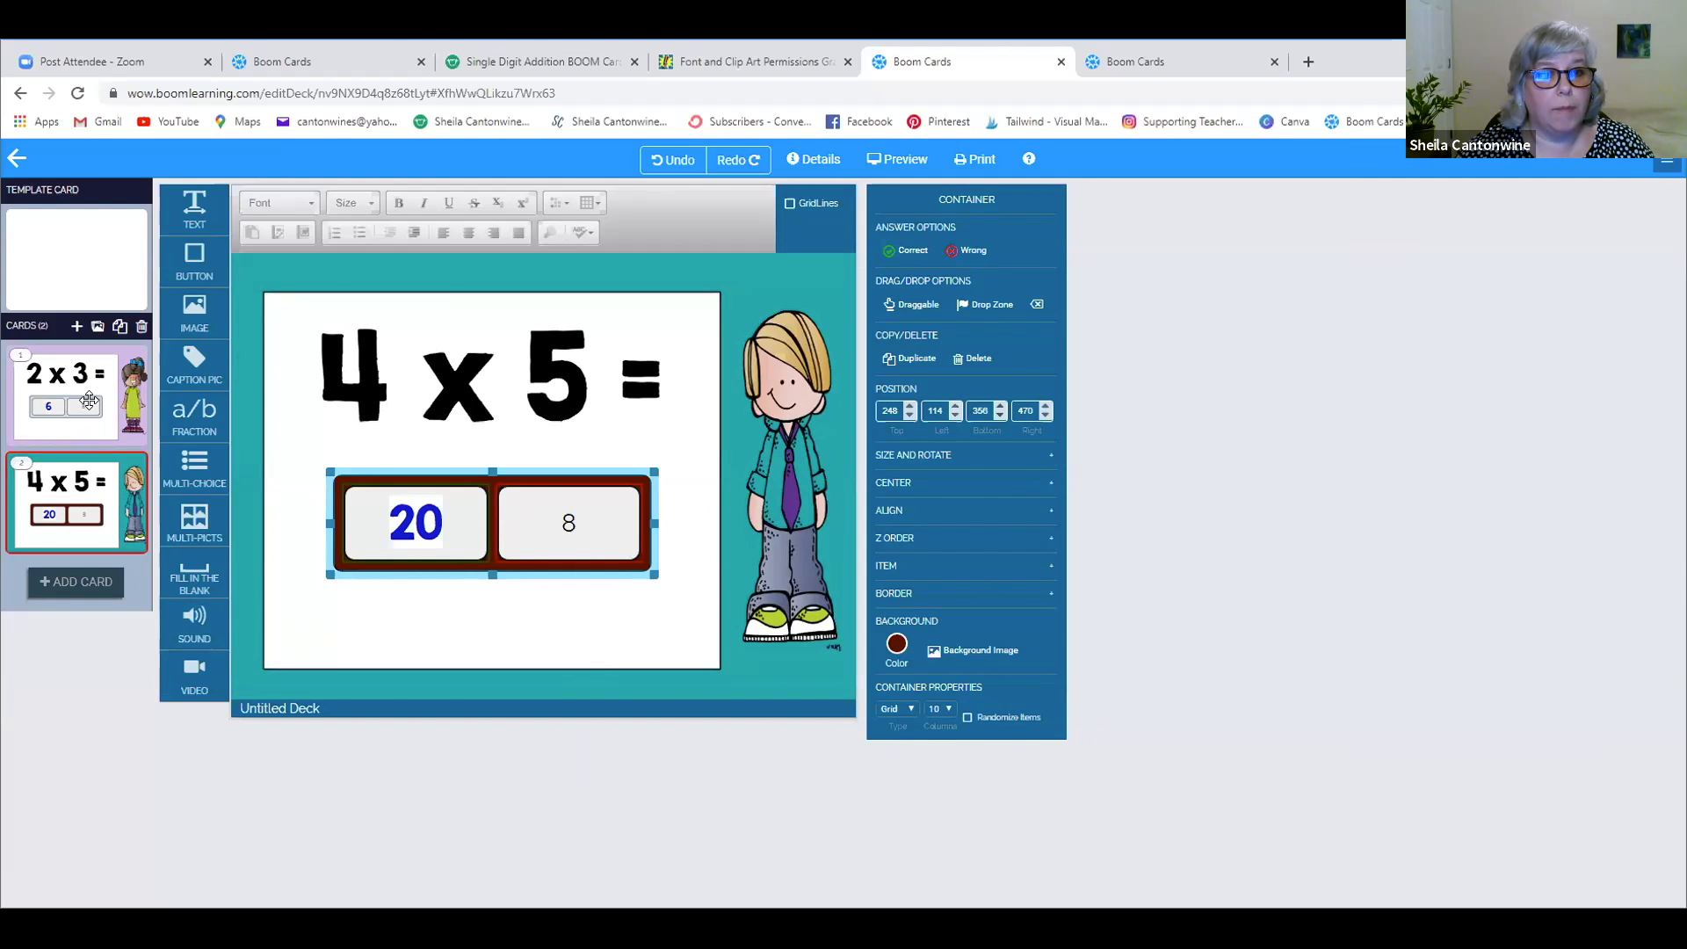
click(97, 329)
click(913, 594)
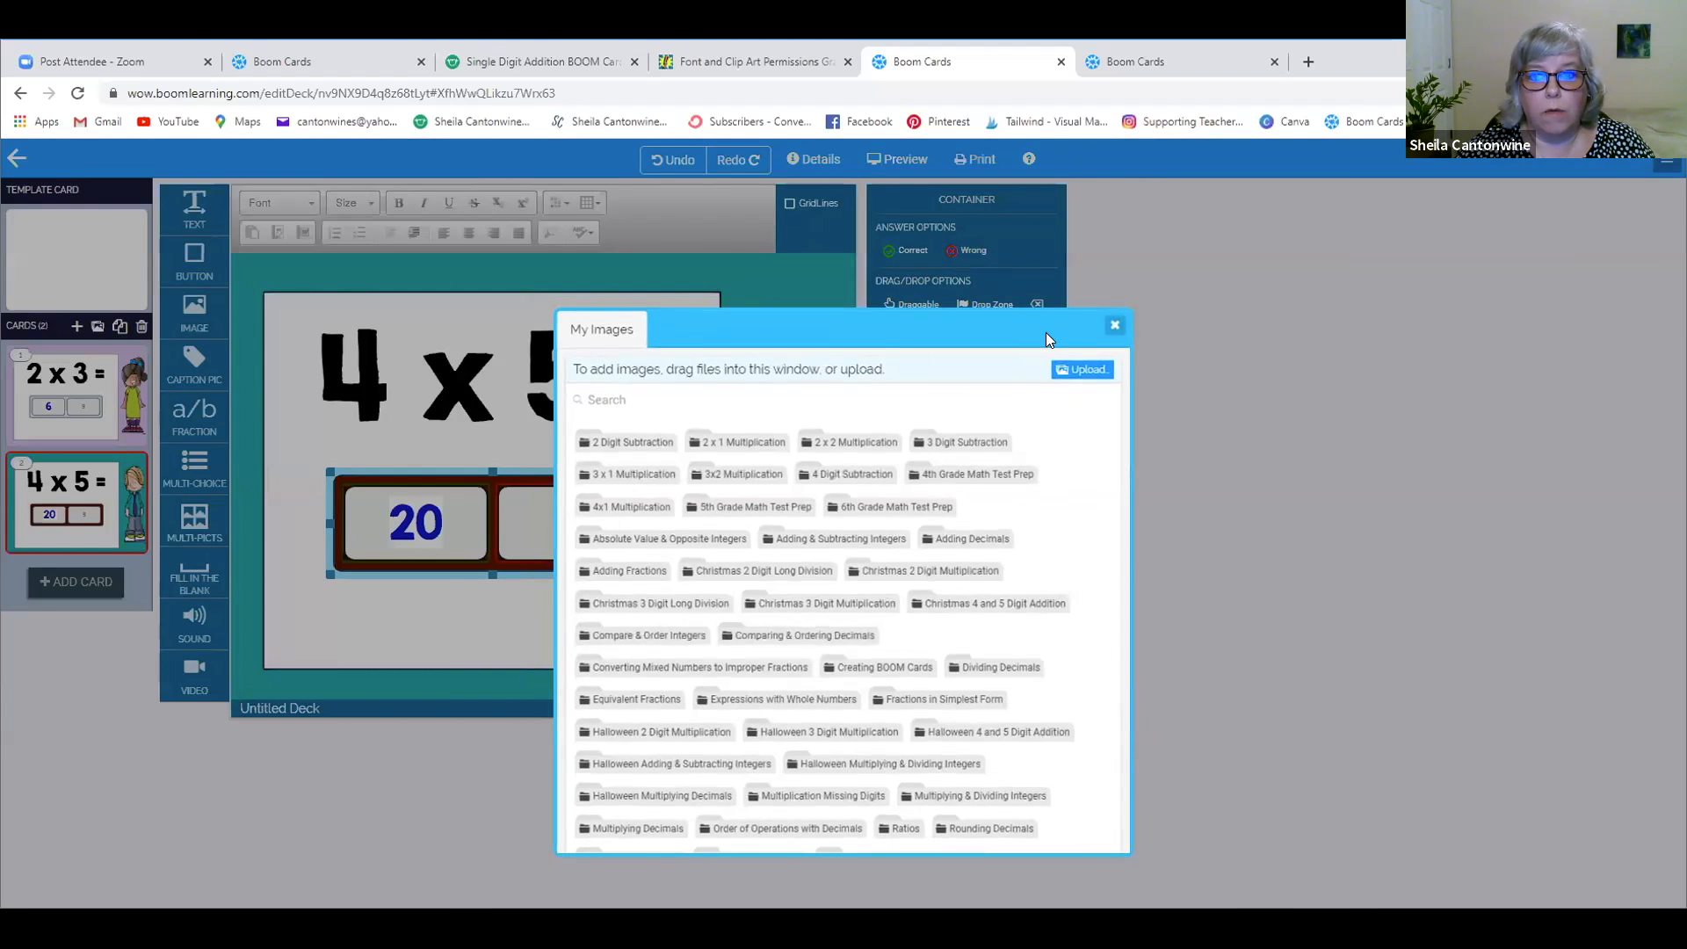
click(1114, 325)
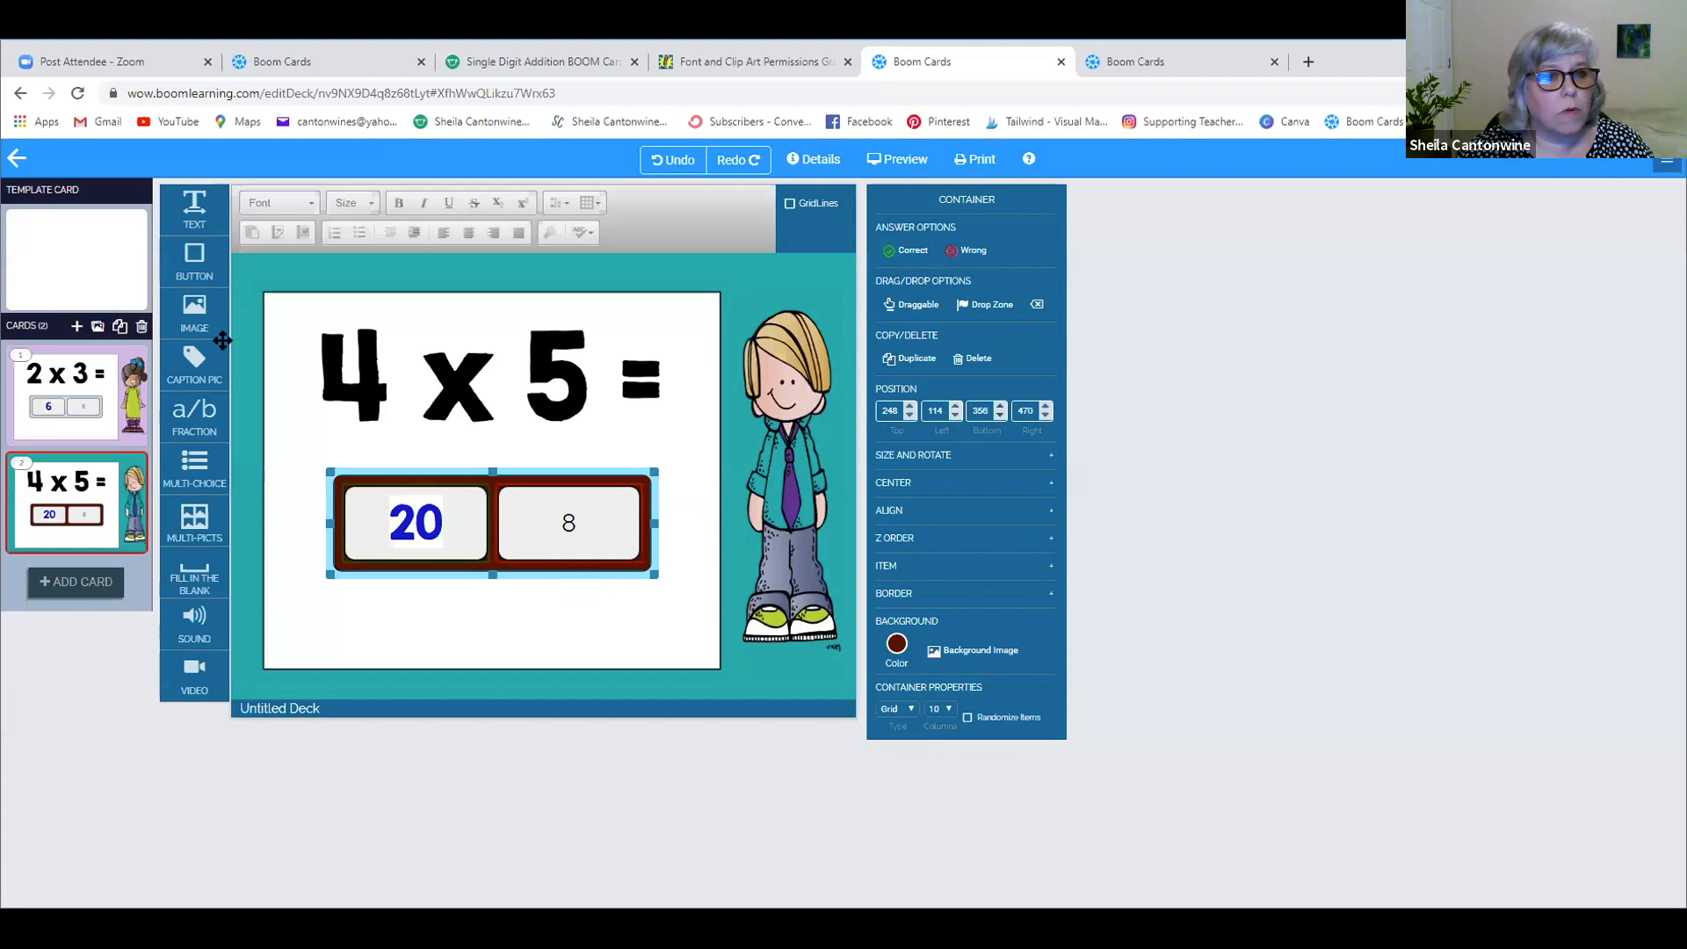
- Add a third card and place a four-picture multiple-choice block on it
click(76, 327)
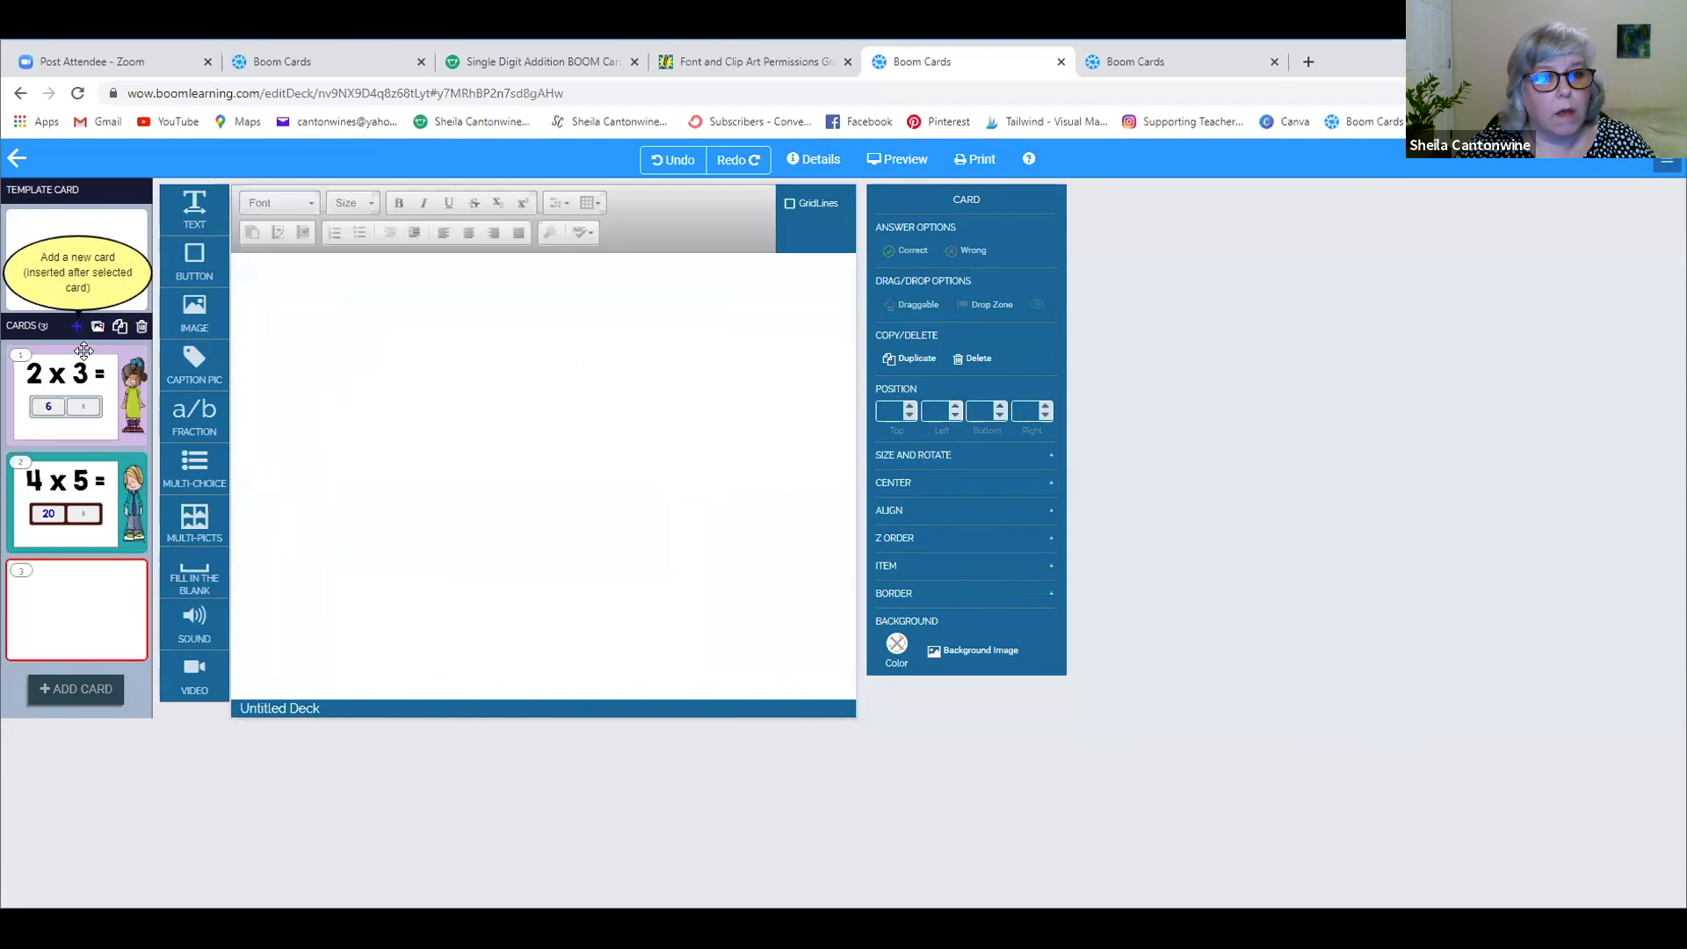
drag(193, 520, 516, 444)
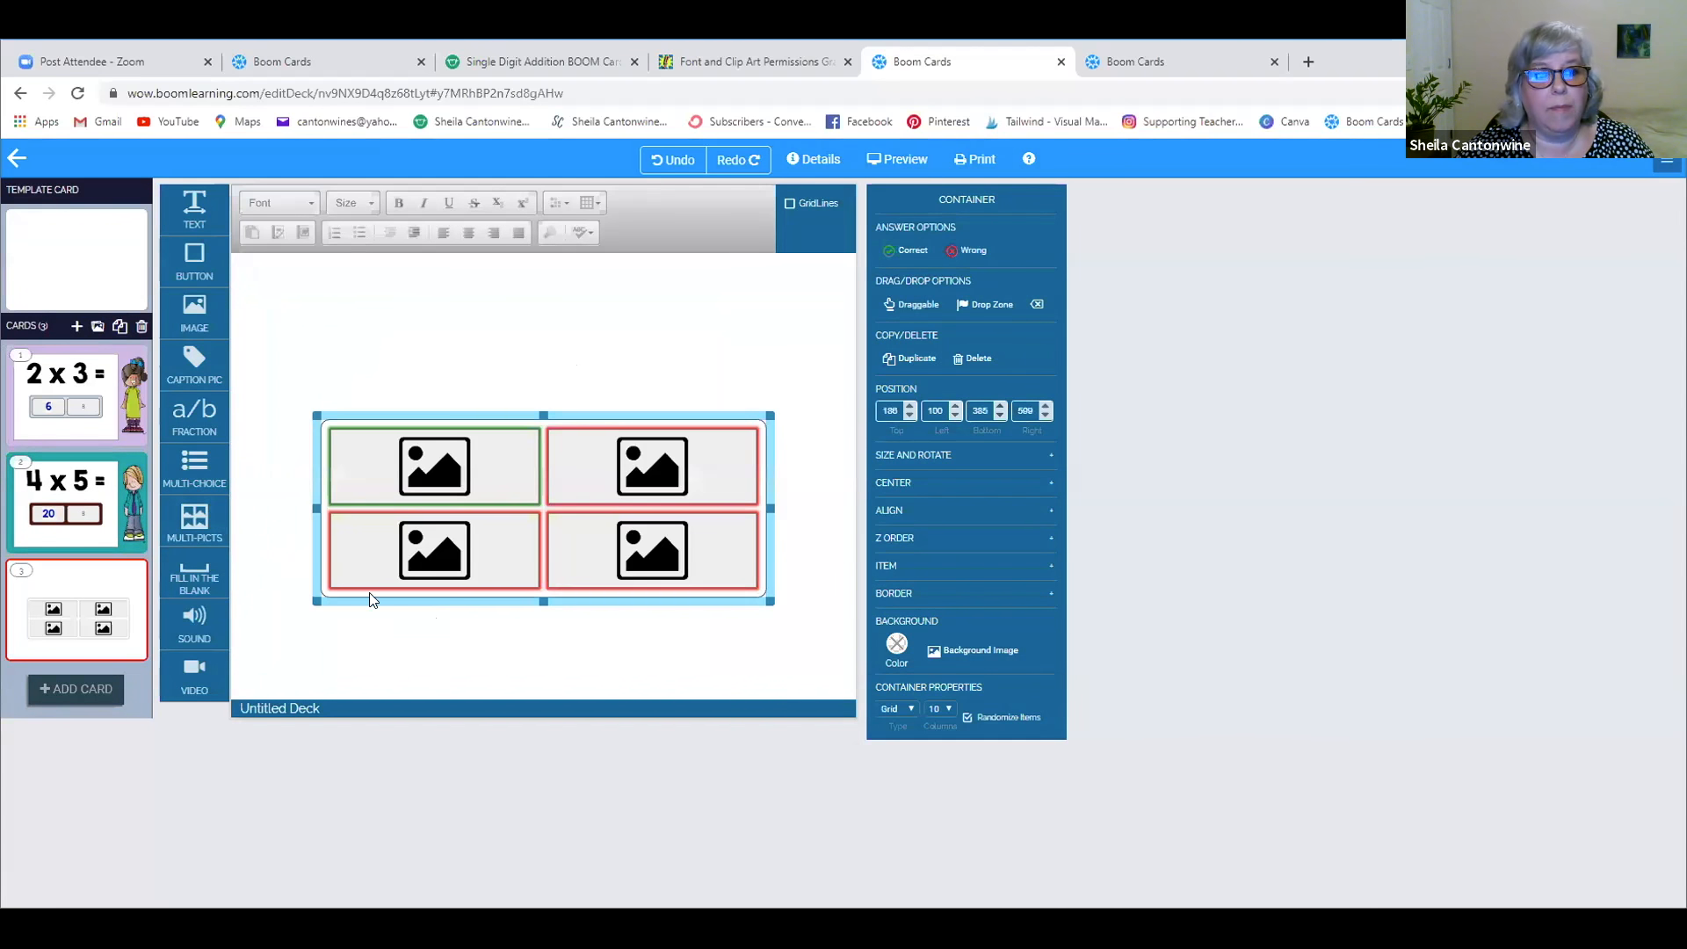
- Fill the first, correct picture choice with the "Please select the pencil" image from My Images
click(482, 475)
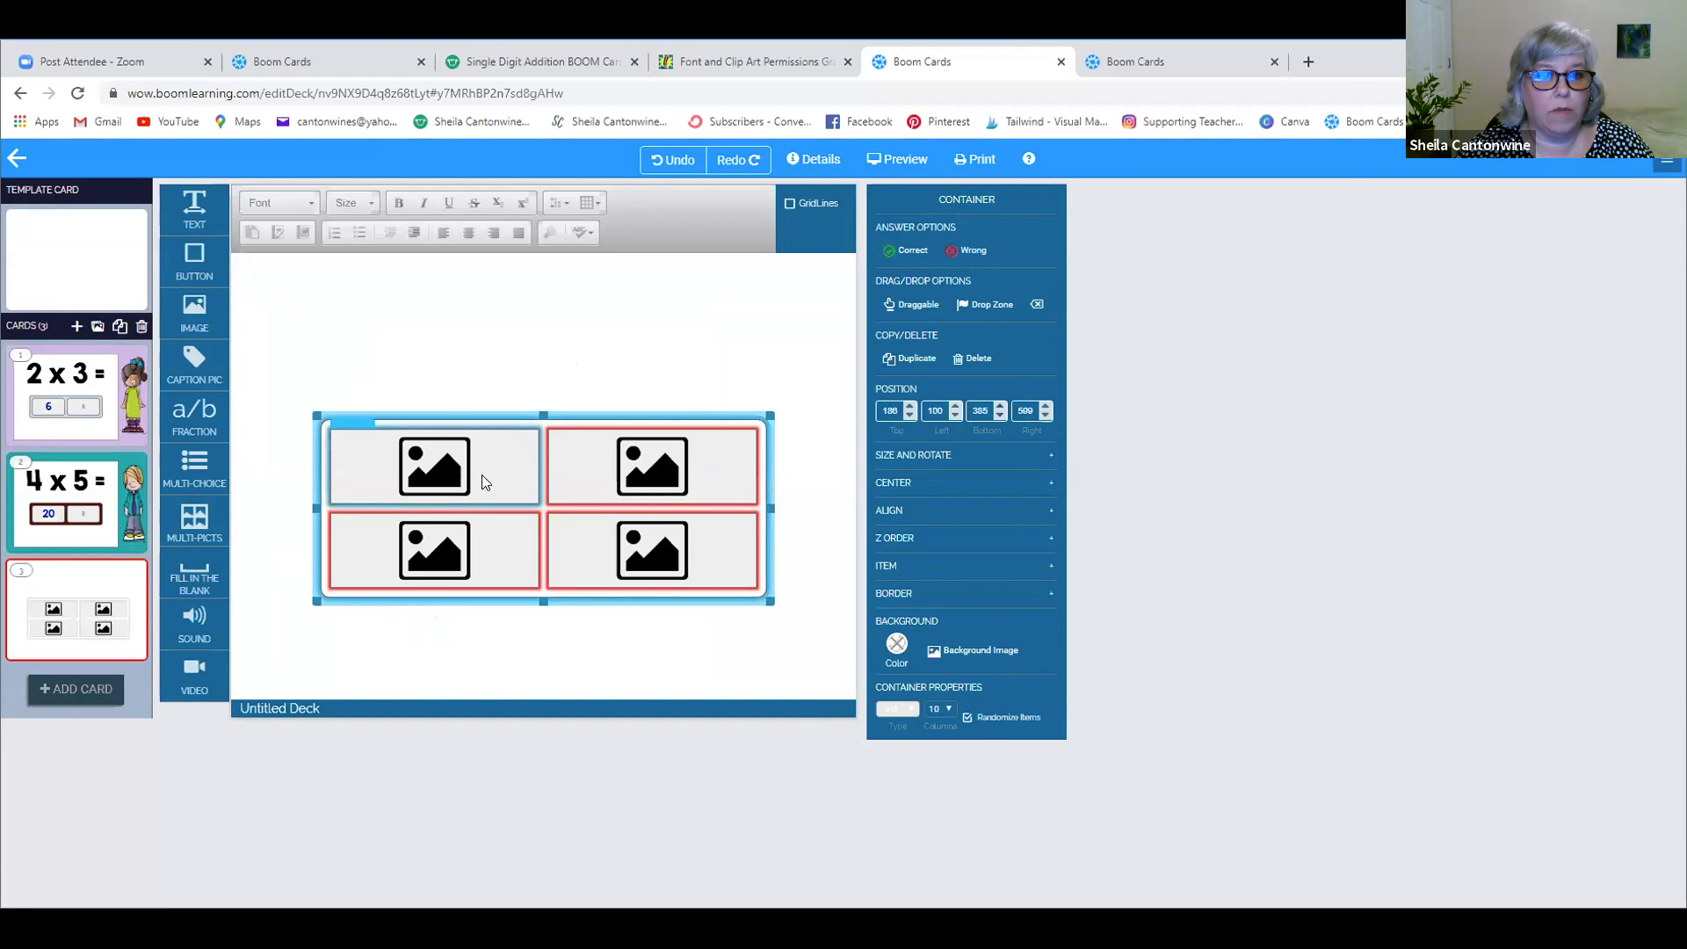
click(422, 464)
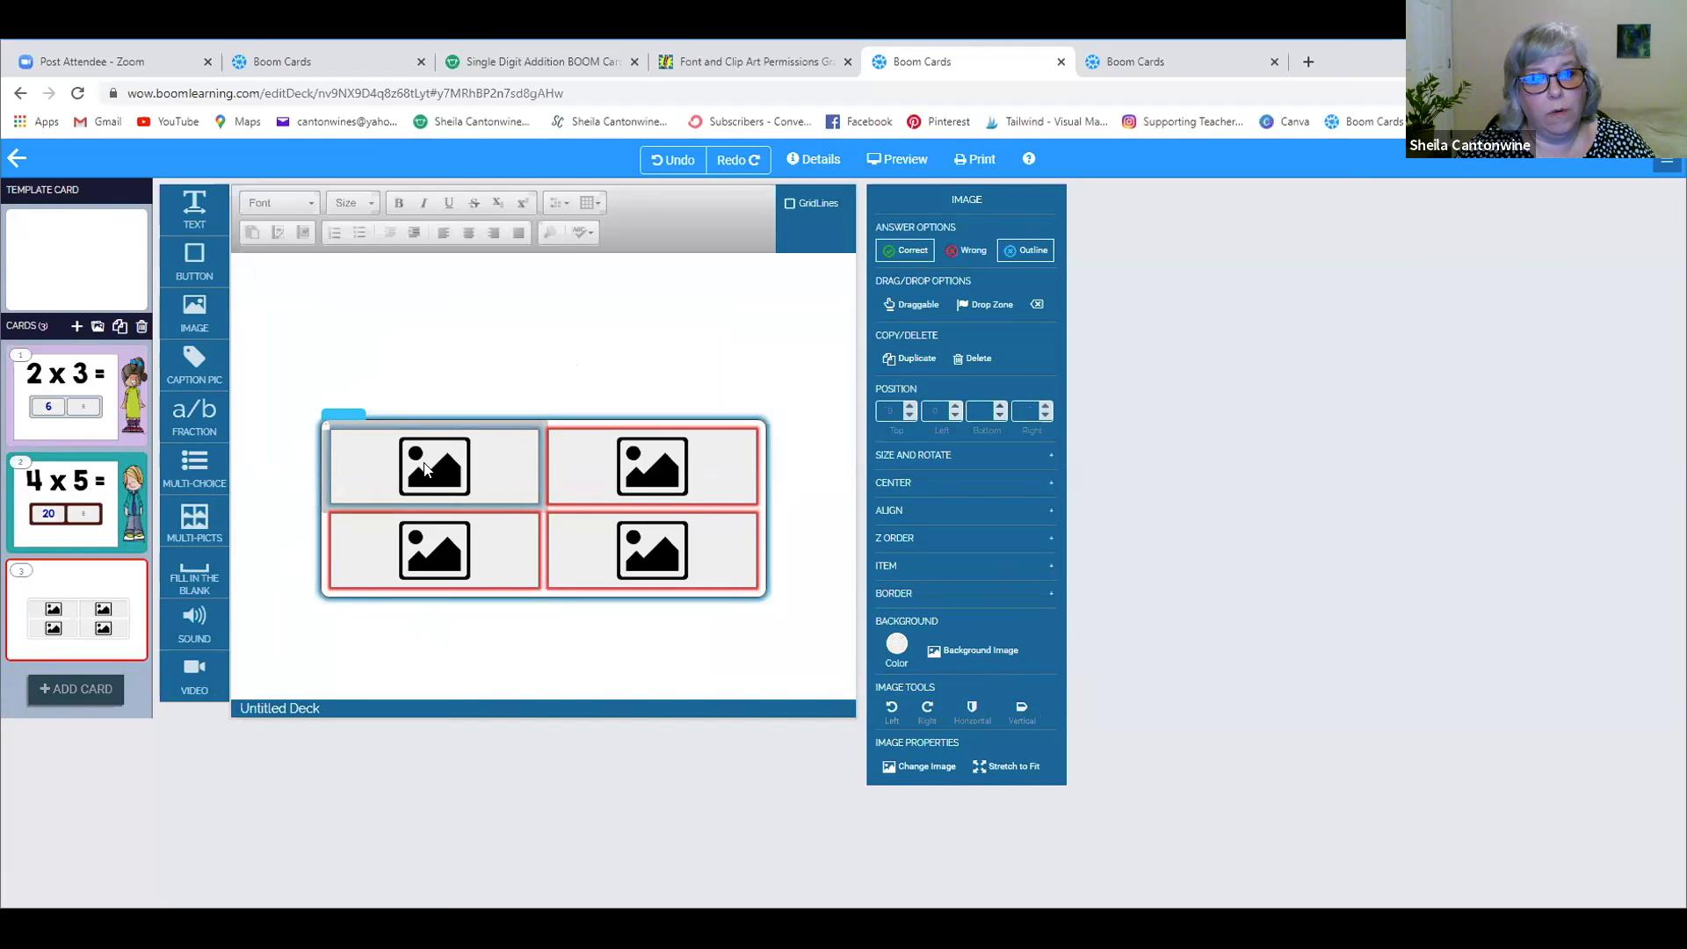
double_click(424, 464)
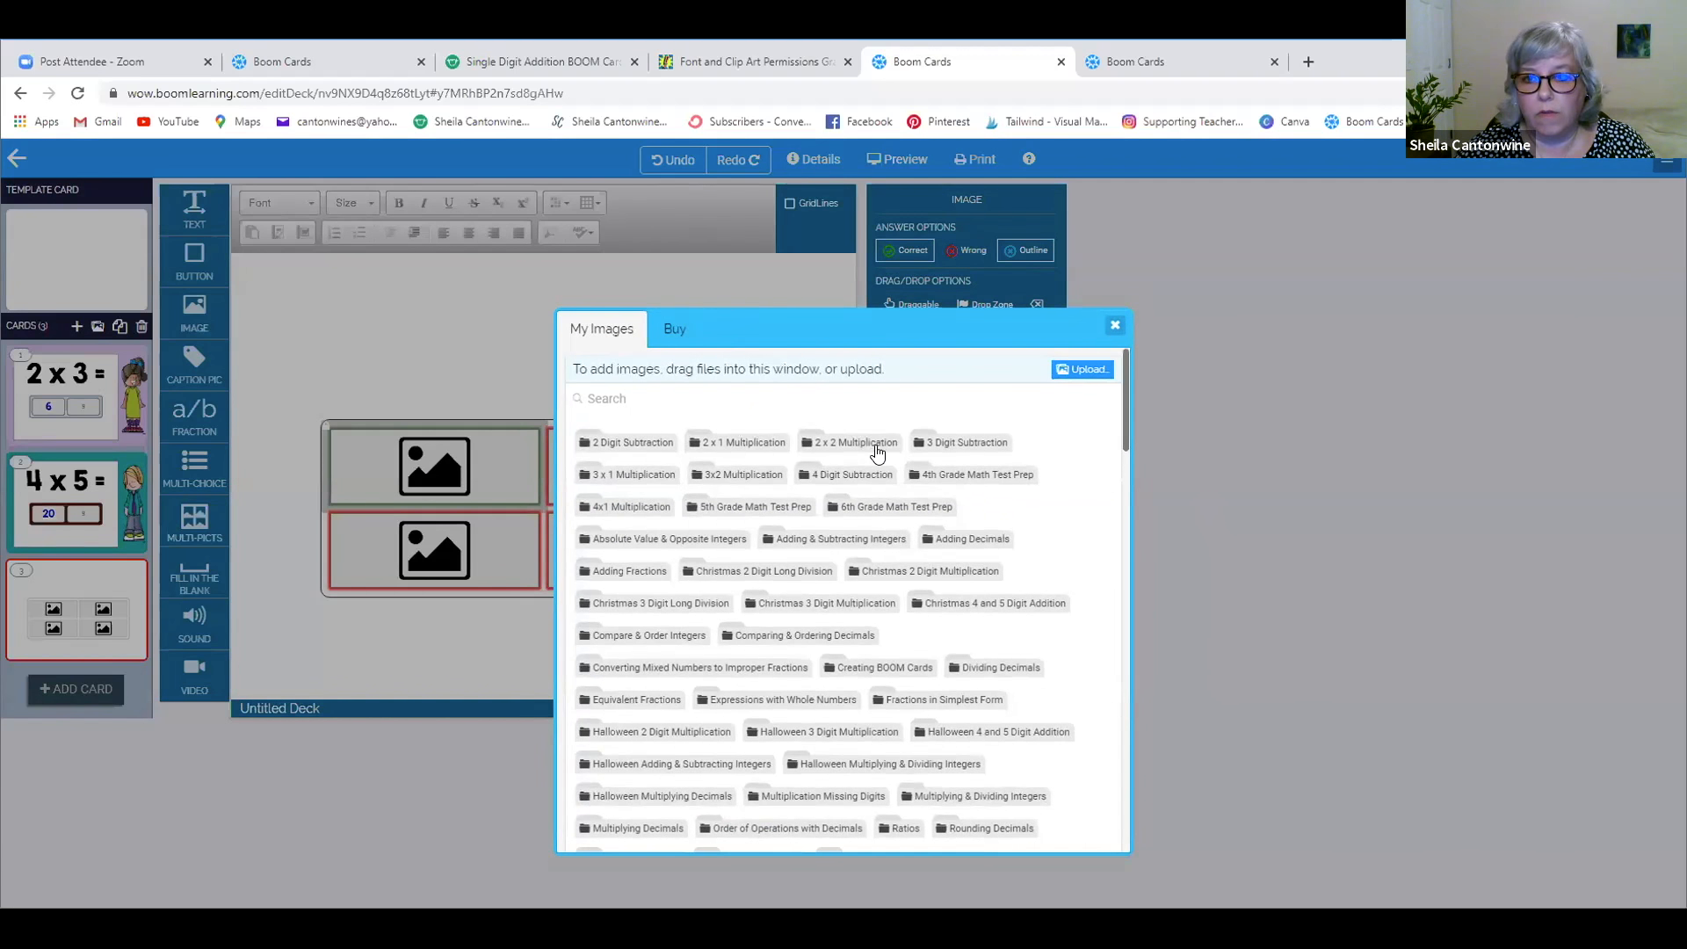
scroll(876, 452, down, 5)
scroll(877, 452, down, 10)
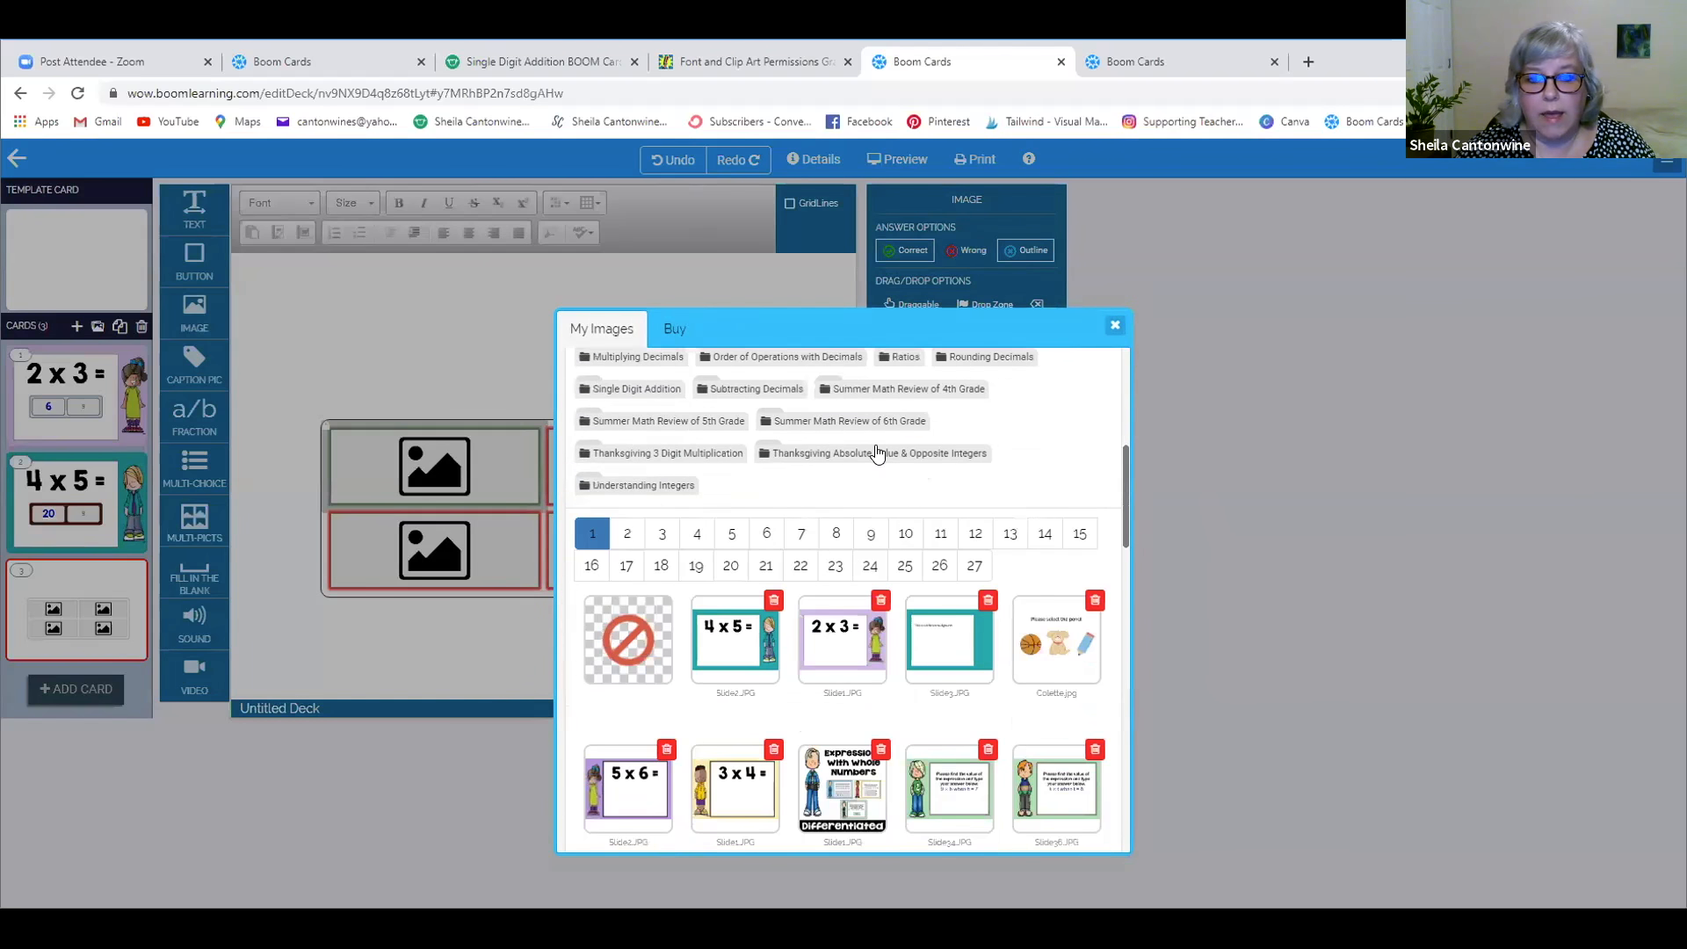
scroll(877, 452, down, 8)
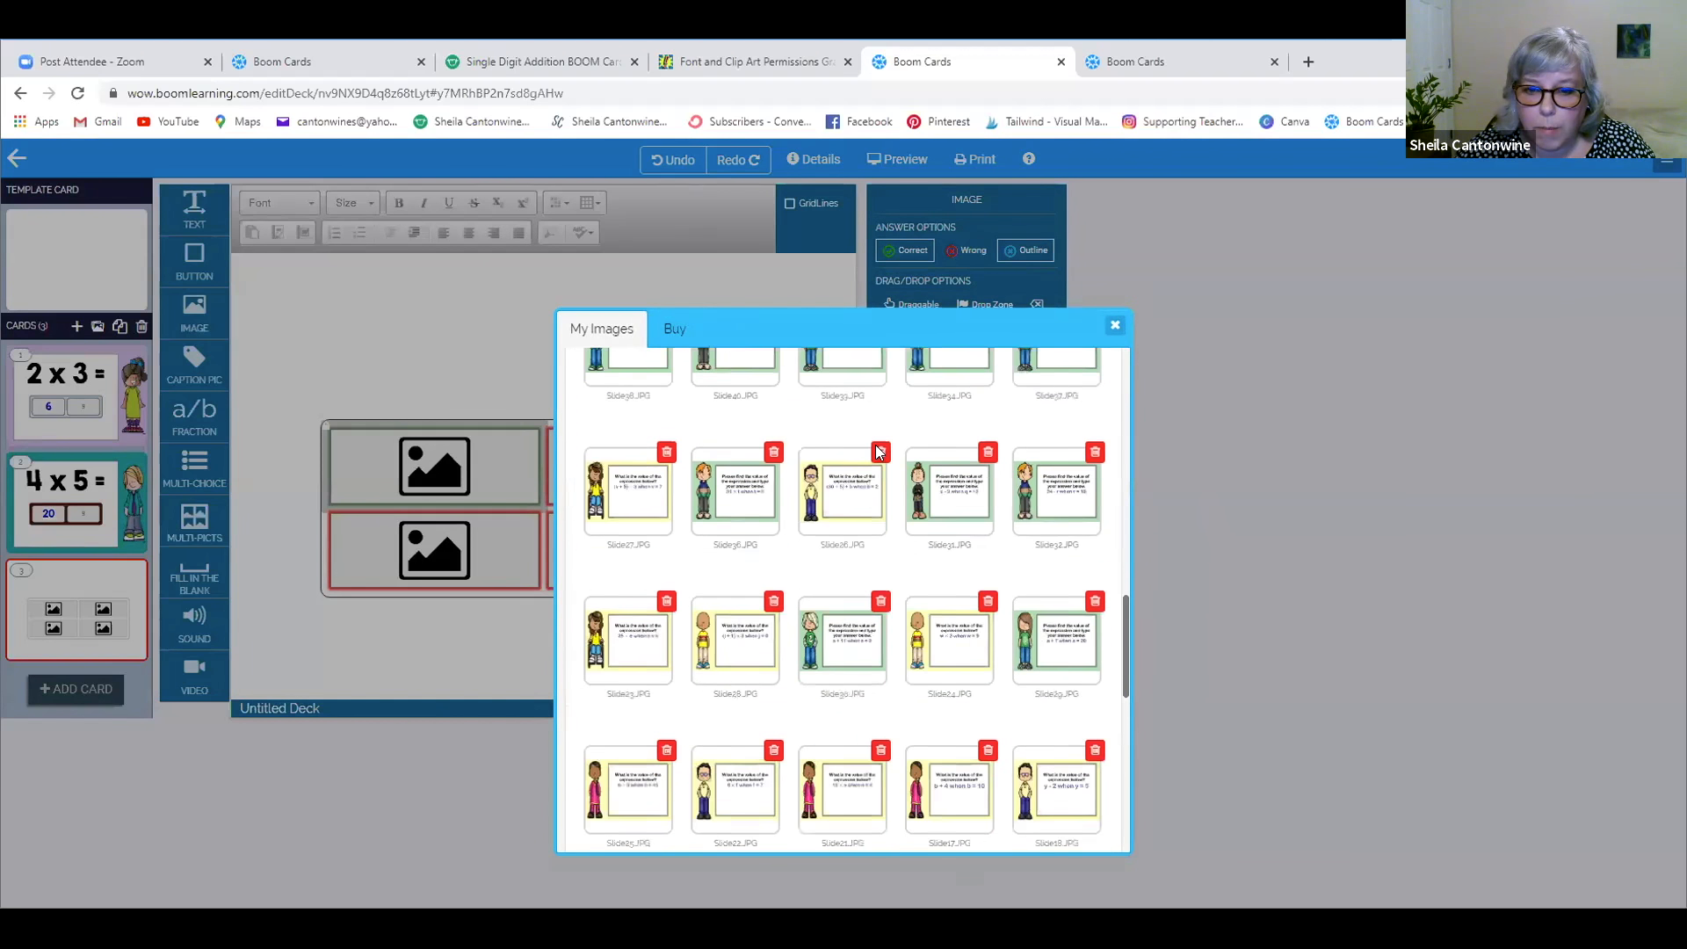
scroll(877, 452, down, 6)
scroll(876, 452, up, 4)
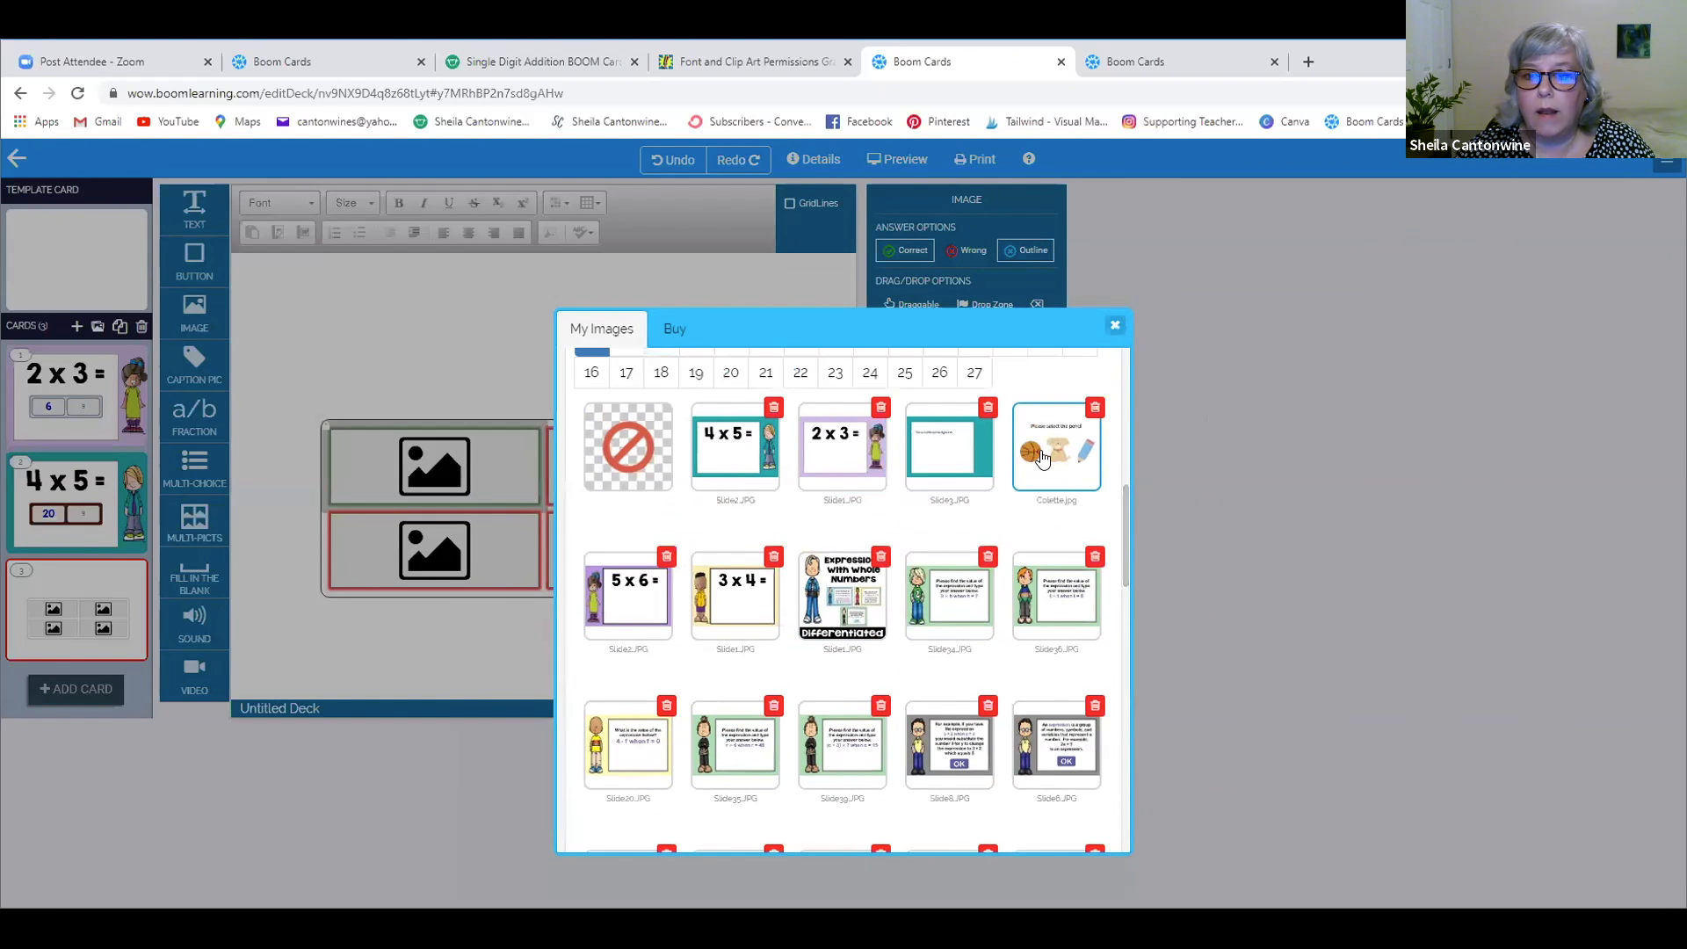
click(1041, 457)
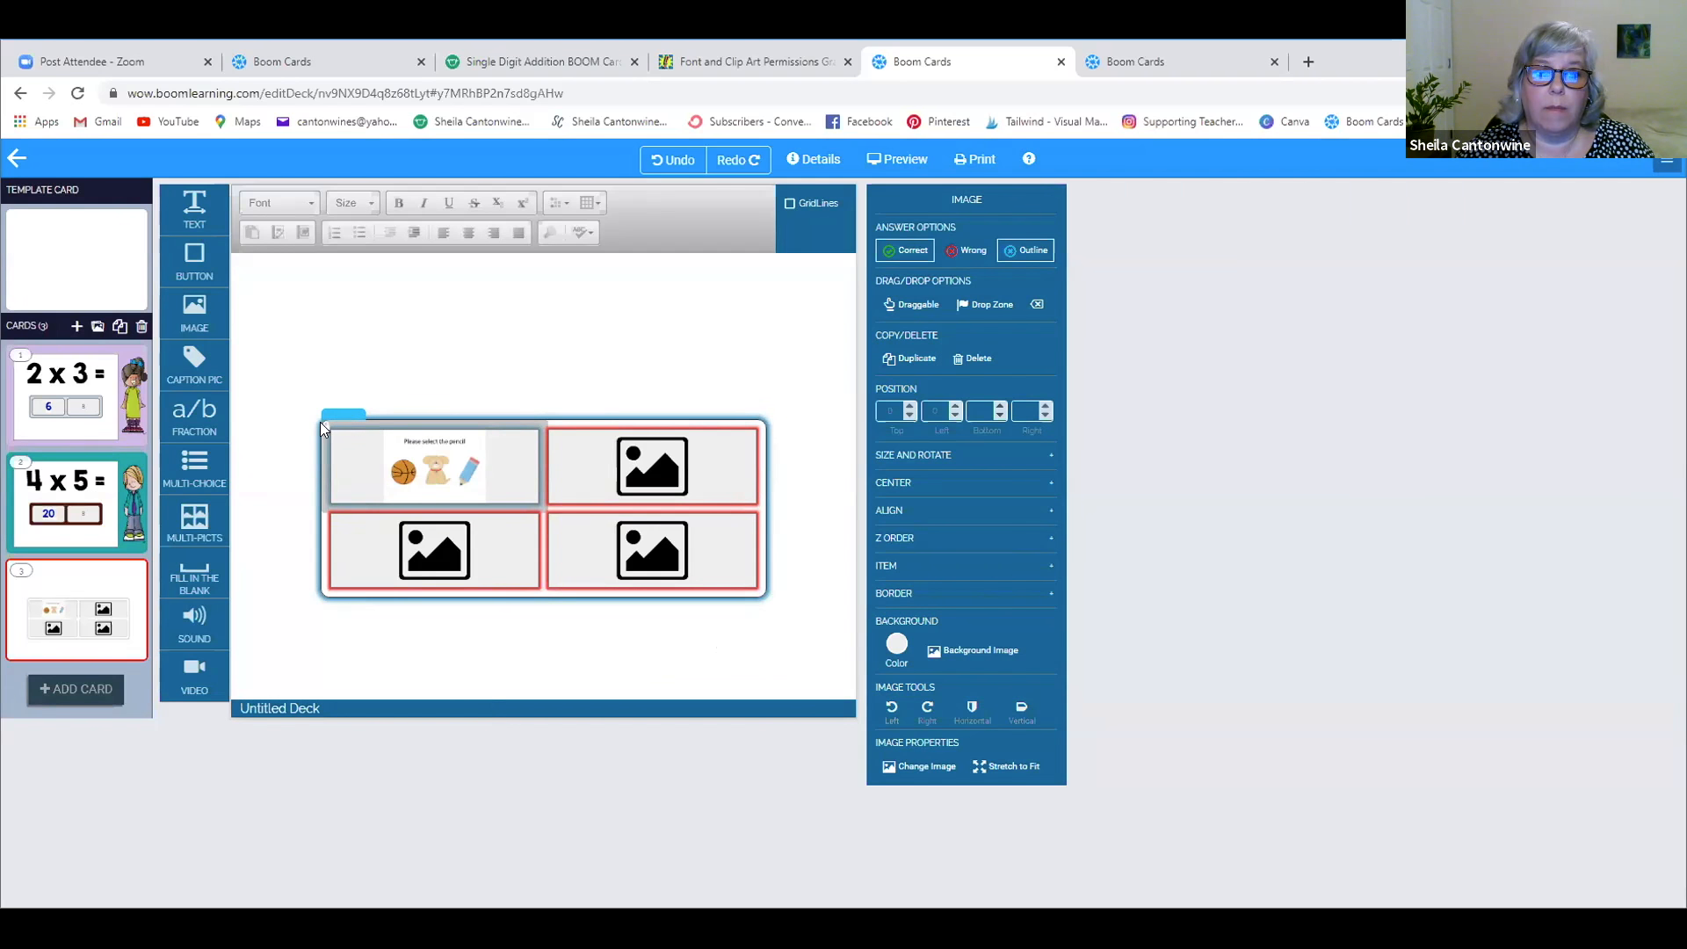
- Enlarge the picture-choice container to about top 82, left 72, bottom 383, right 617
drag(313, 591, 276, 692)
drag(424, 426, 440, 332)
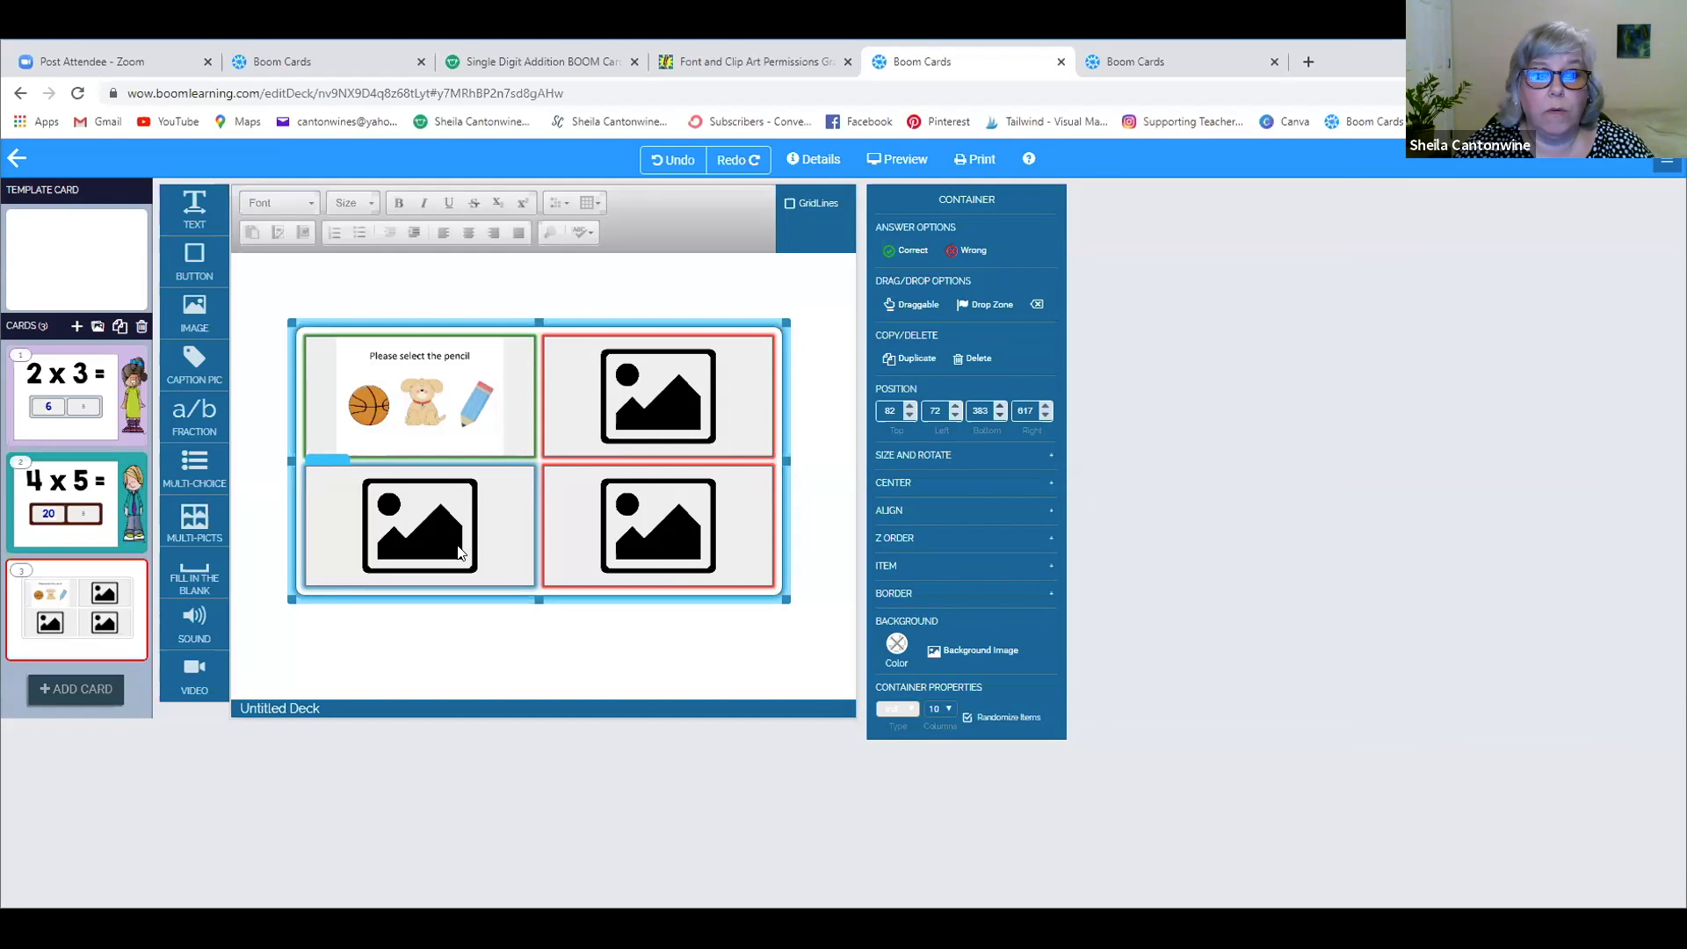
- Add a fourth card with a text box reading "2 x 3" and slightly enlarge the box to a fixed size
click(72, 690)
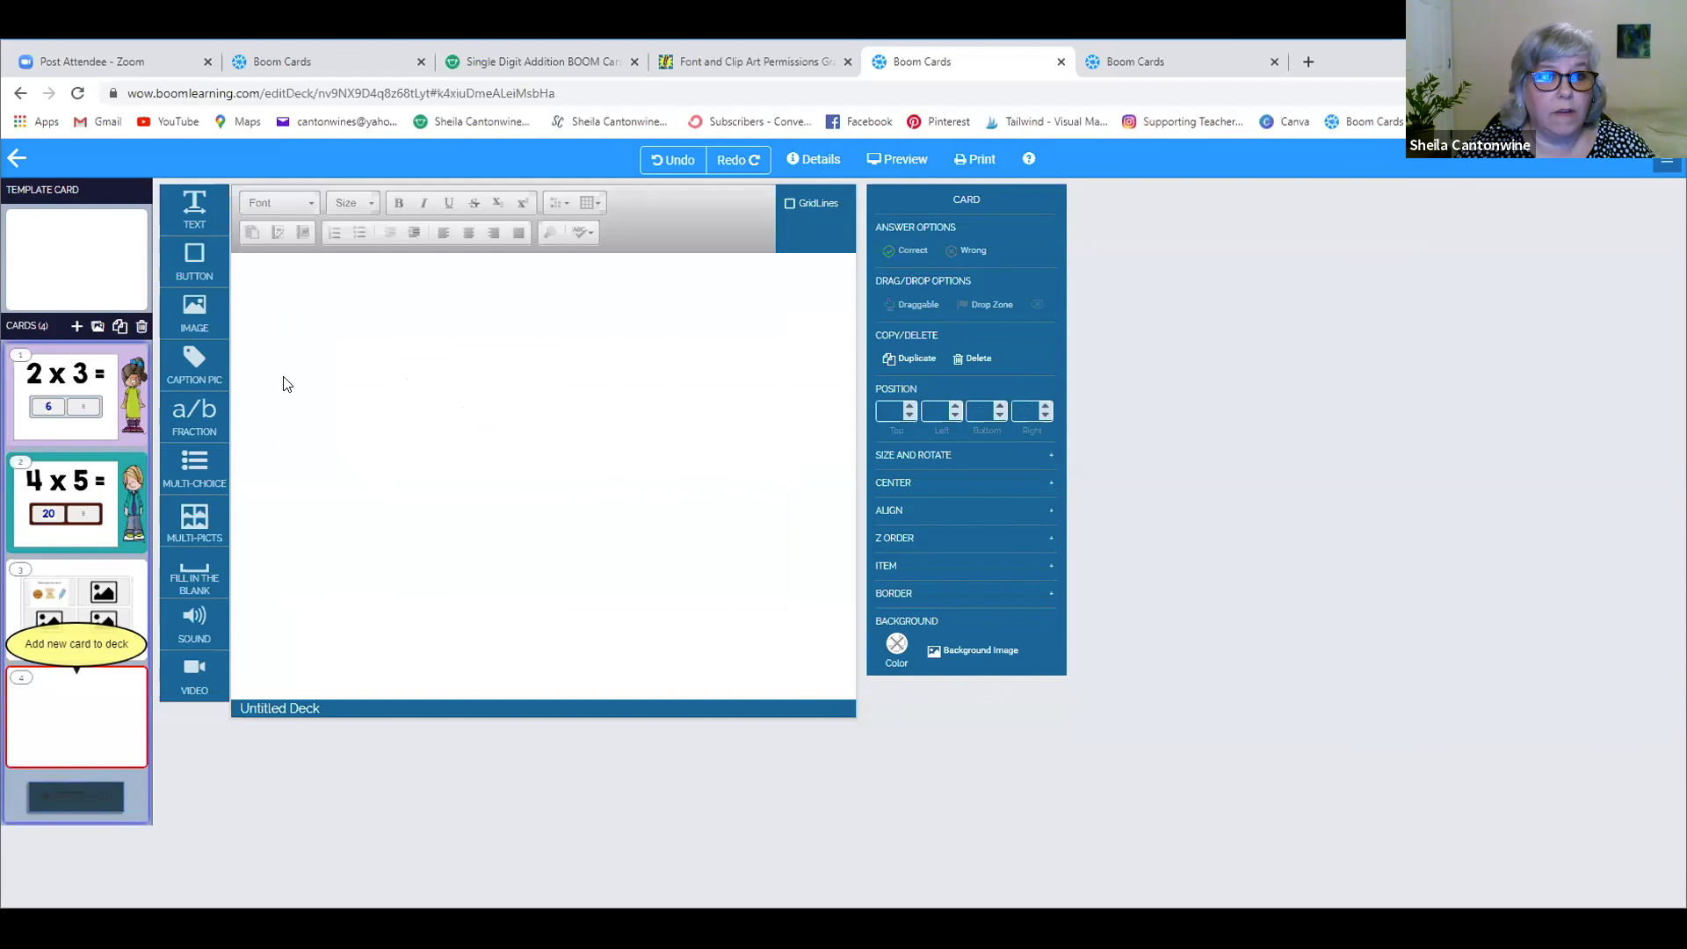
drag(194, 208, 438, 357)
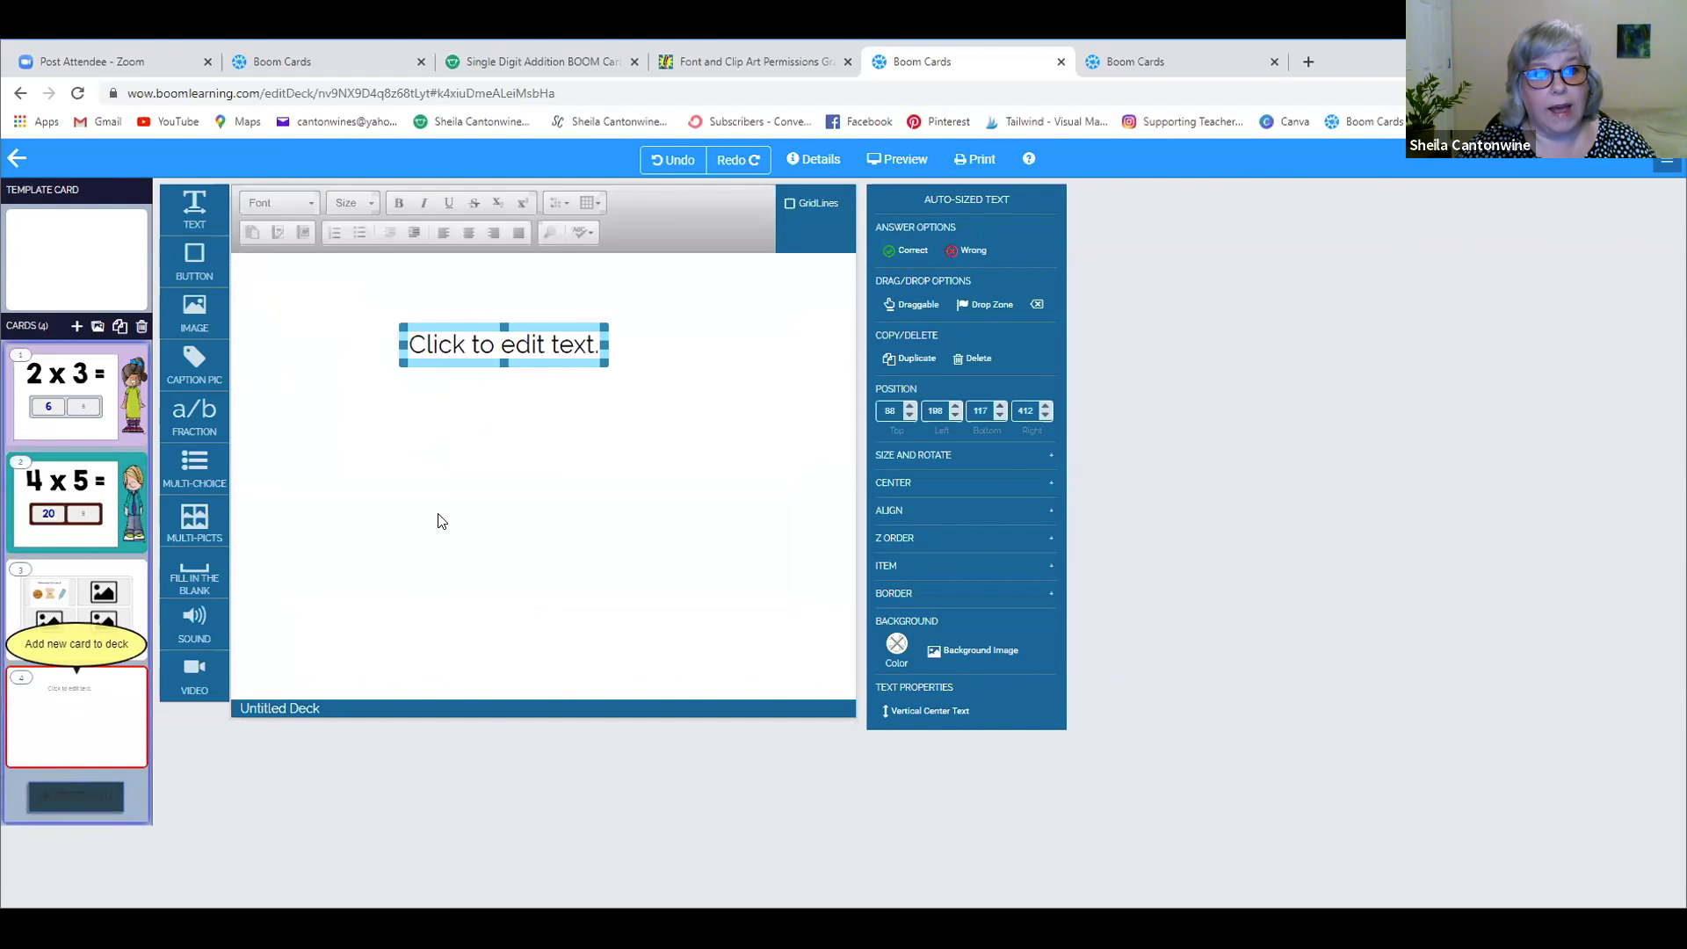
double_click(449, 345)
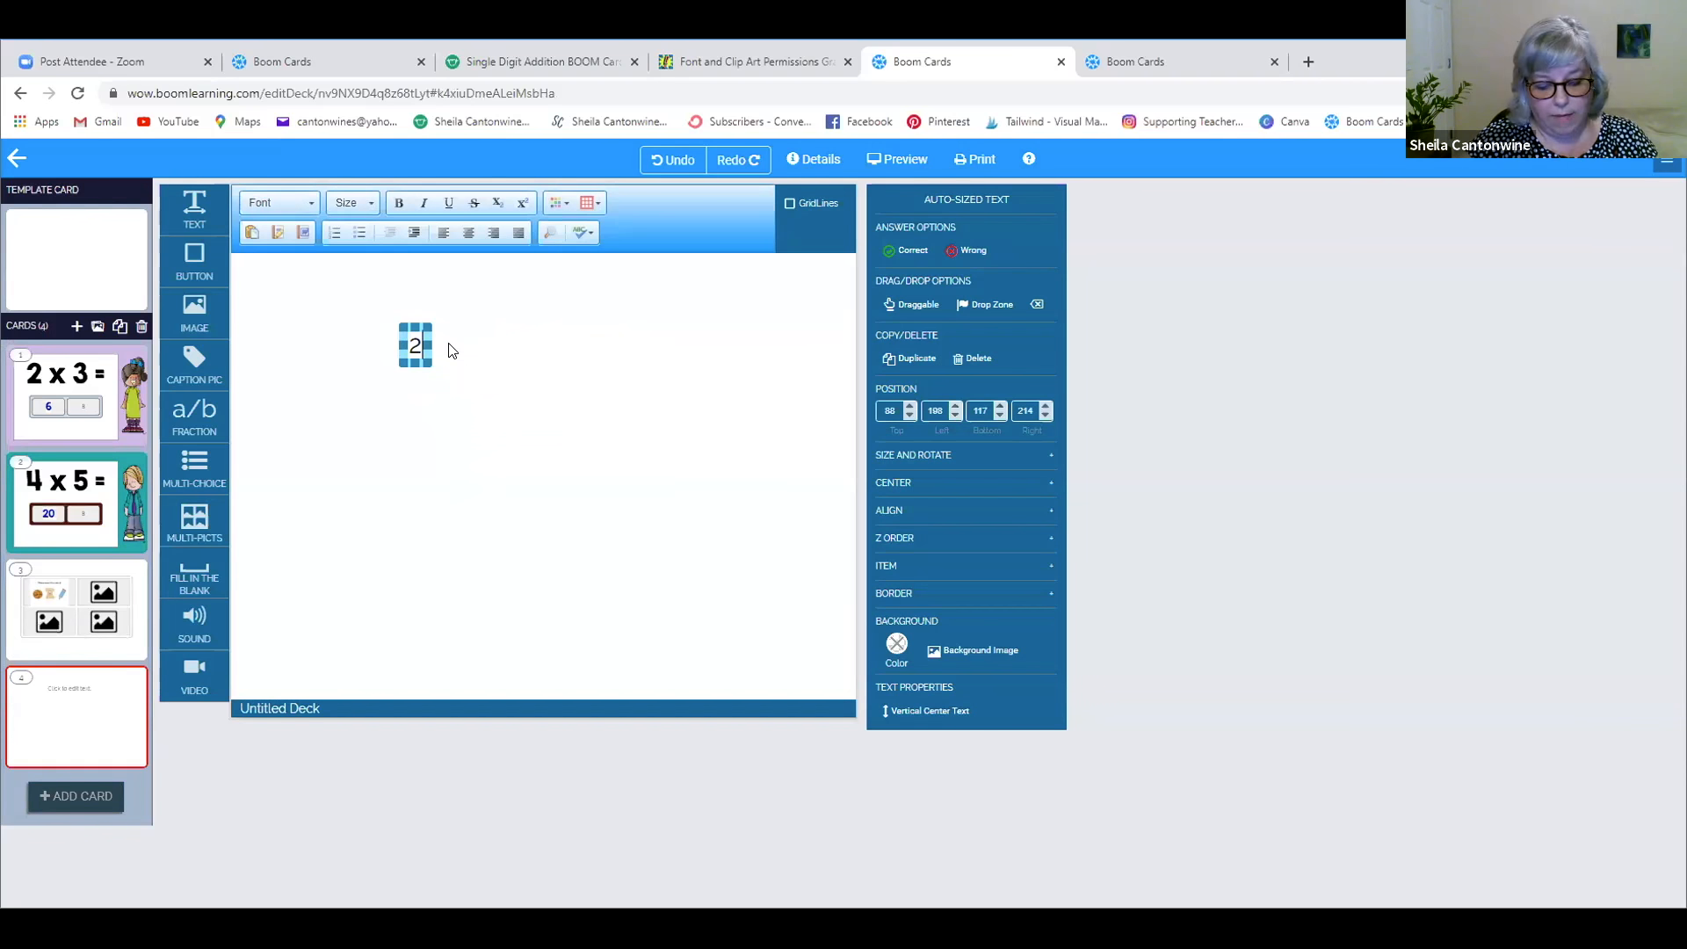
text(x 3)
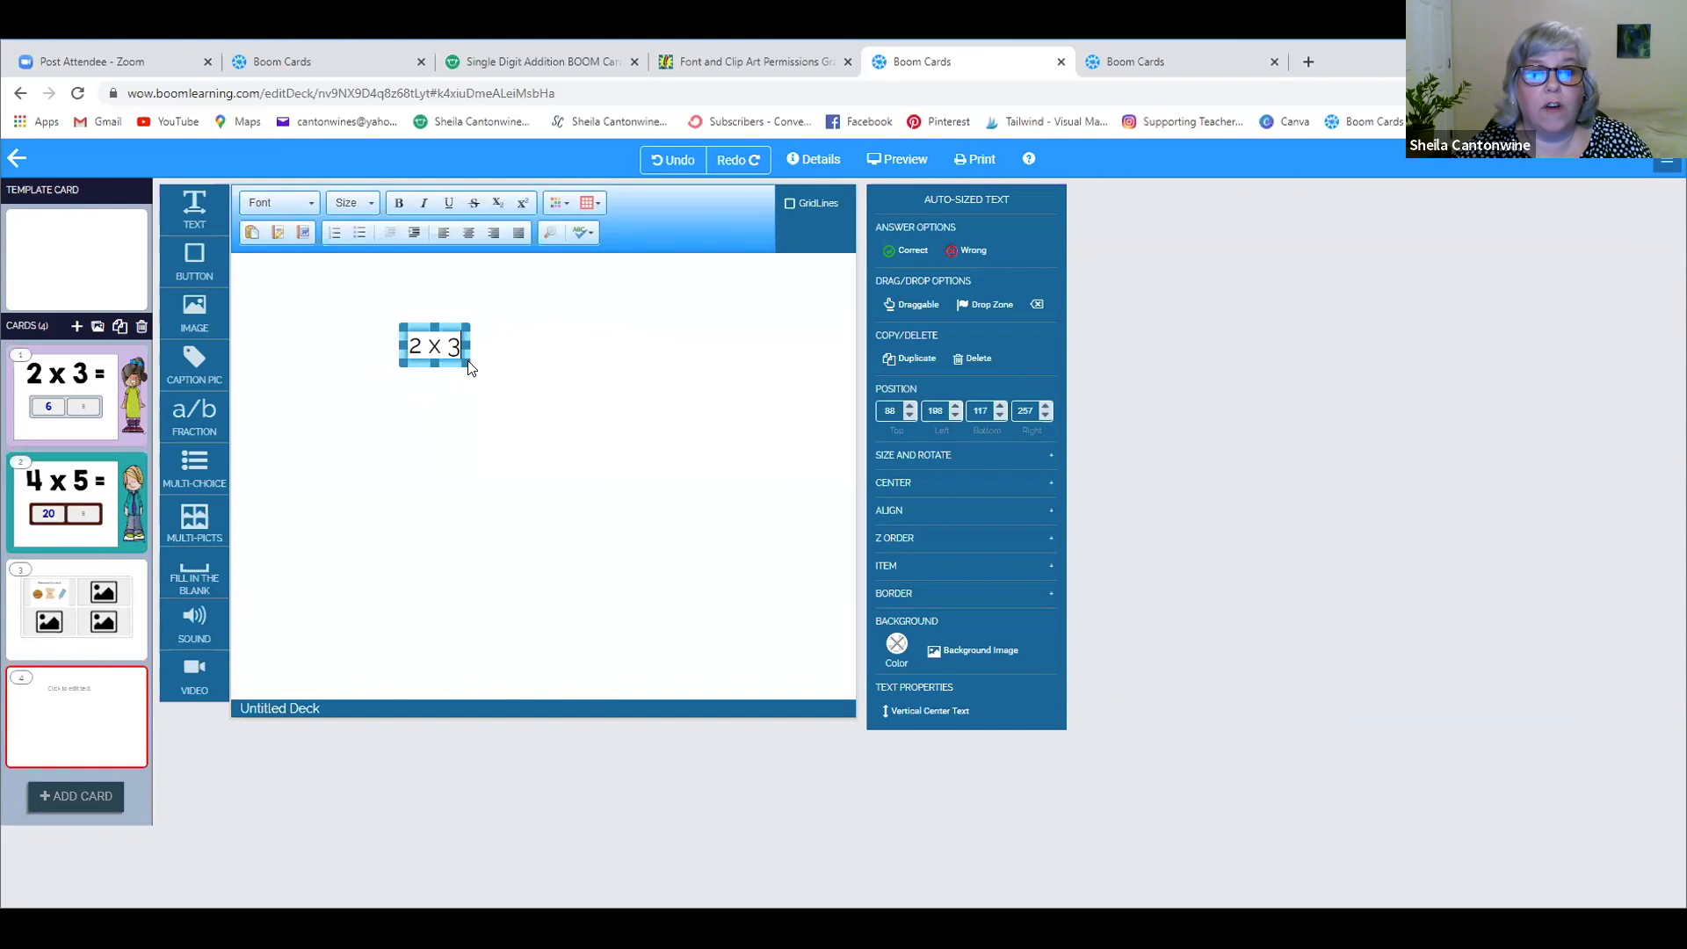
mouse_move(471, 366)
mouse_down()
mouse_move(524, 406)
mouse_move(476, 368)
mouse_up()
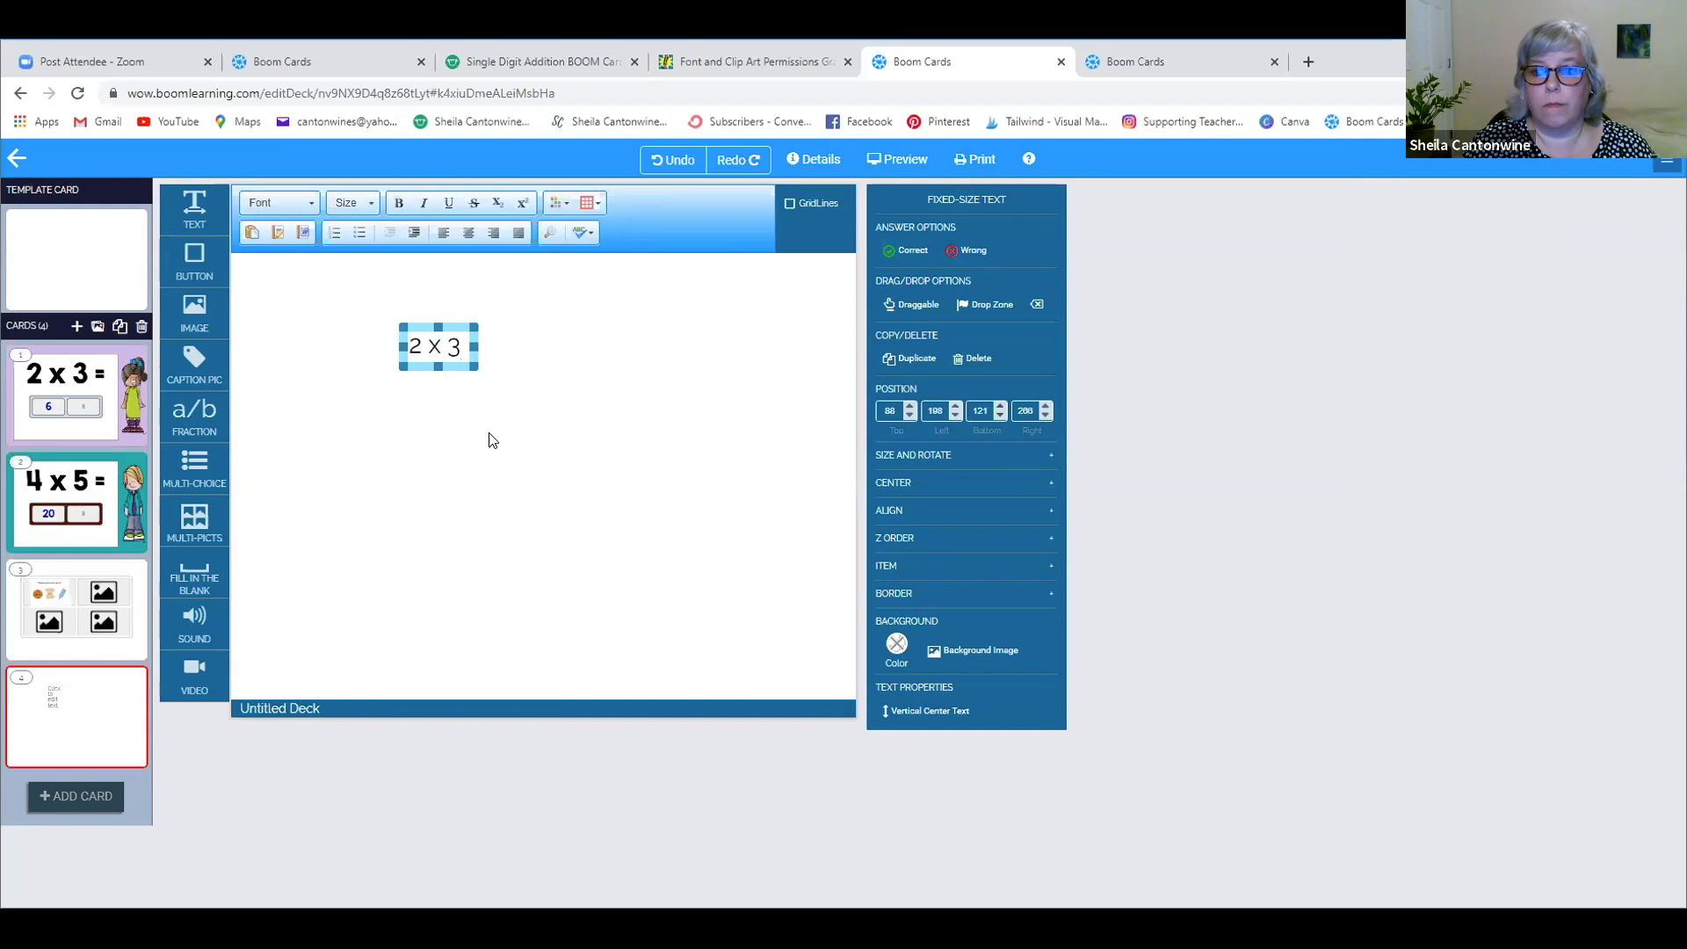
- Examine the uploaded card images and topic folders in the Image Manager, down to the page numbers at the end of the list
click(1135, 62)
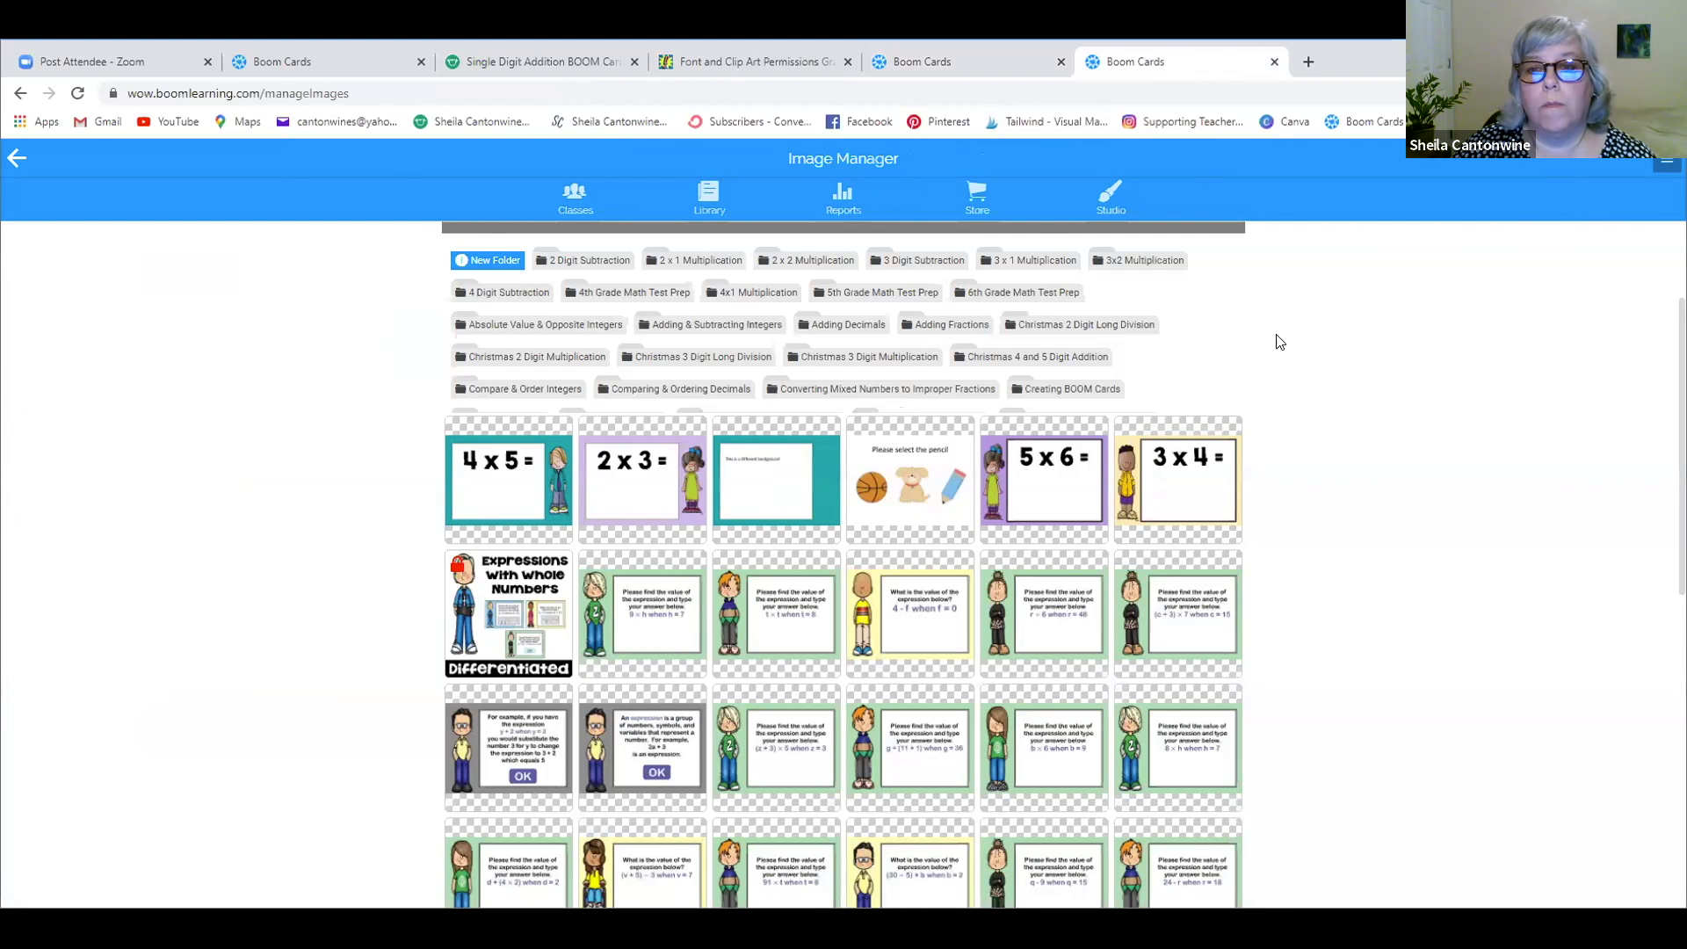
scroll(1279, 369, down, 5)
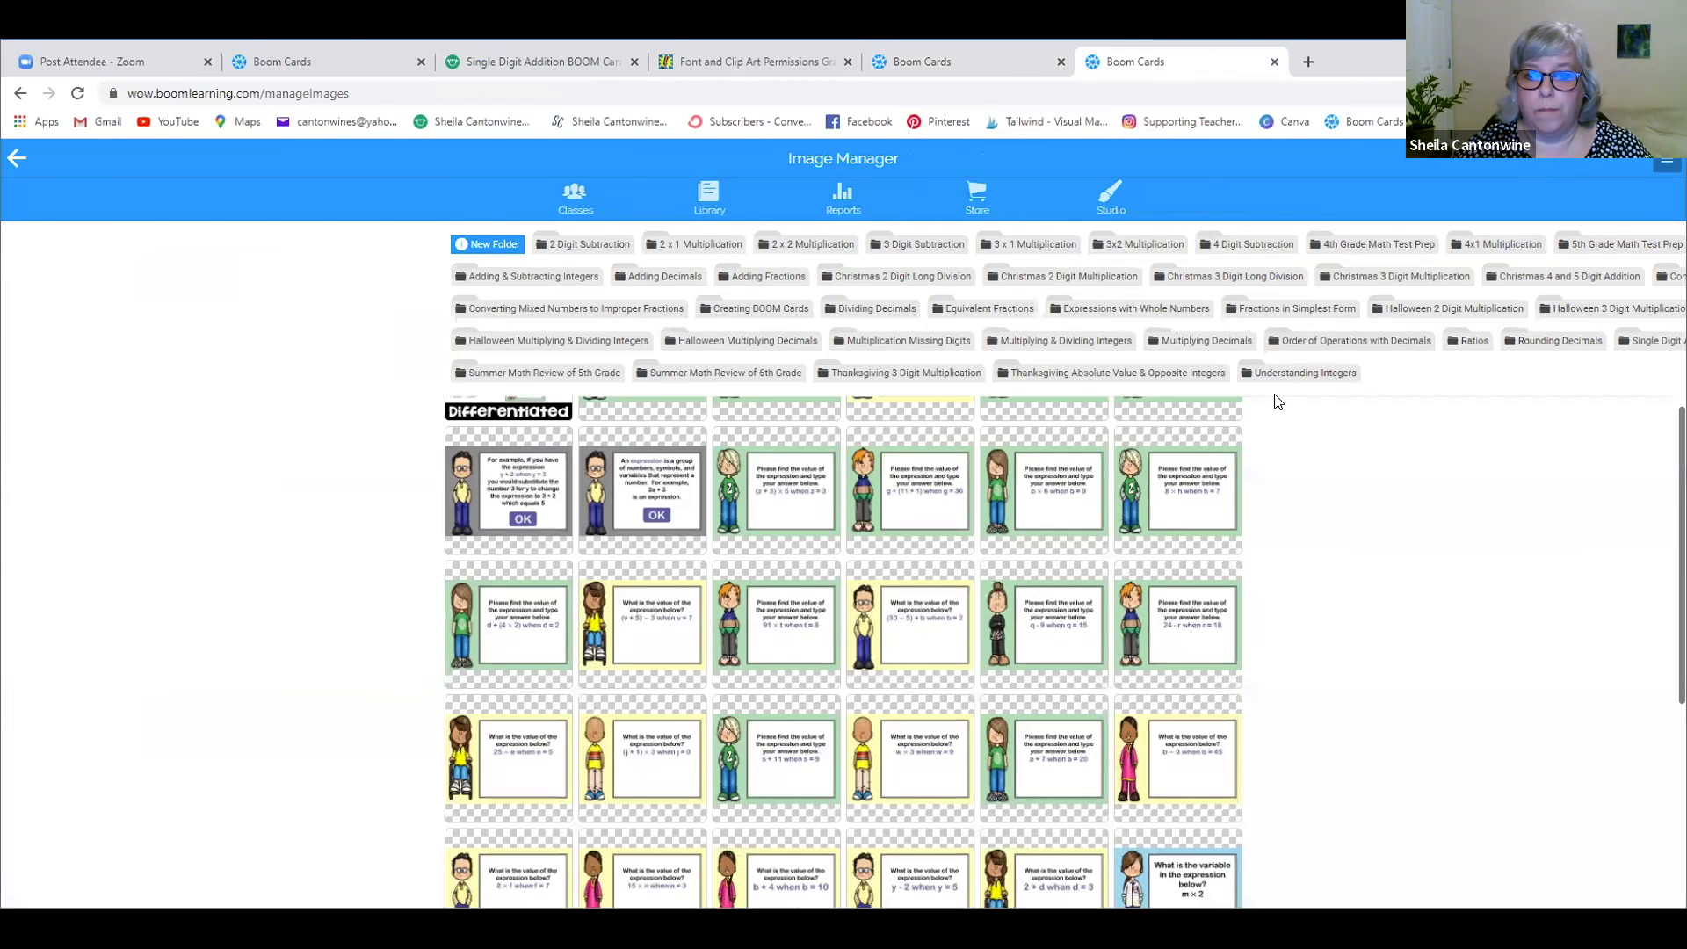
scroll(1278, 401, down, 2)
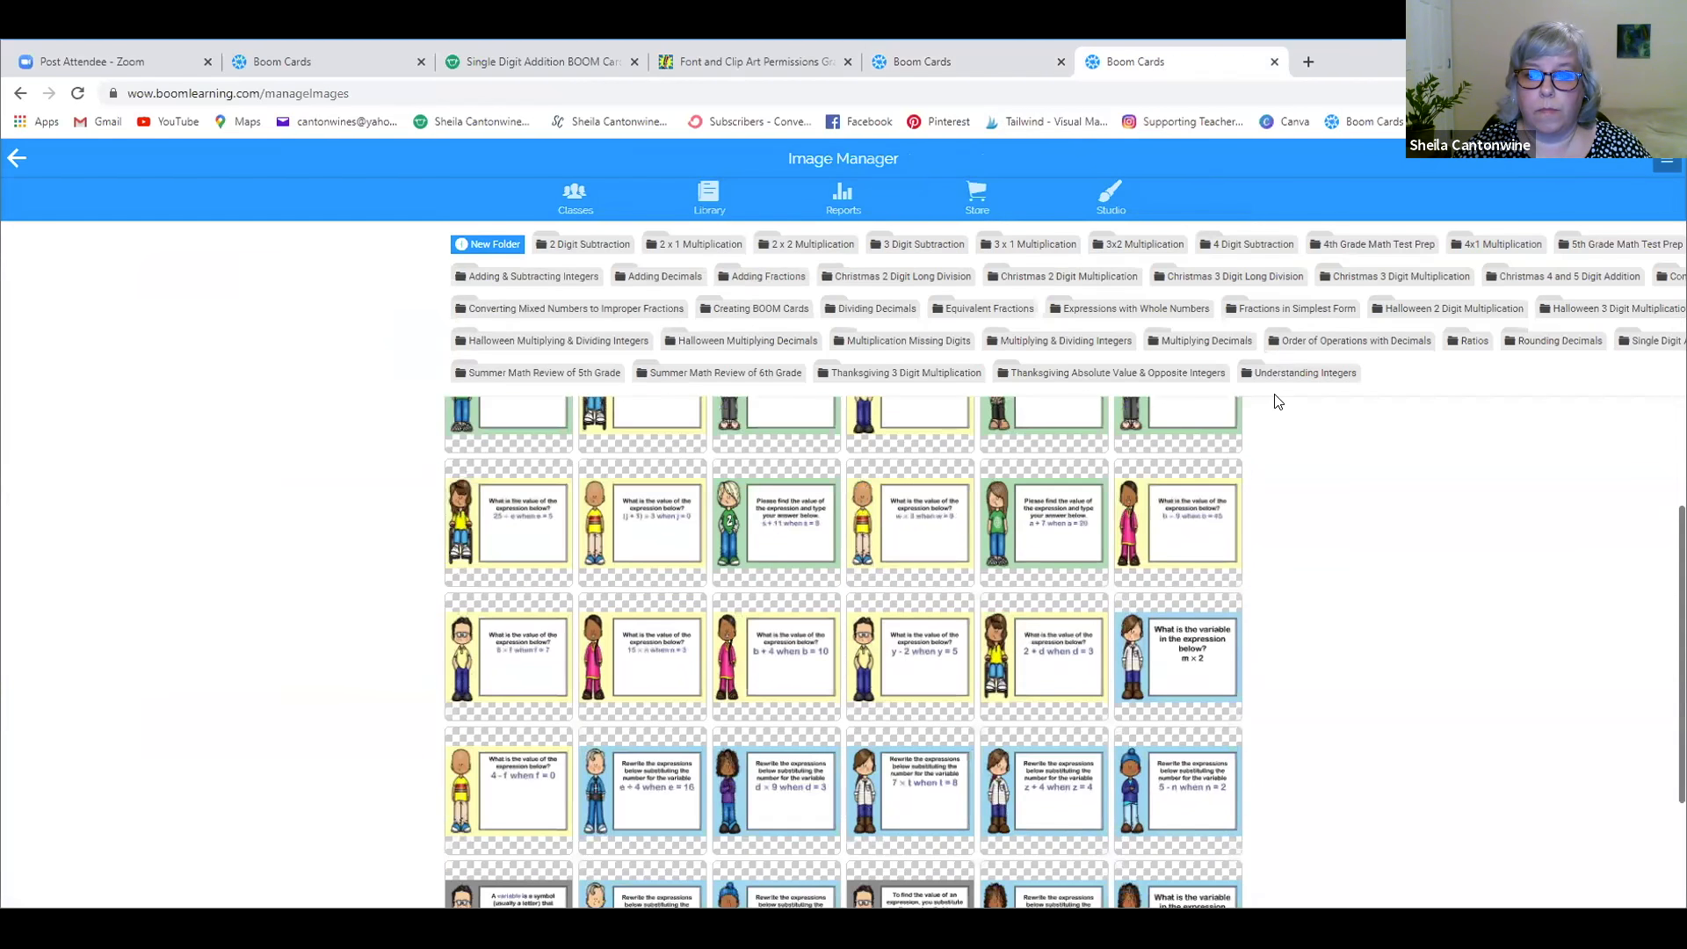
scroll(1279, 402, down, 2)
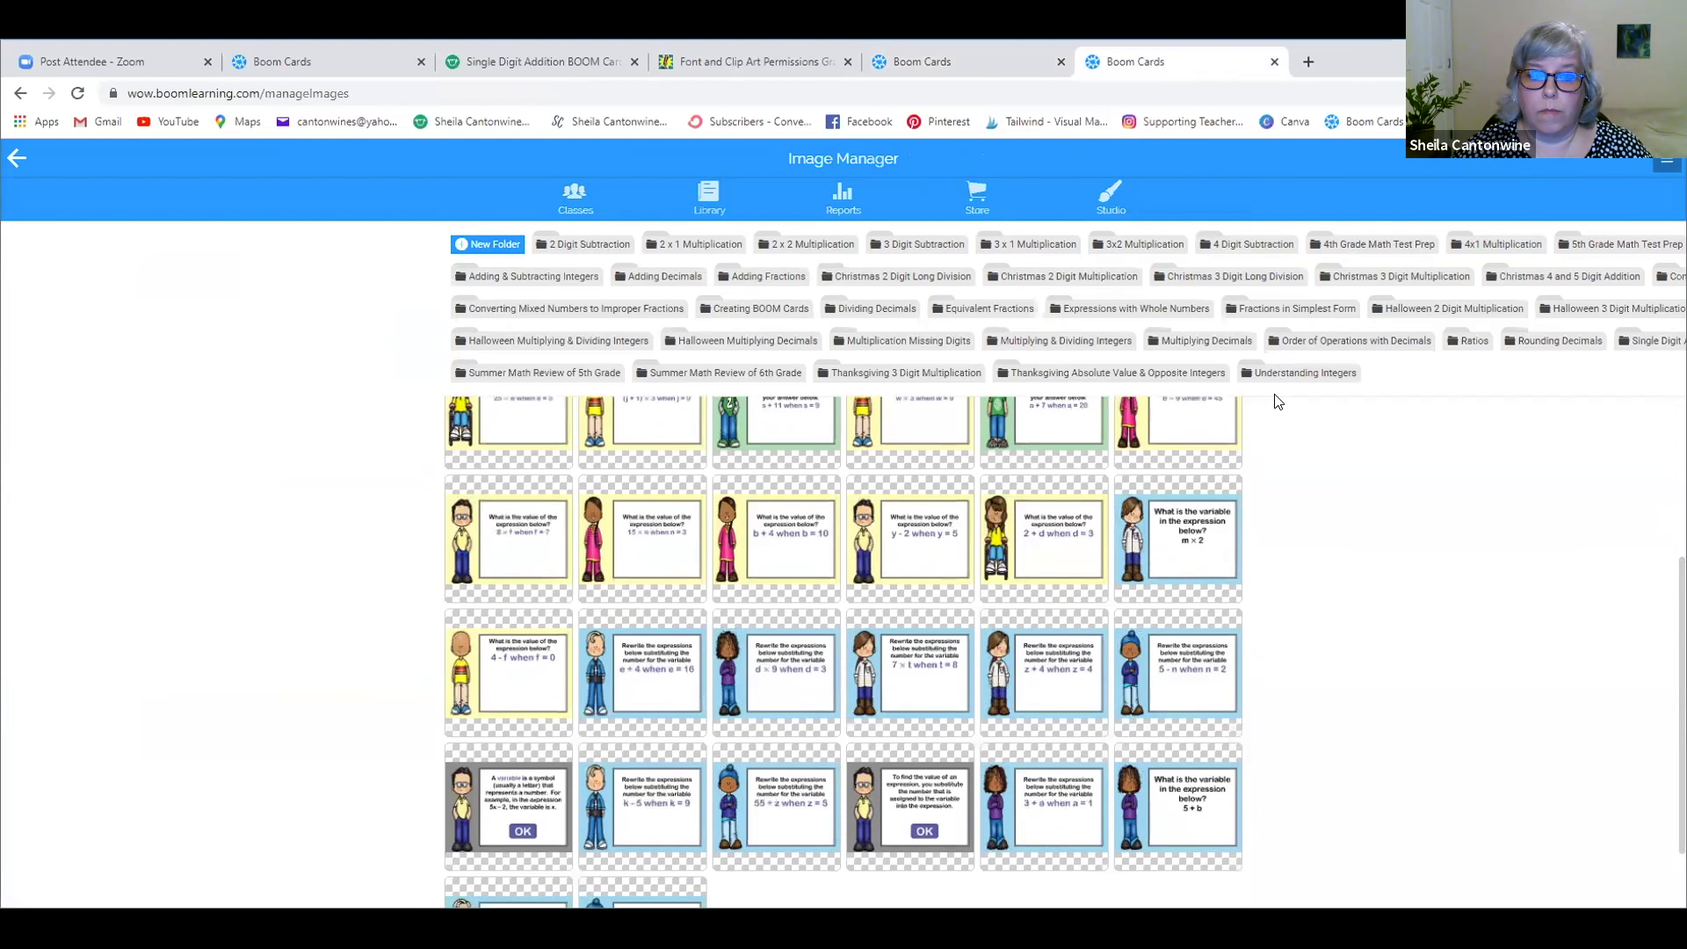
scroll(1278, 402, down, 1)
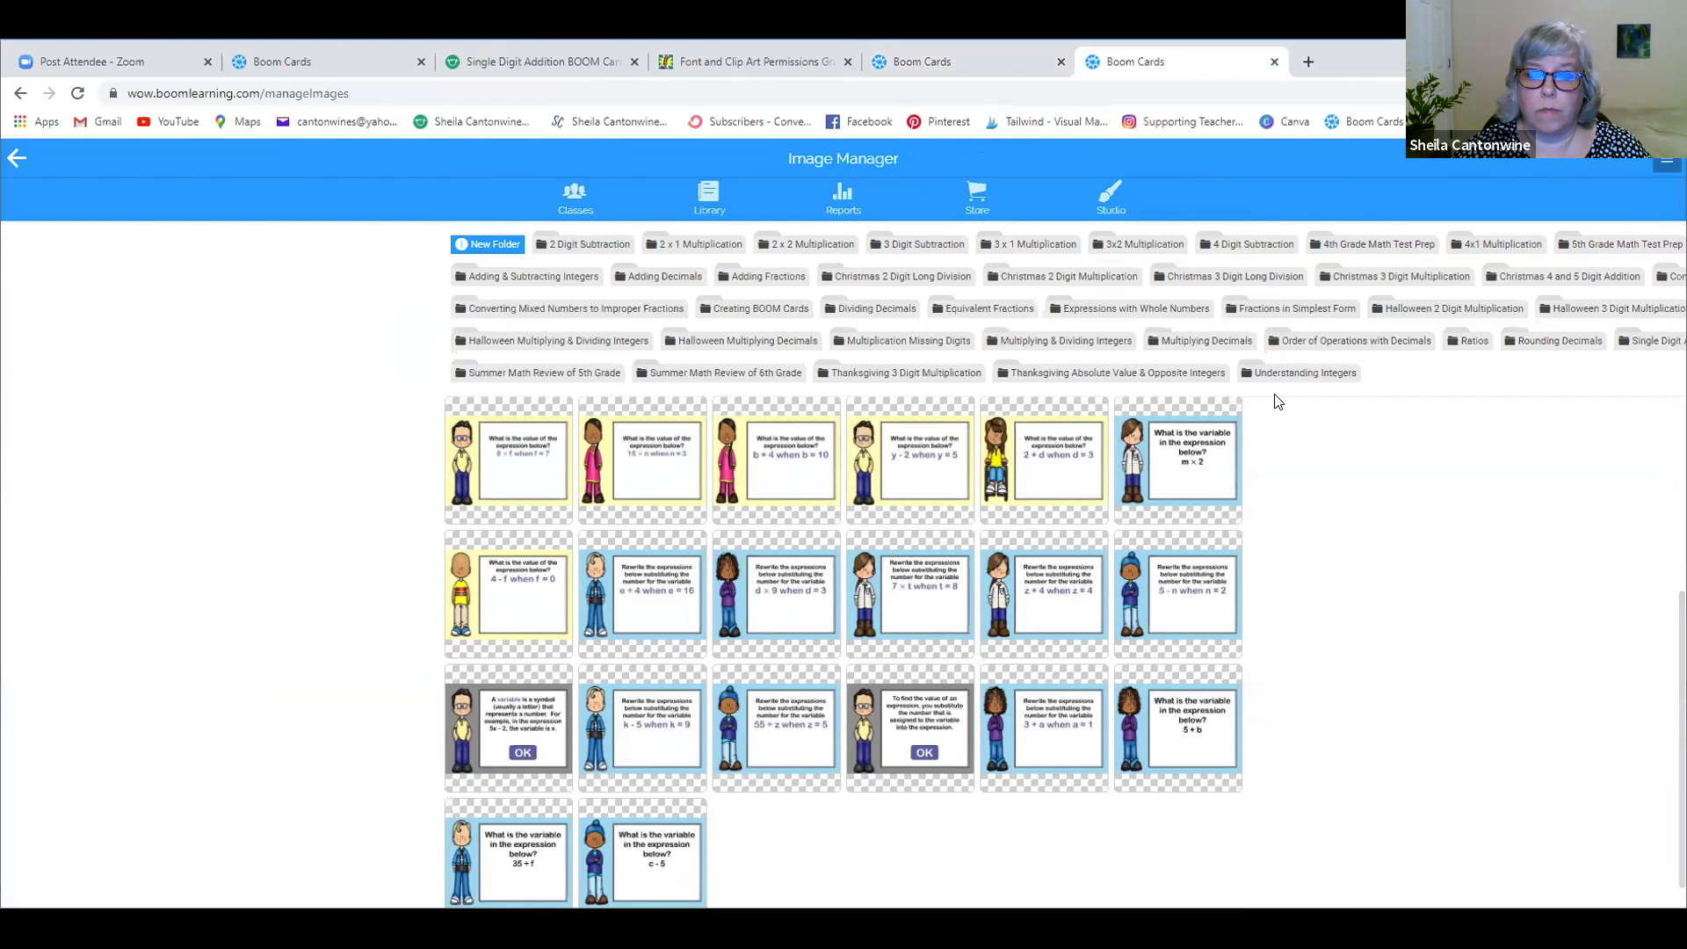
scroll(1278, 401, down, 1)
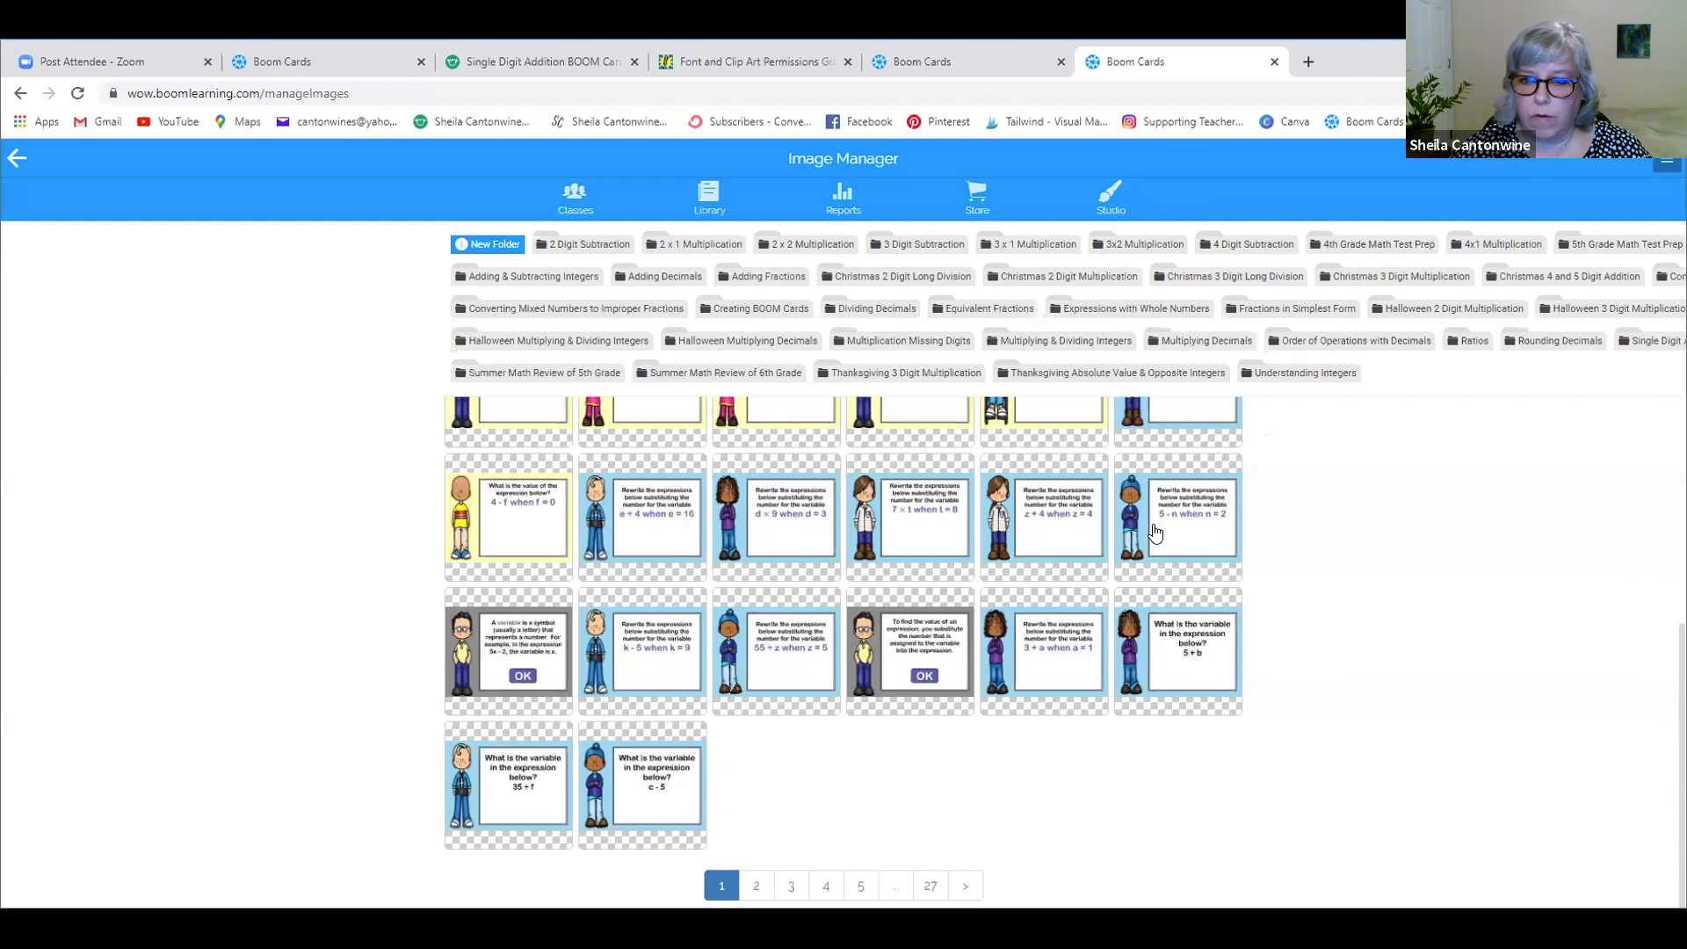
scroll(1156, 532, up, 2)
scroll(1155, 532, down, 2)
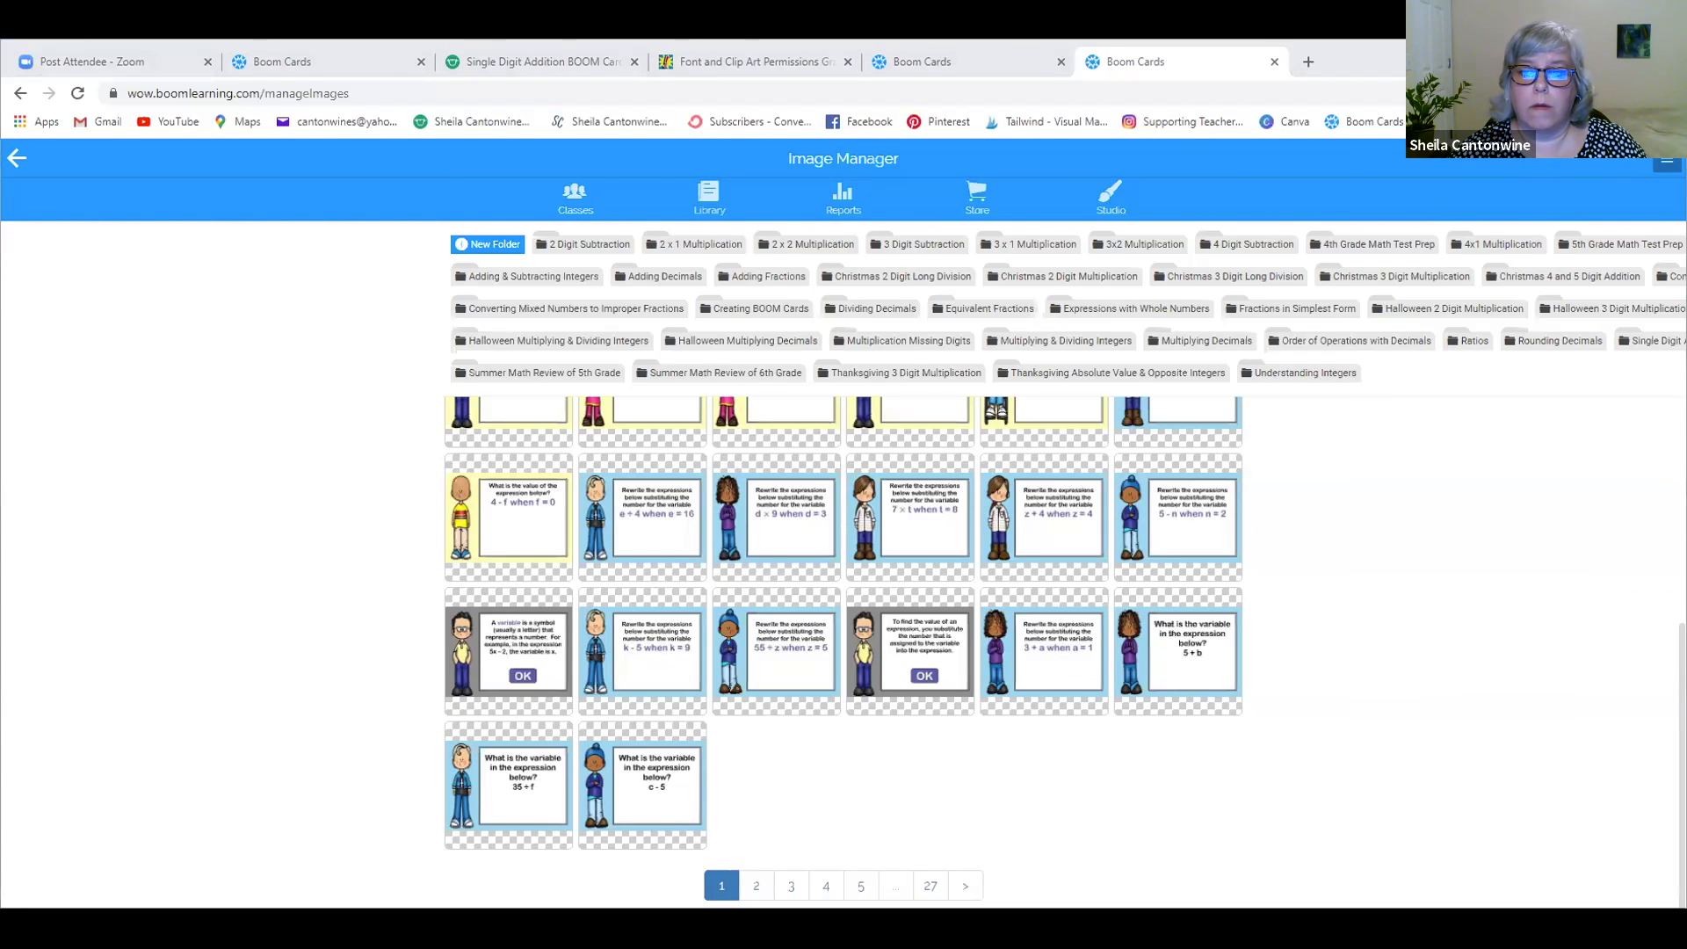
- Switch to PowerPoint and browse the C: drive for the Images folder inside Teachers Pay Teachers
click(364, 734)
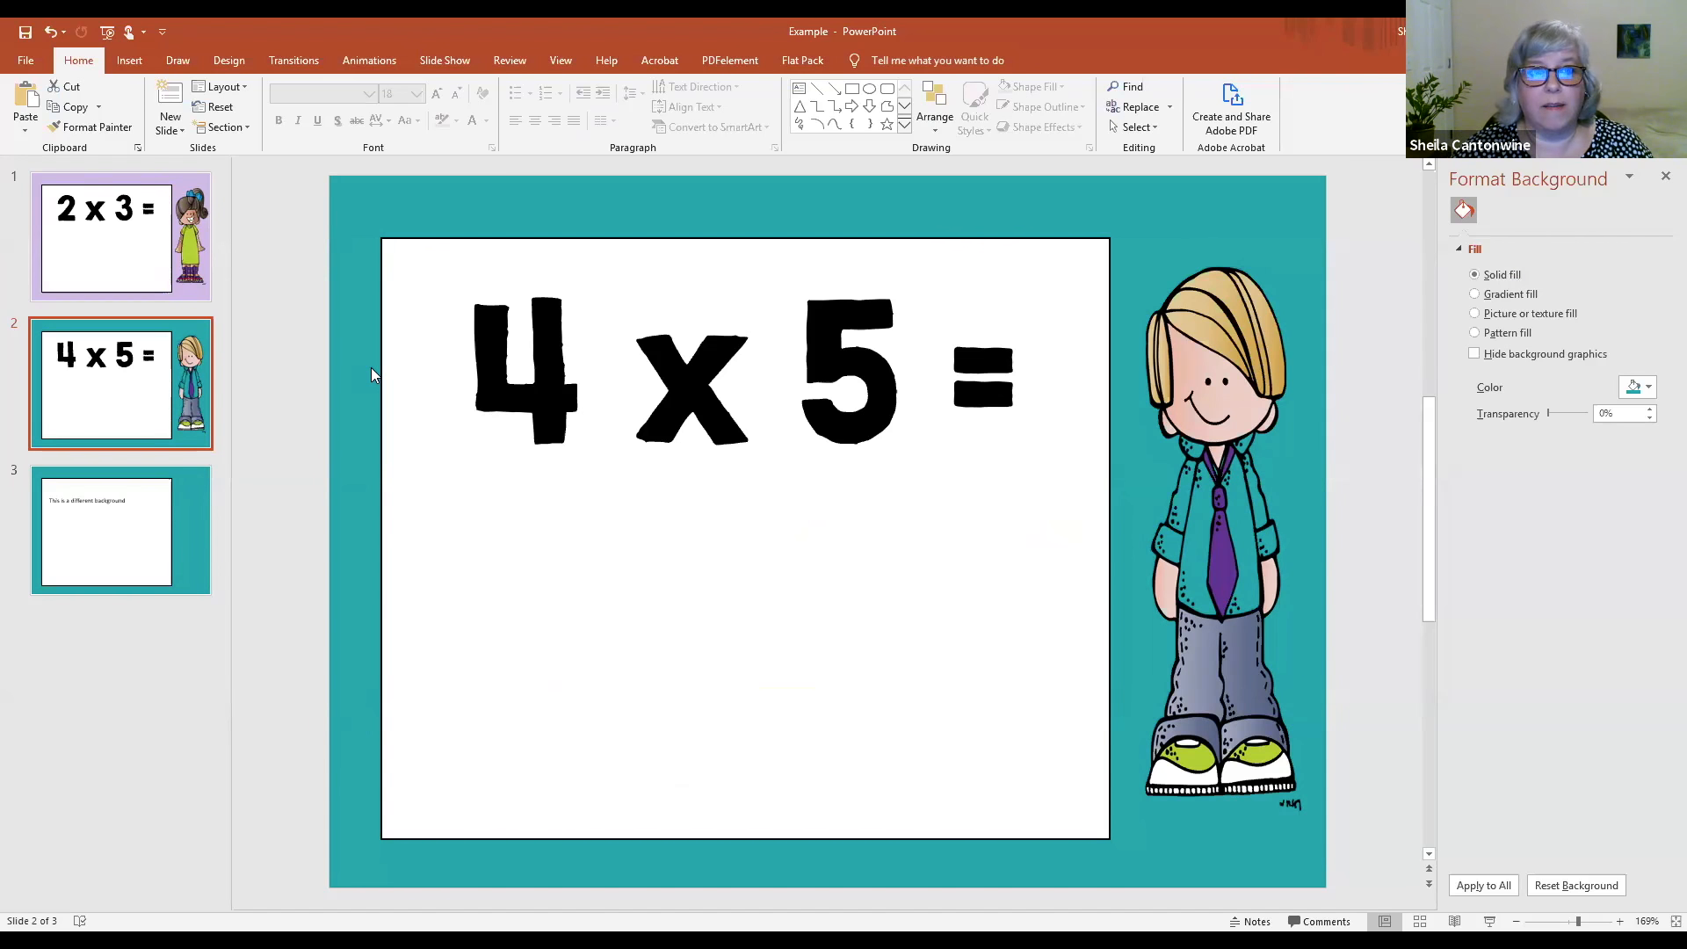
click(28, 59)
click(51, 174)
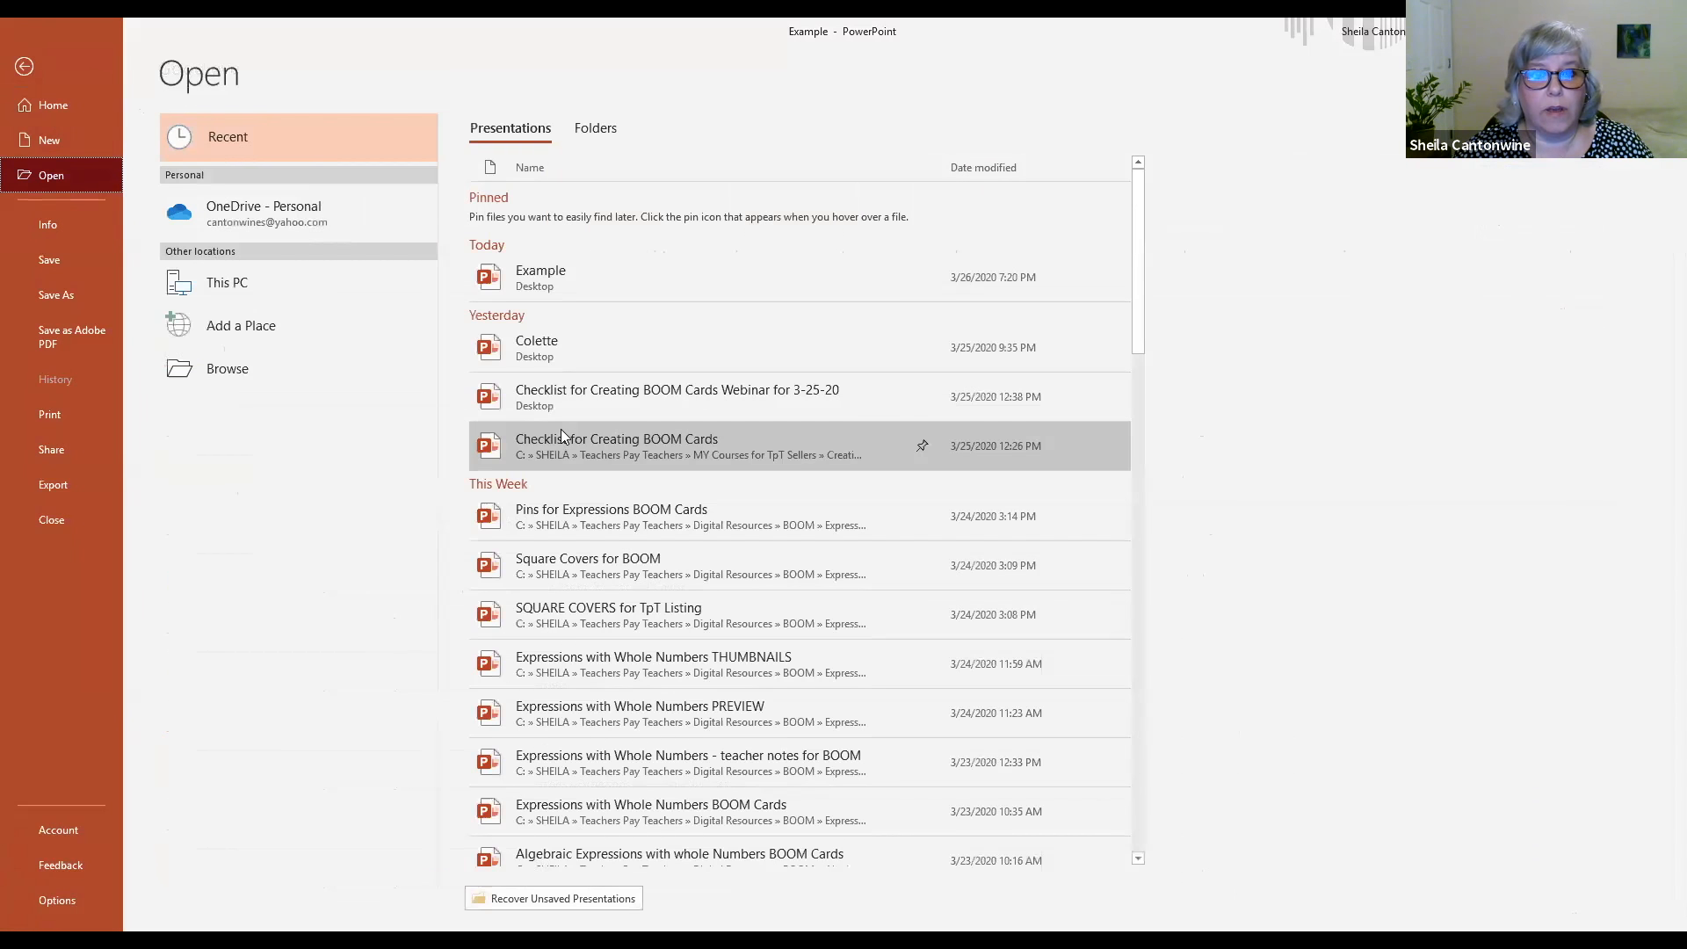
click(228, 372)
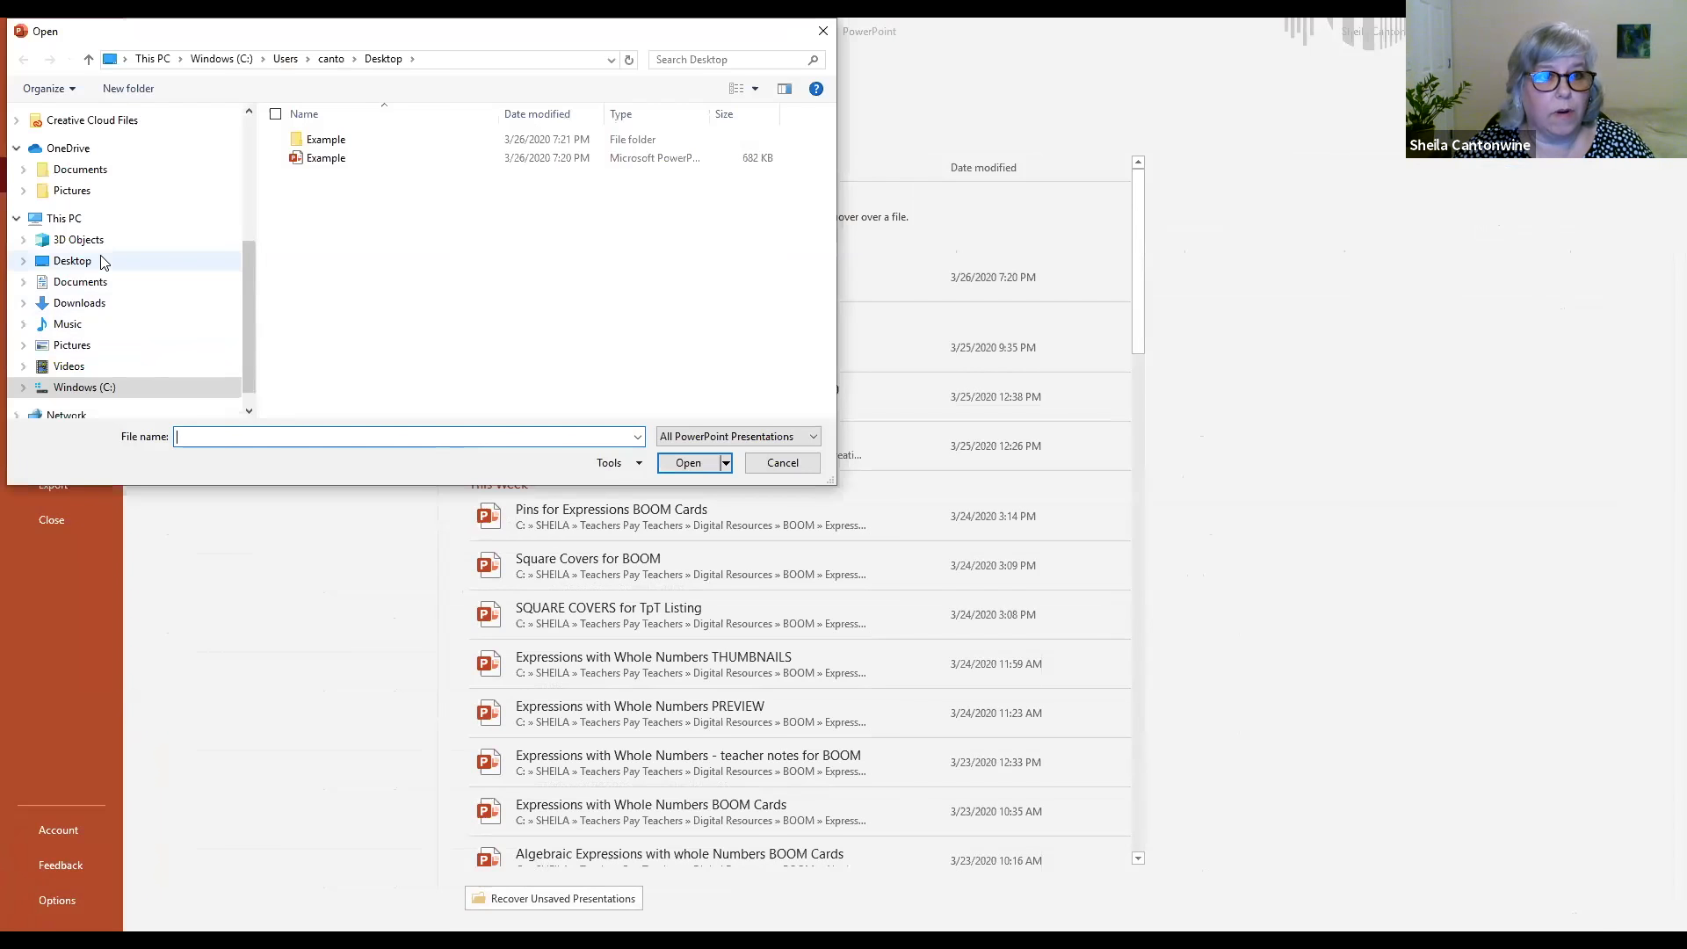
click(95, 384)
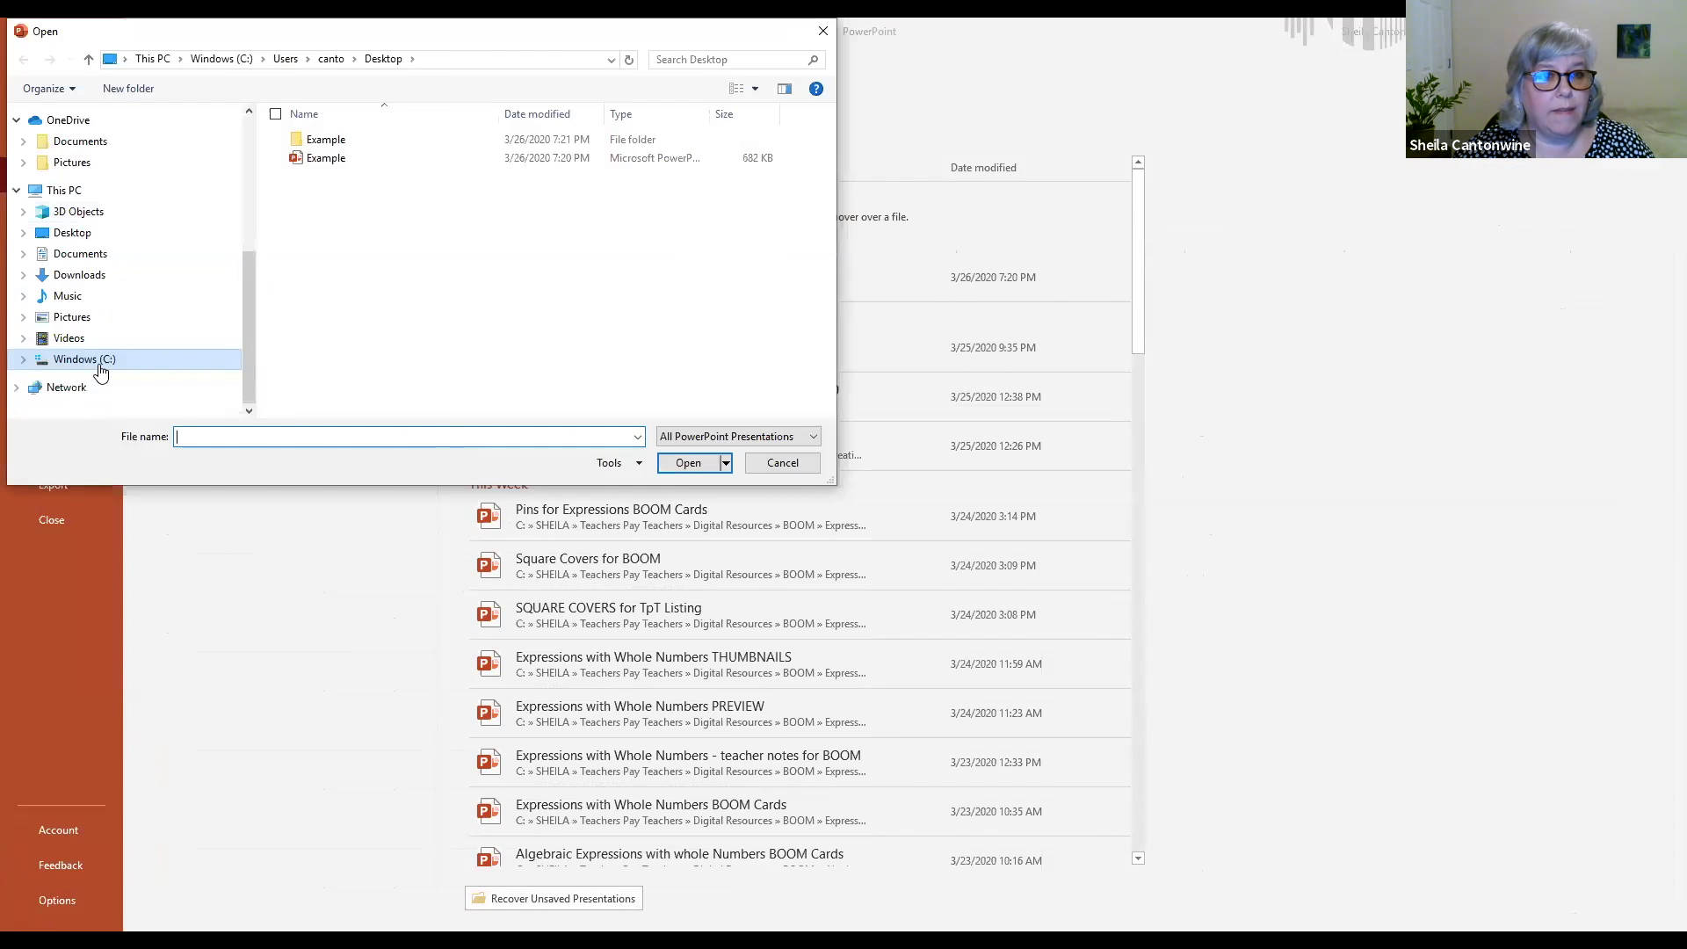
double_click(335, 201)
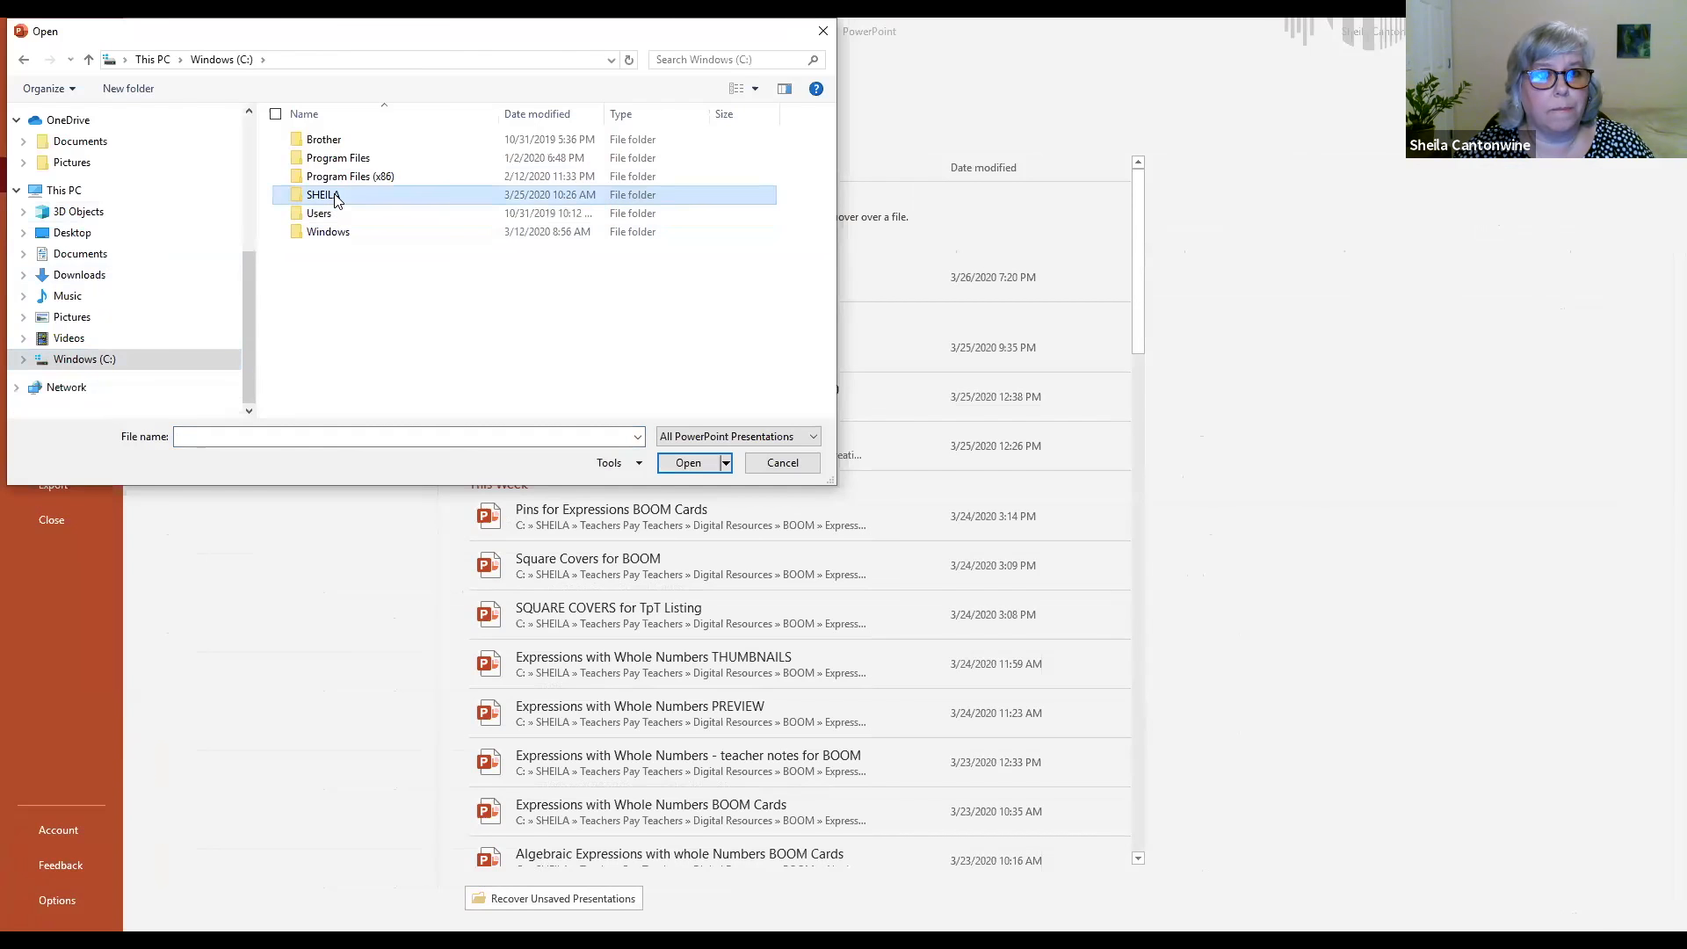
scroll(364, 230, down, 6)
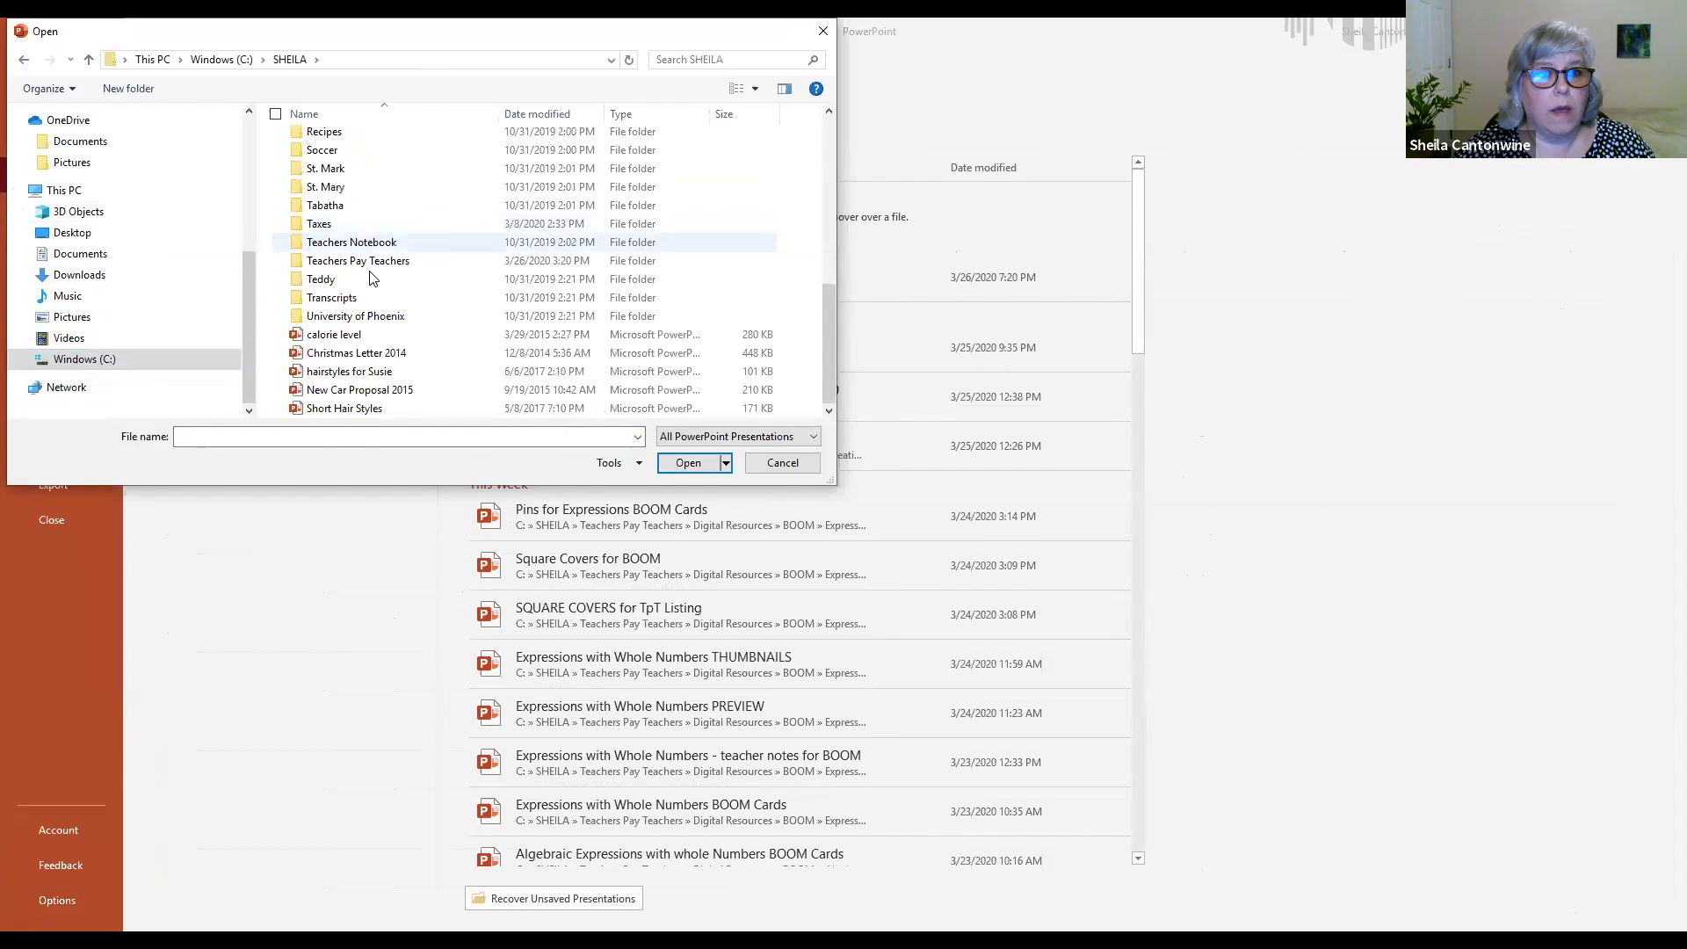
double_click(369, 261)
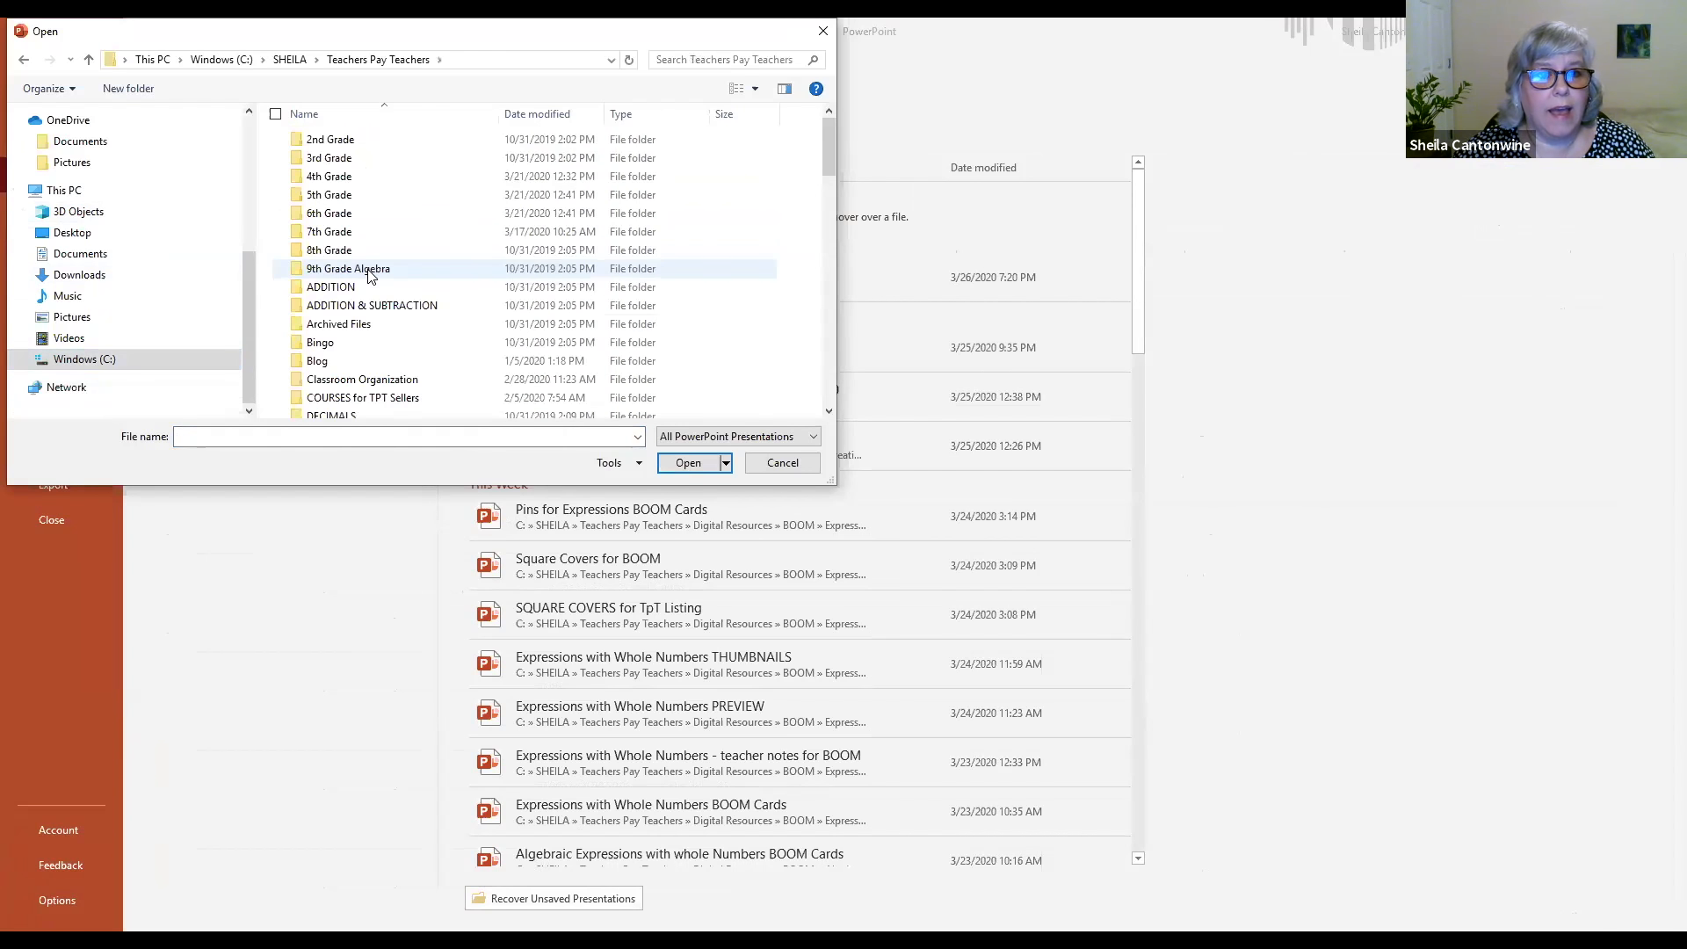
scroll(369, 276, down, 8)
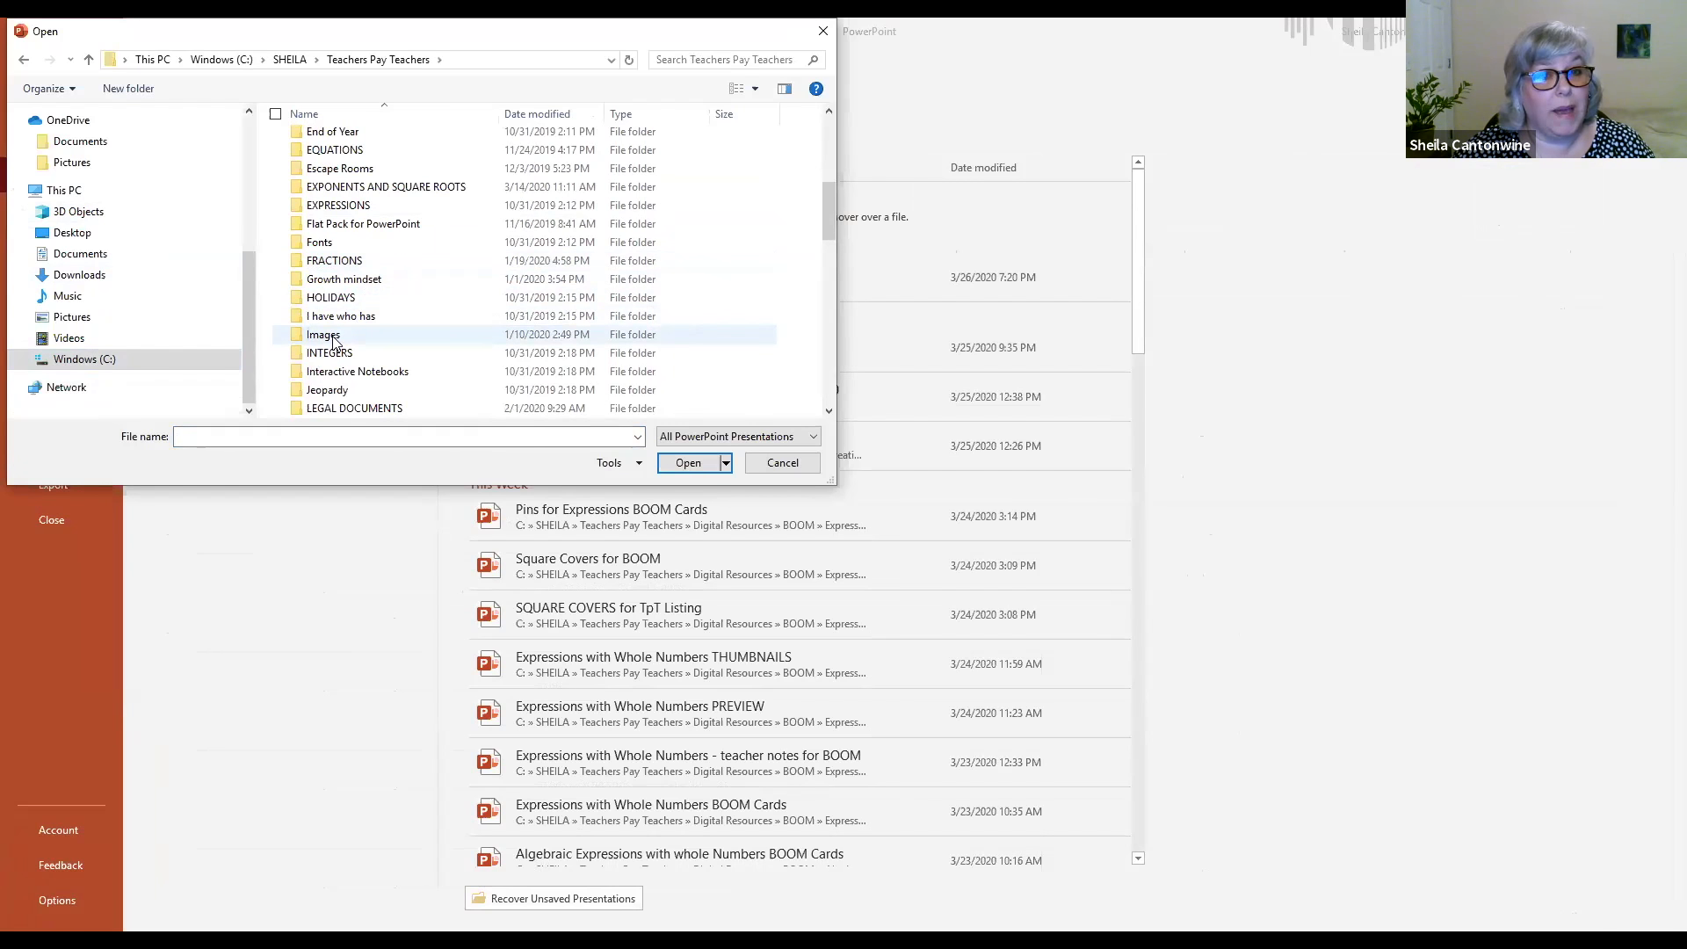
double_click(332, 338)
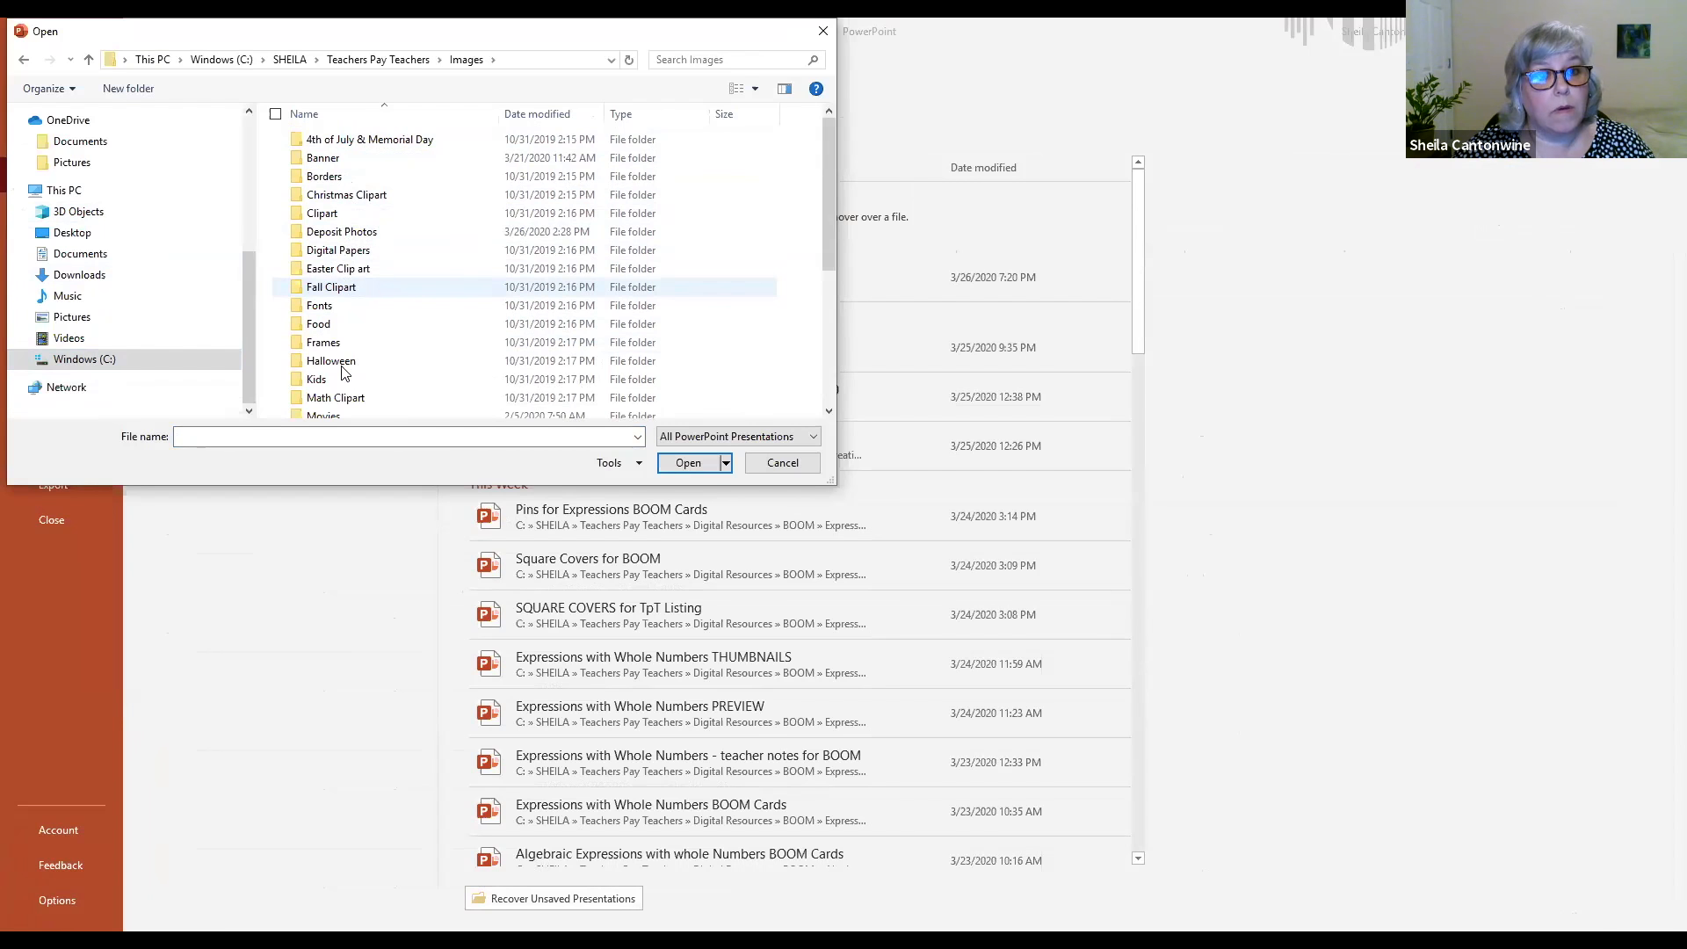
- View how the Kids clip art is organized, down to the Math Class set inside Whimsy Clips
scroll(341, 369, down, 4)
scroll(343, 371, up, 4)
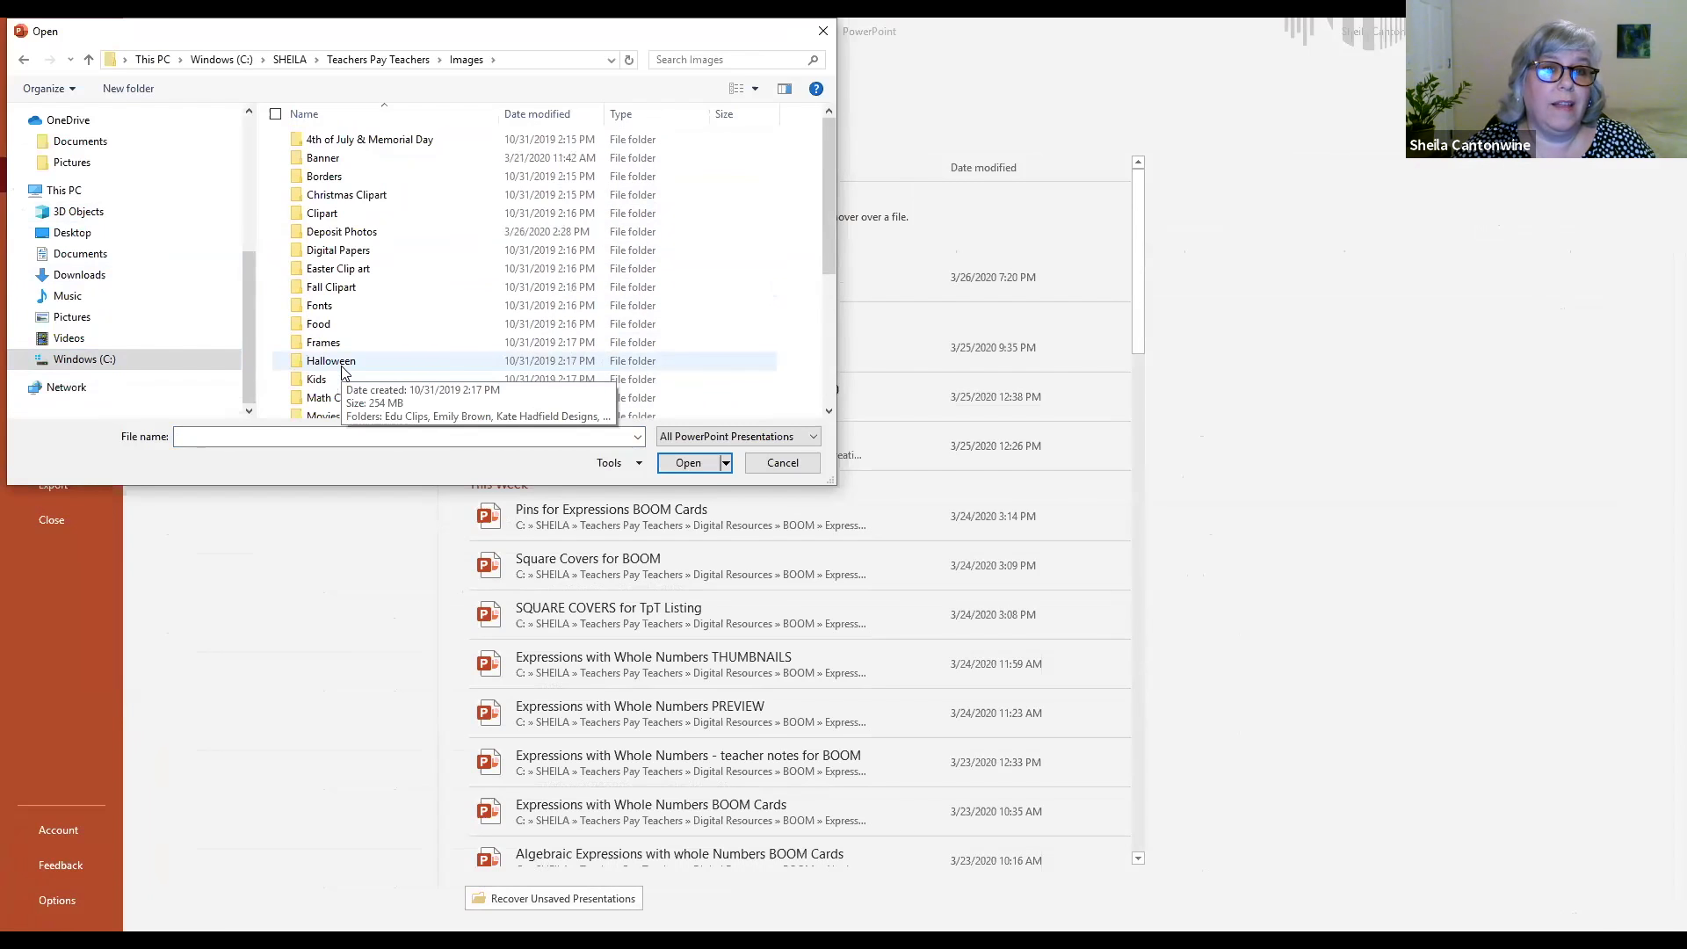
scroll(395, 263, down, 1)
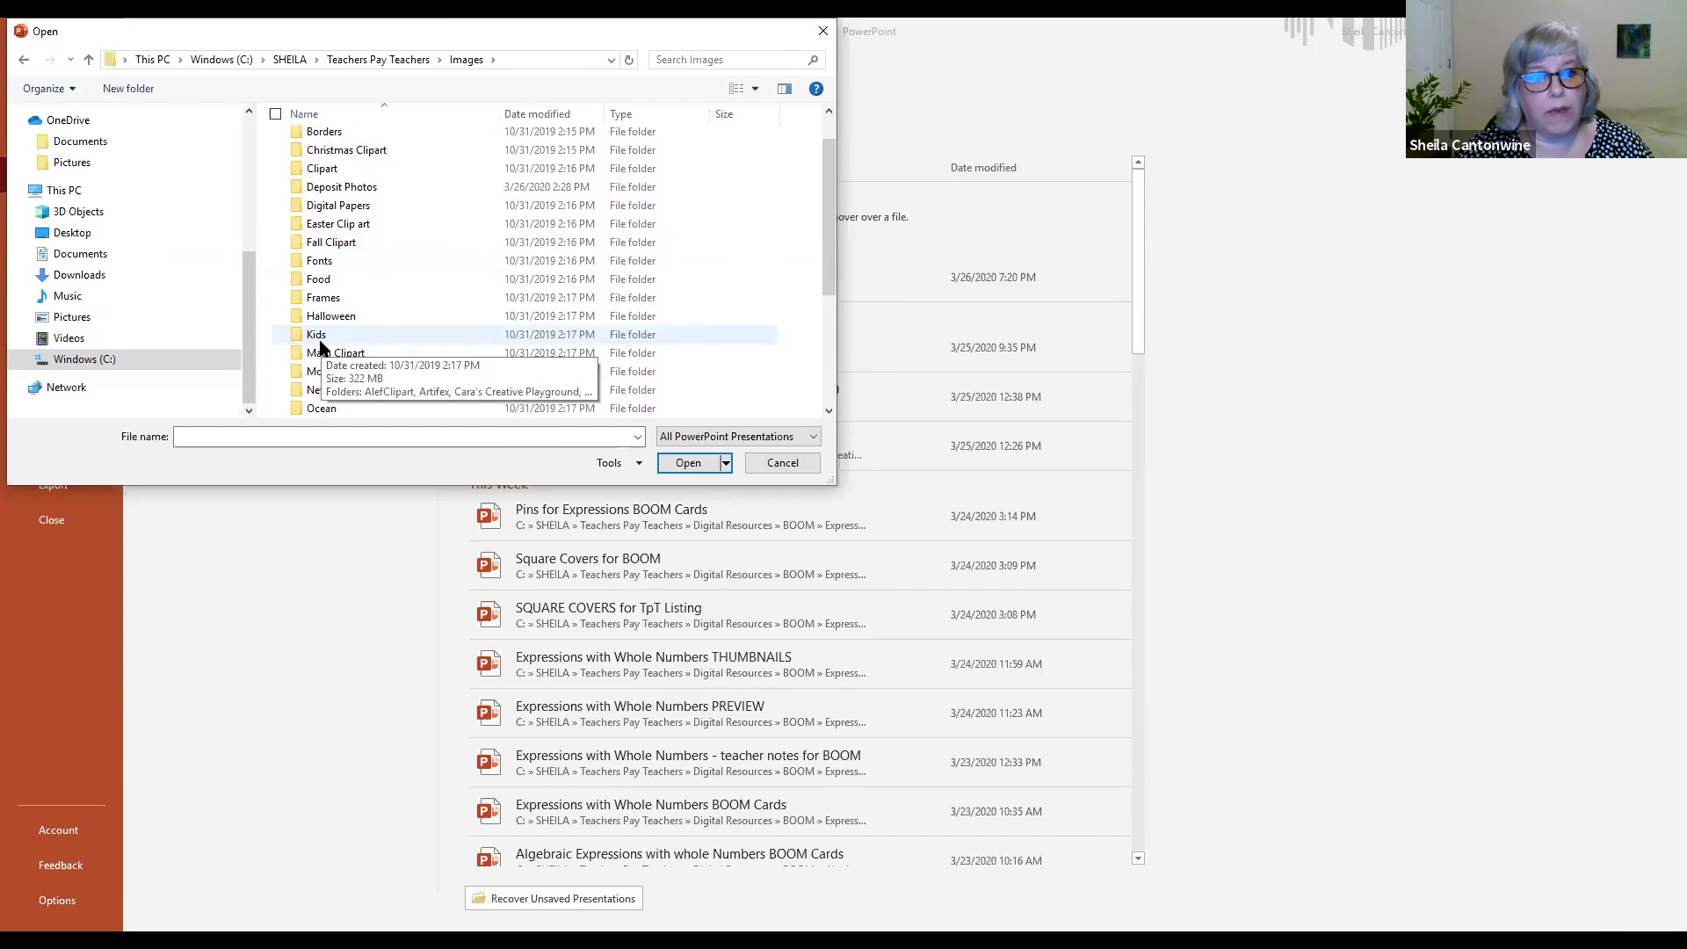
double_click(317, 337)
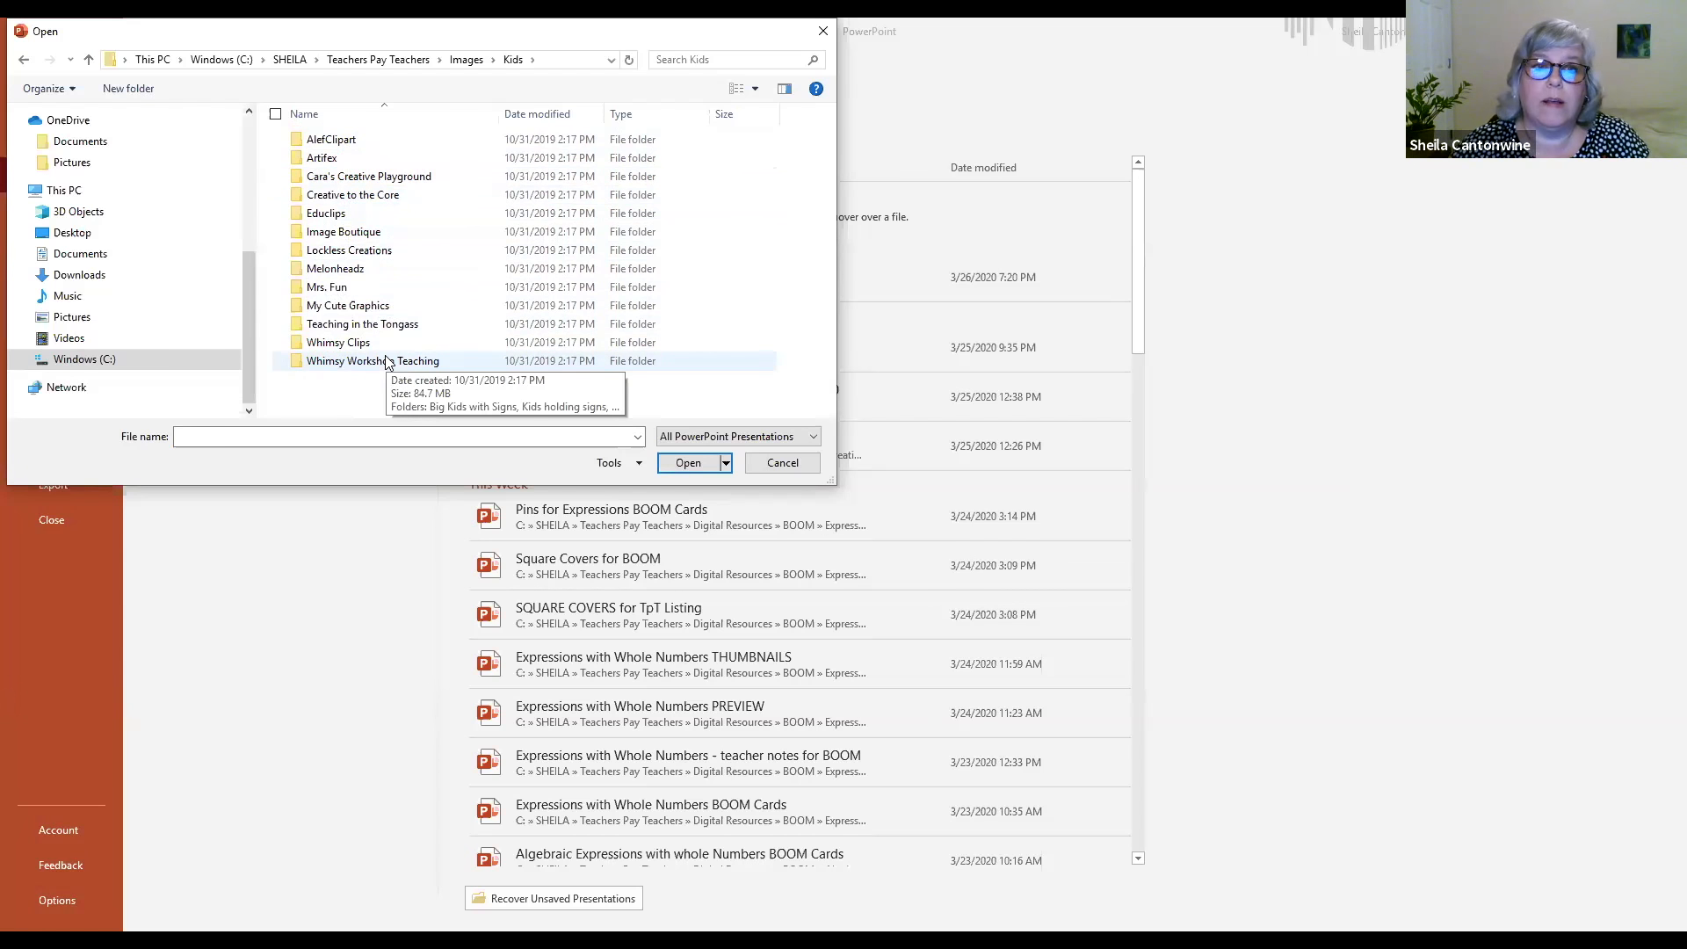
double_click(334, 346)
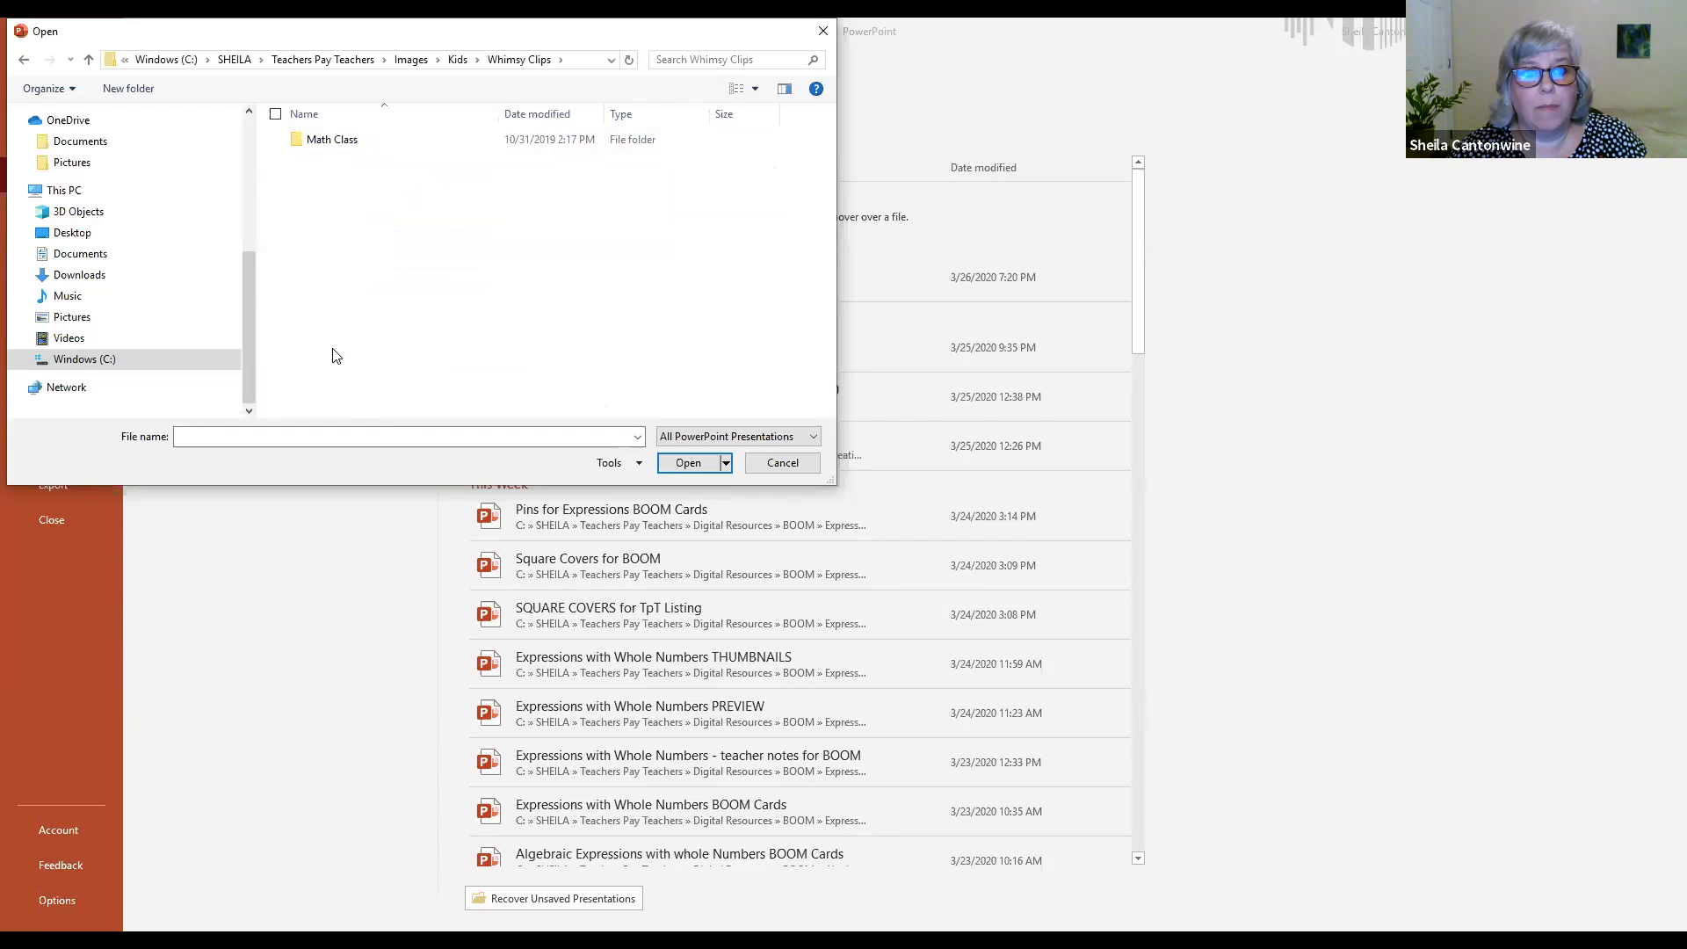
double_click(322, 140)
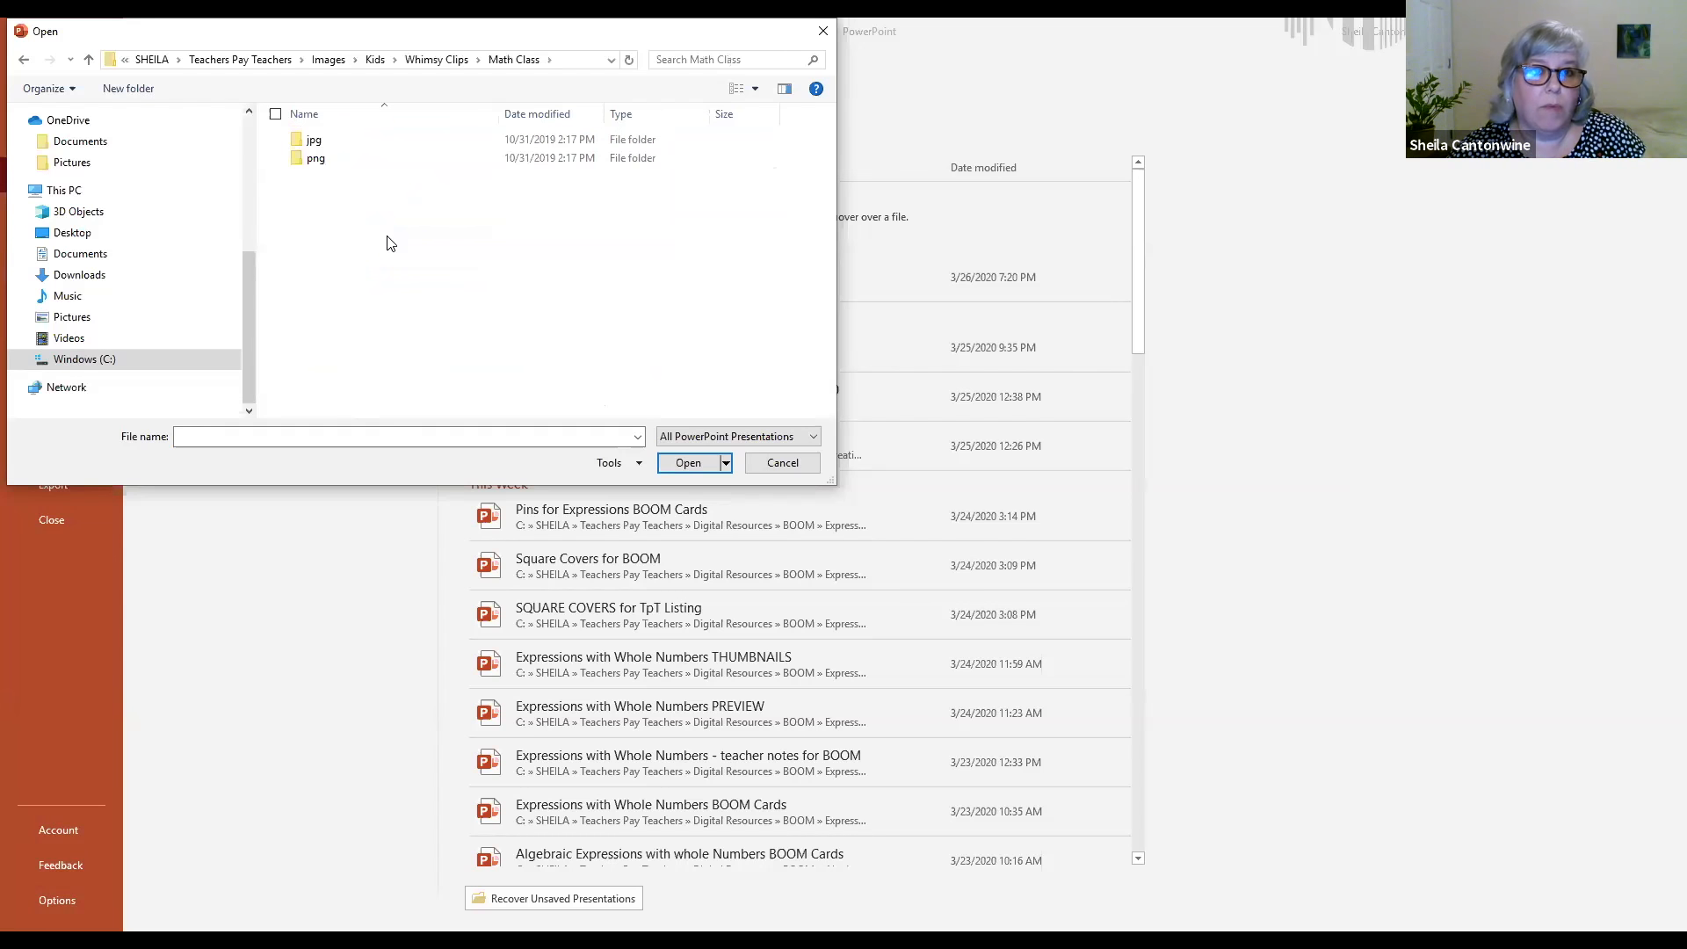
- Go back up to the Images folder and view the Melonheadz clip-art sets within Kids
click(437, 64)
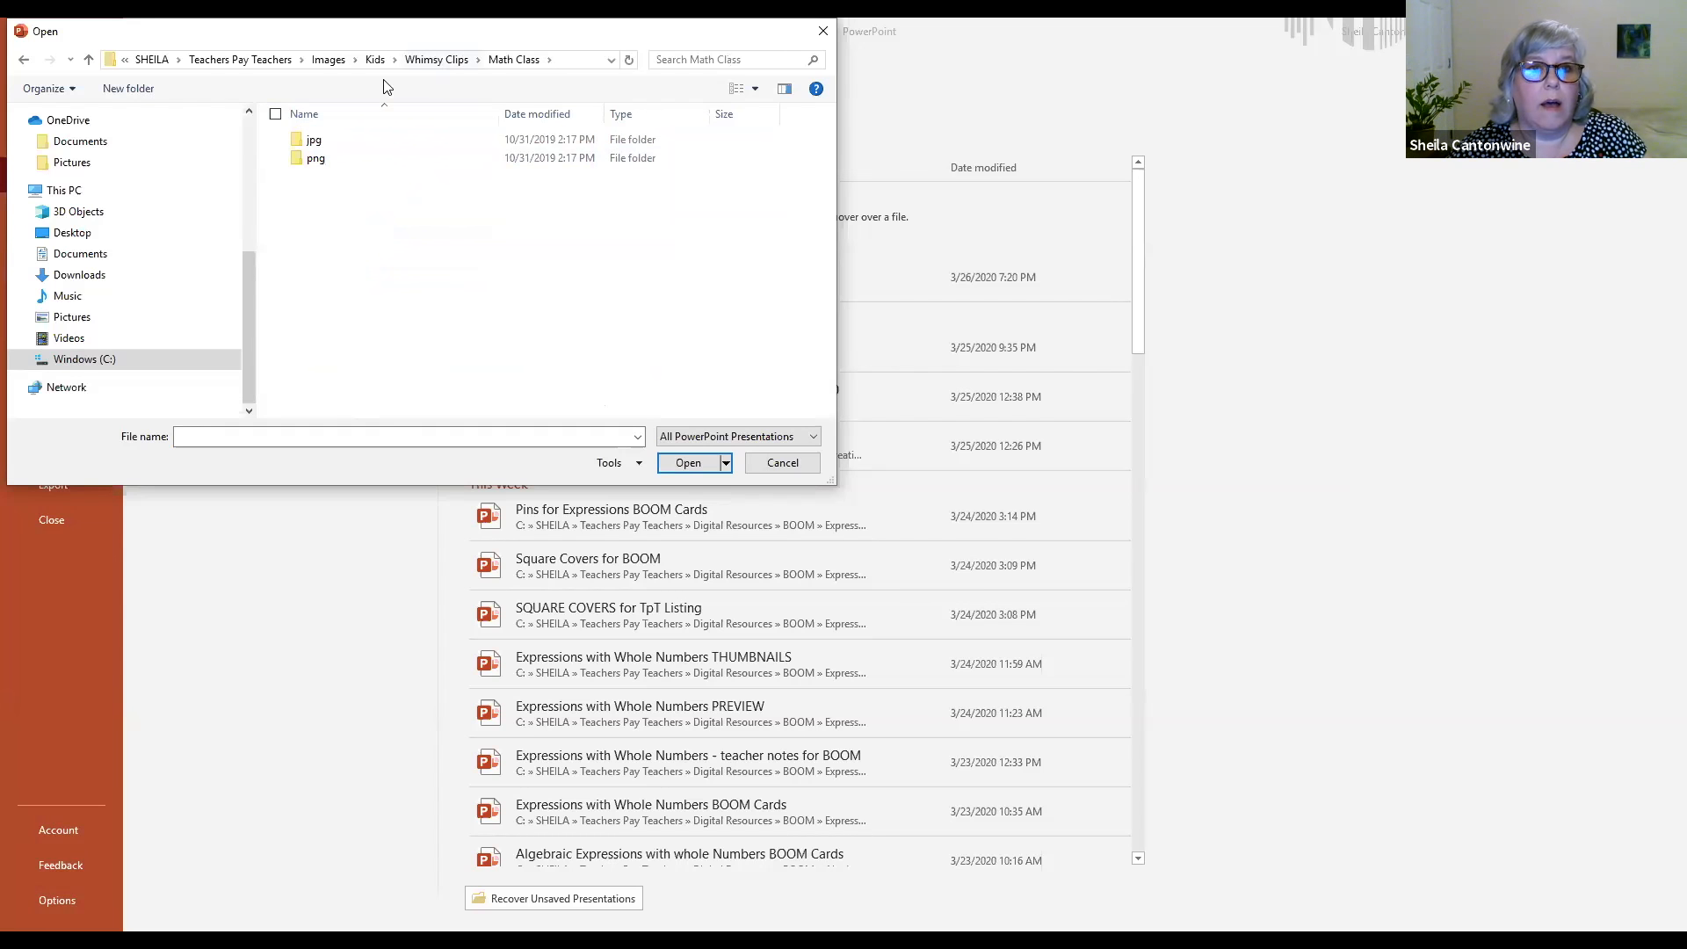
click(413, 63)
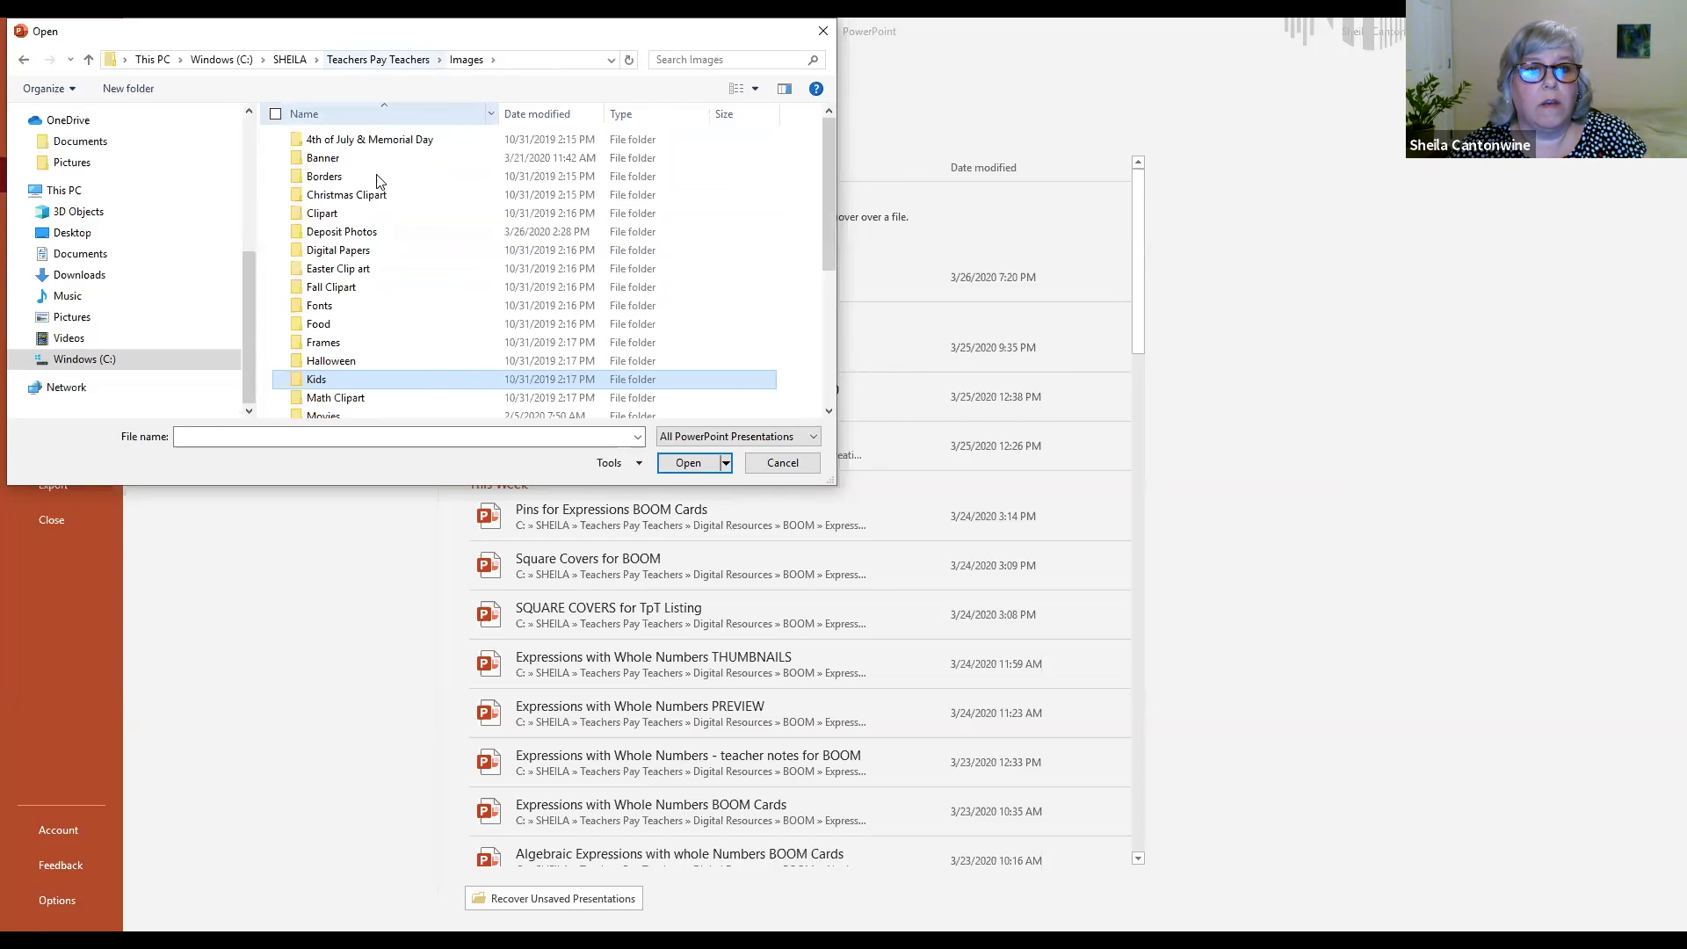
double_click(316, 379)
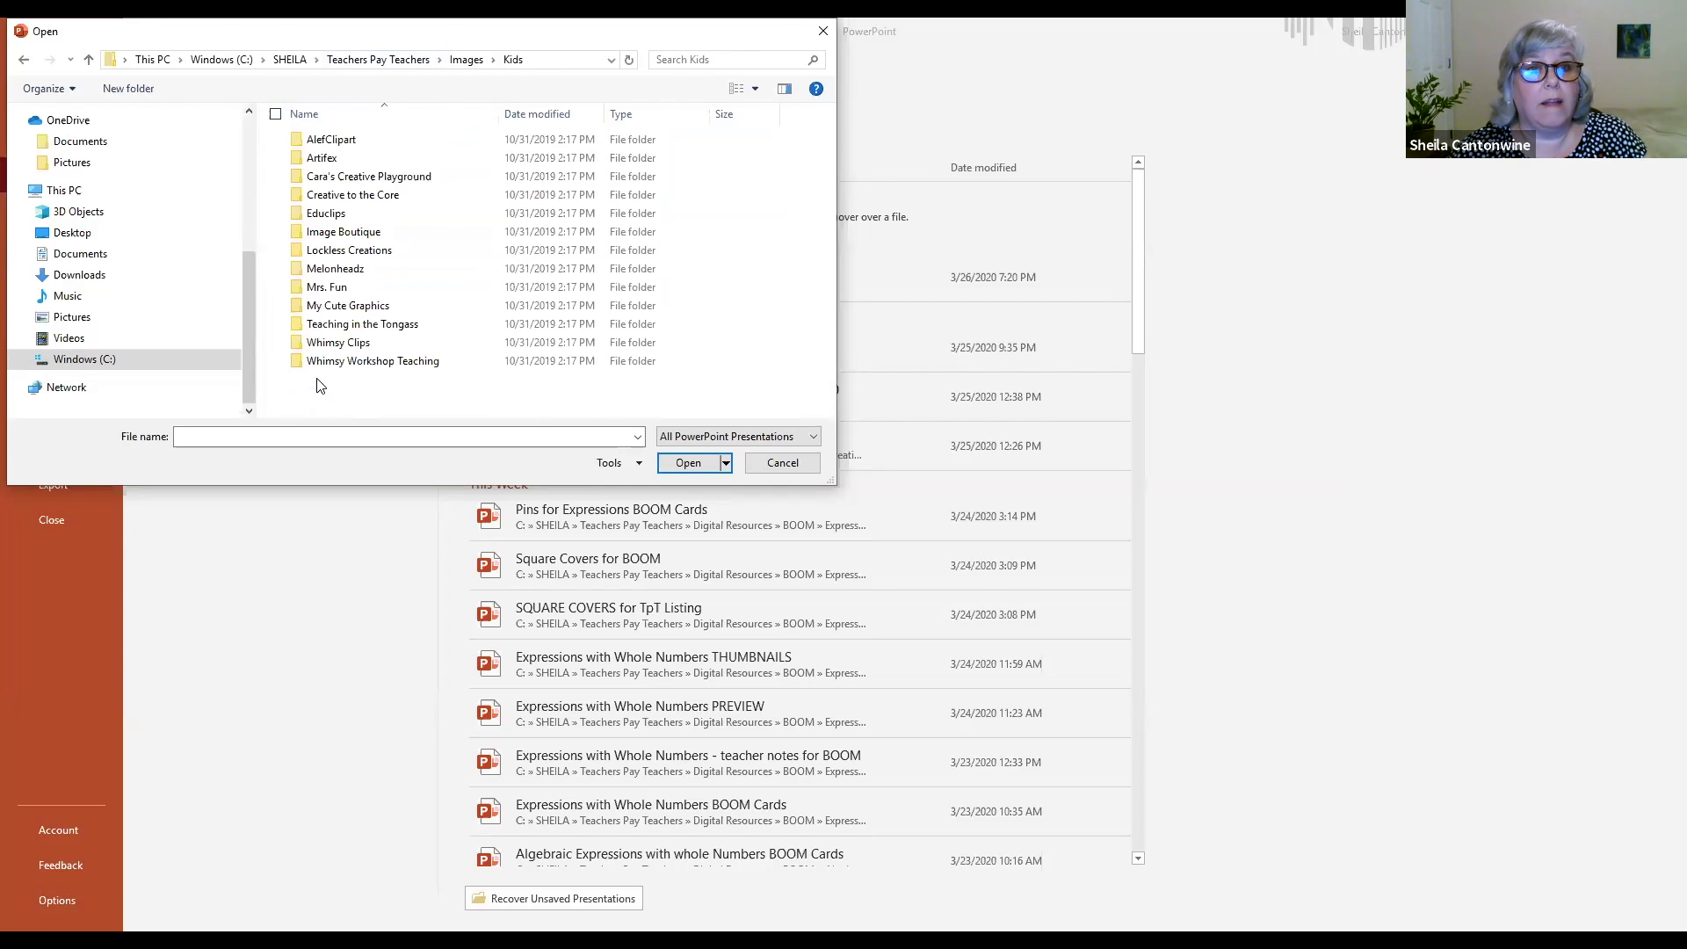
double_click(348, 272)
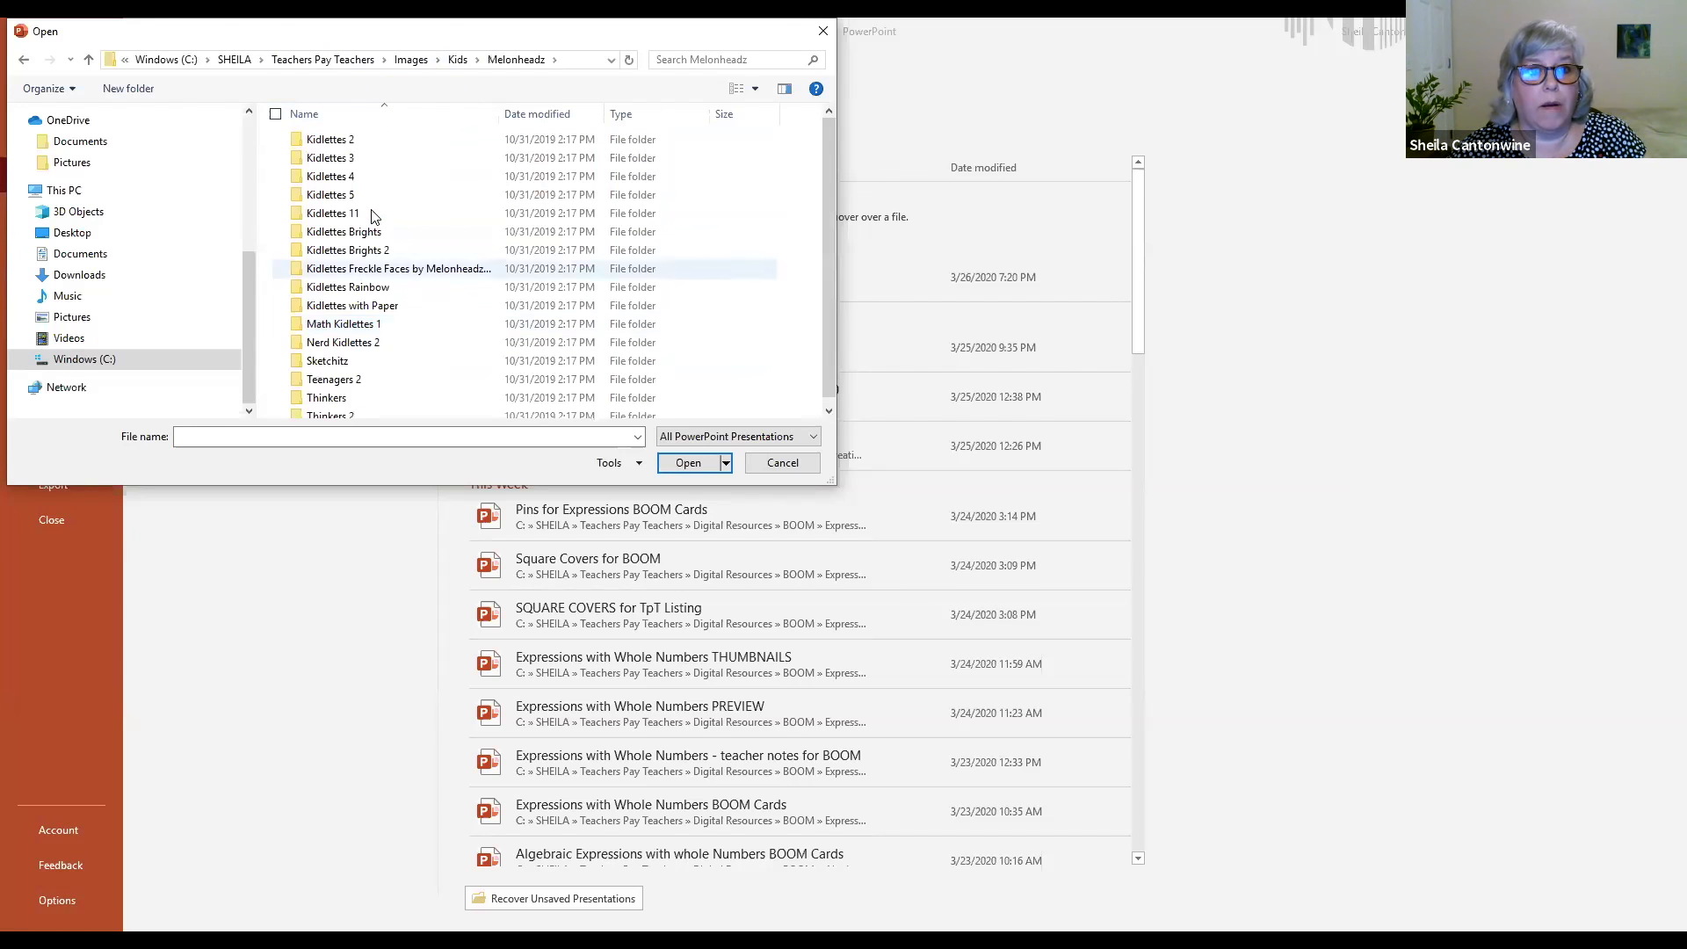
scroll(369, 219, down, 1)
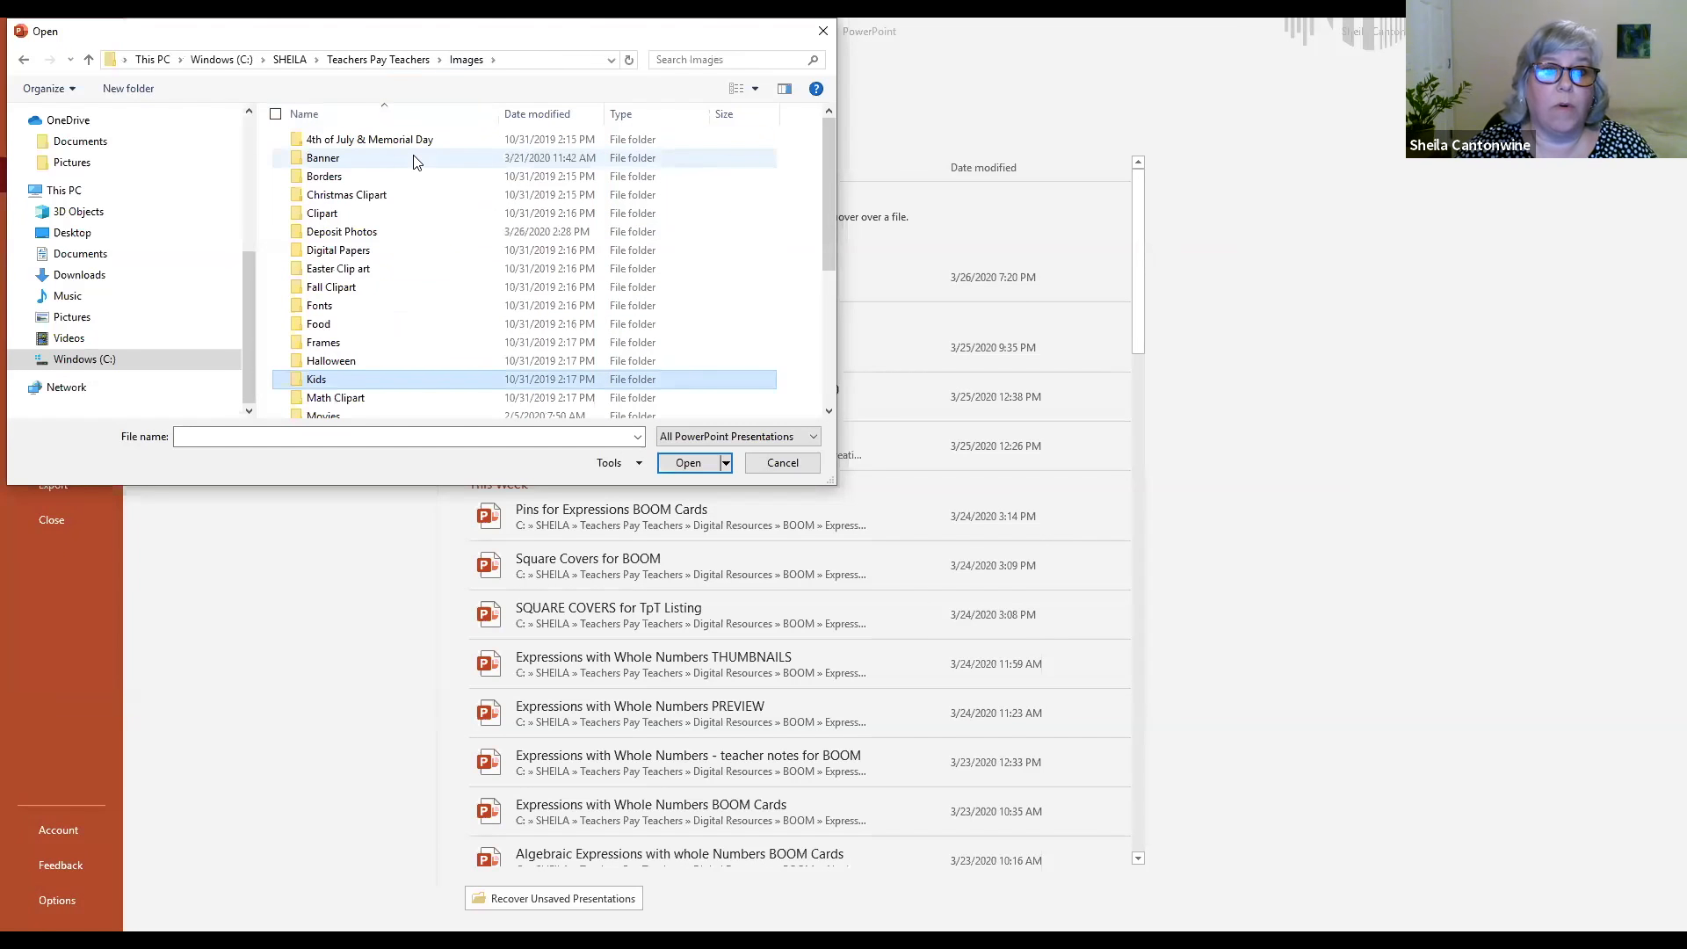
- Review the clip-art category folders in Images and close the file browser without opening a presentation
scroll(387, 305, down, 1)
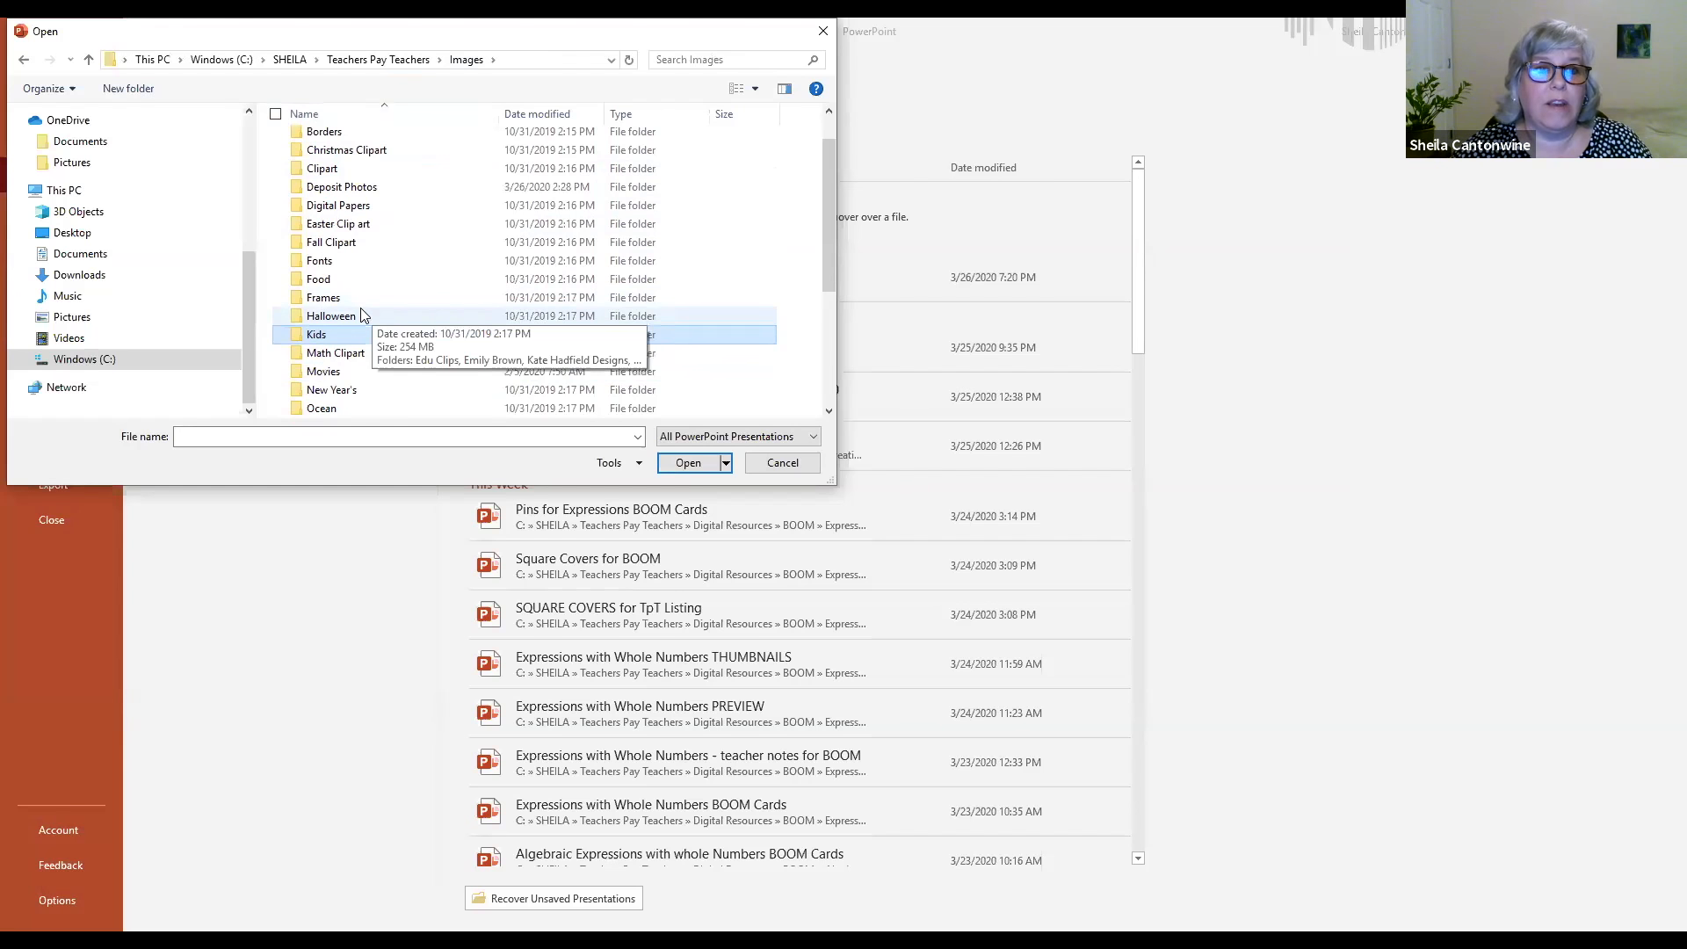
scroll(361, 294, down, 1)
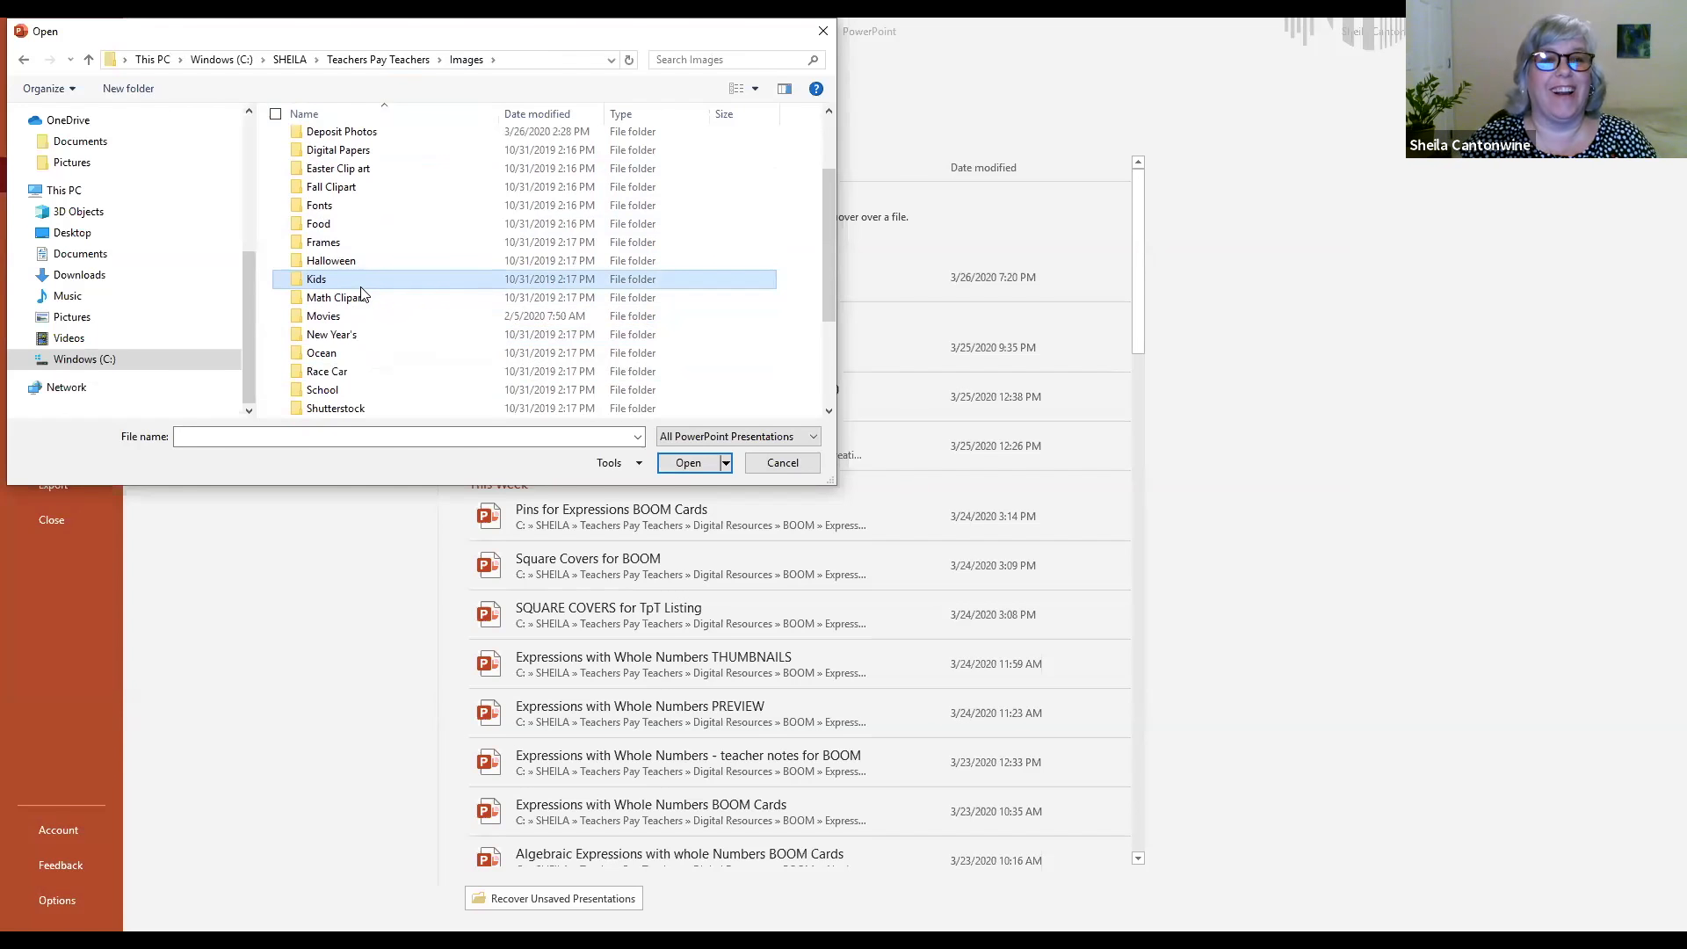
scroll(360, 294, up, 1)
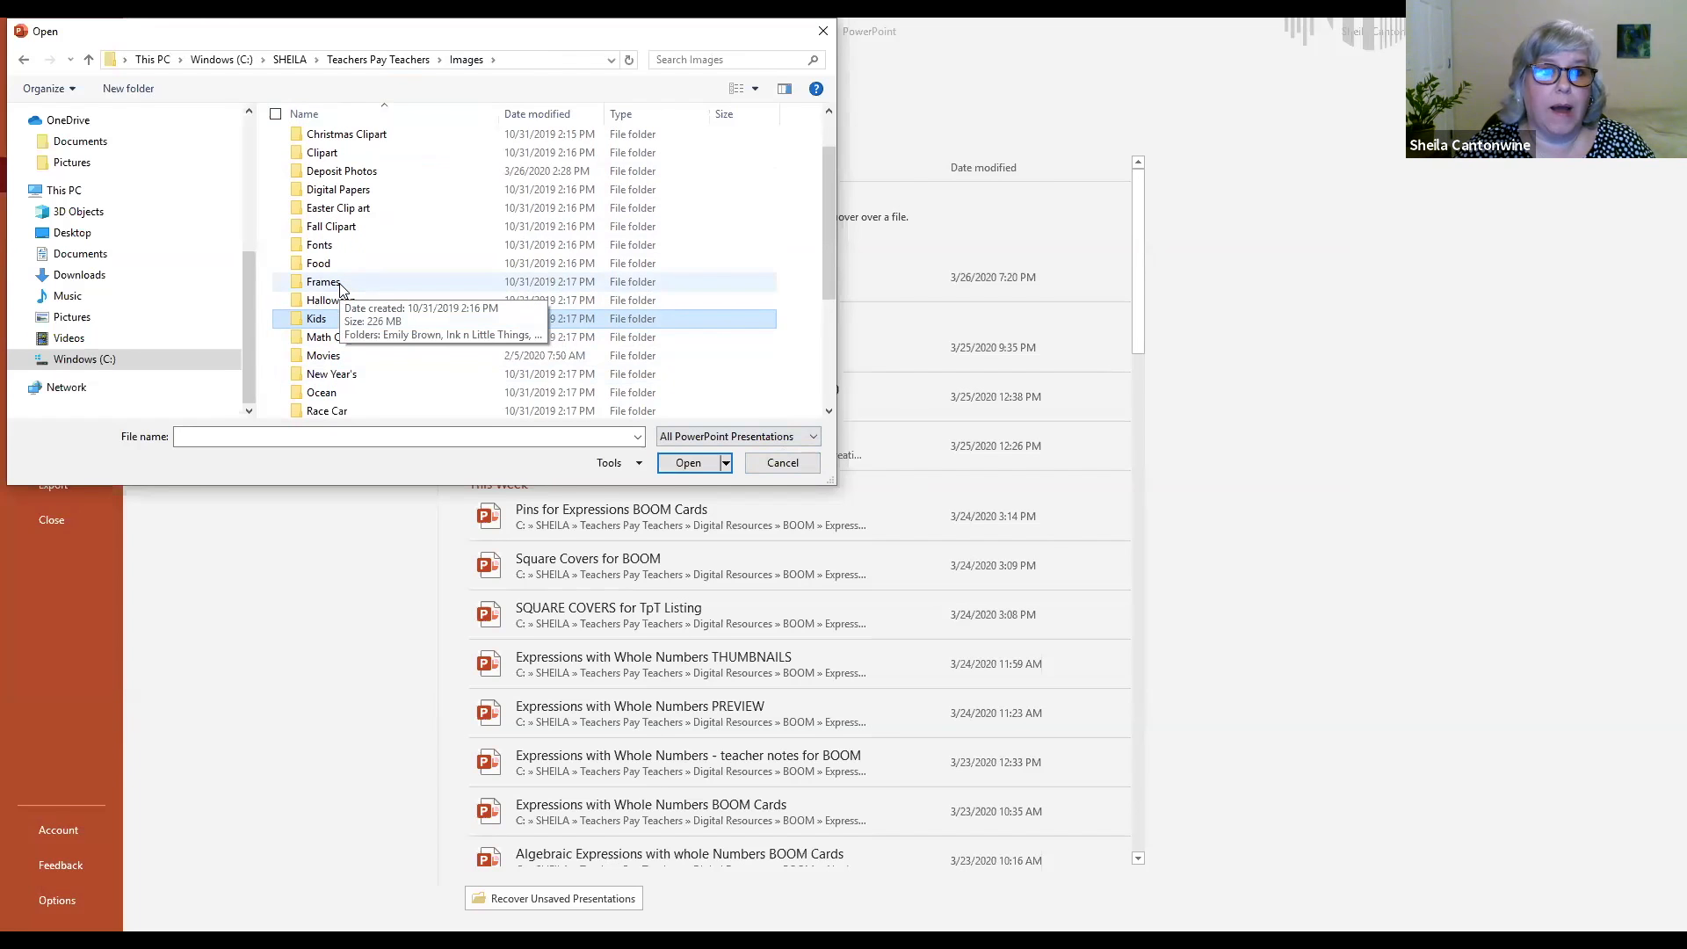
scroll(341, 290, up, 1)
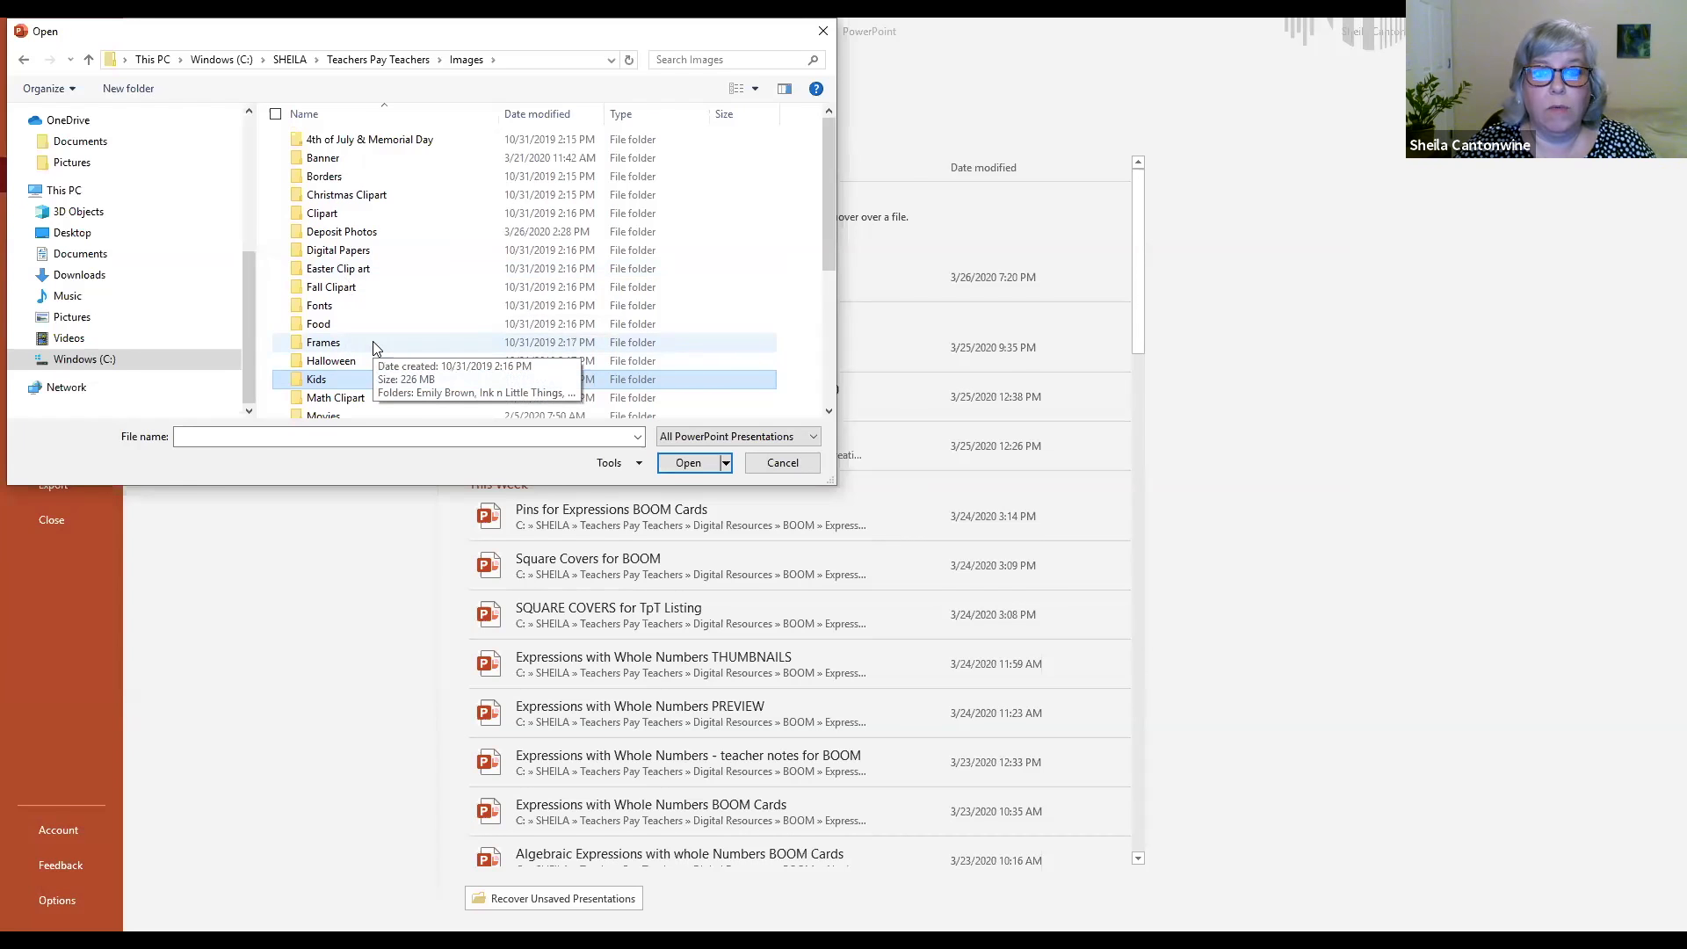
double_click(316, 380)
click(781, 463)
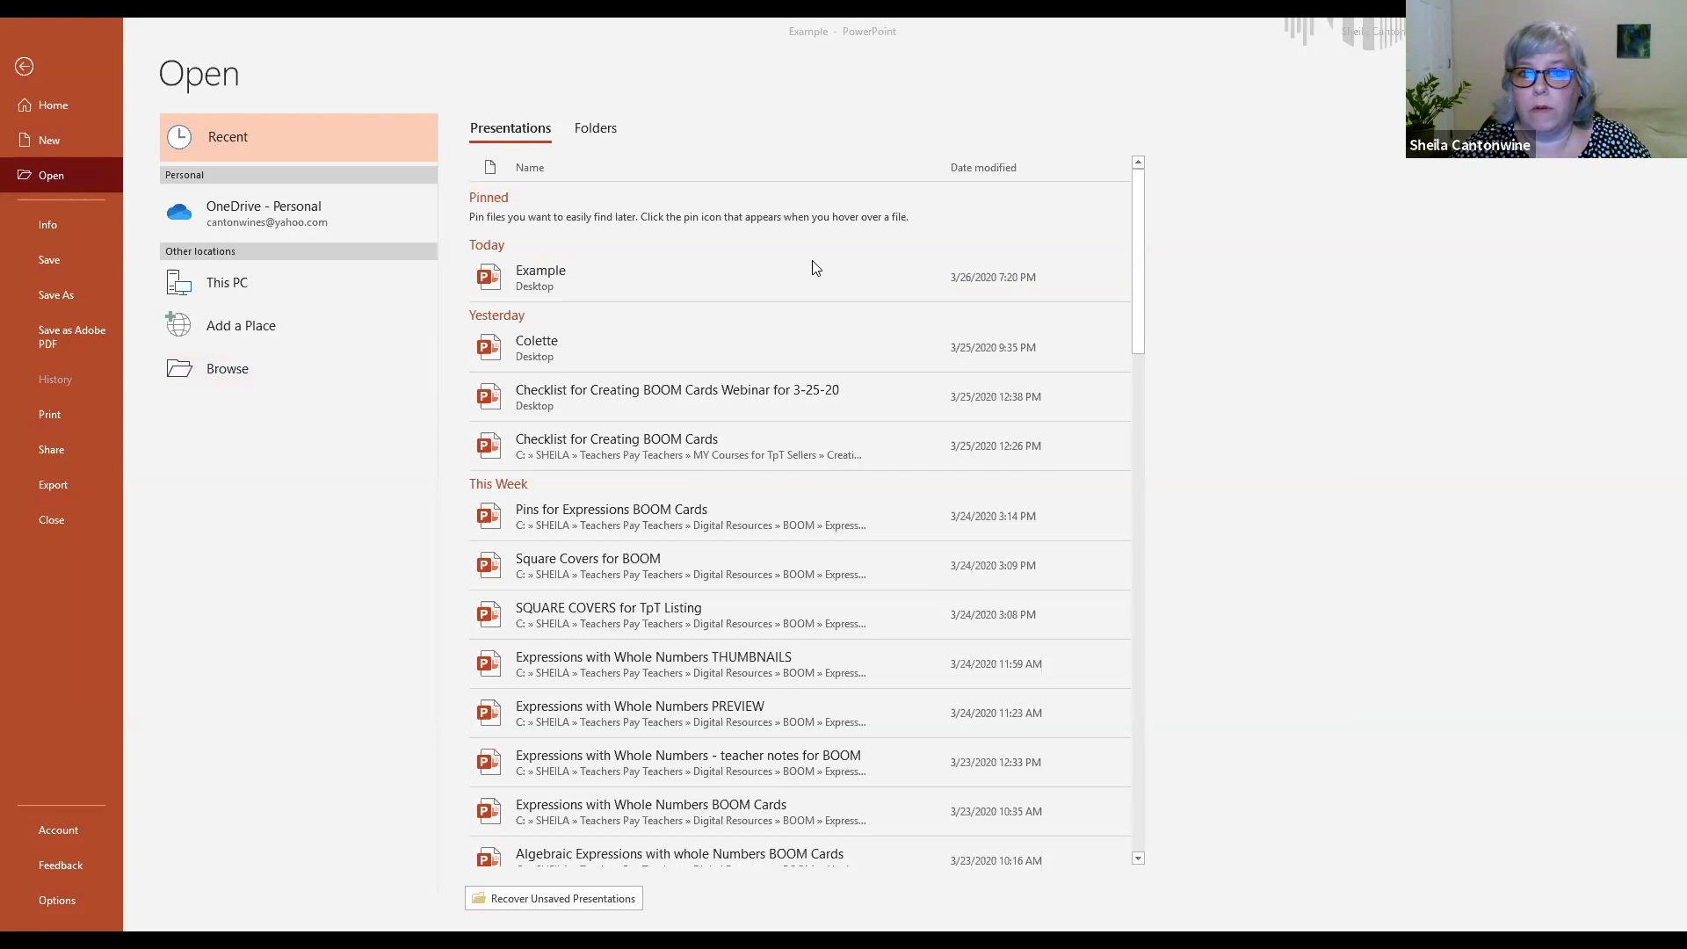
- Switch back to the browser, view the Single Digit Addition product page and deck, and return to the Untitled Deck's fourth card
key(alt+Tab)
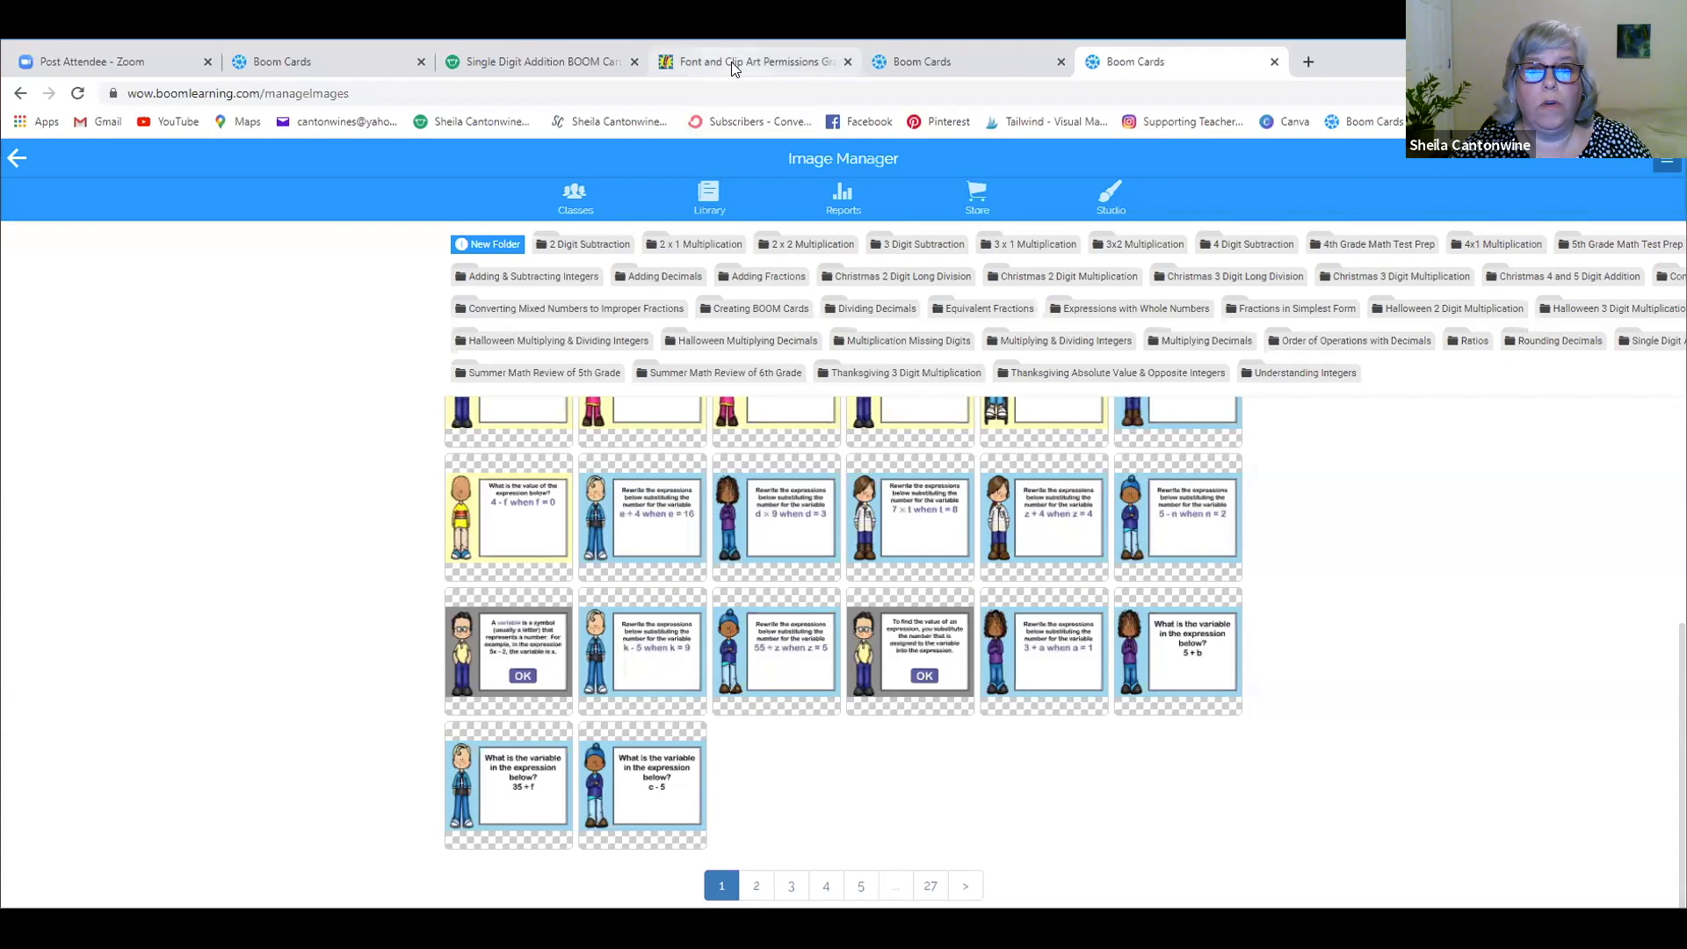
click(536, 61)
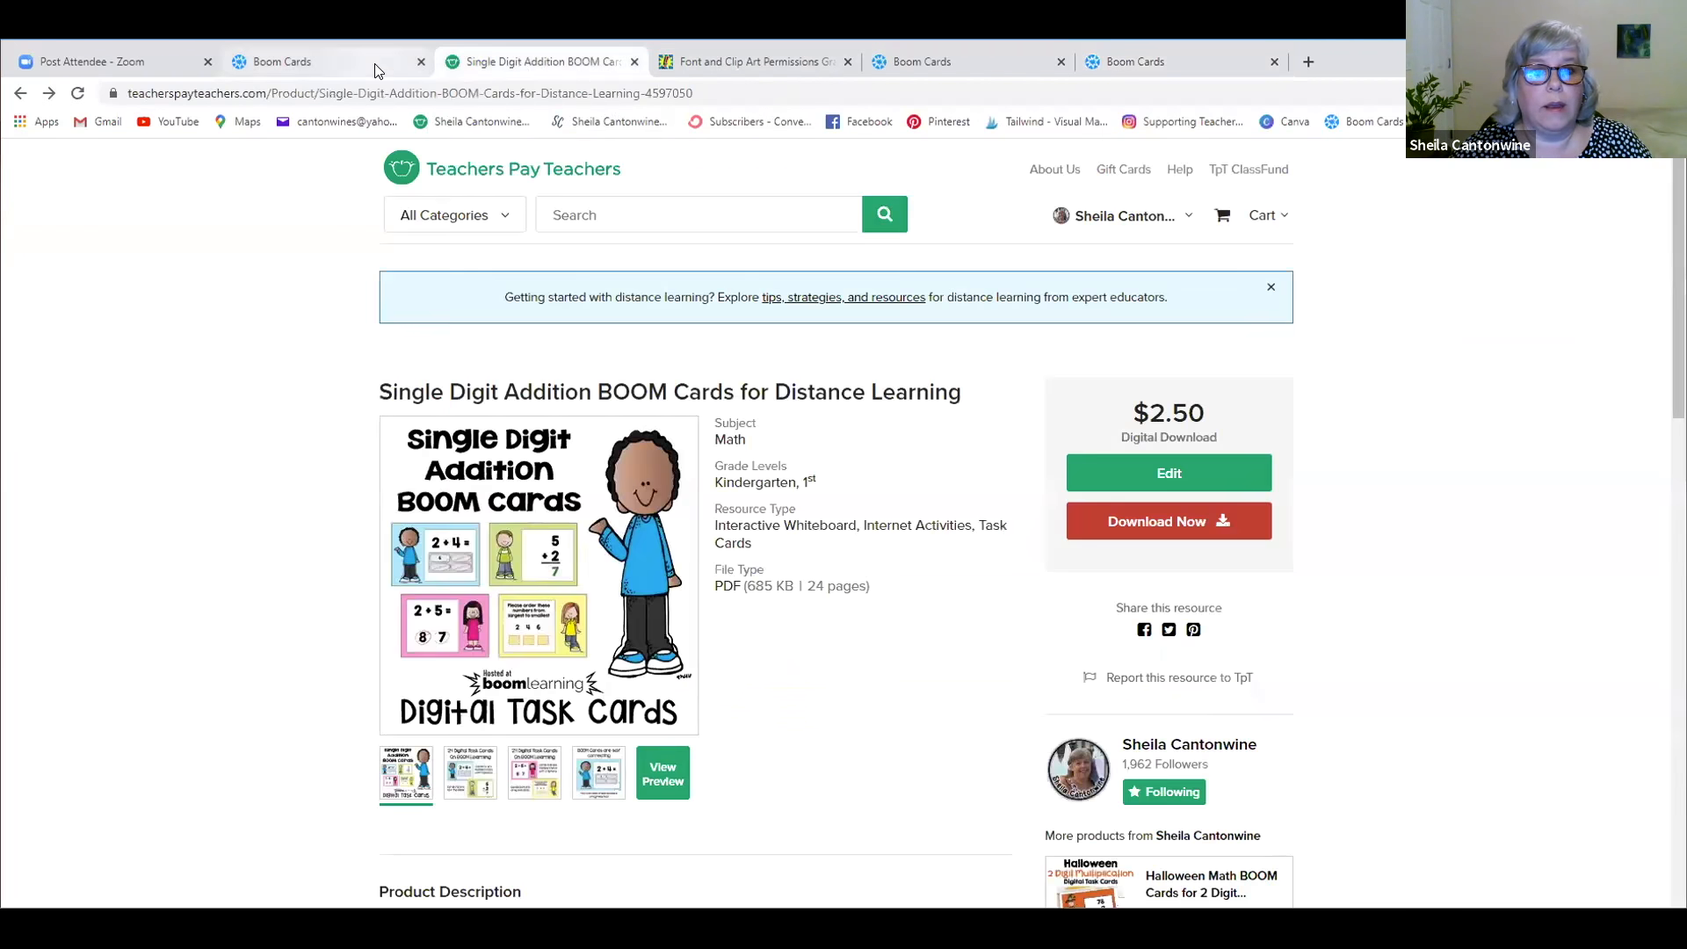
click(376, 70)
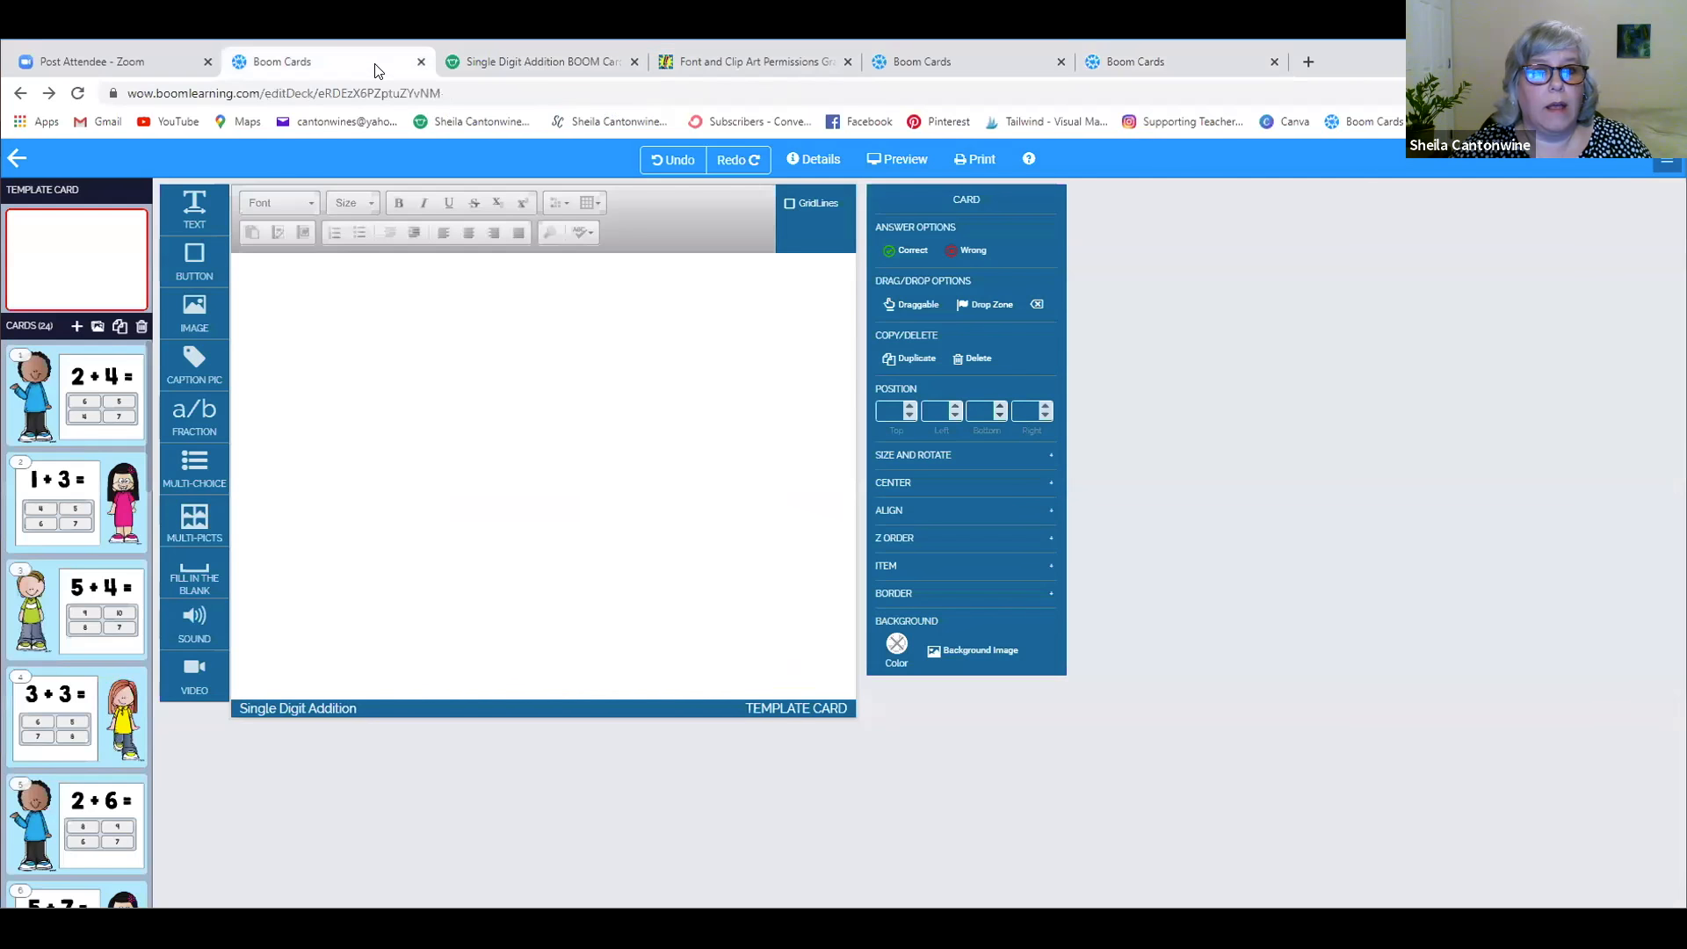
click(888, 65)
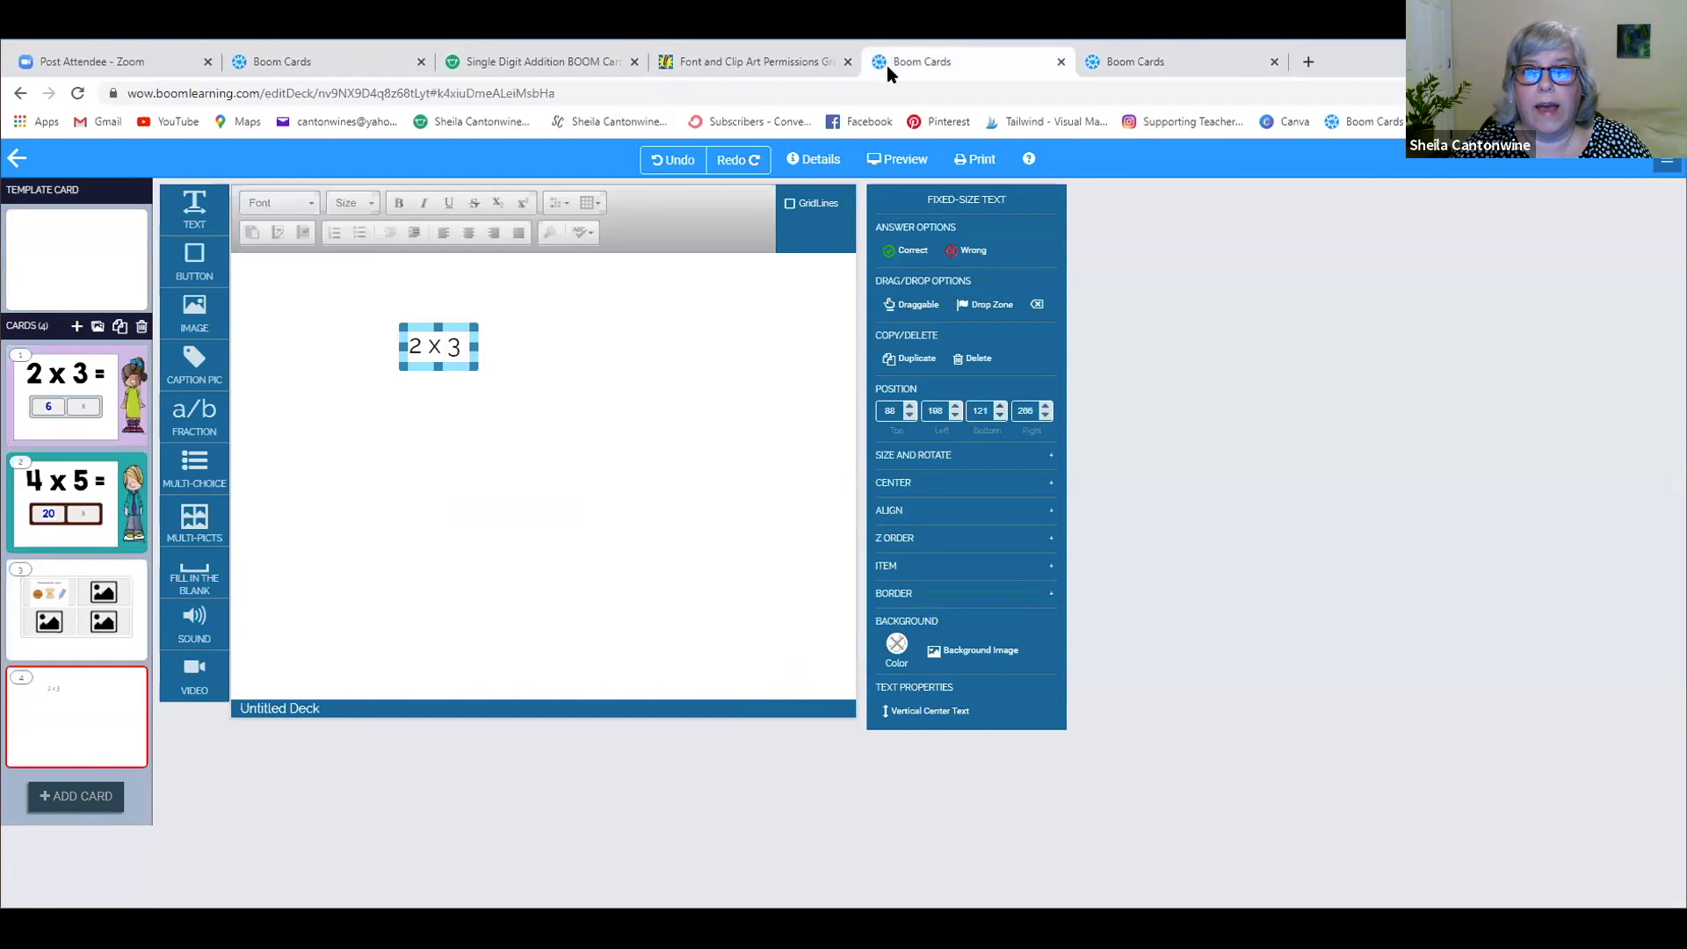
- Switch to the Single Digit Addition deck in the editor and look through its cards
click(1118, 71)
click(340, 70)
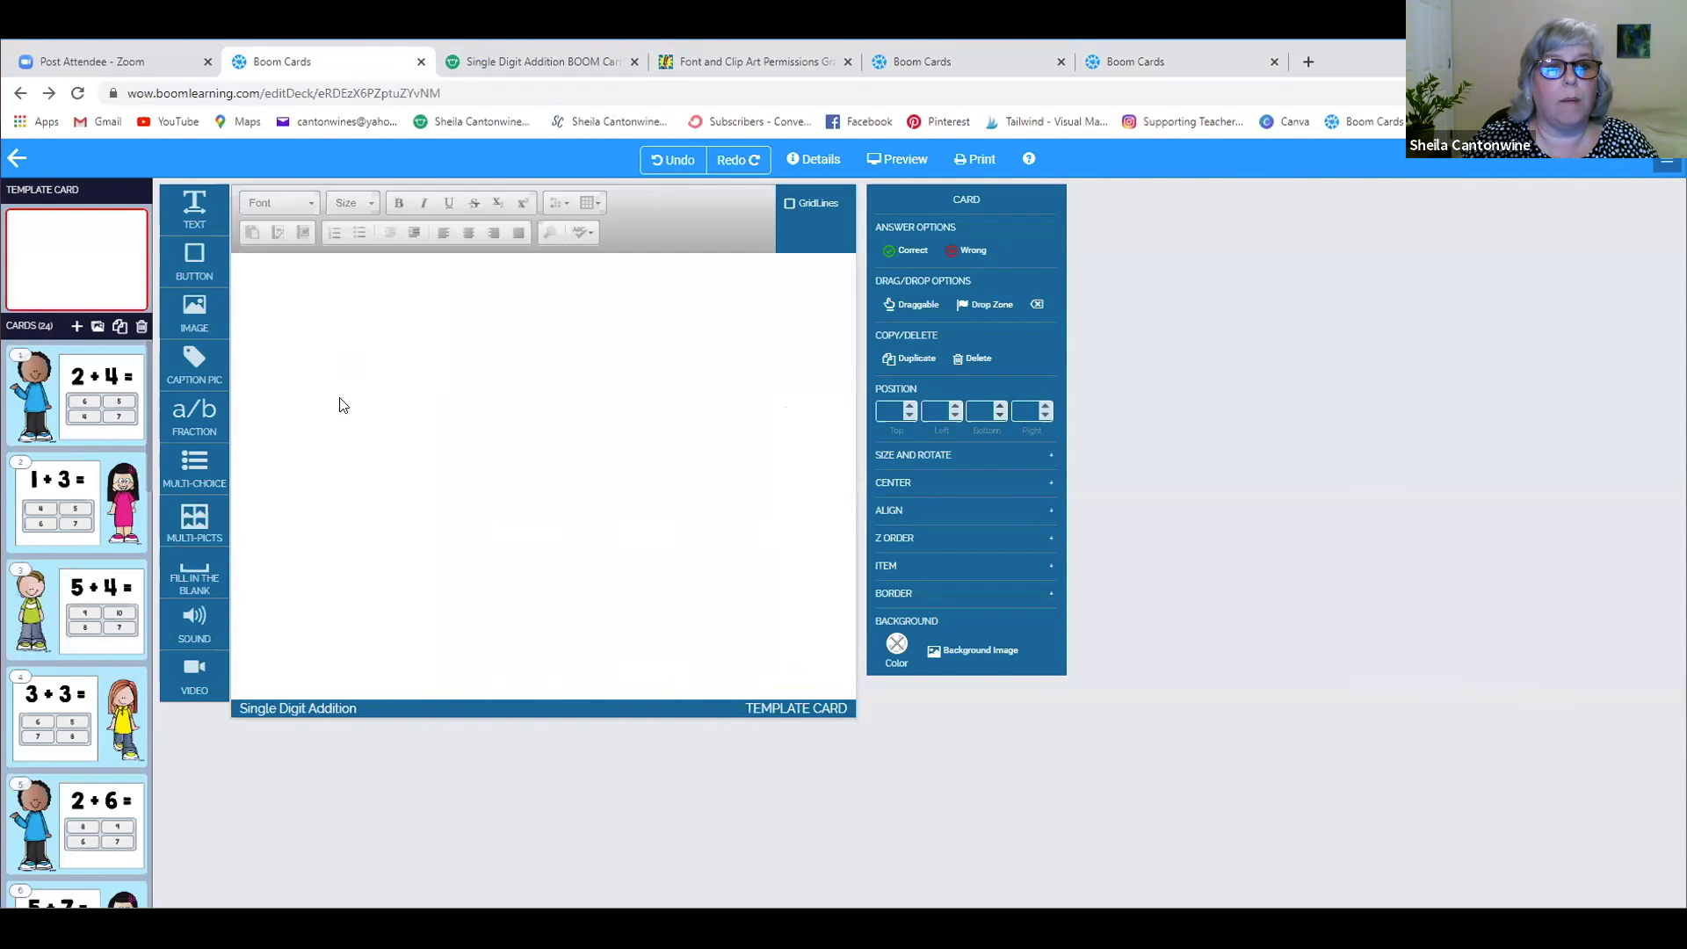
scroll(88, 378, down, 6)
scroll(73, 374, down, 8)
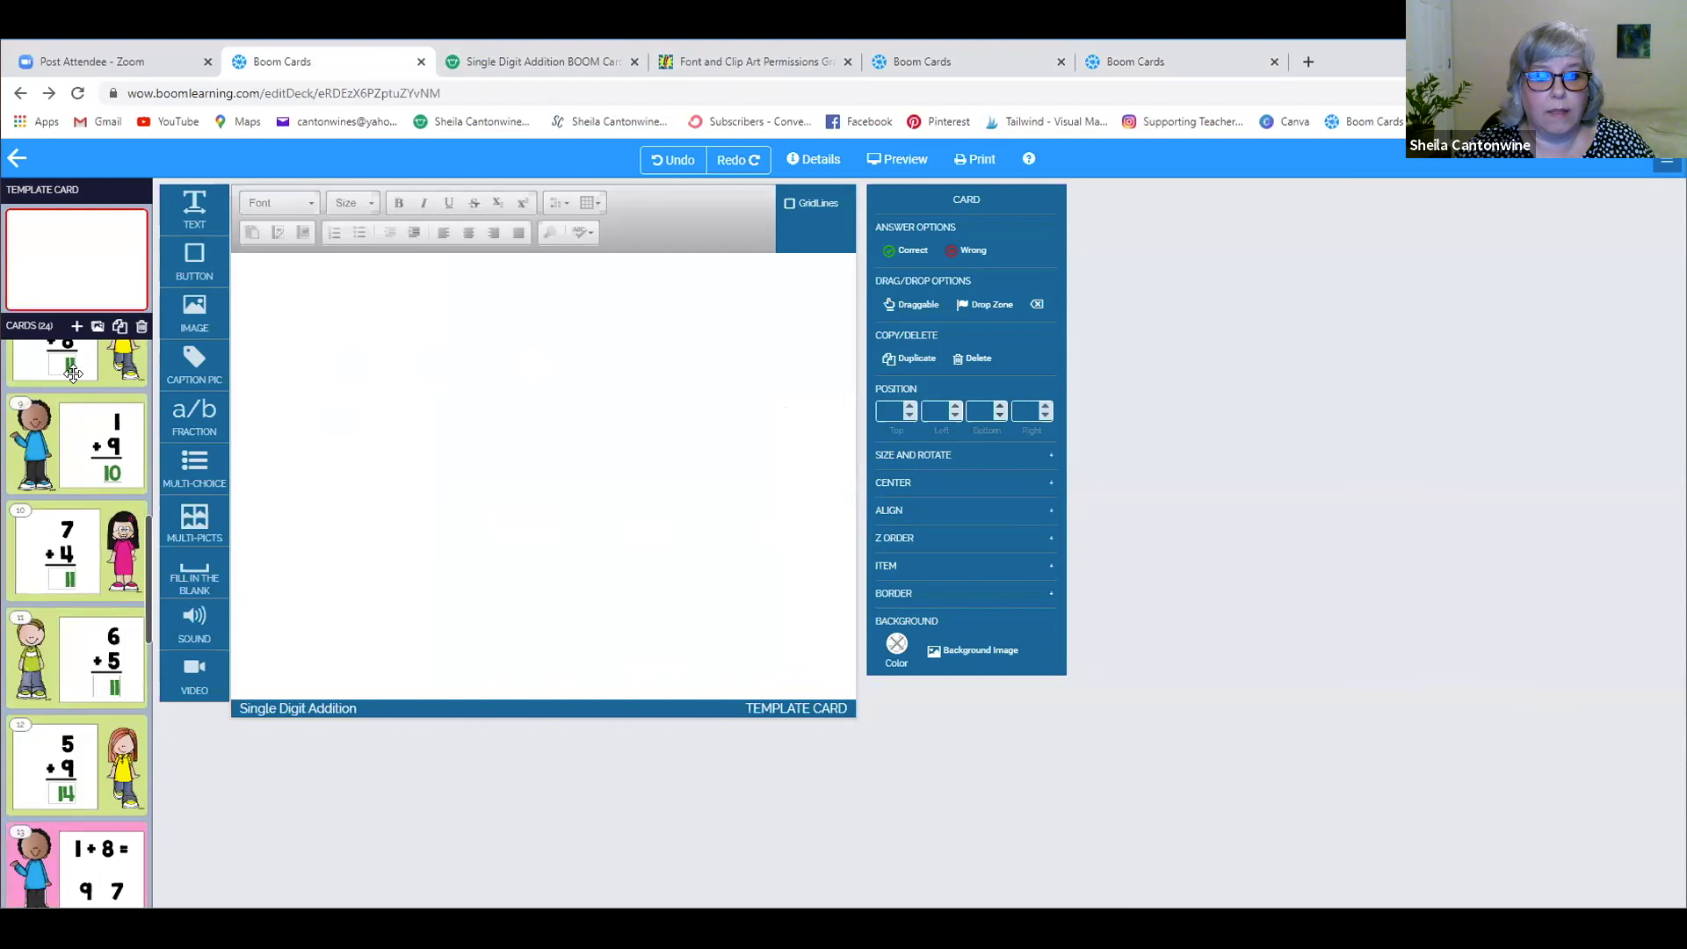
scroll(73, 373, up, 3)
scroll(73, 374, up, 10)
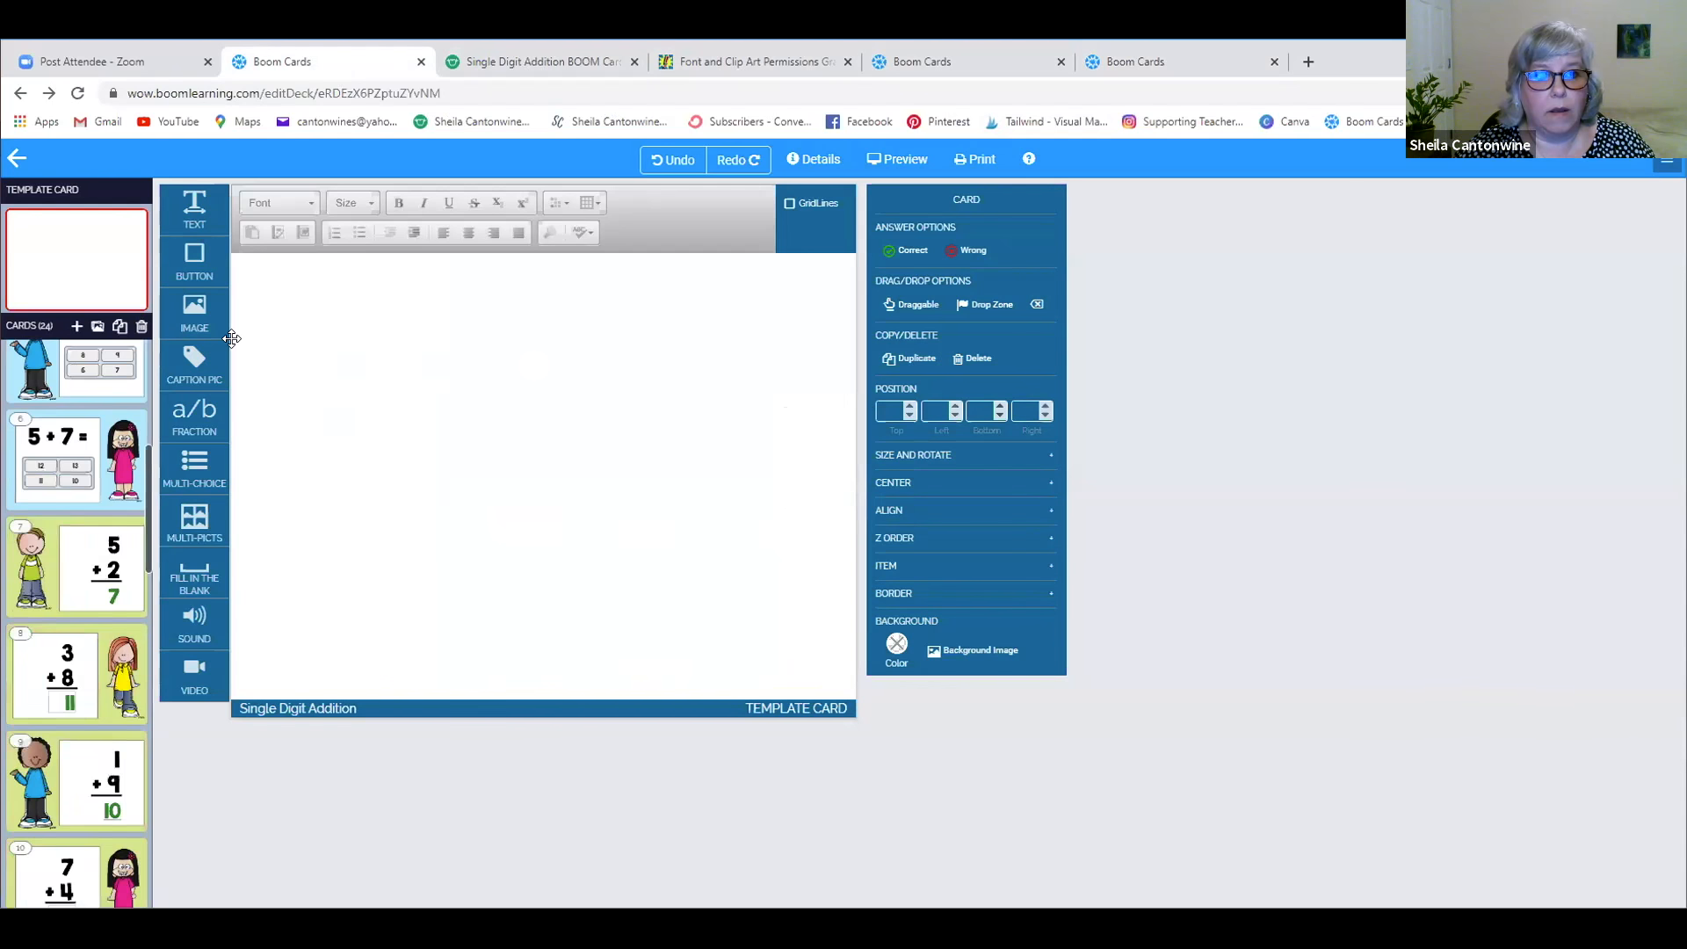
- Open the Single Digit Addition deck's details and read the font and clip-art credits under Acknowledgements
click(810, 160)
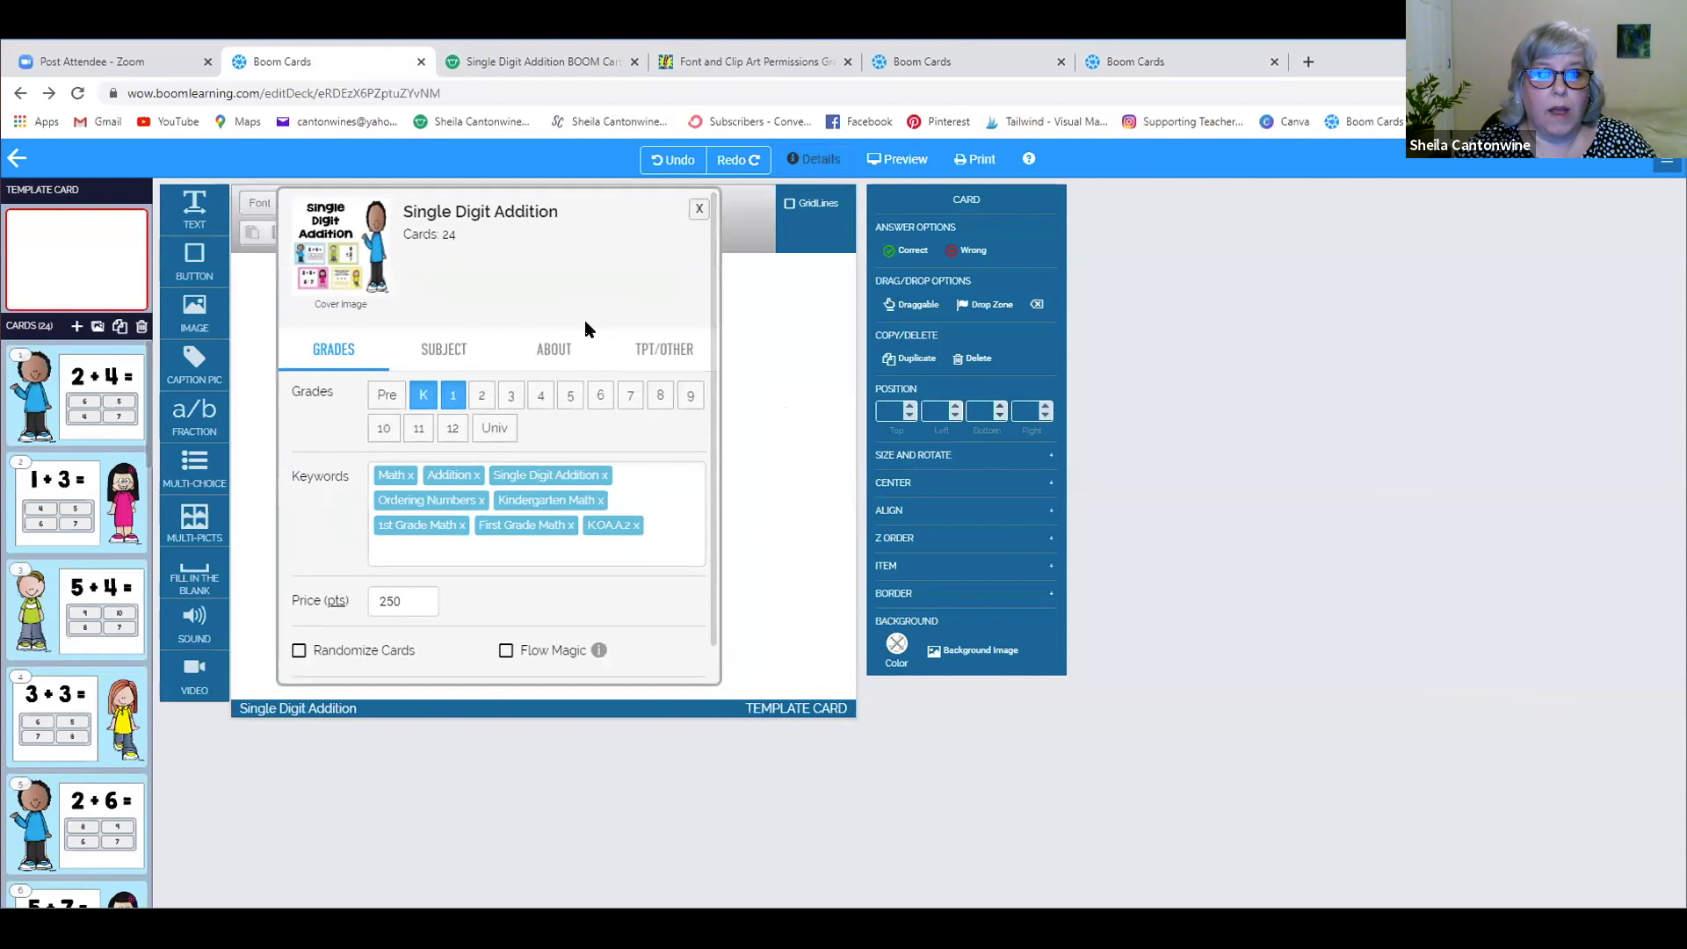
click(554, 349)
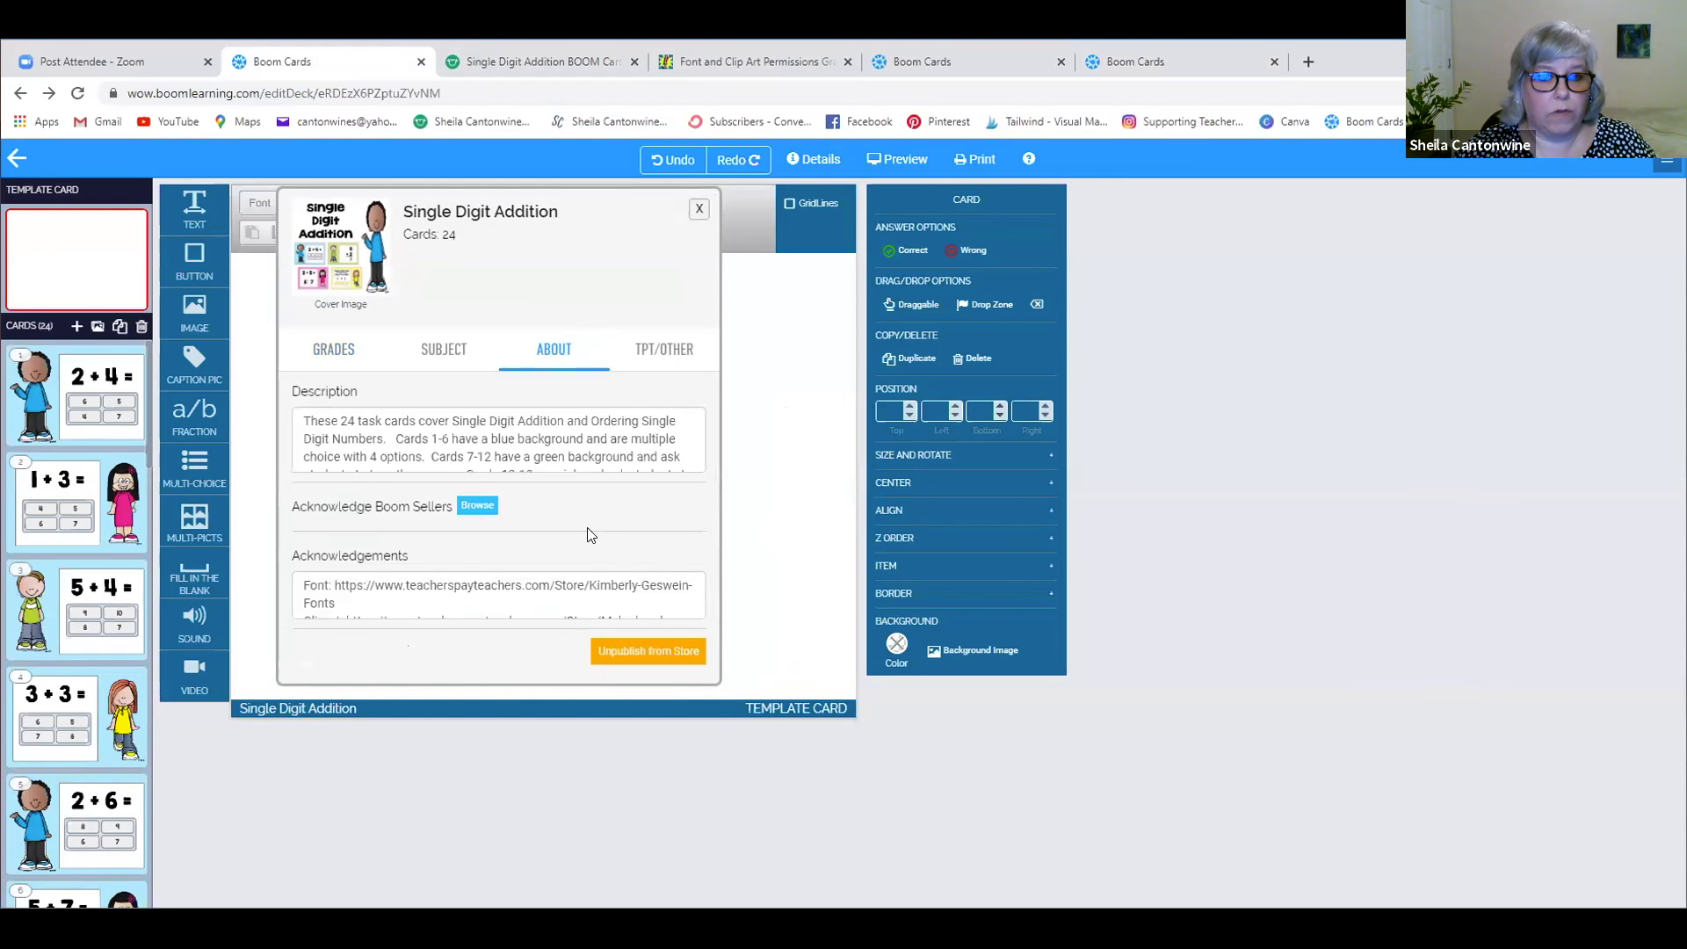
click(318, 584)
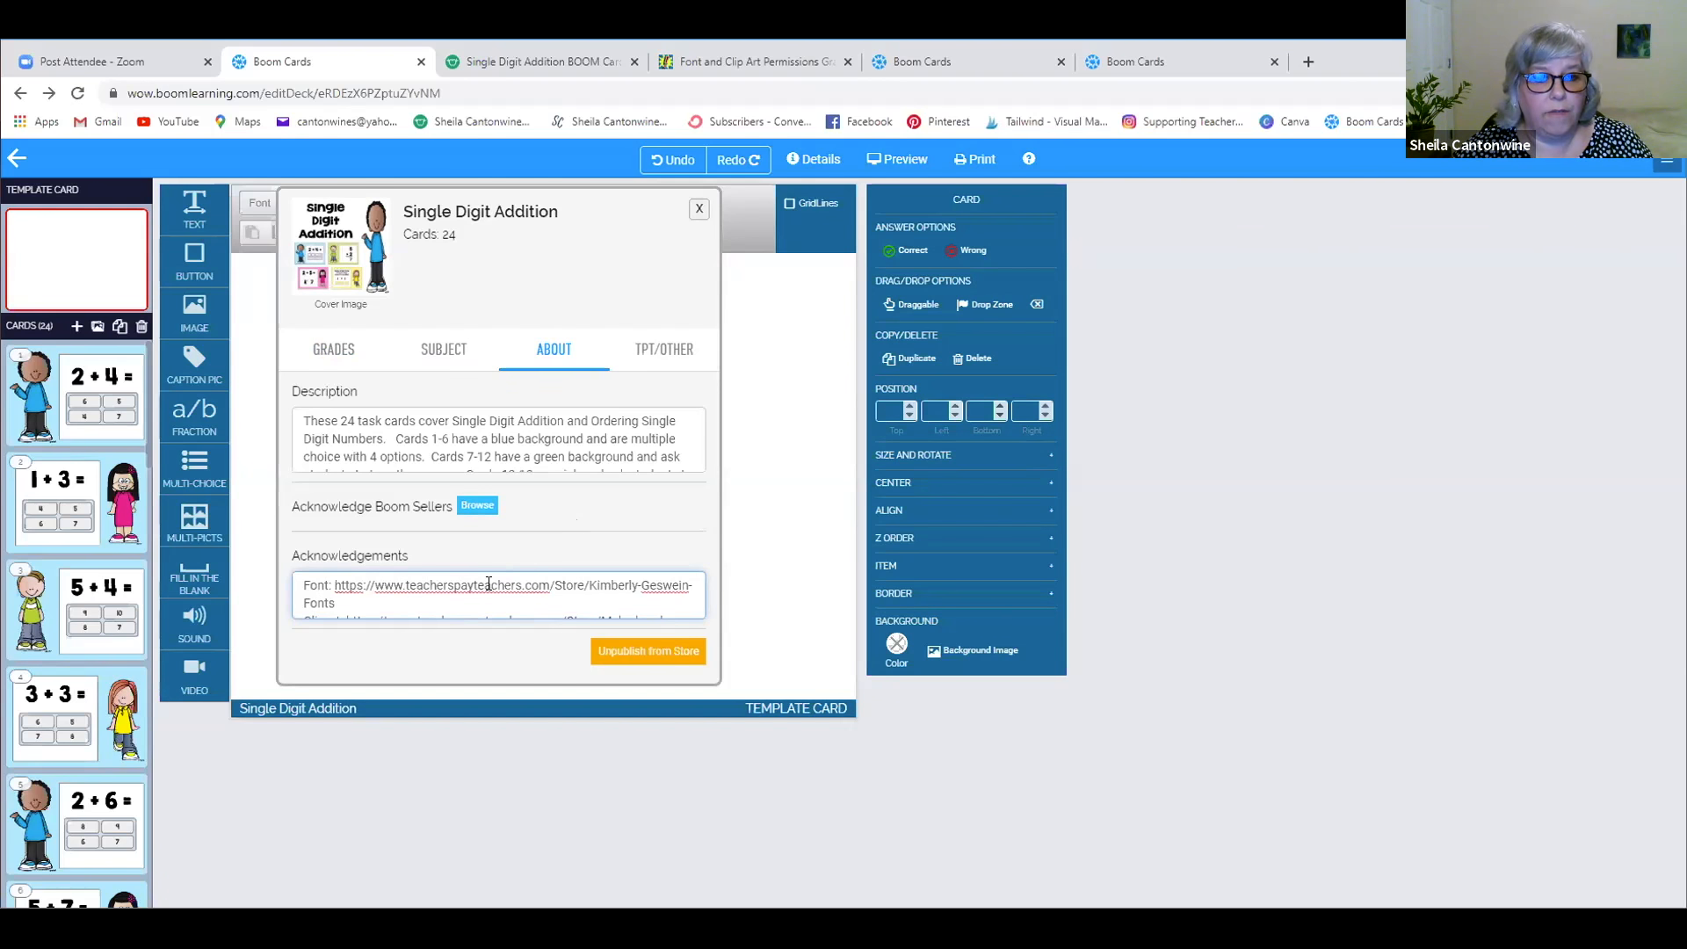
scroll(489, 584, down, 1)
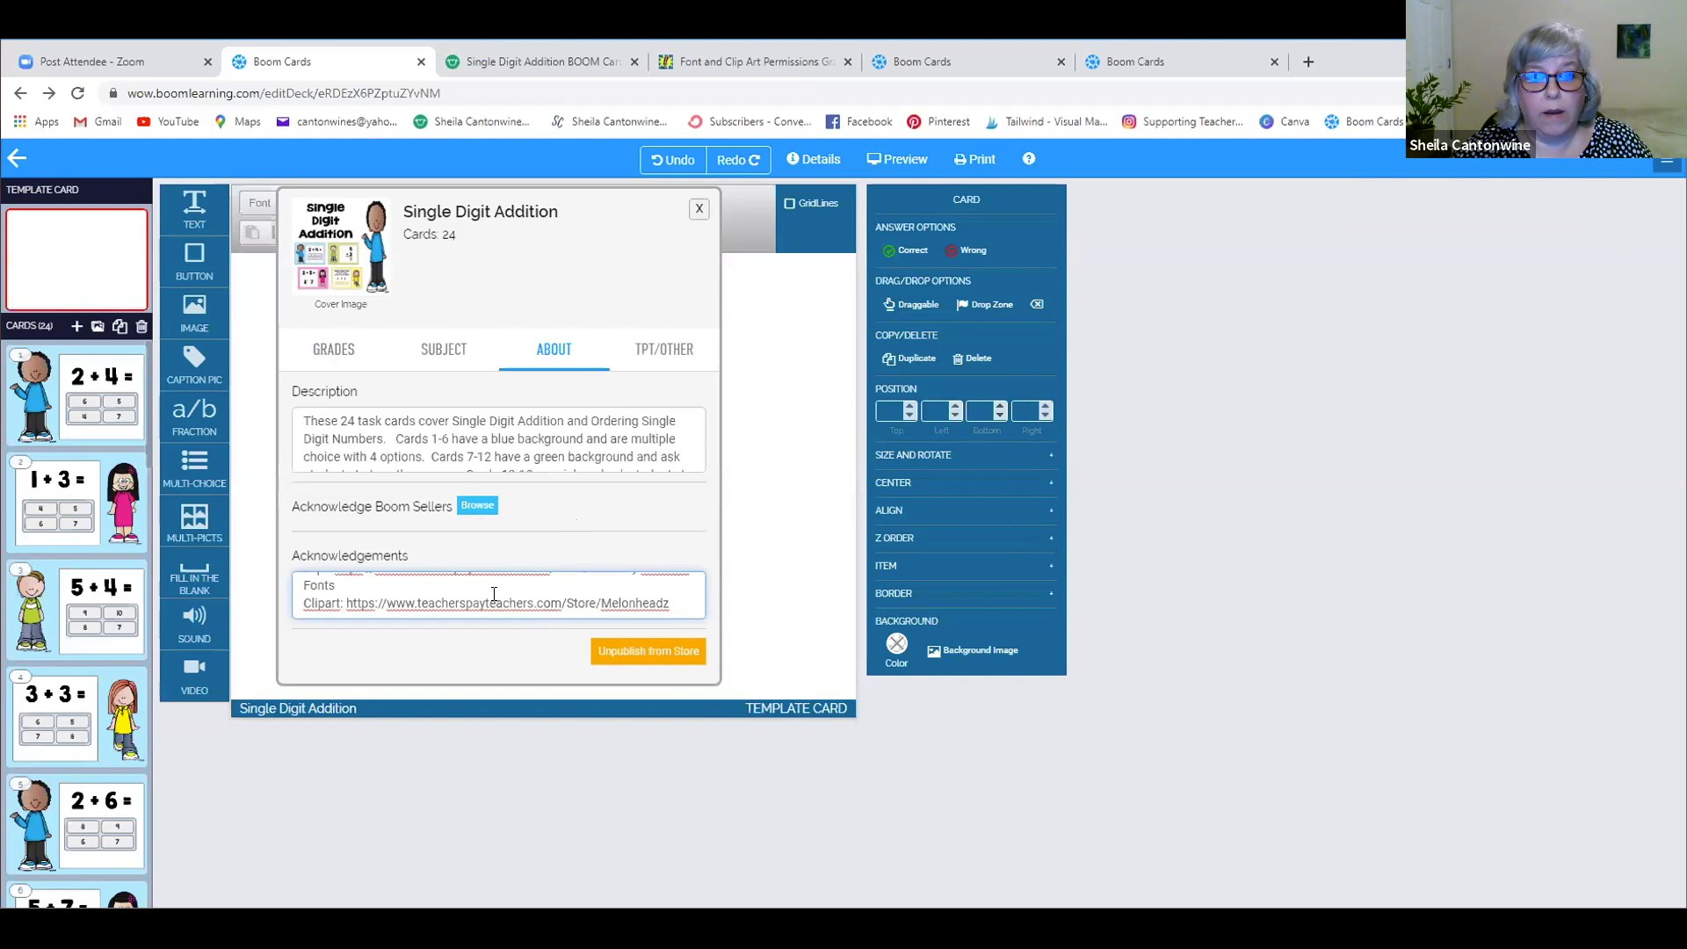
scroll(489, 594, up, 1)
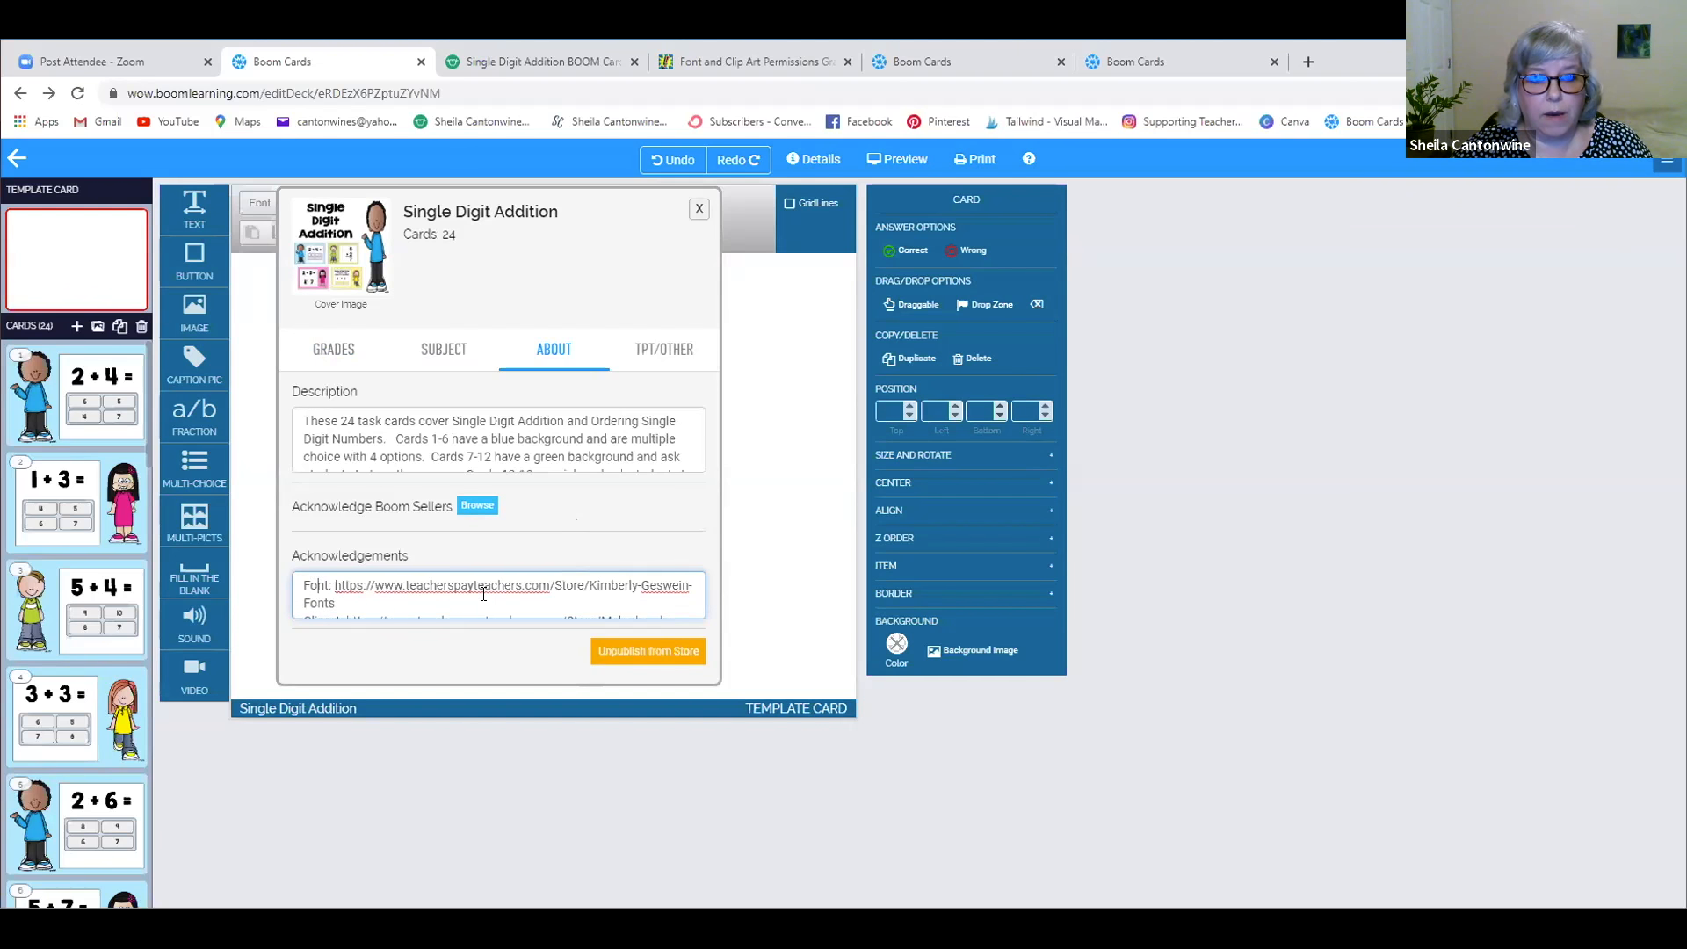
- Acknowledge Kimberly Geswein Fonts as a Boom seller, search the authors for "melonheadz" as well, and close the author search
click(474, 510)
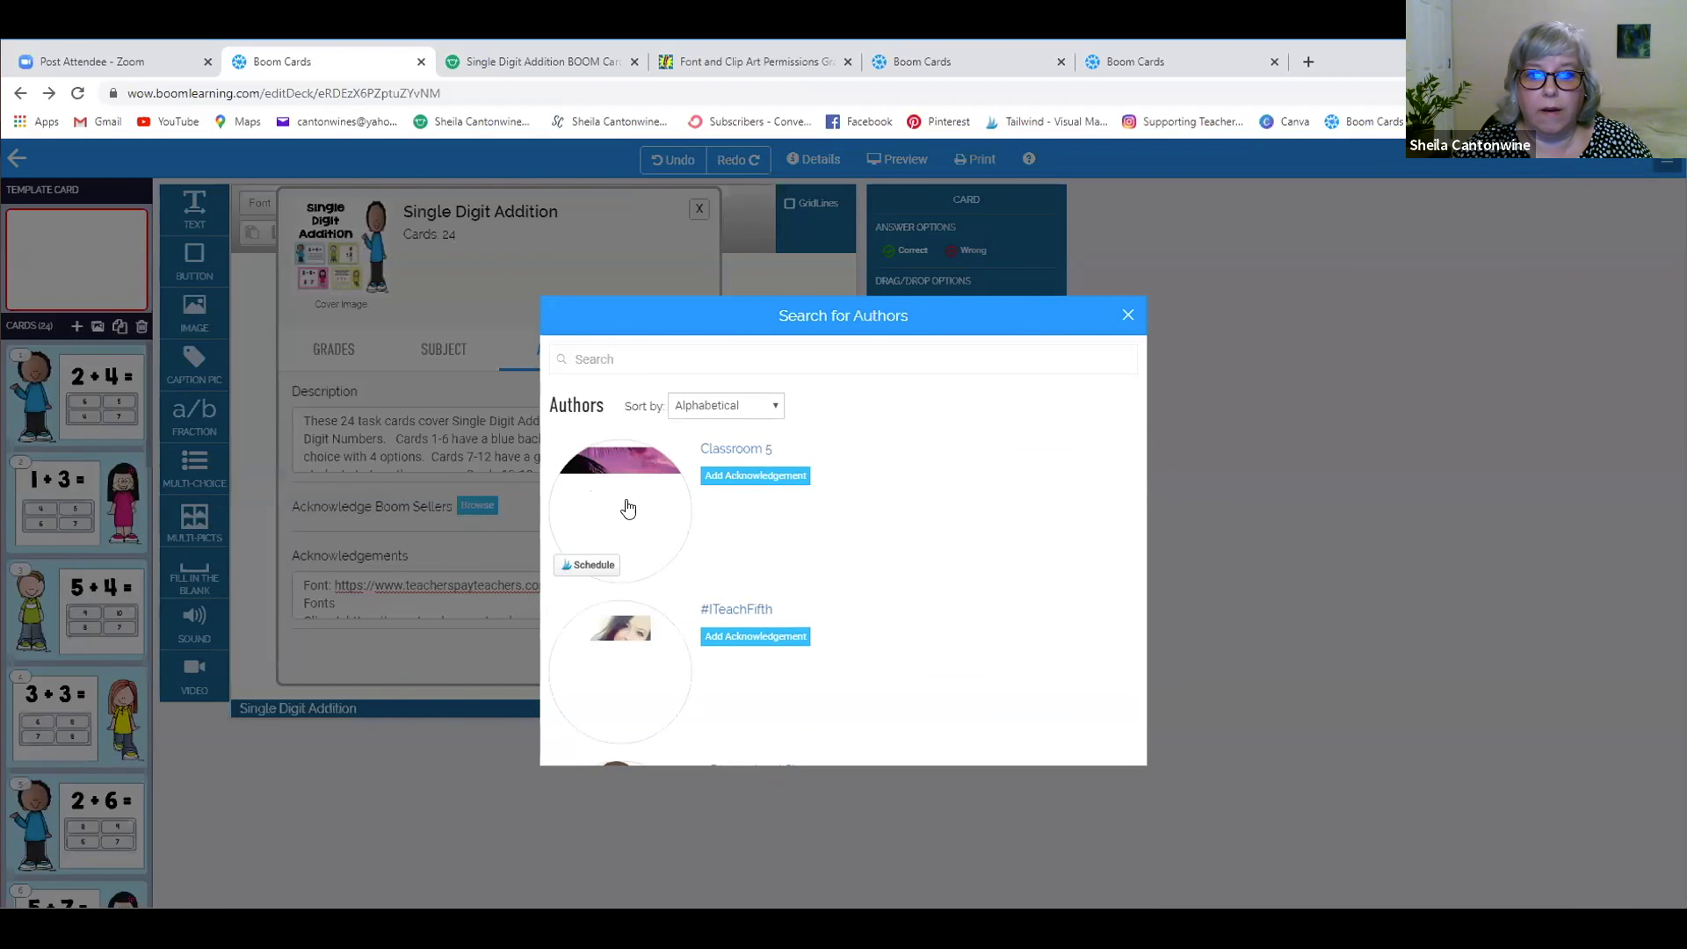
click(583, 359)
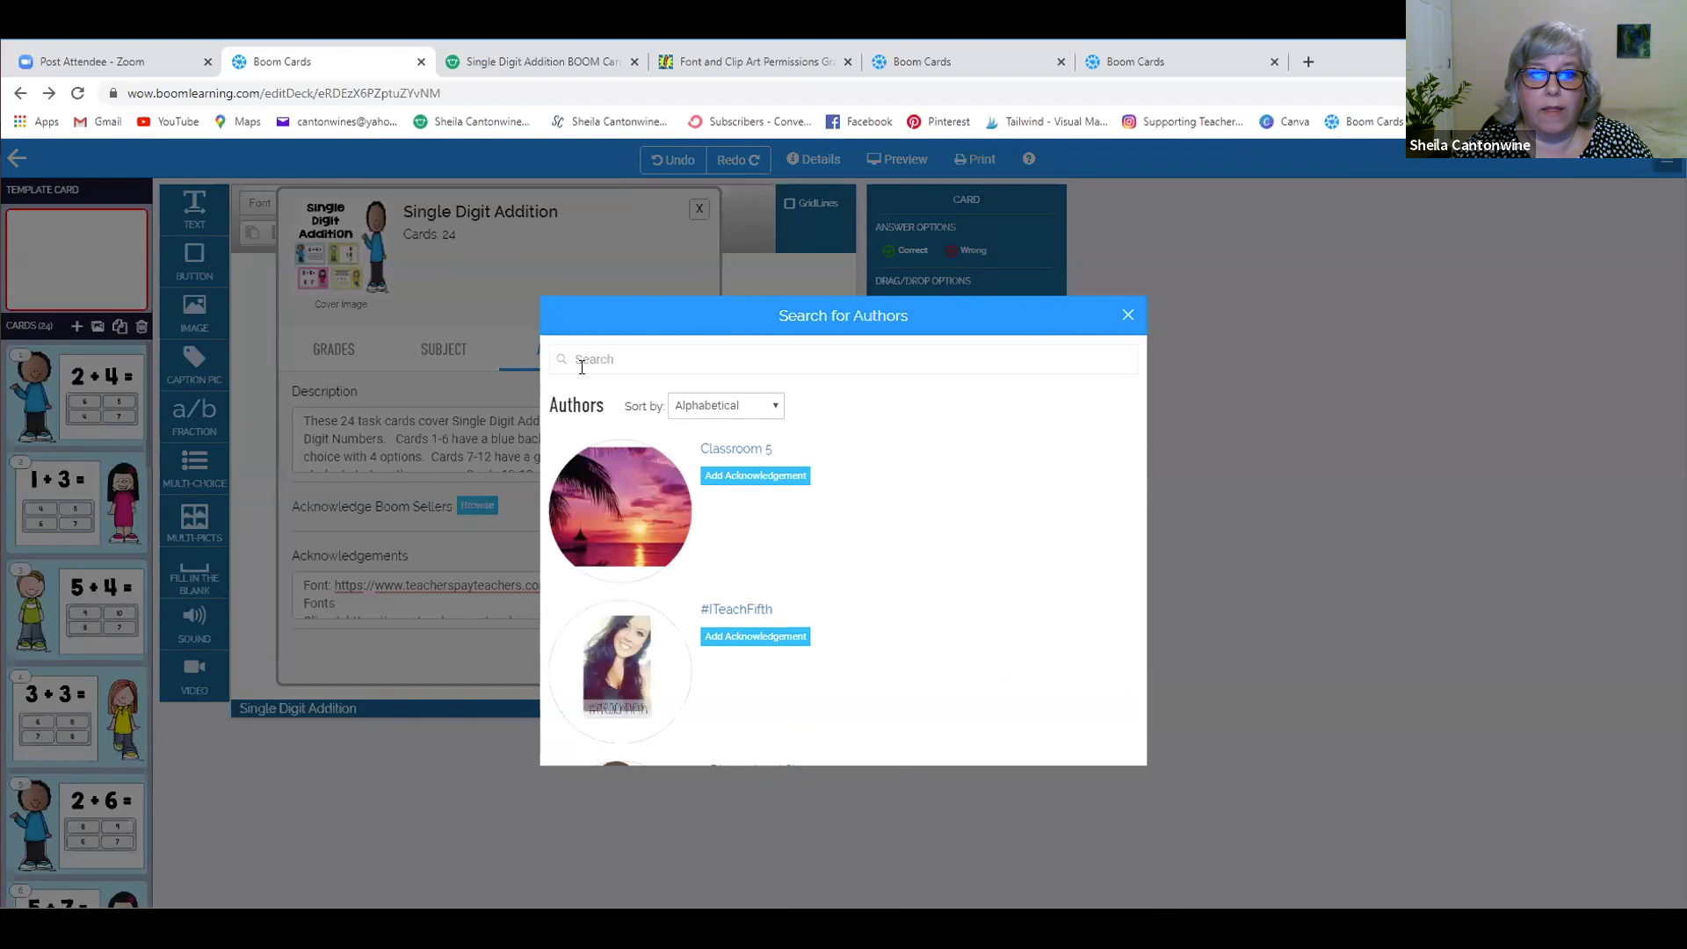
text(kimberly)
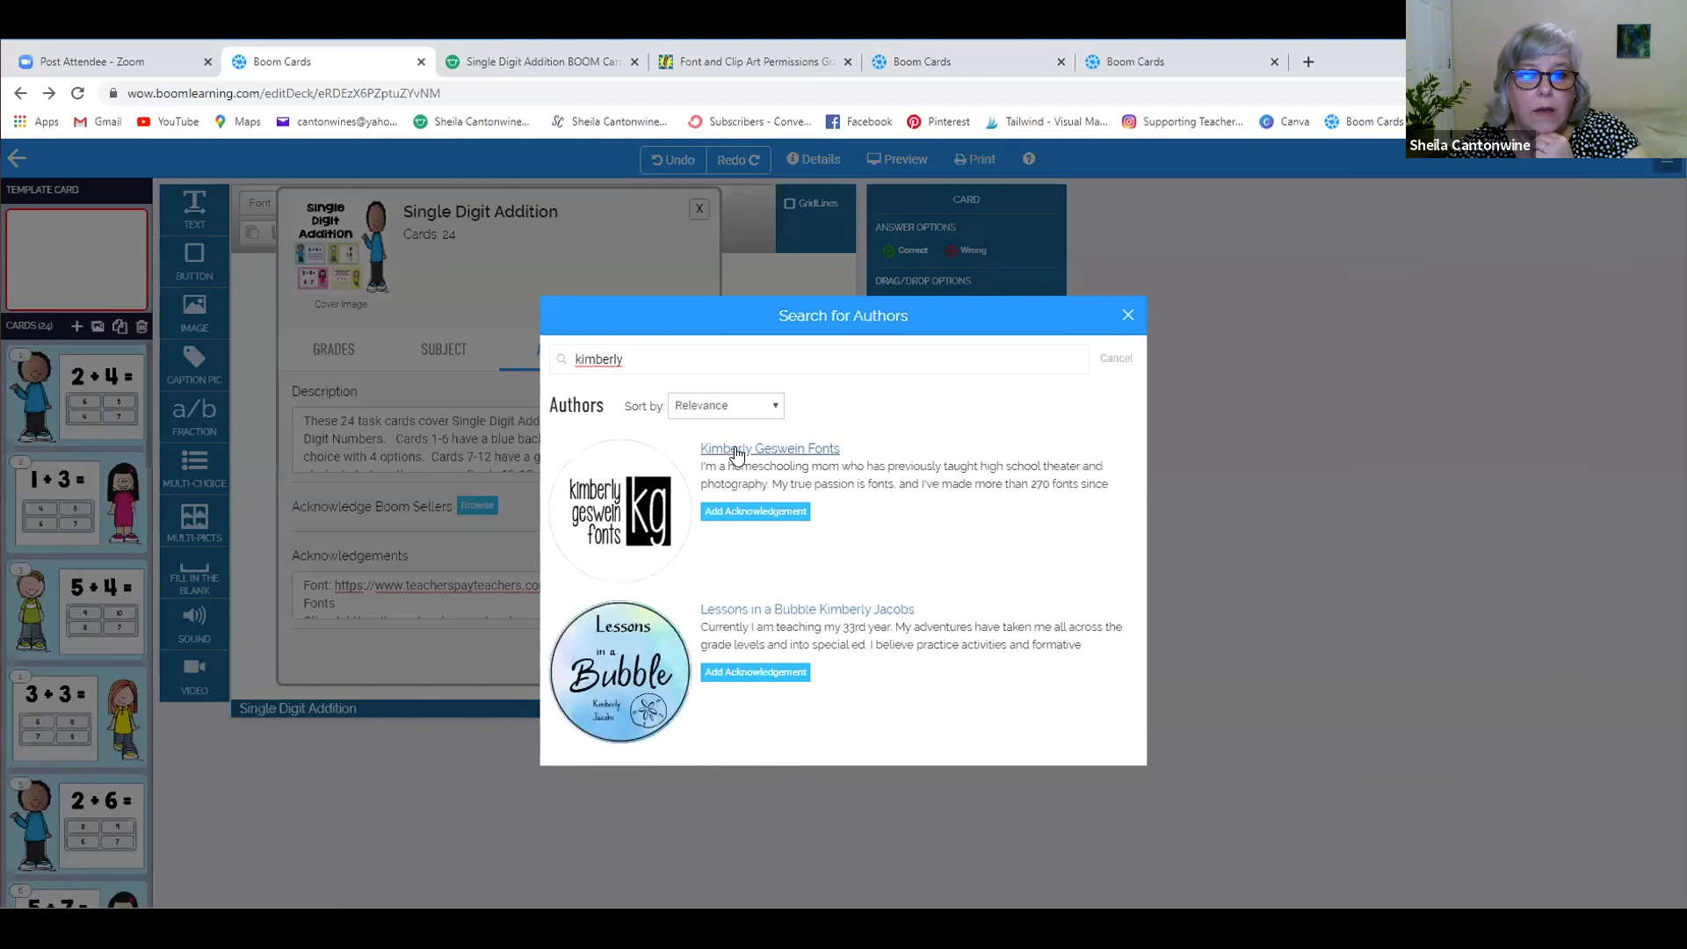
click(752, 513)
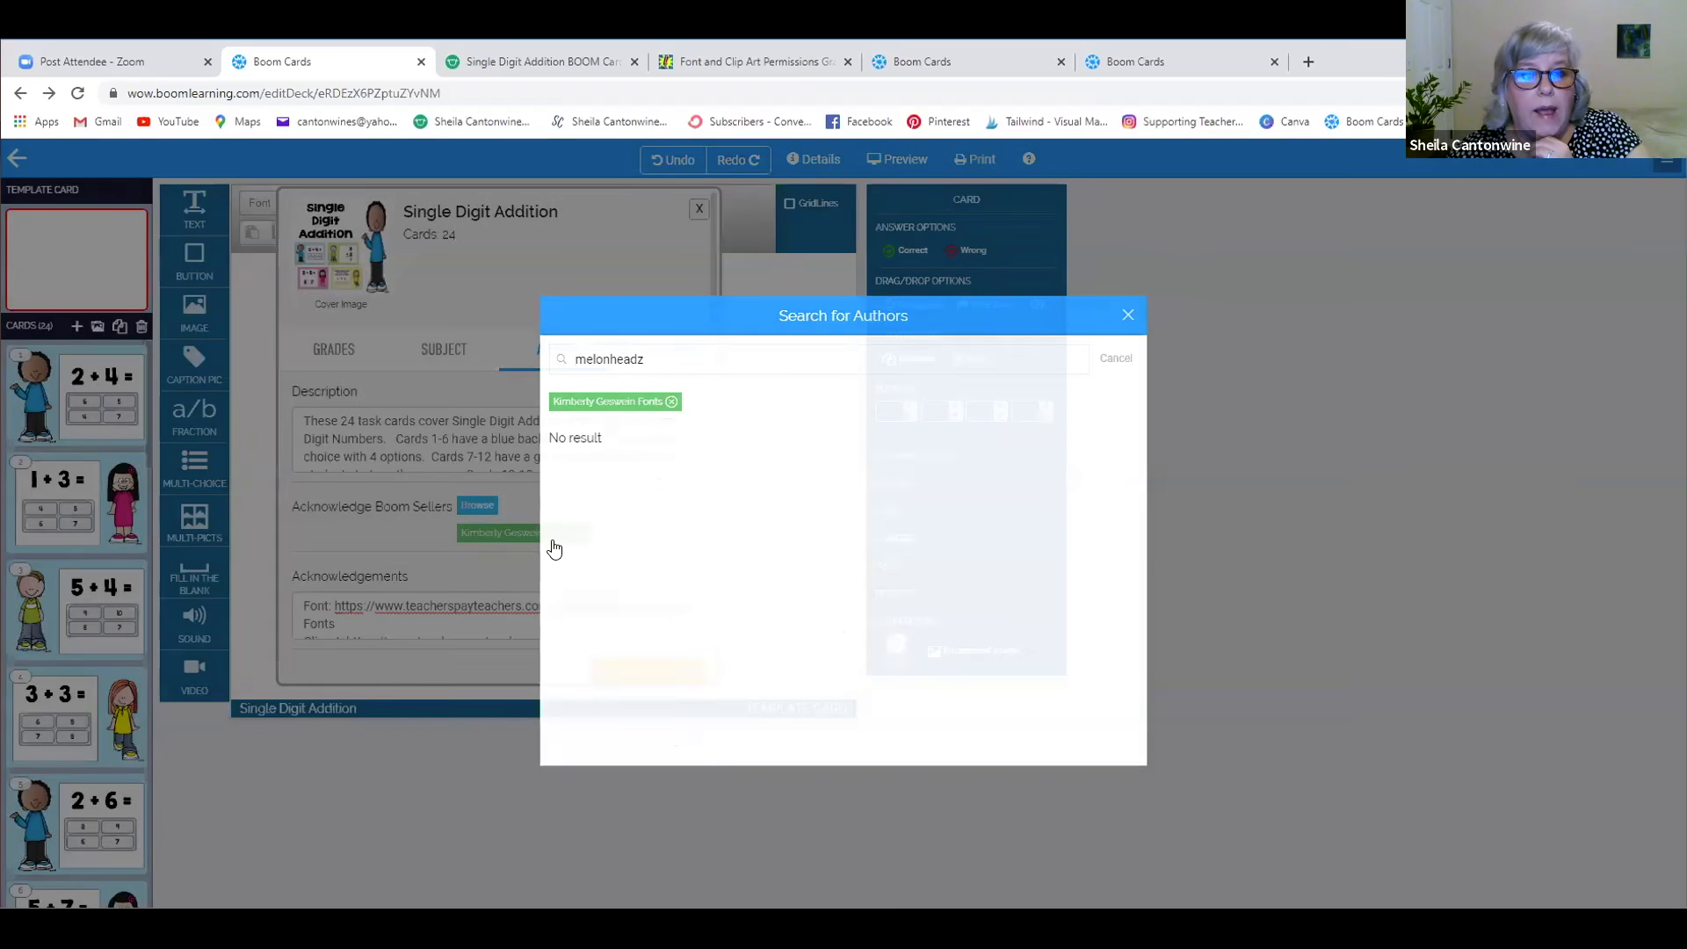
click(527, 537)
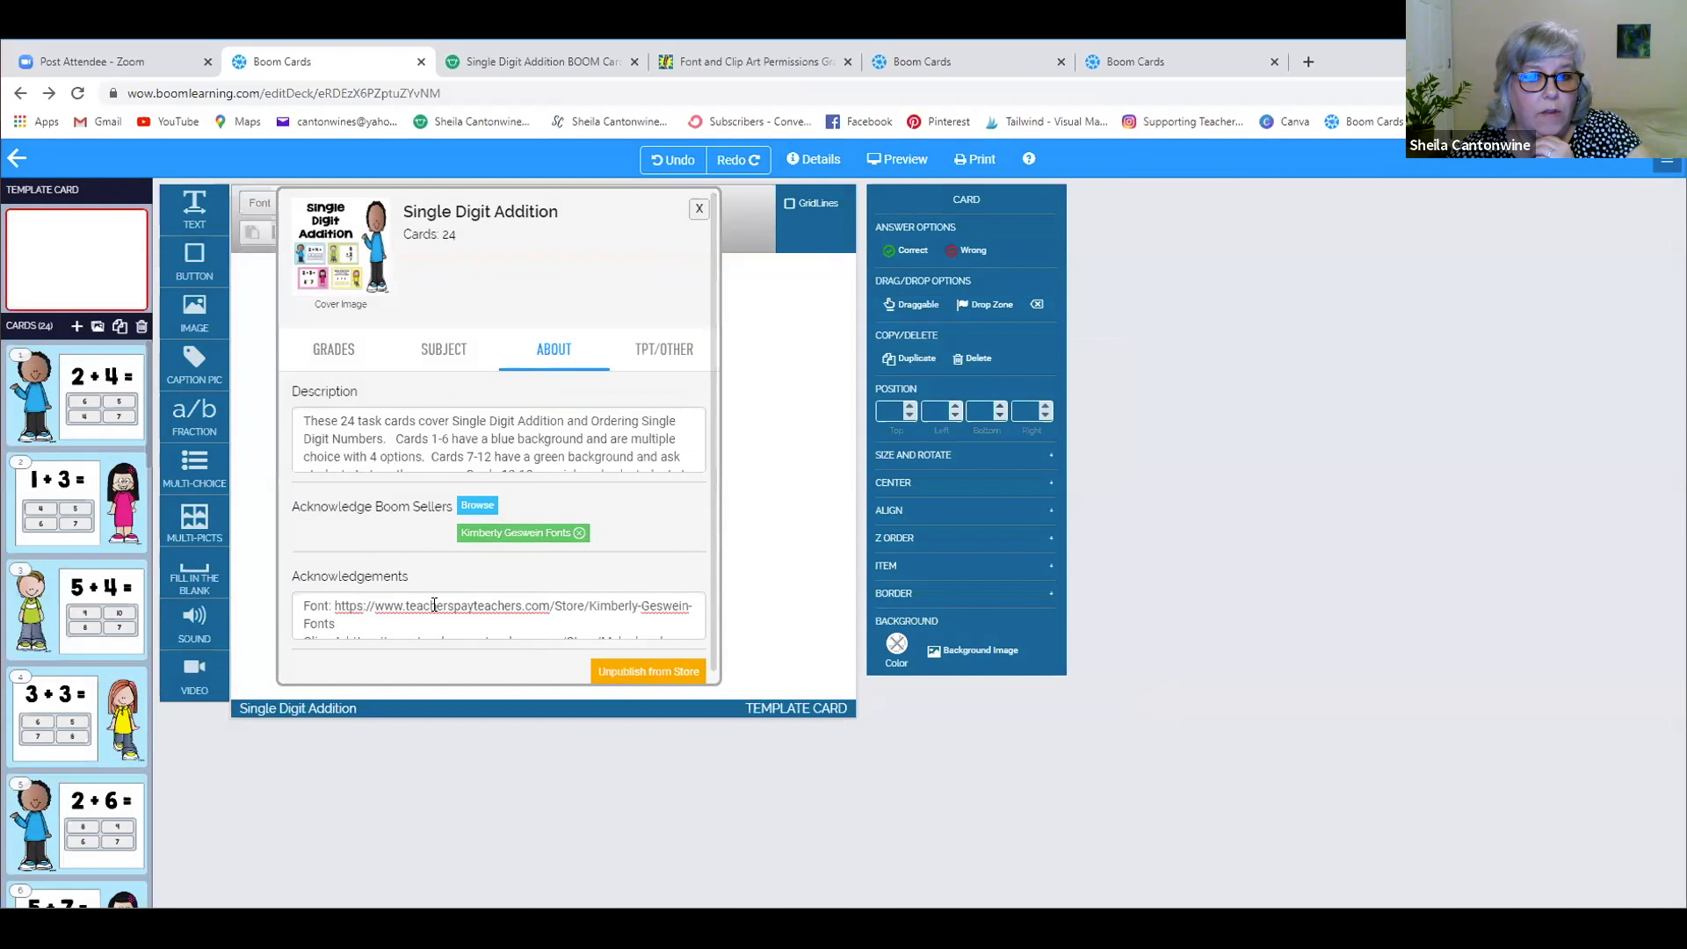
- Examine the clip-art store link in the deck's Acknowledgements text
scroll(433, 604, down, 1)
drag(303, 623, 613, 620)
click(613, 621)
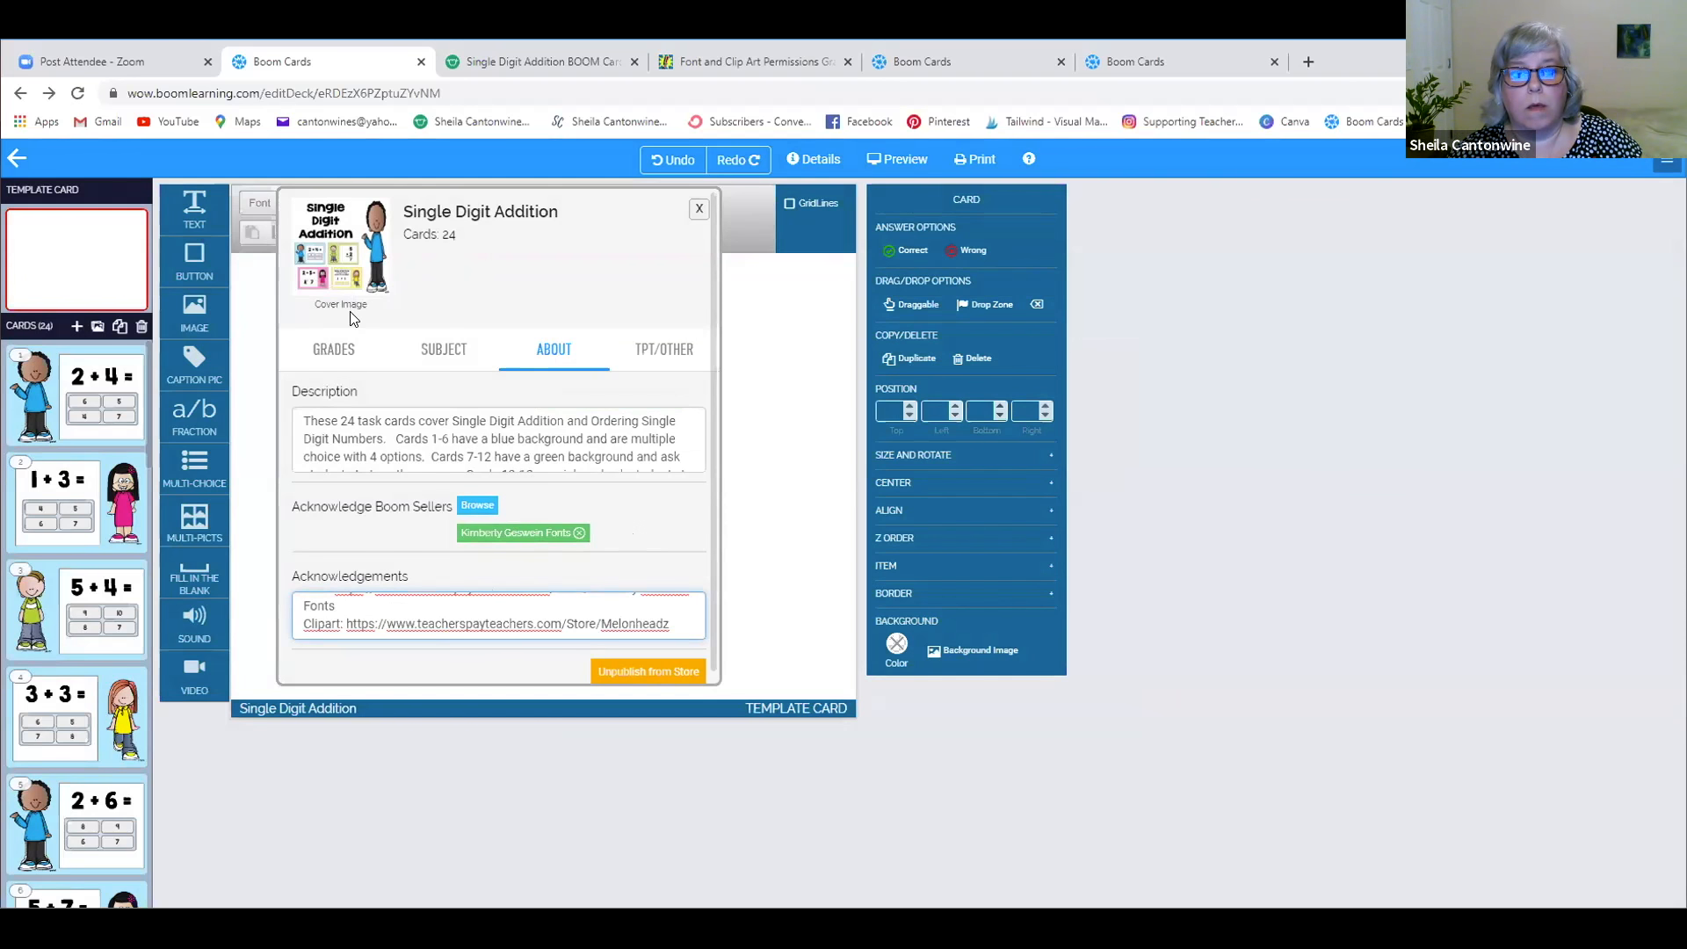
- Turn on Randomize Cards in the deck's grade details, view its extra options, and turn it off again
click(332, 351)
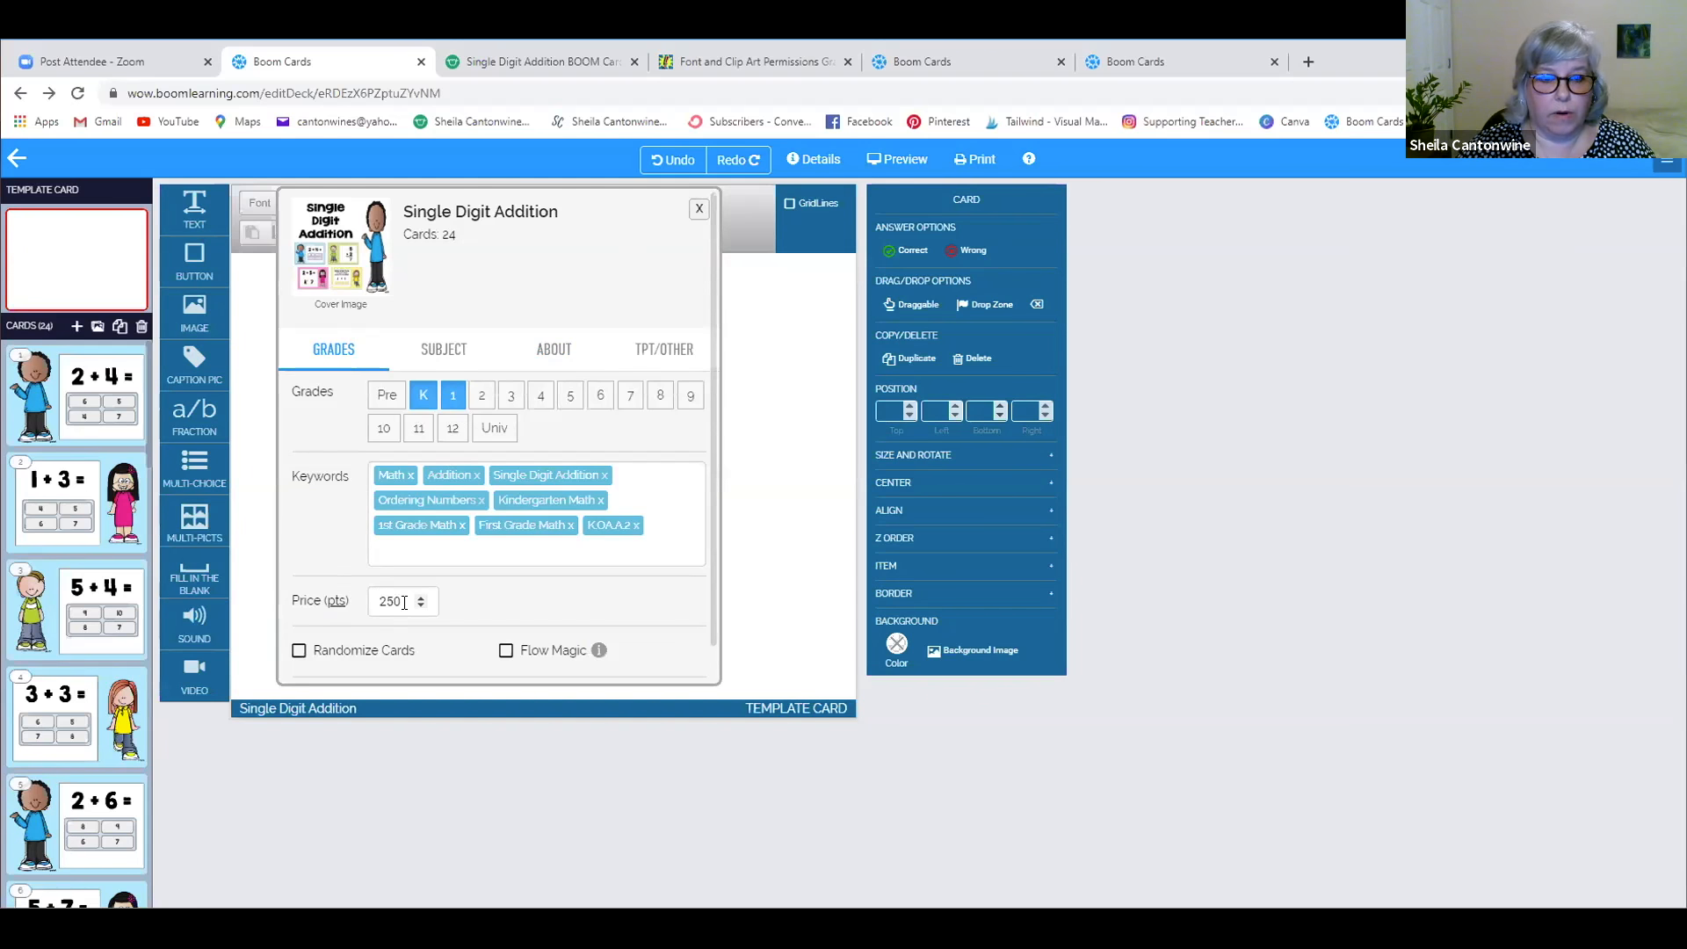
scroll(404, 601, down, 1)
click(299, 607)
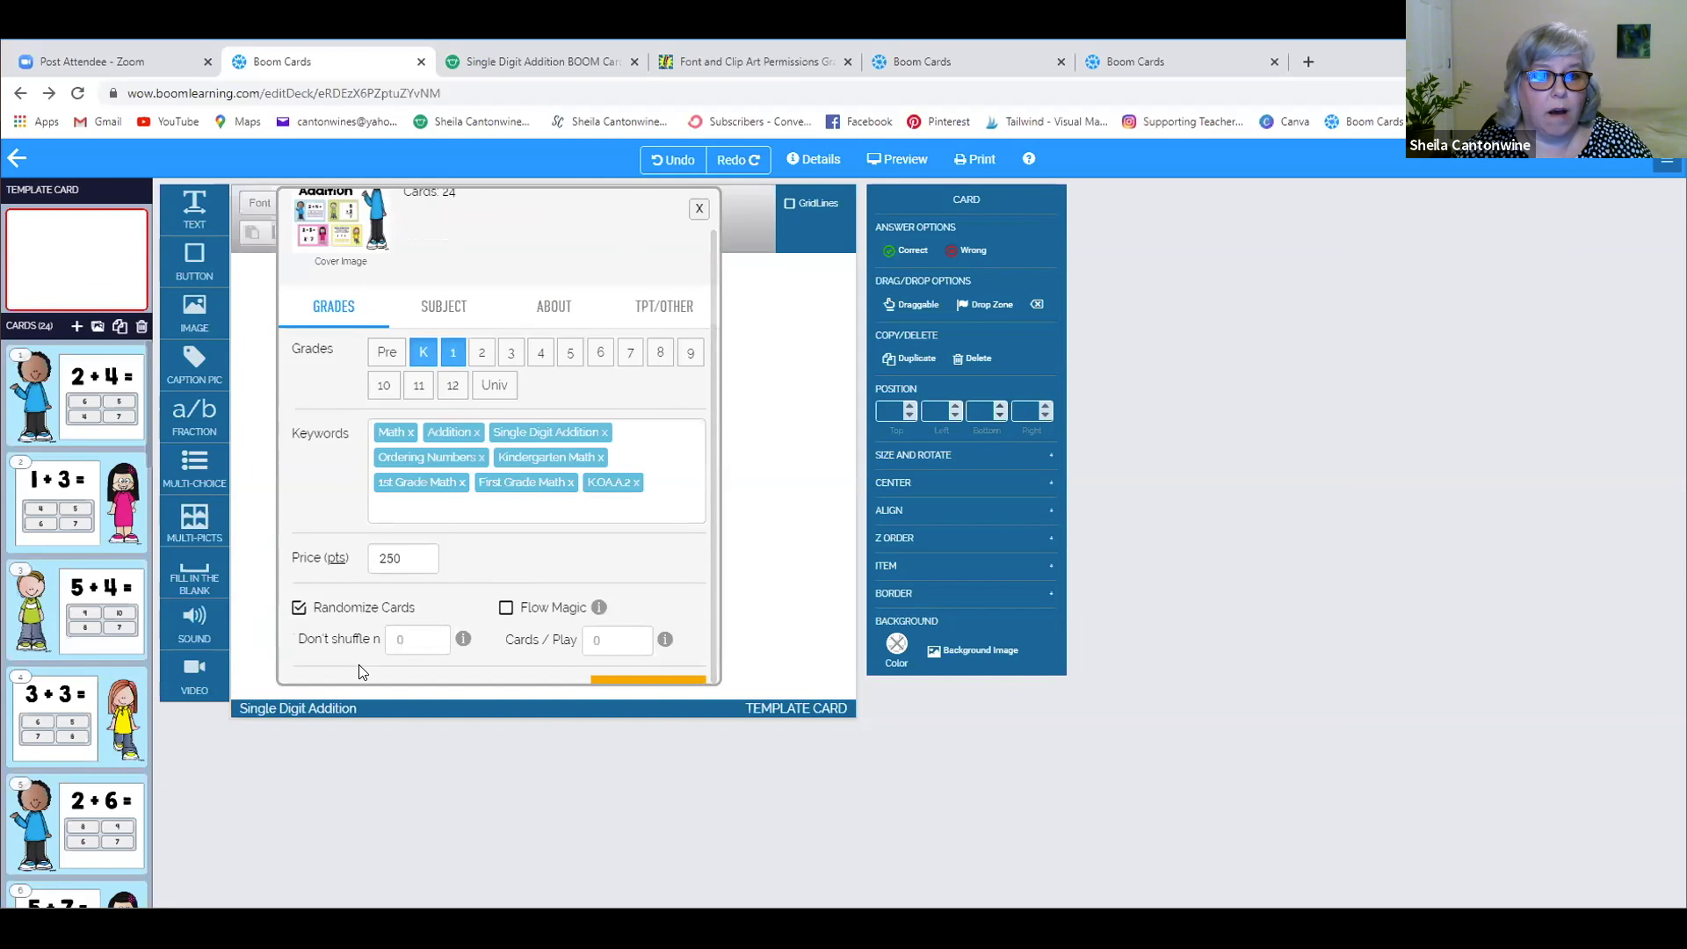
scroll(564, 516, down, 1)
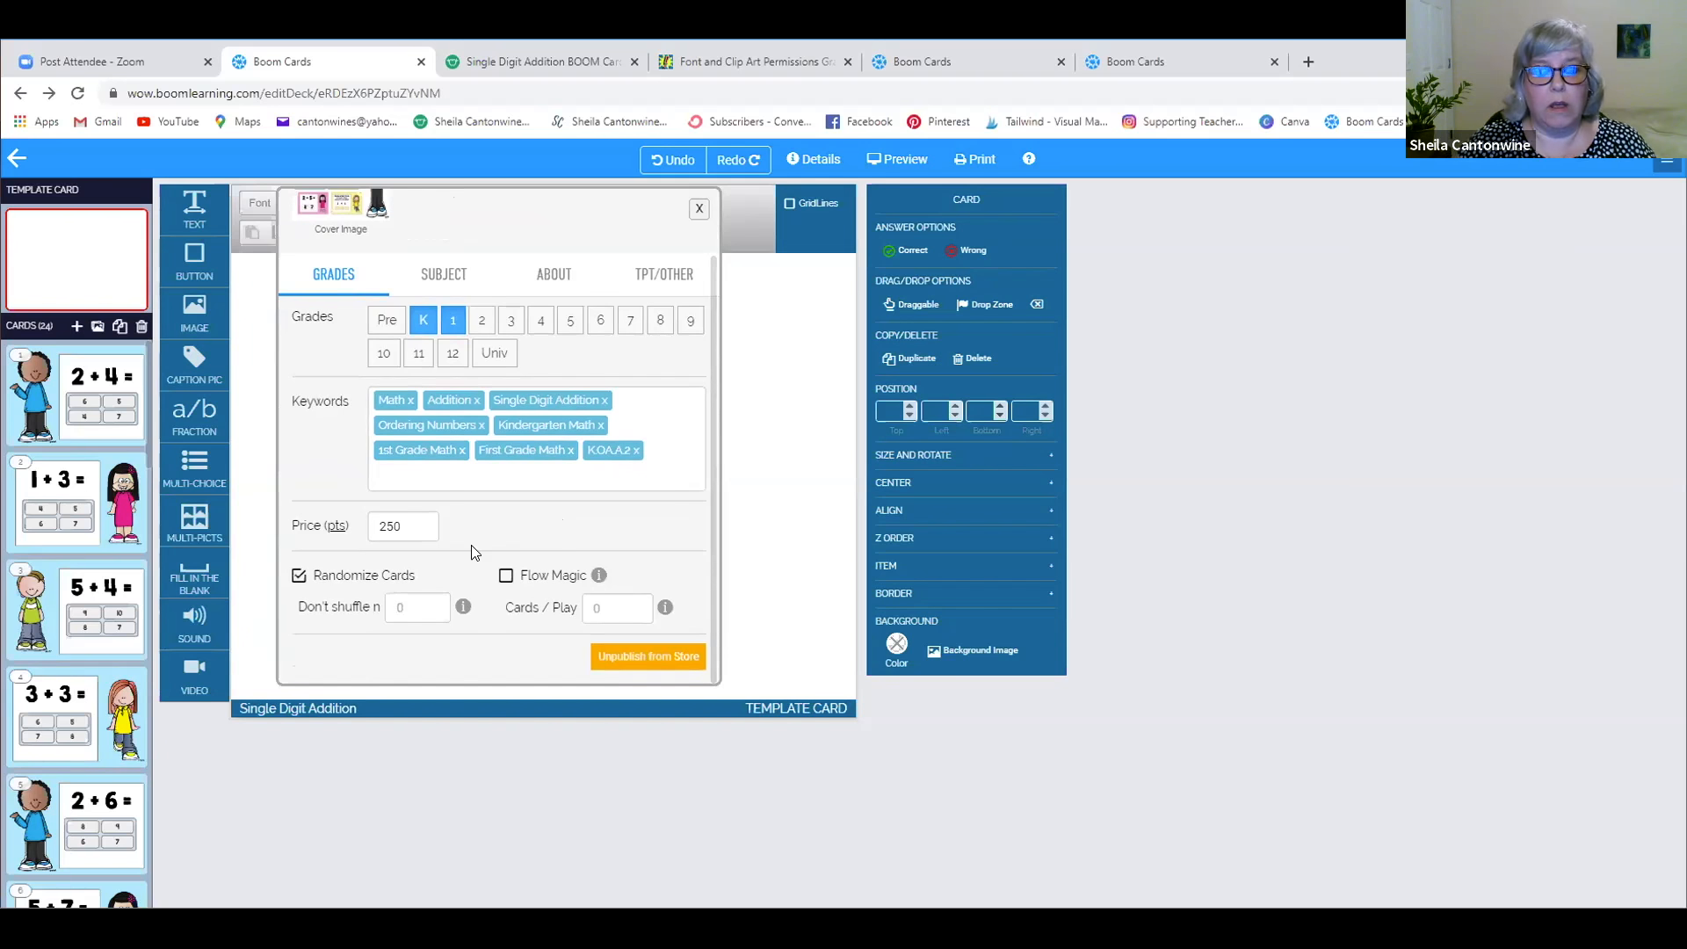
click(349, 576)
- Review the deck's card groups, turn on Randomize Cards, and set Don't shuffle n to 3
scroll(82, 401, down, 6)
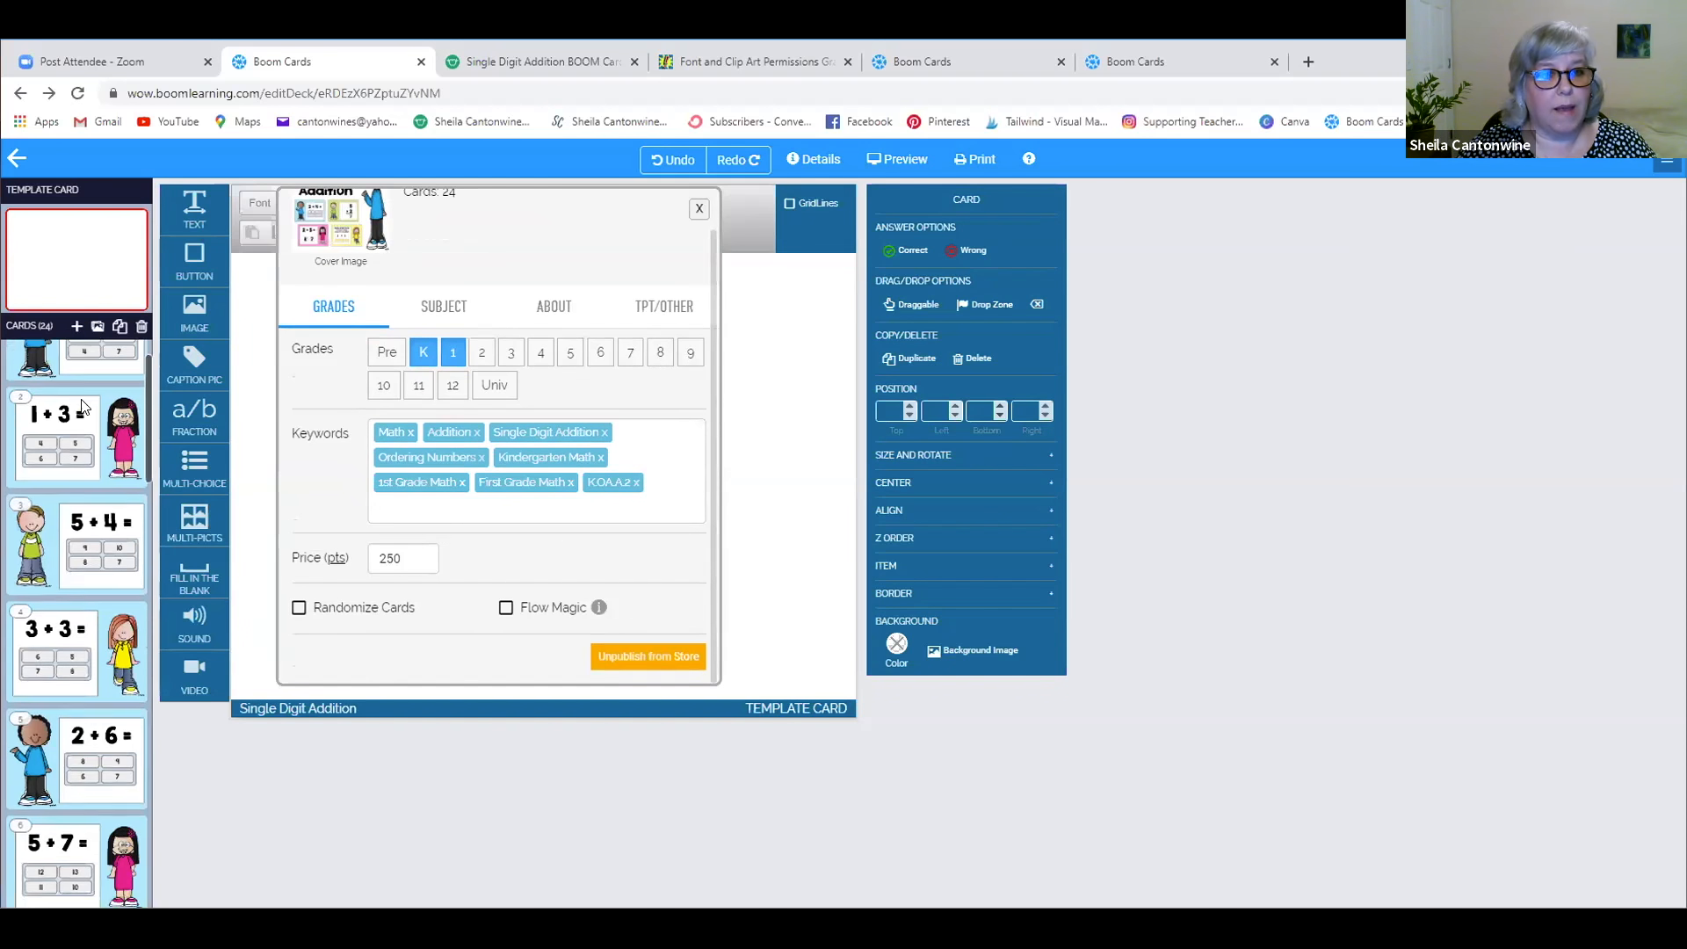
scroll(81, 401, down, 8)
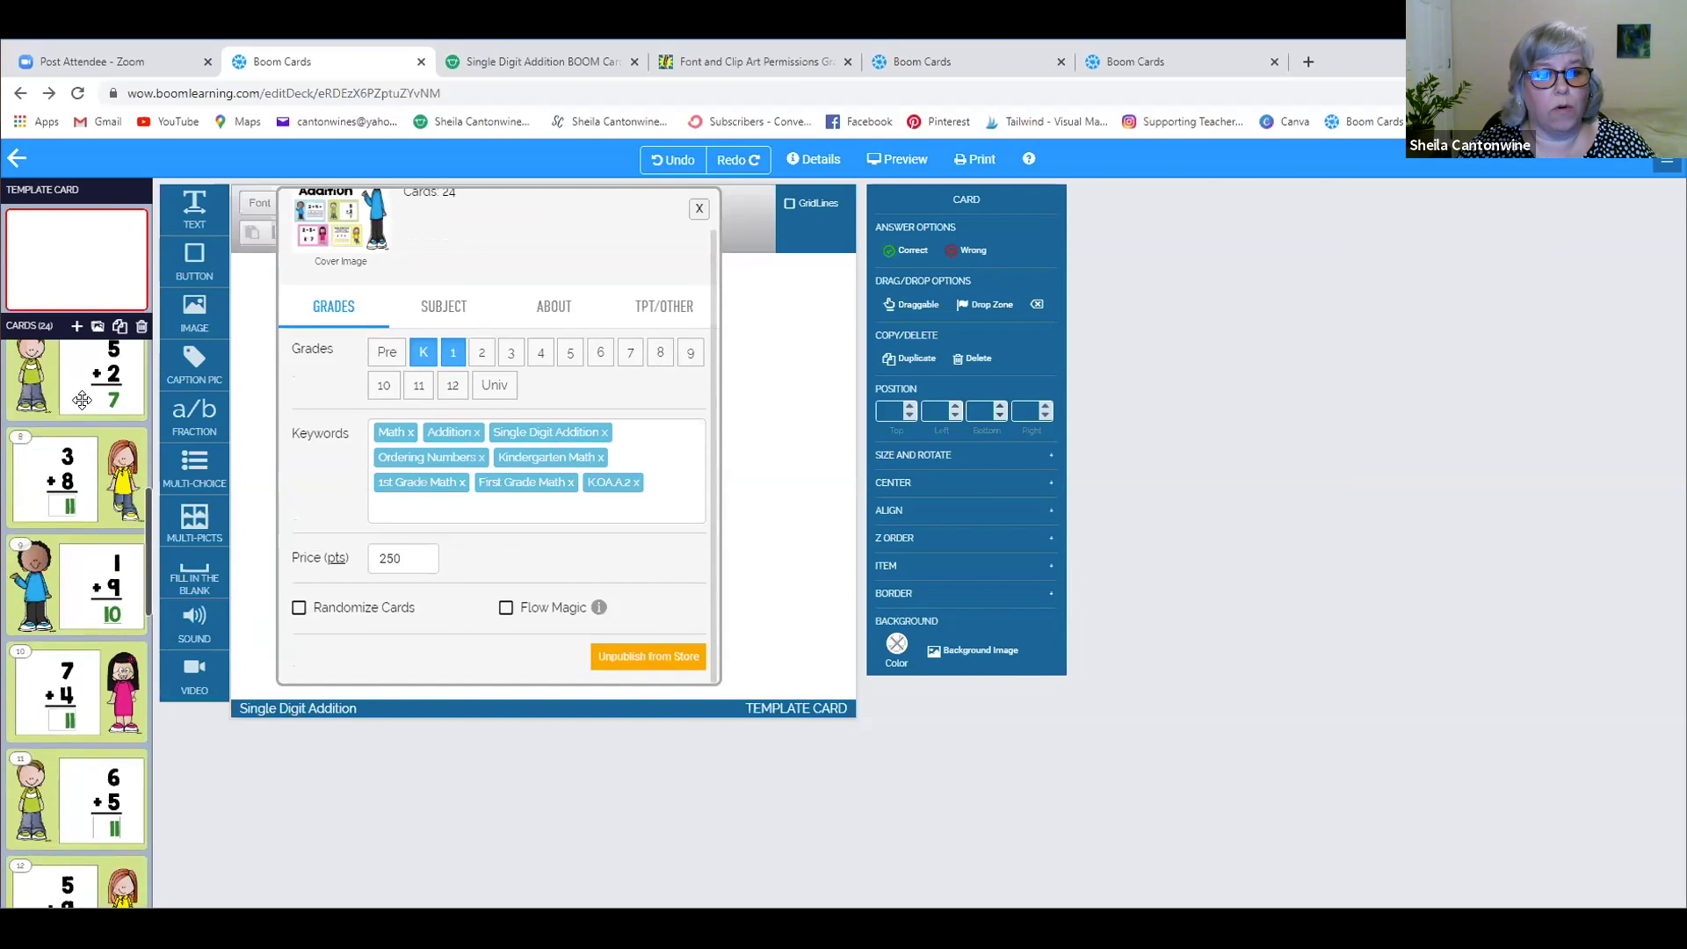
scroll(81, 400, down, 3)
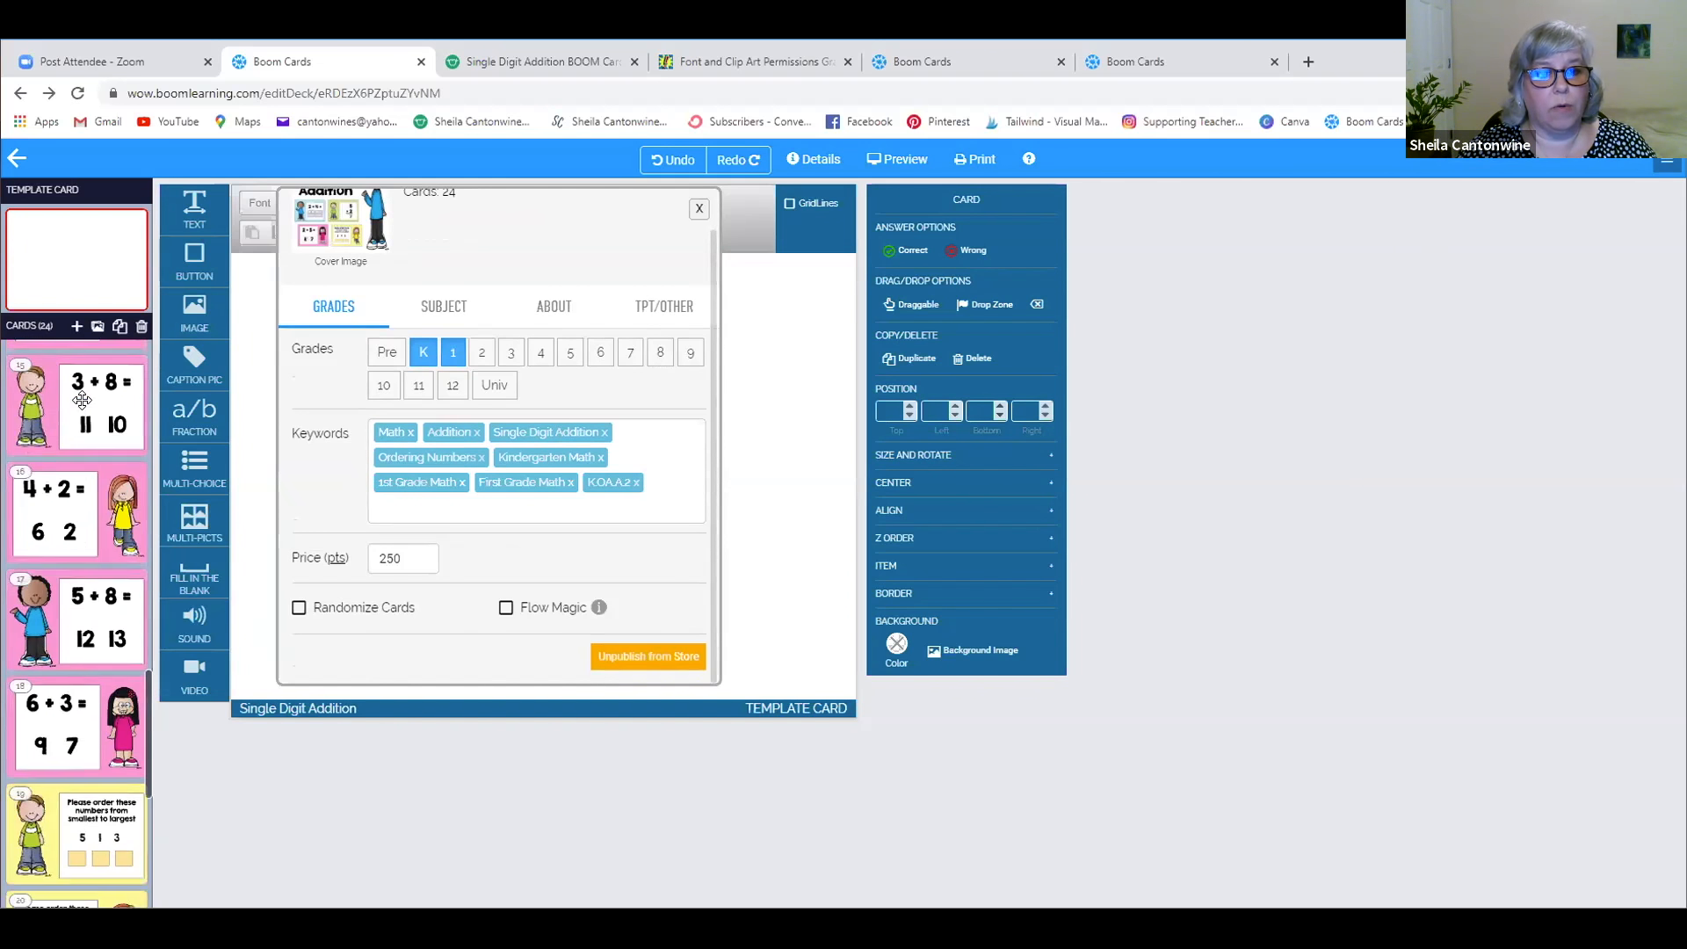
click(298, 609)
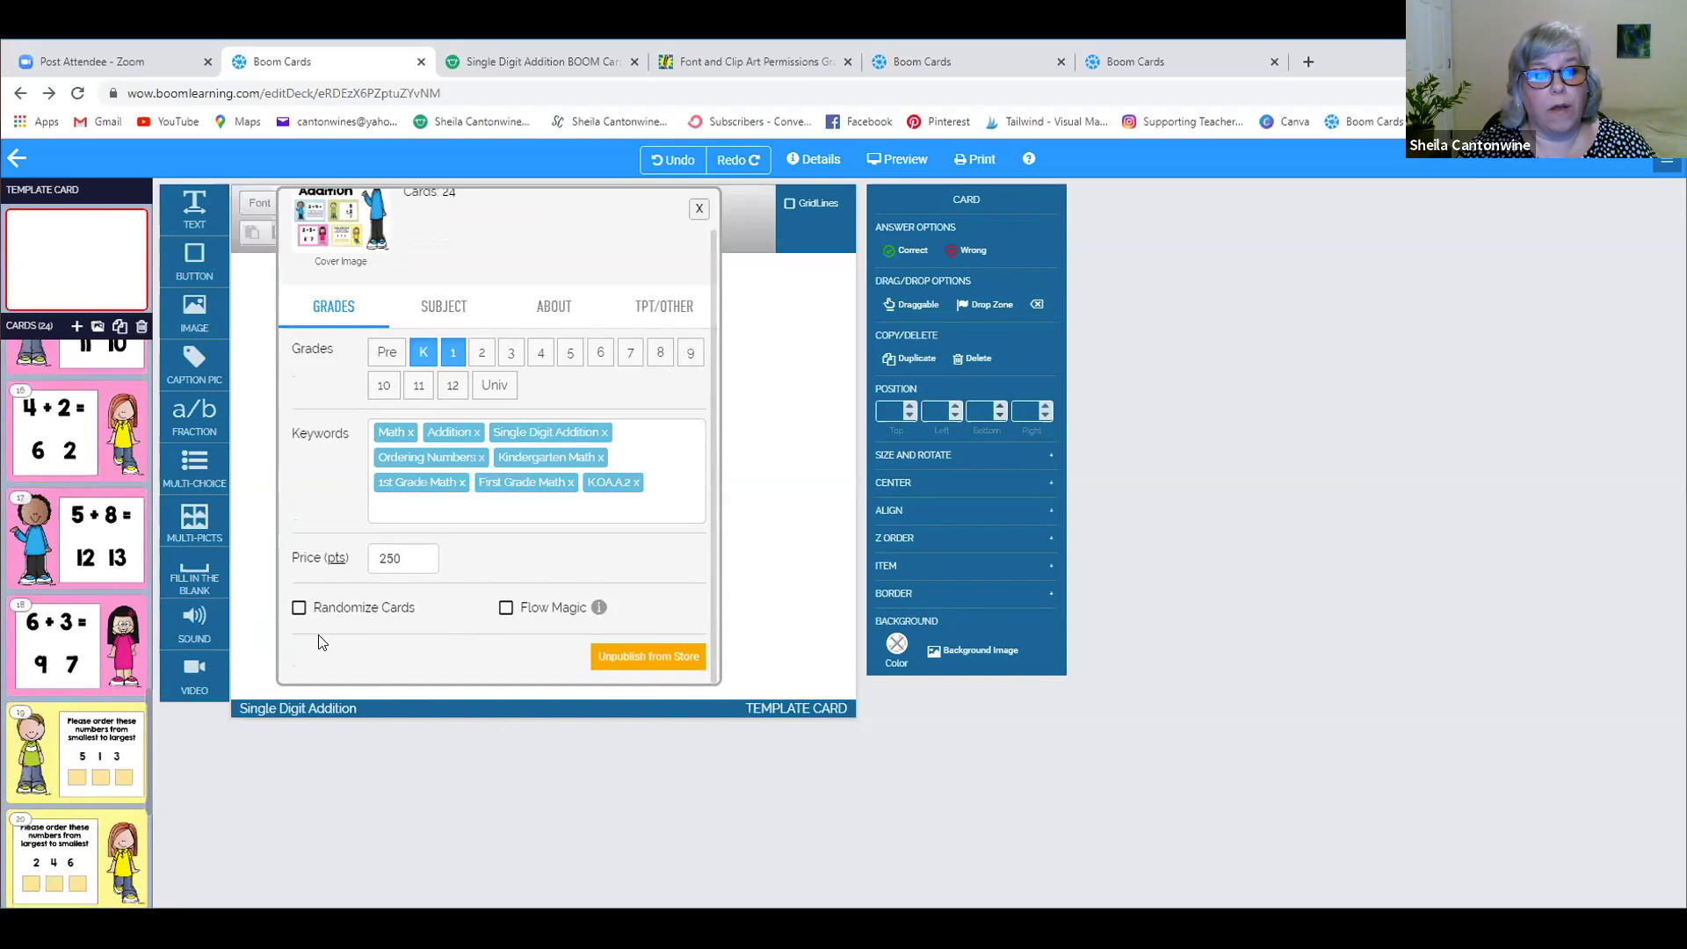
scroll(350, 614, down, 1)
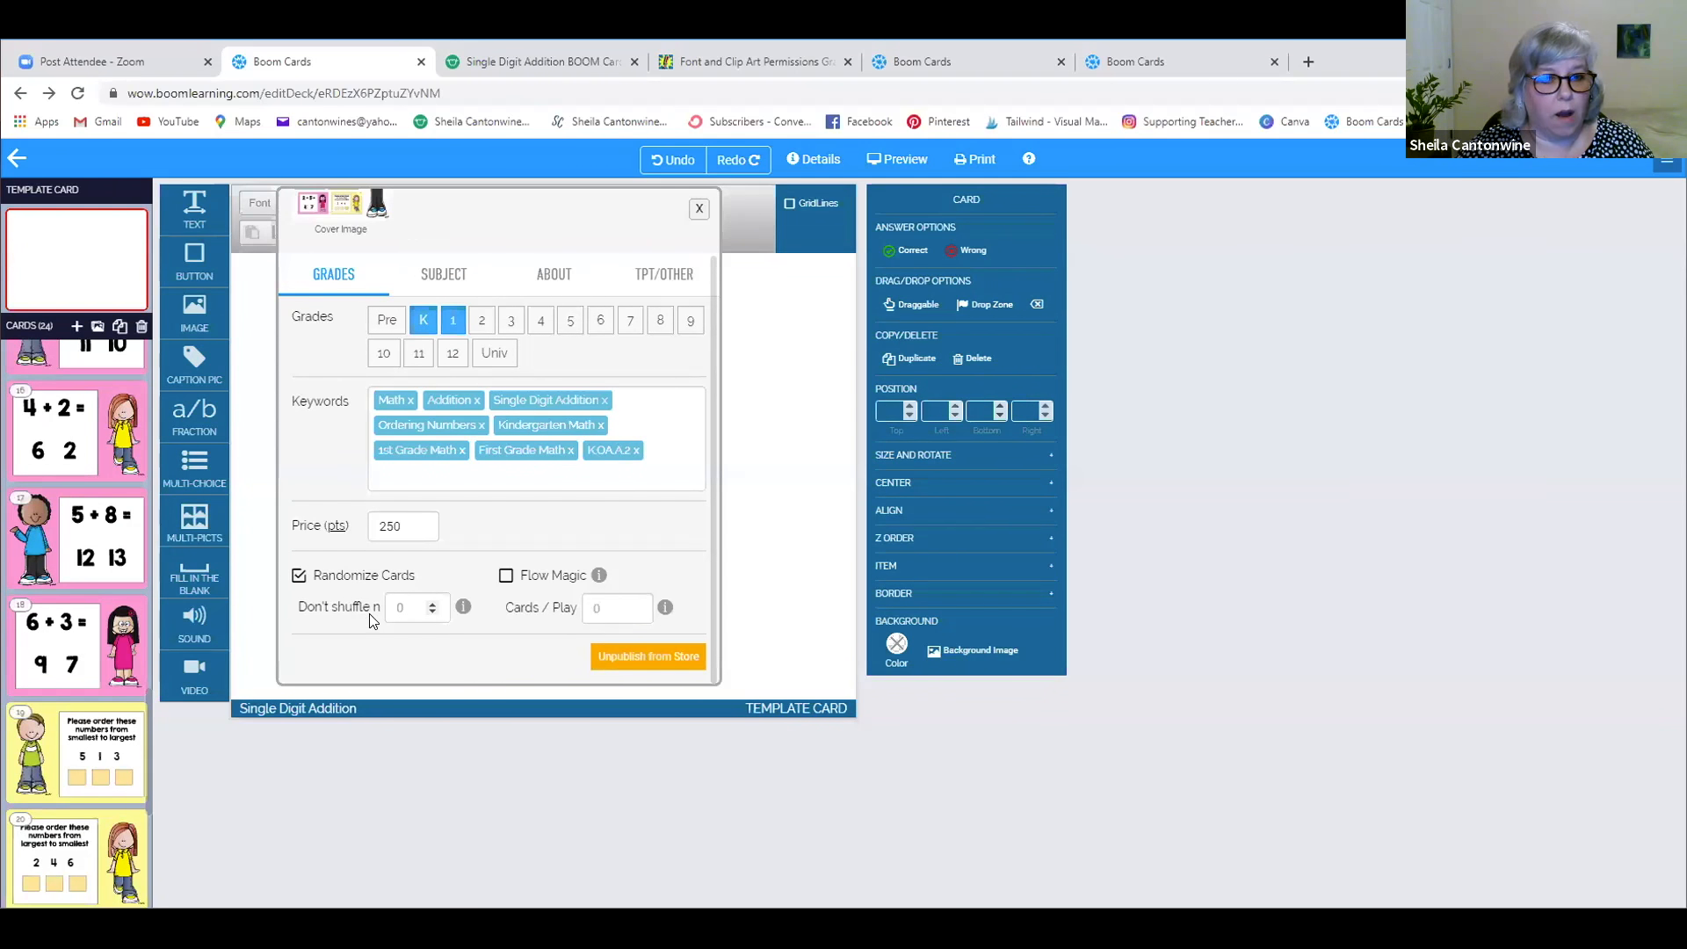
mouse_move(464, 603)
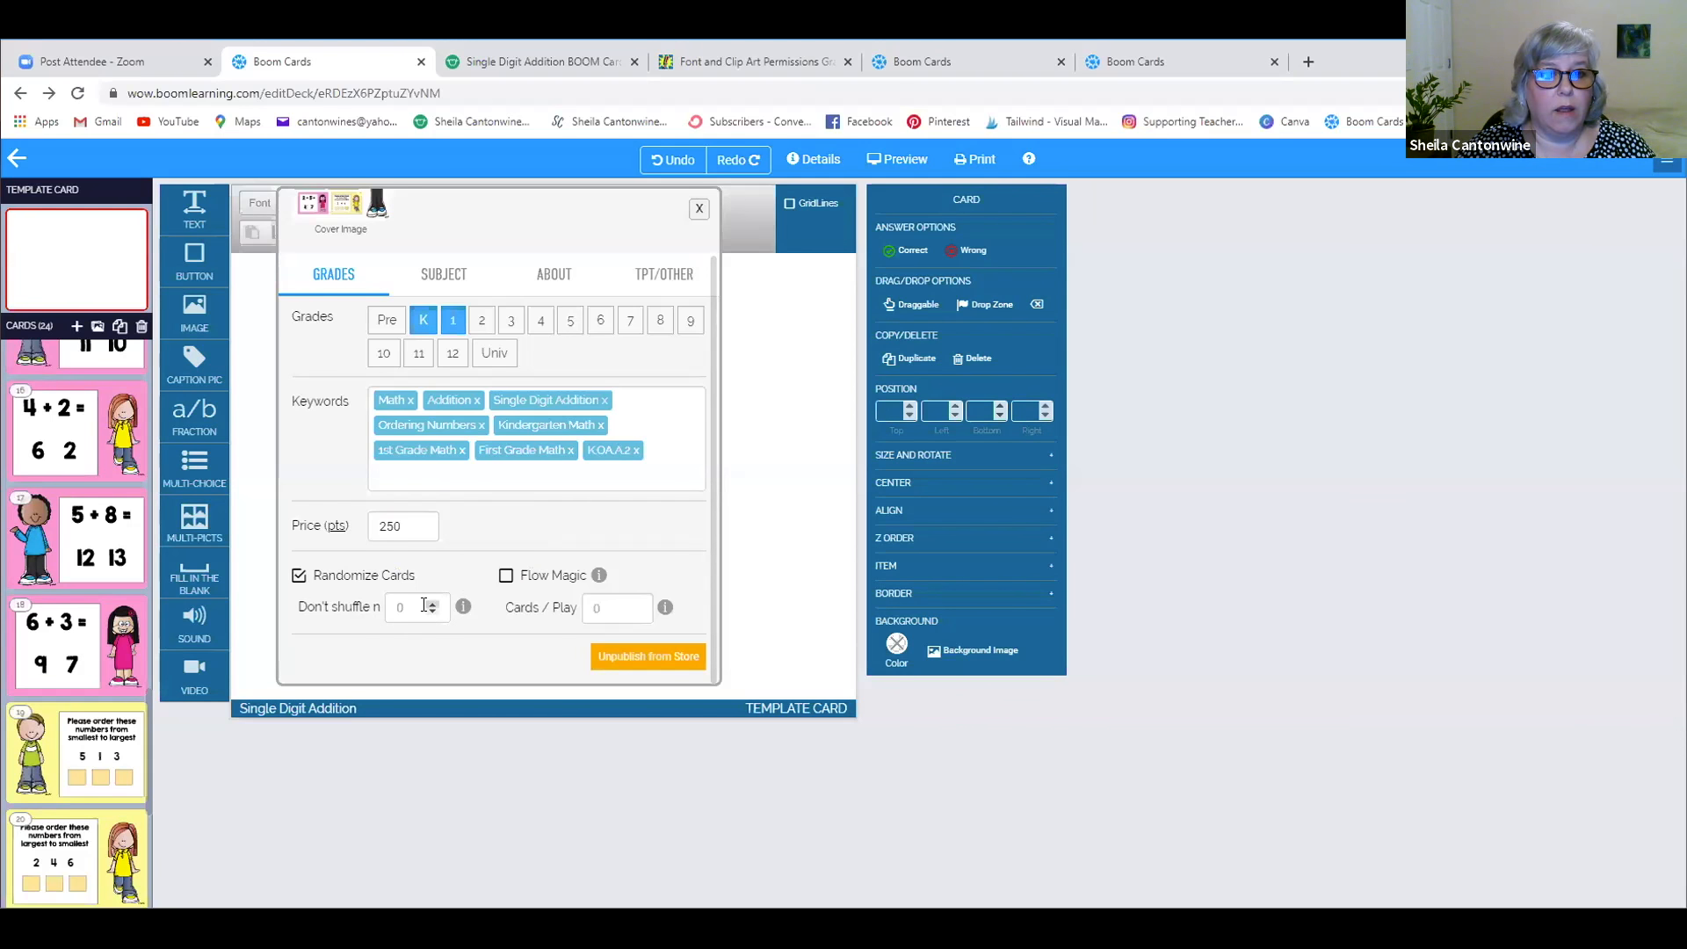
click(397, 608)
text(3)
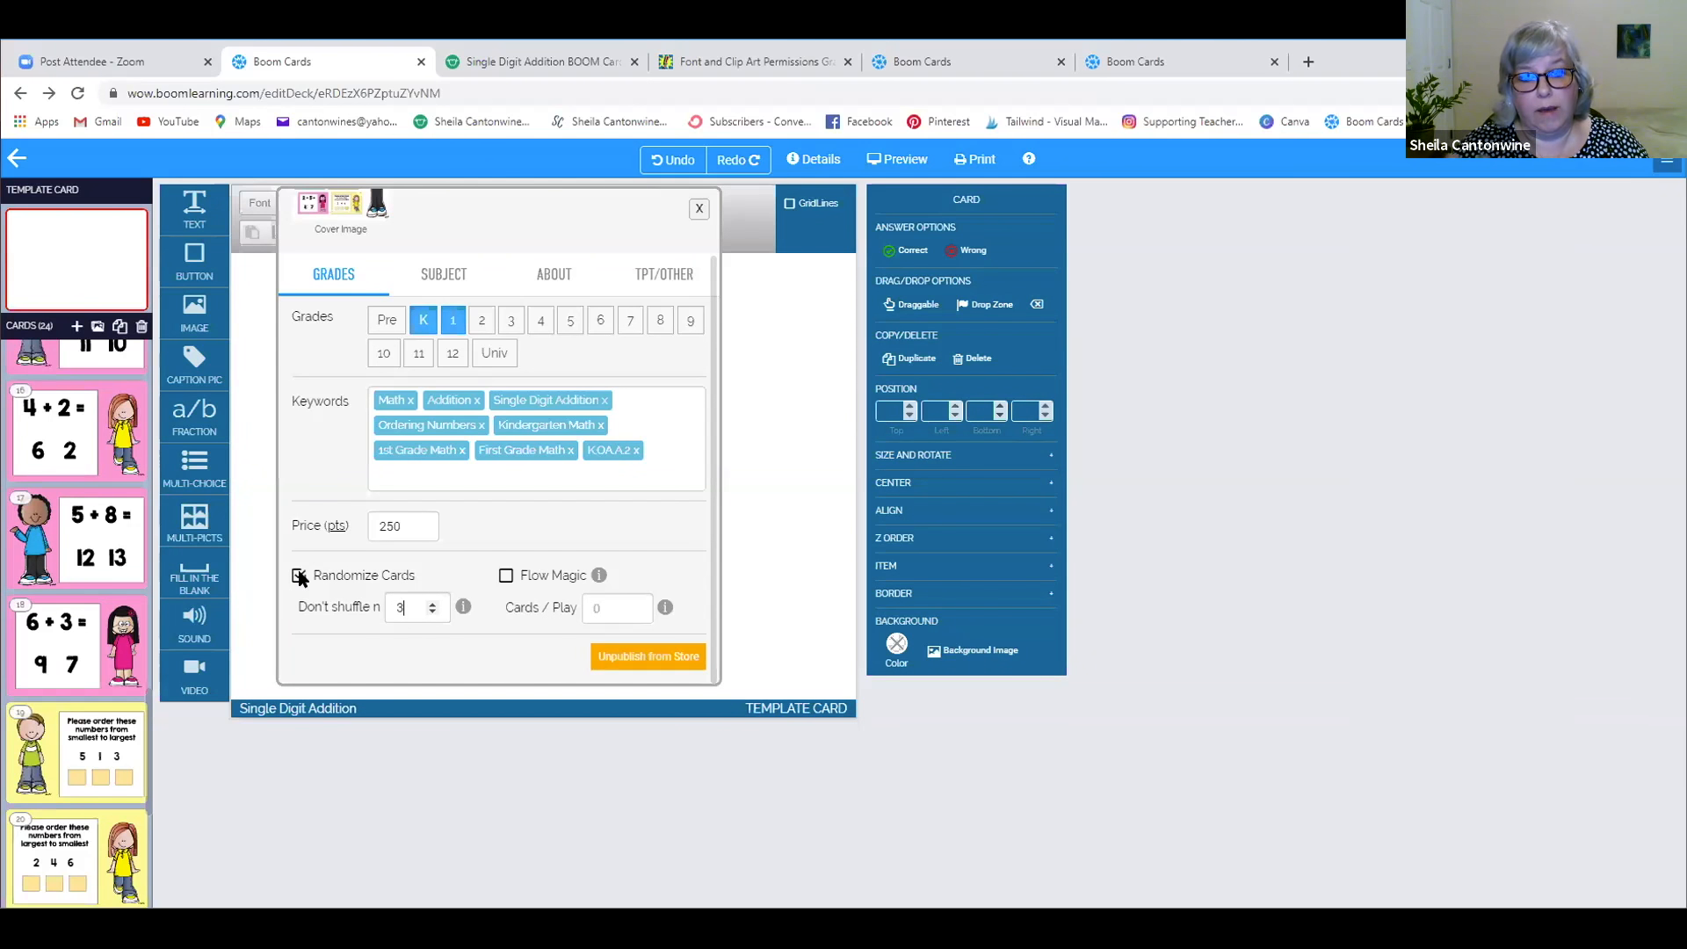
- Switch Randomize Cards off, on and off again, leaving the deck's cards in fixed order
click(325, 577)
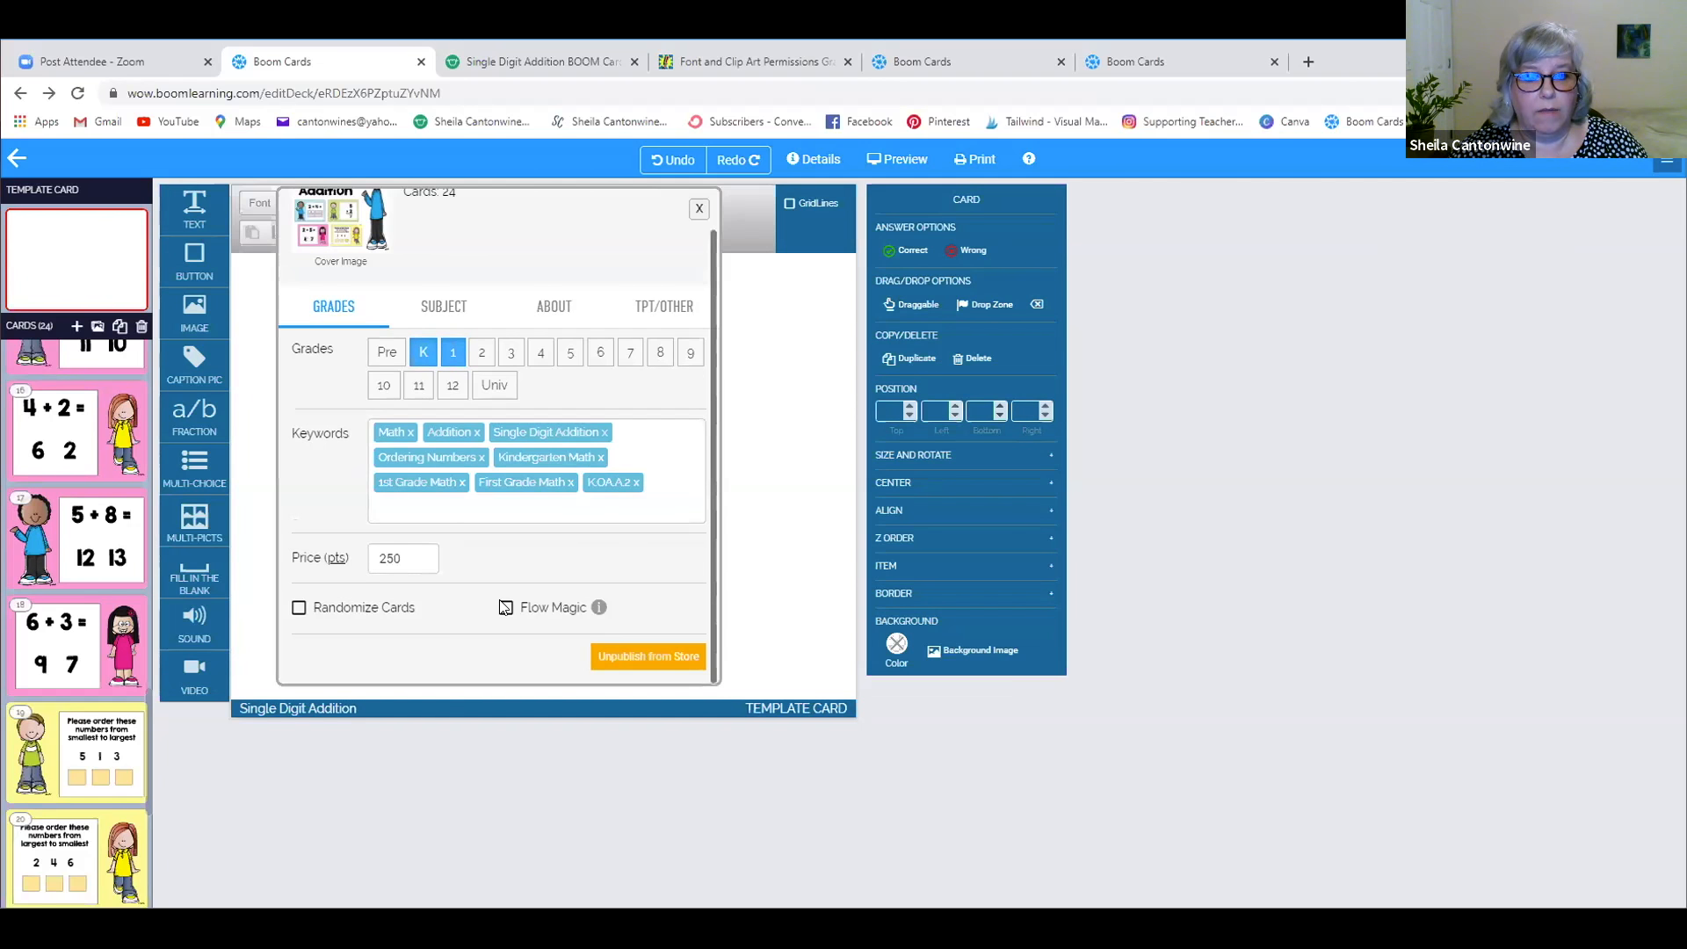
click(299, 609)
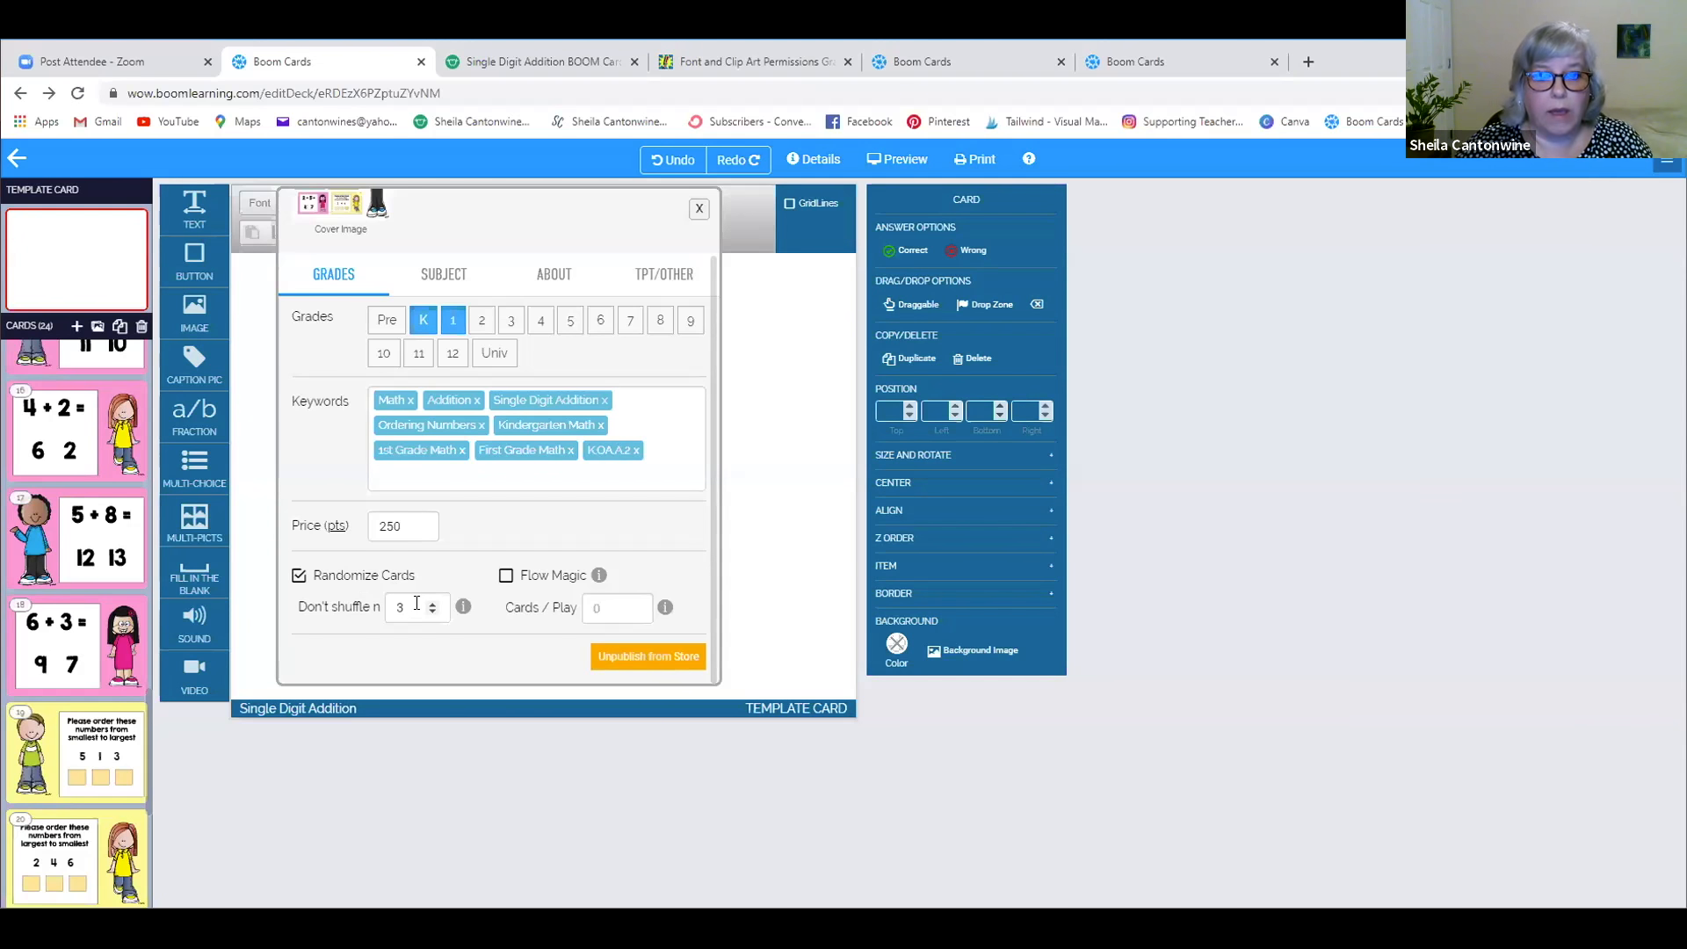
click(298, 577)
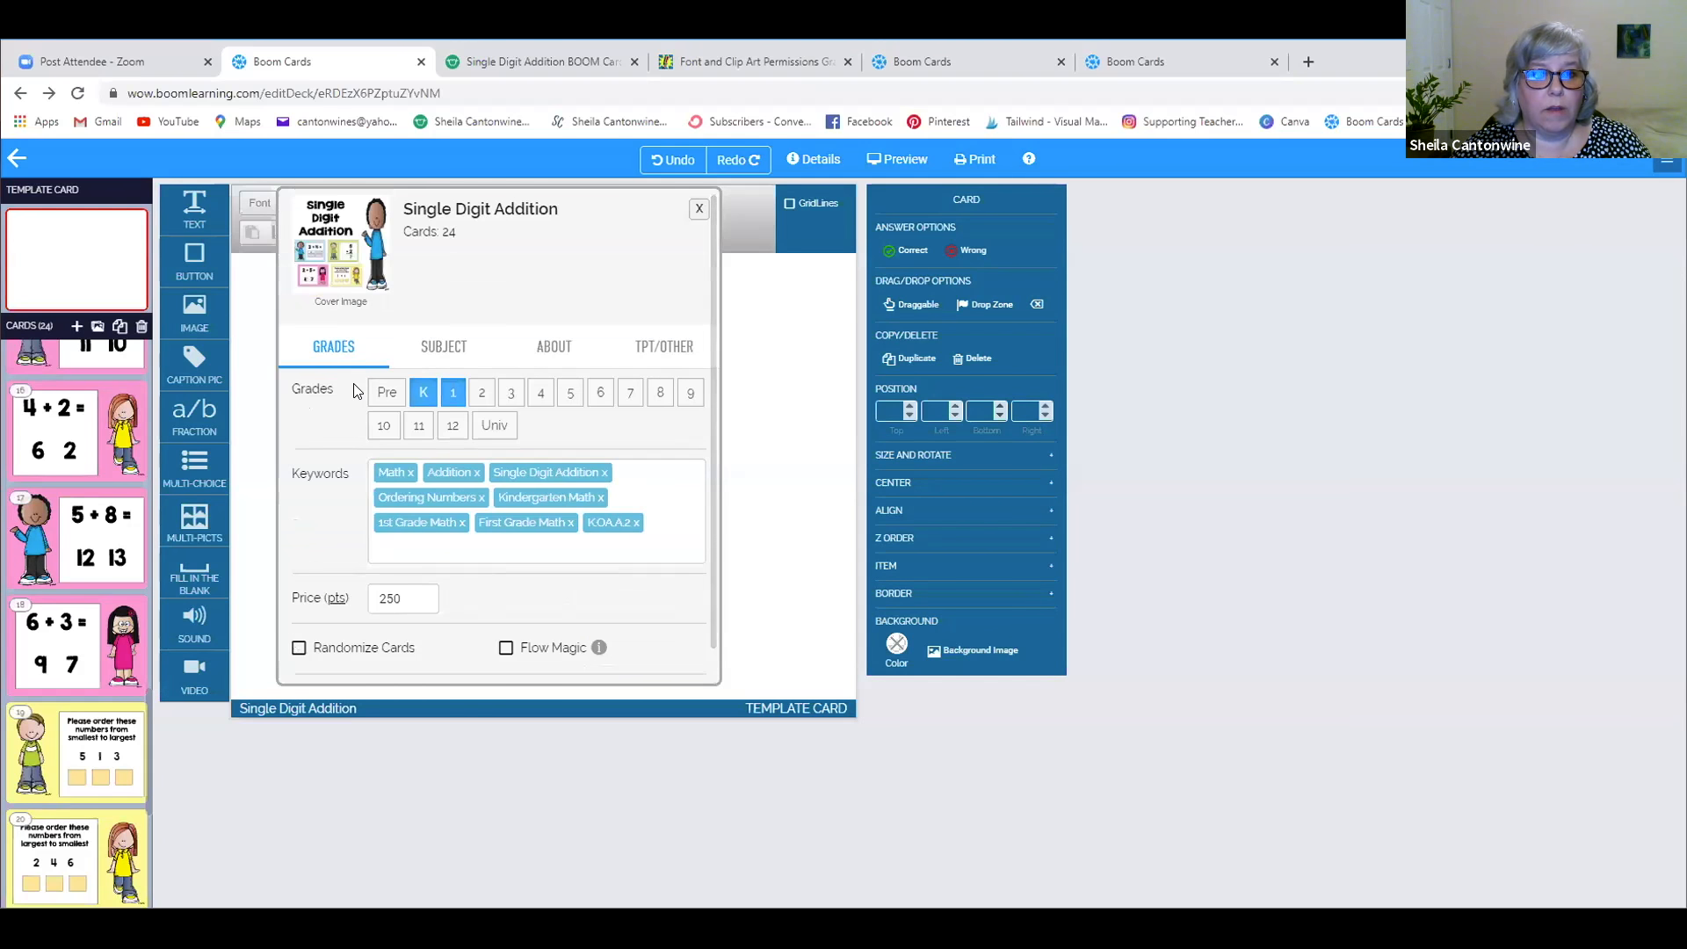
scroll(355, 382, down, 1)
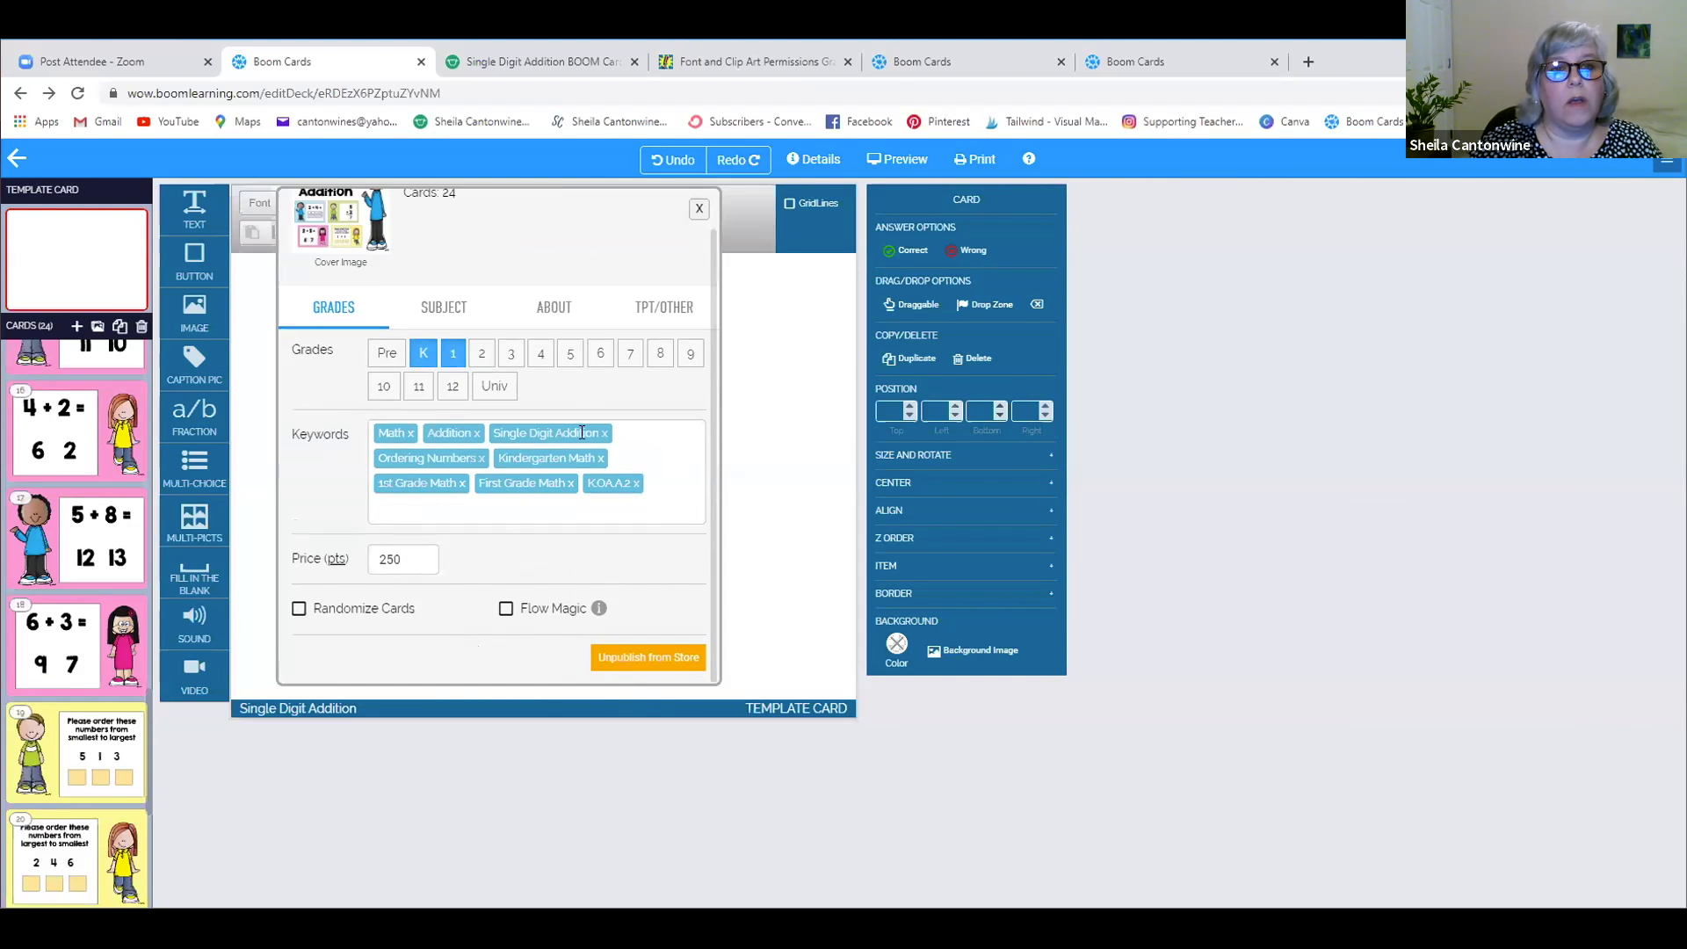
- View the deck's subject settings and the Onscreen Keyboard choices, keeping the keyboard set to None
click(442, 308)
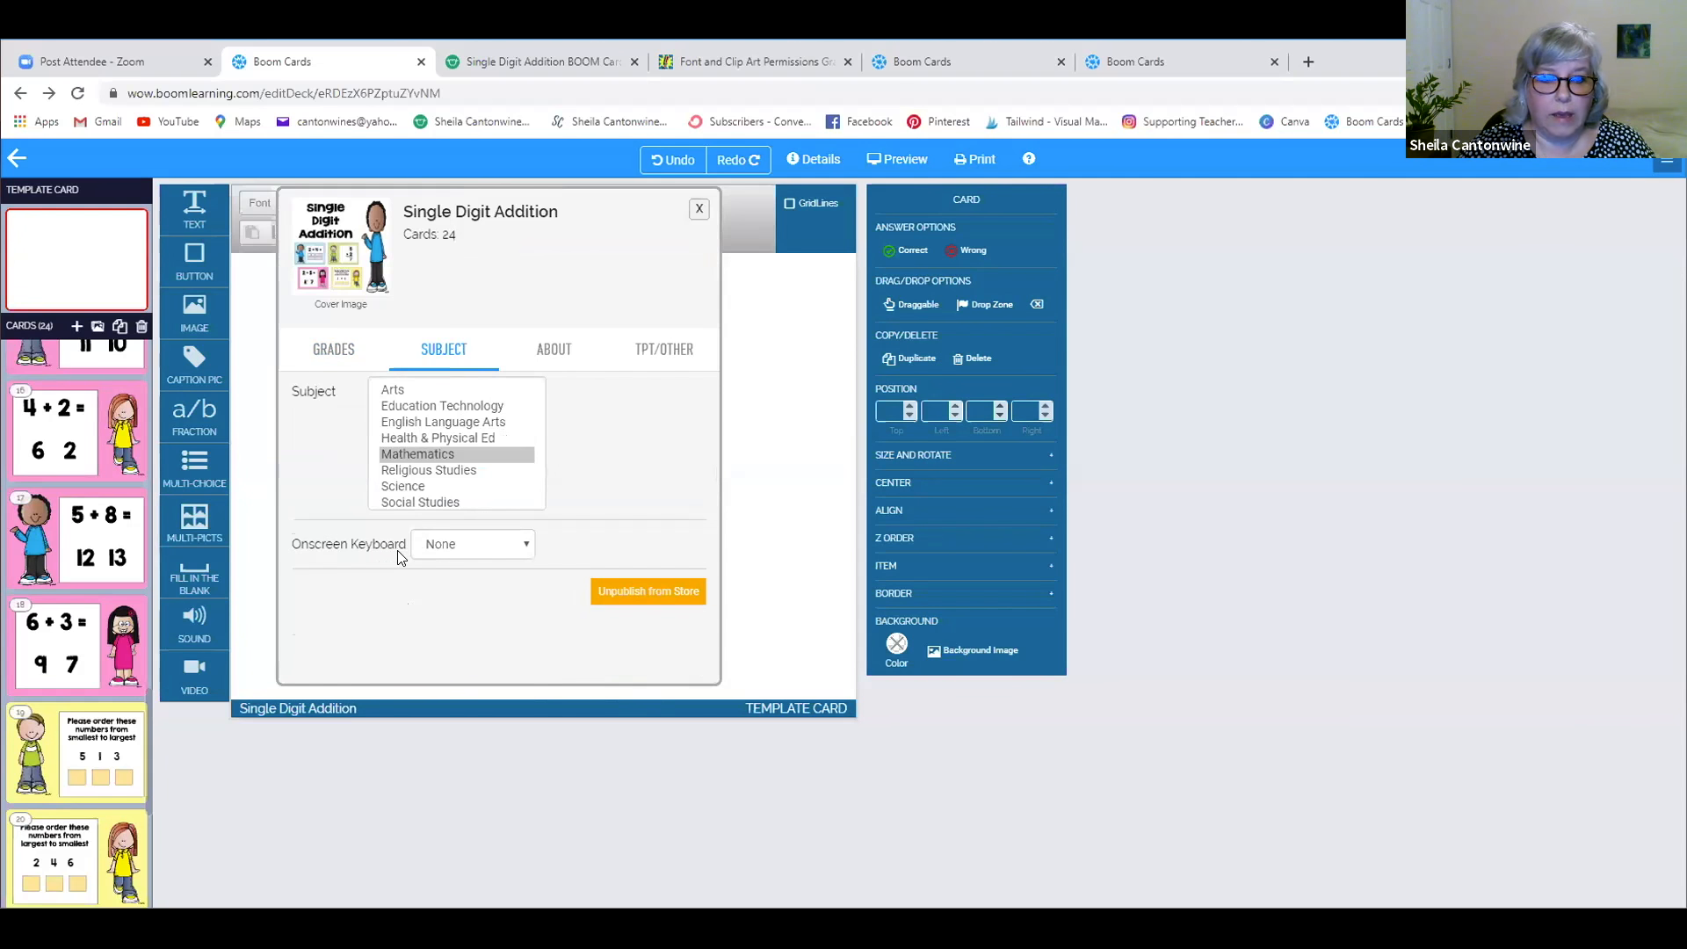
click(520, 549)
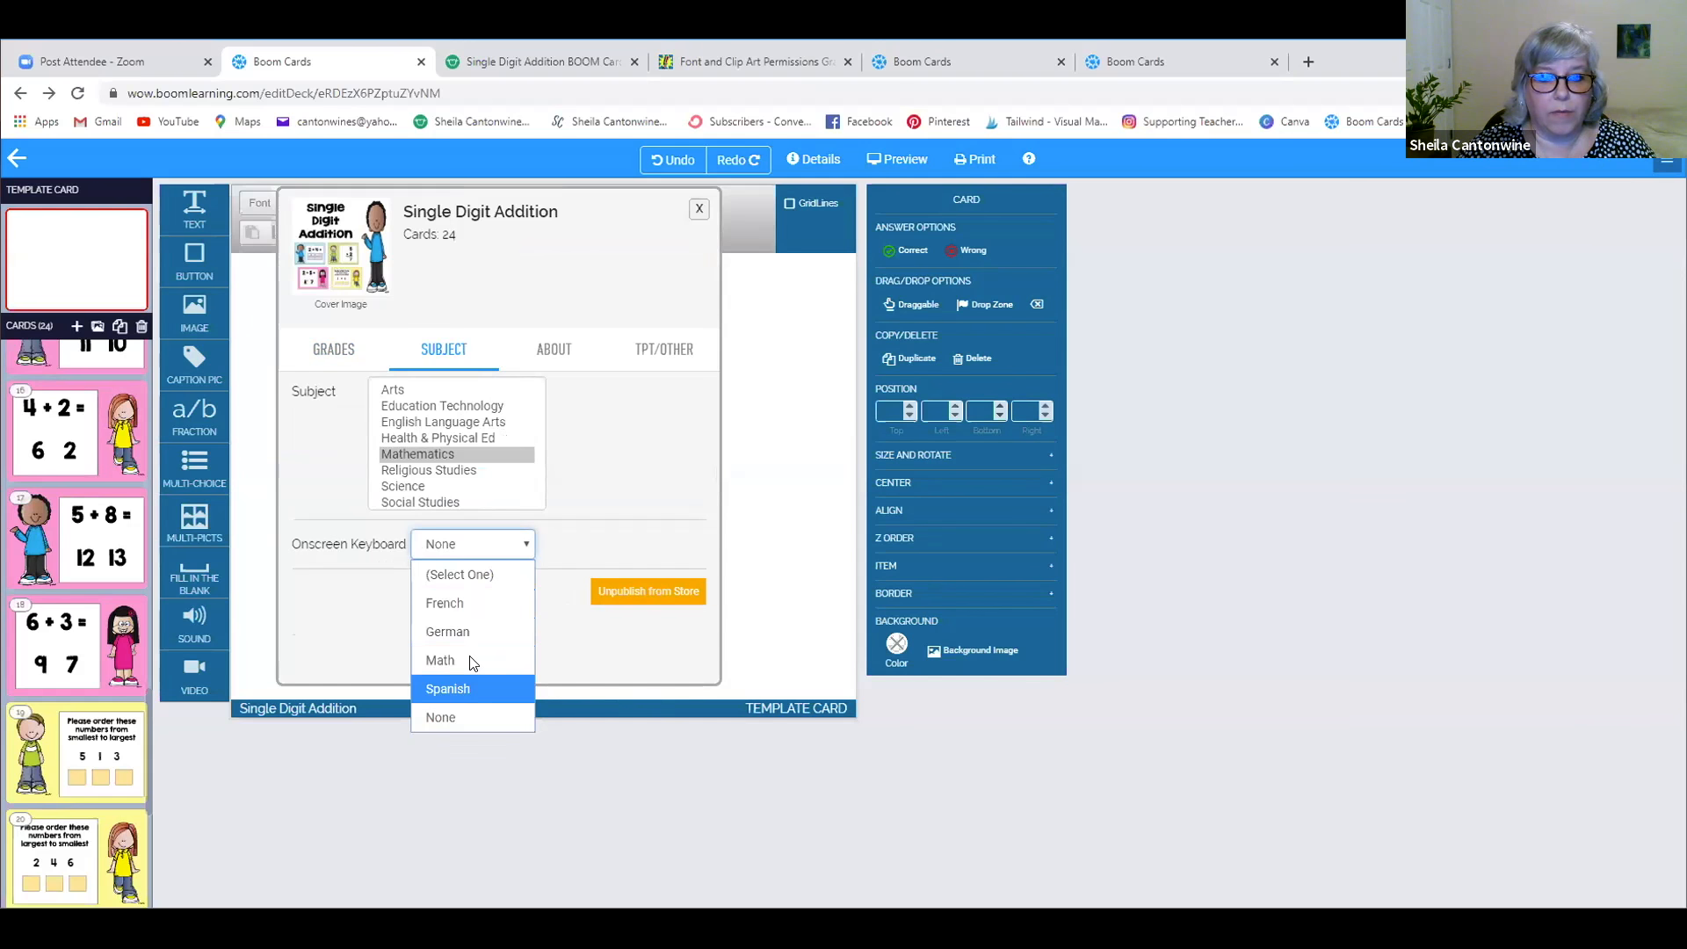
click(436, 717)
- Read through the deck's full description, including the card groups and the common core alignment
click(555, 348)
drag(304, 420, 619, 457)
click(550, 441)
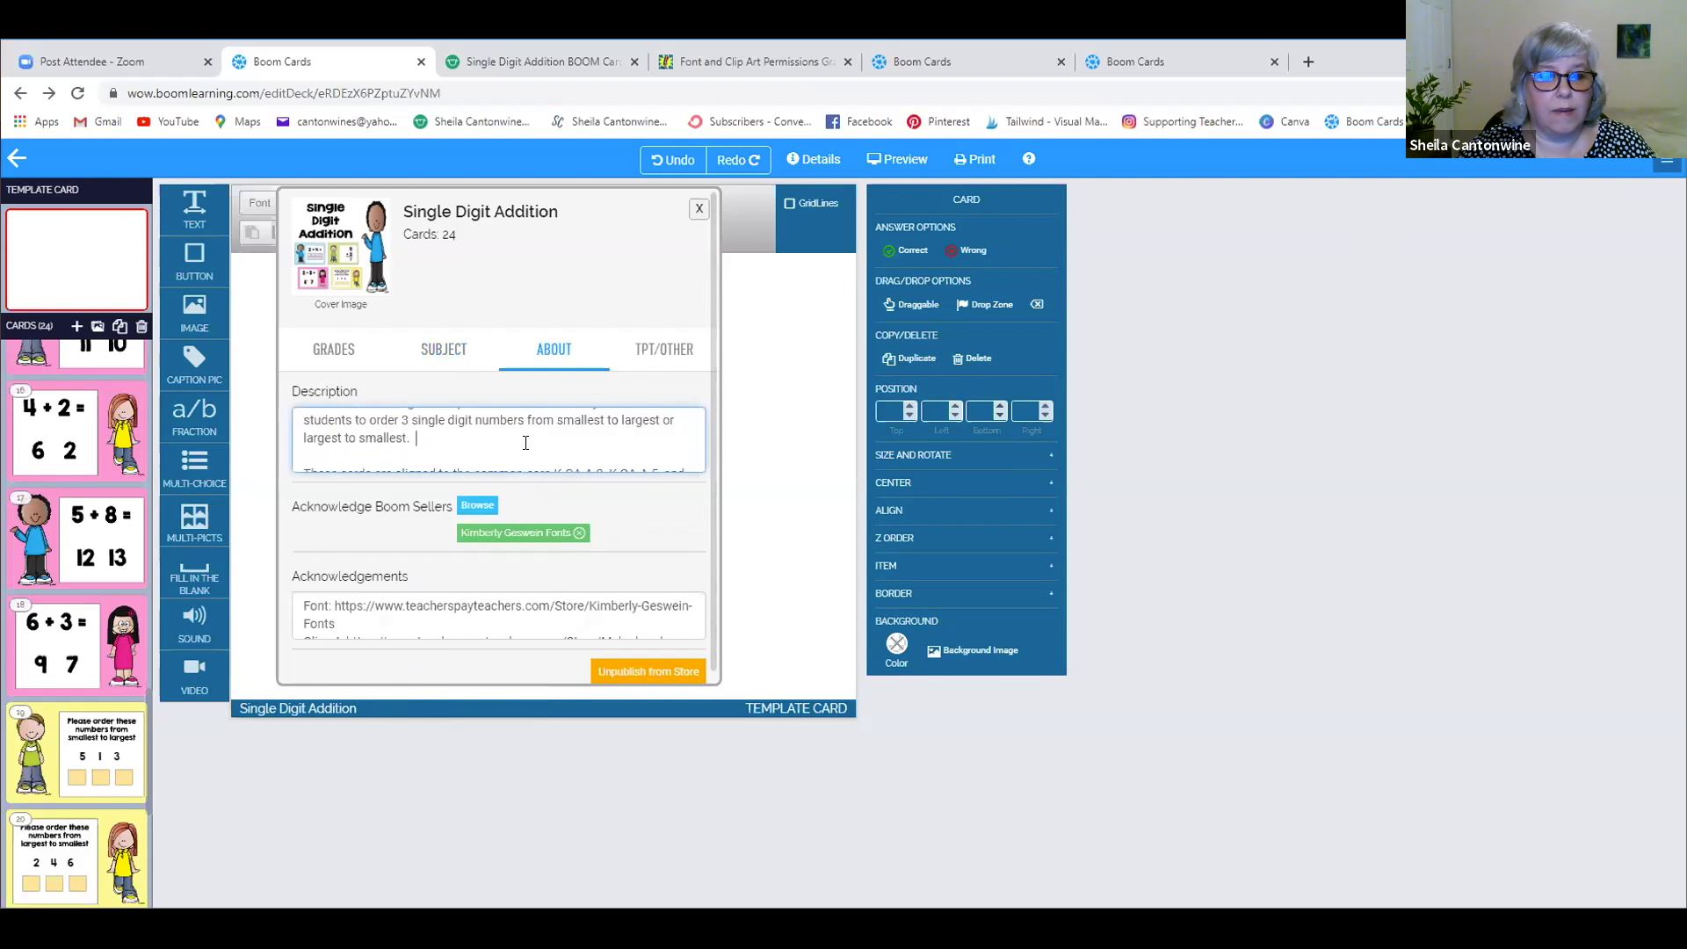
scroll(527, 442, up, 3)
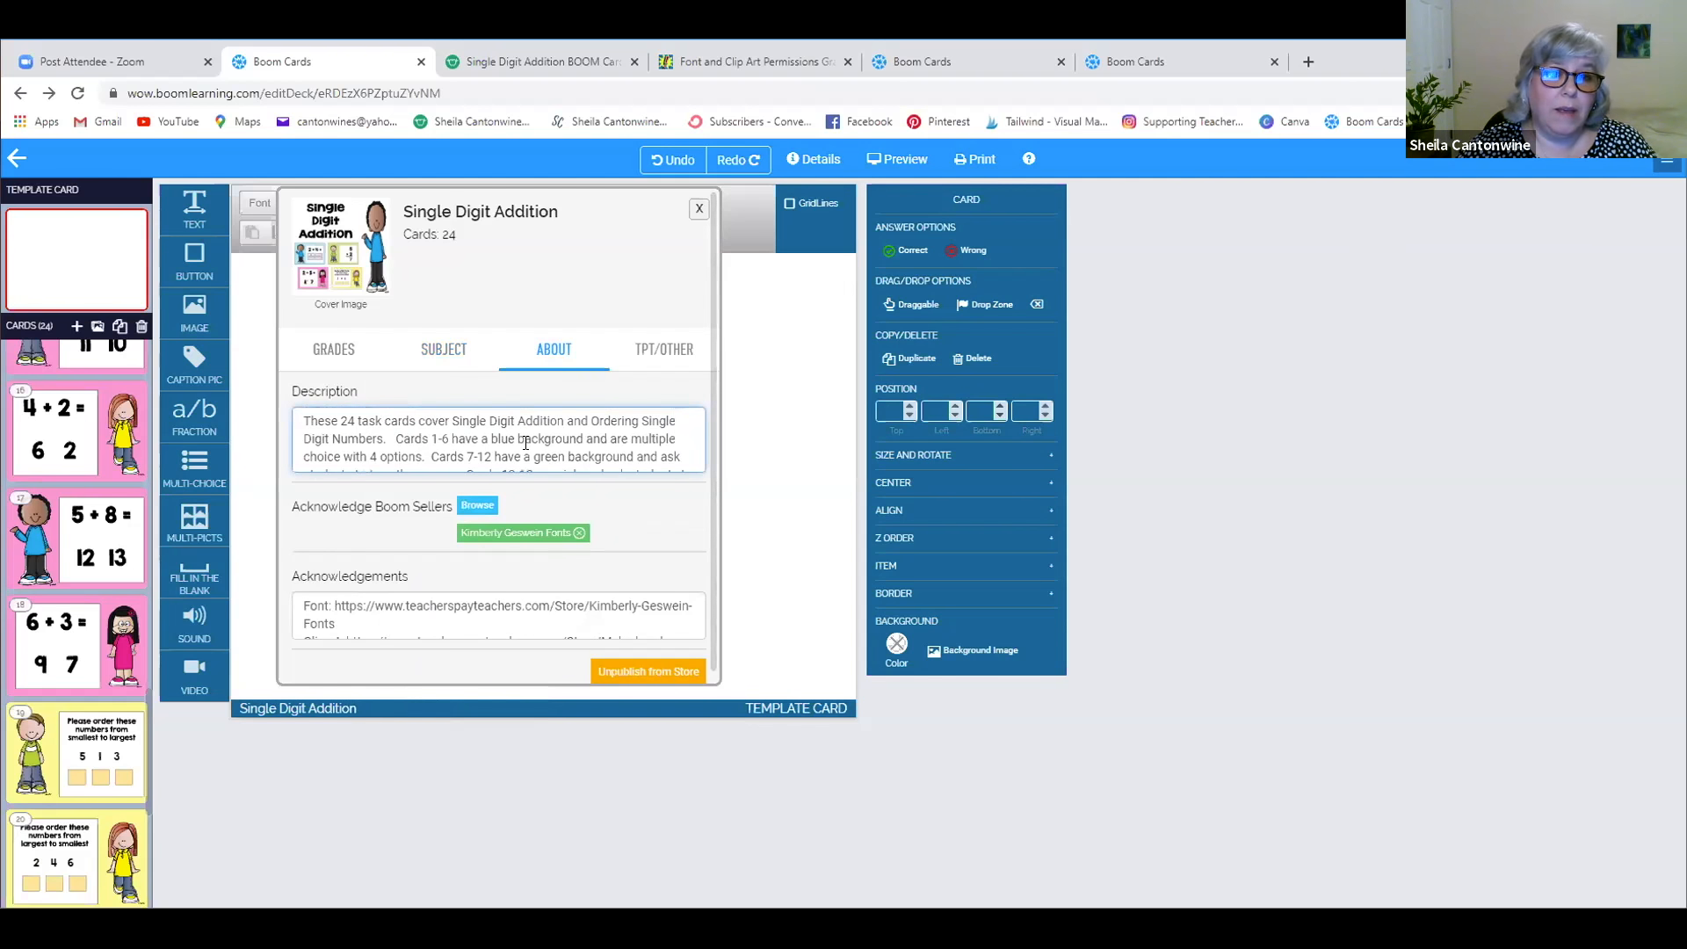
scroll(525, 442, down, 4)
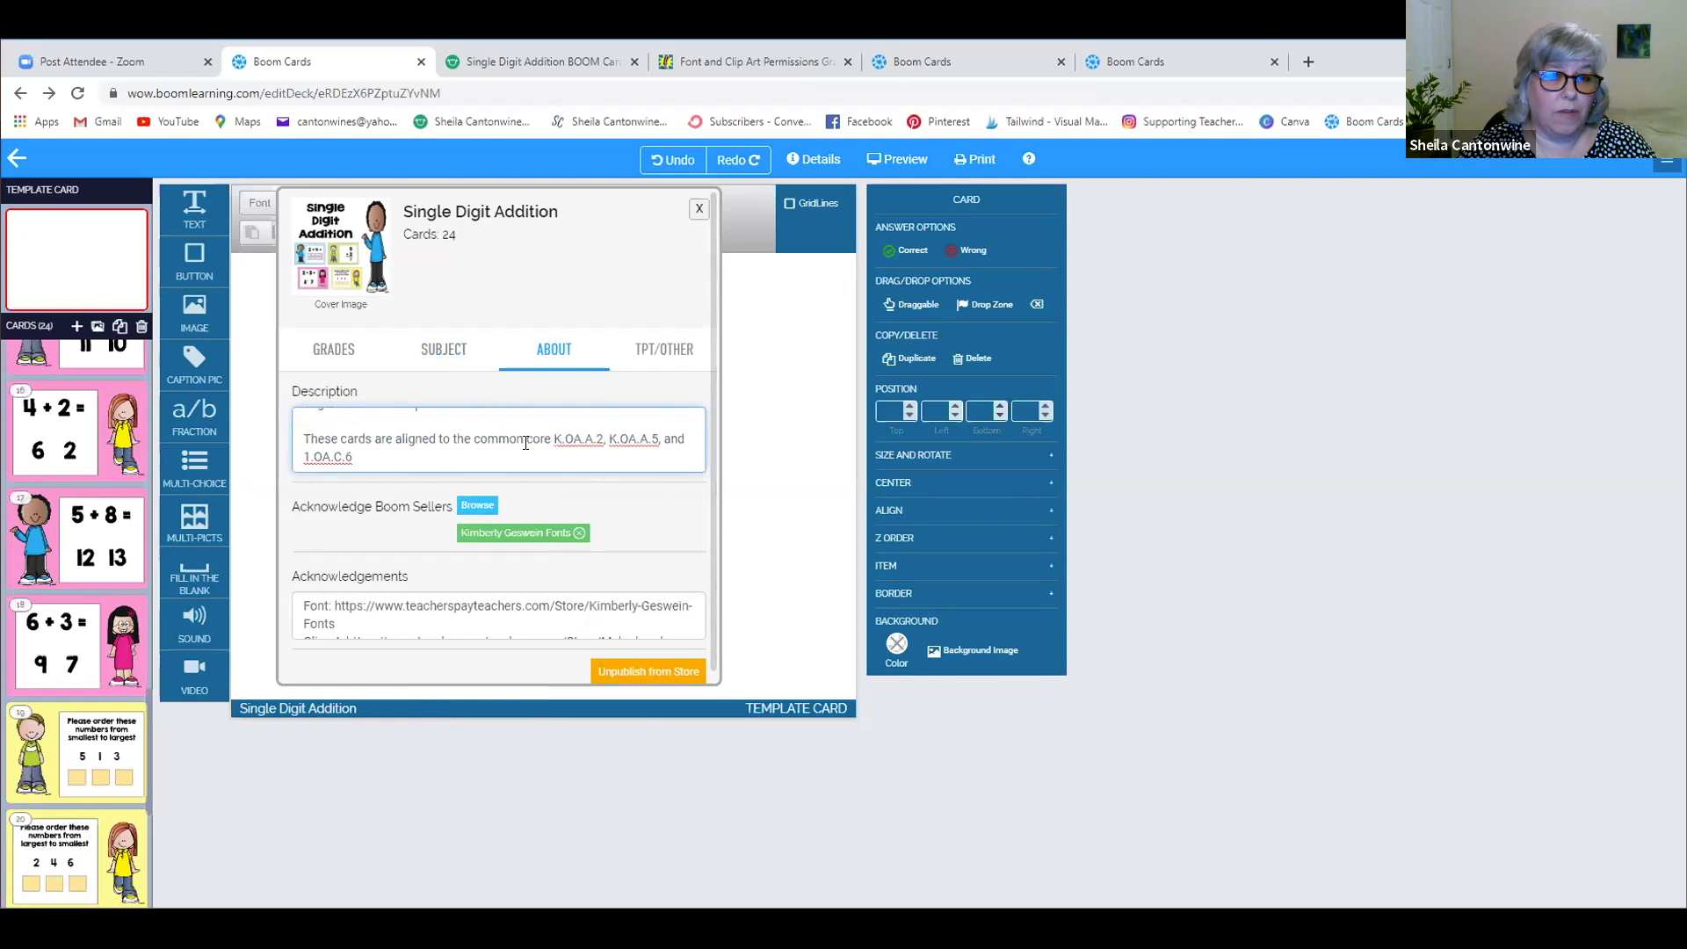
scroll(525, 442, up, 4)
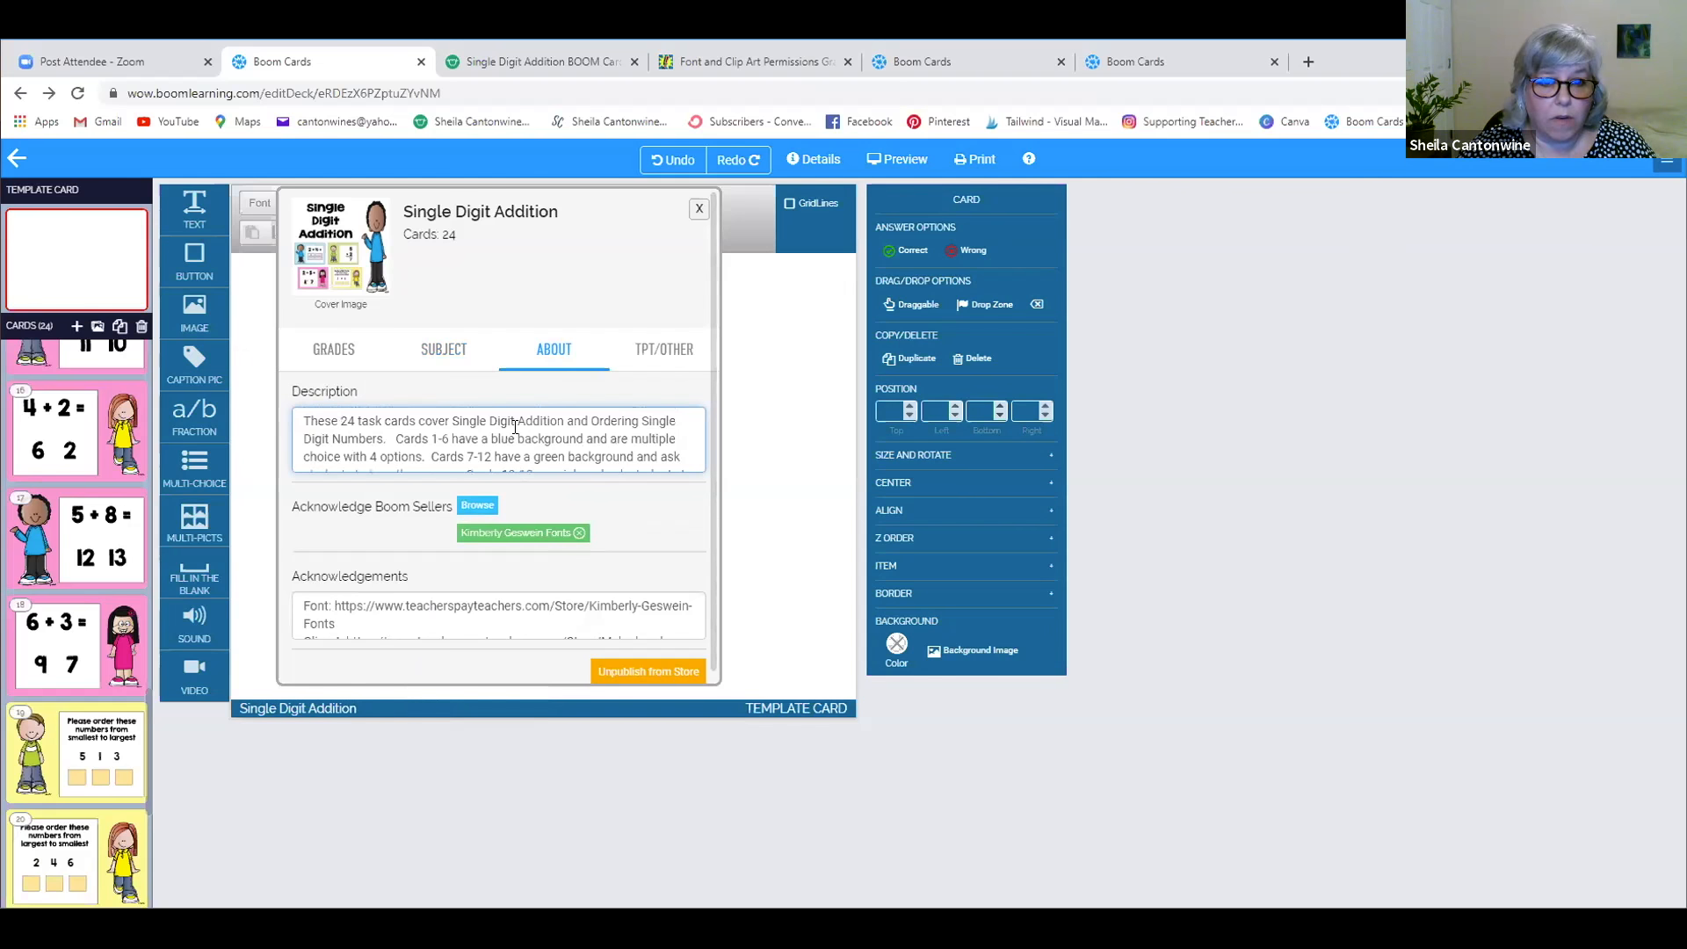
scroll(515, 427, down, 2)
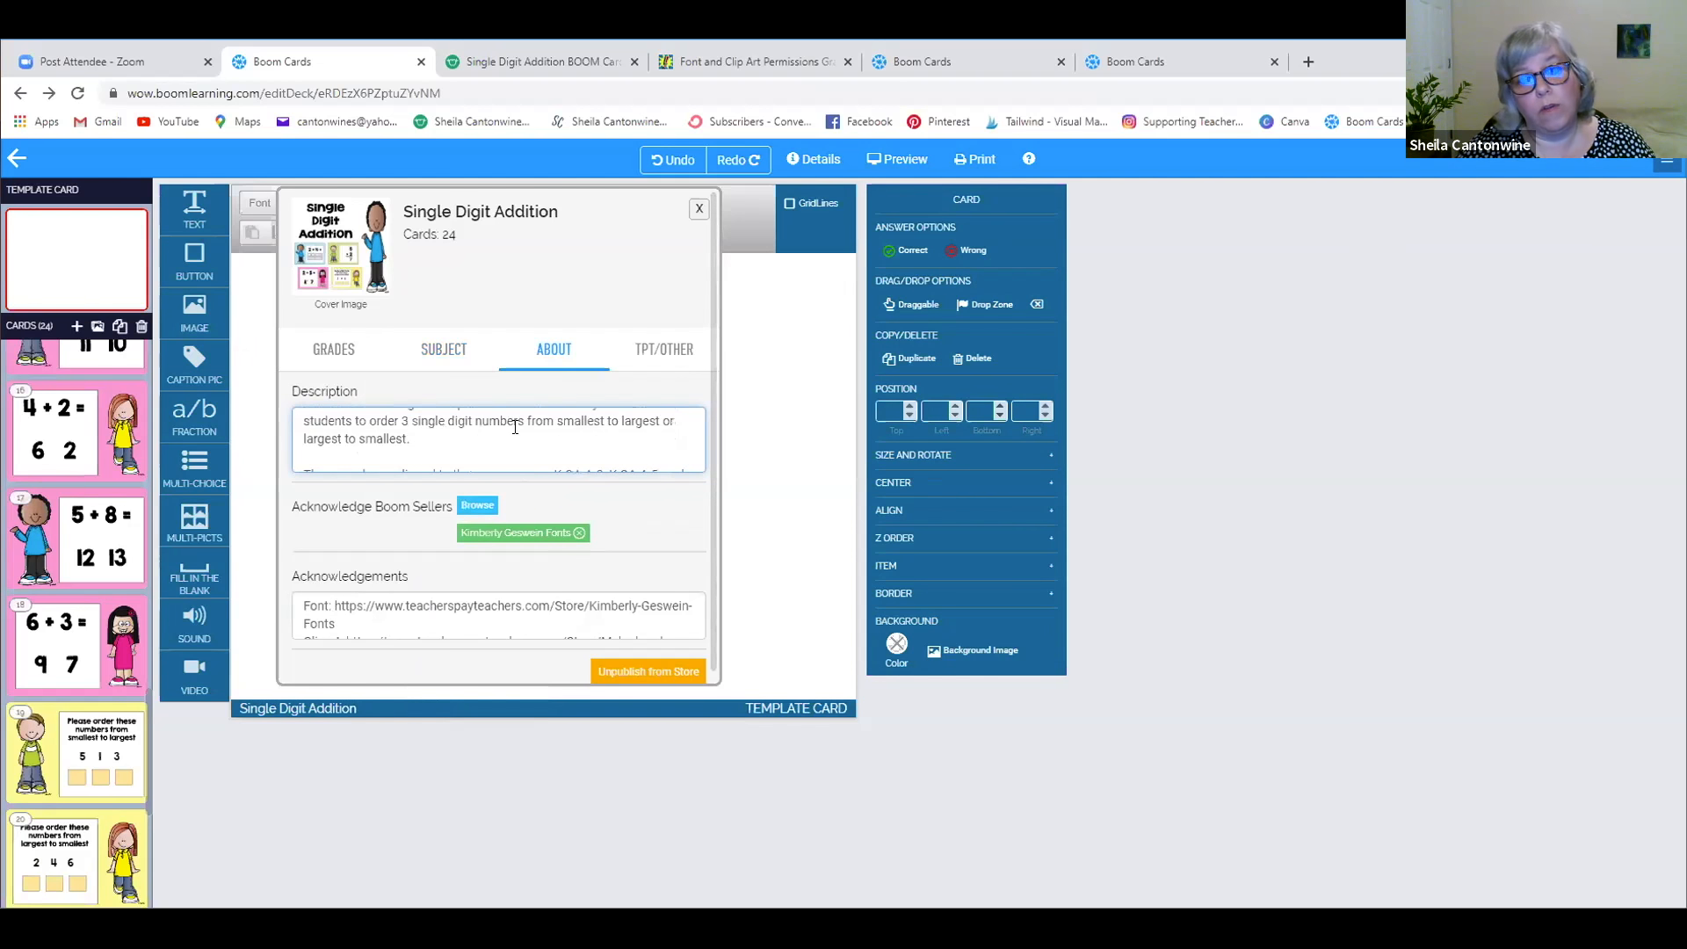
- Read the end of the deck's description and view its TpT/Other marketplace details
scroll(510, 429, down, 1)
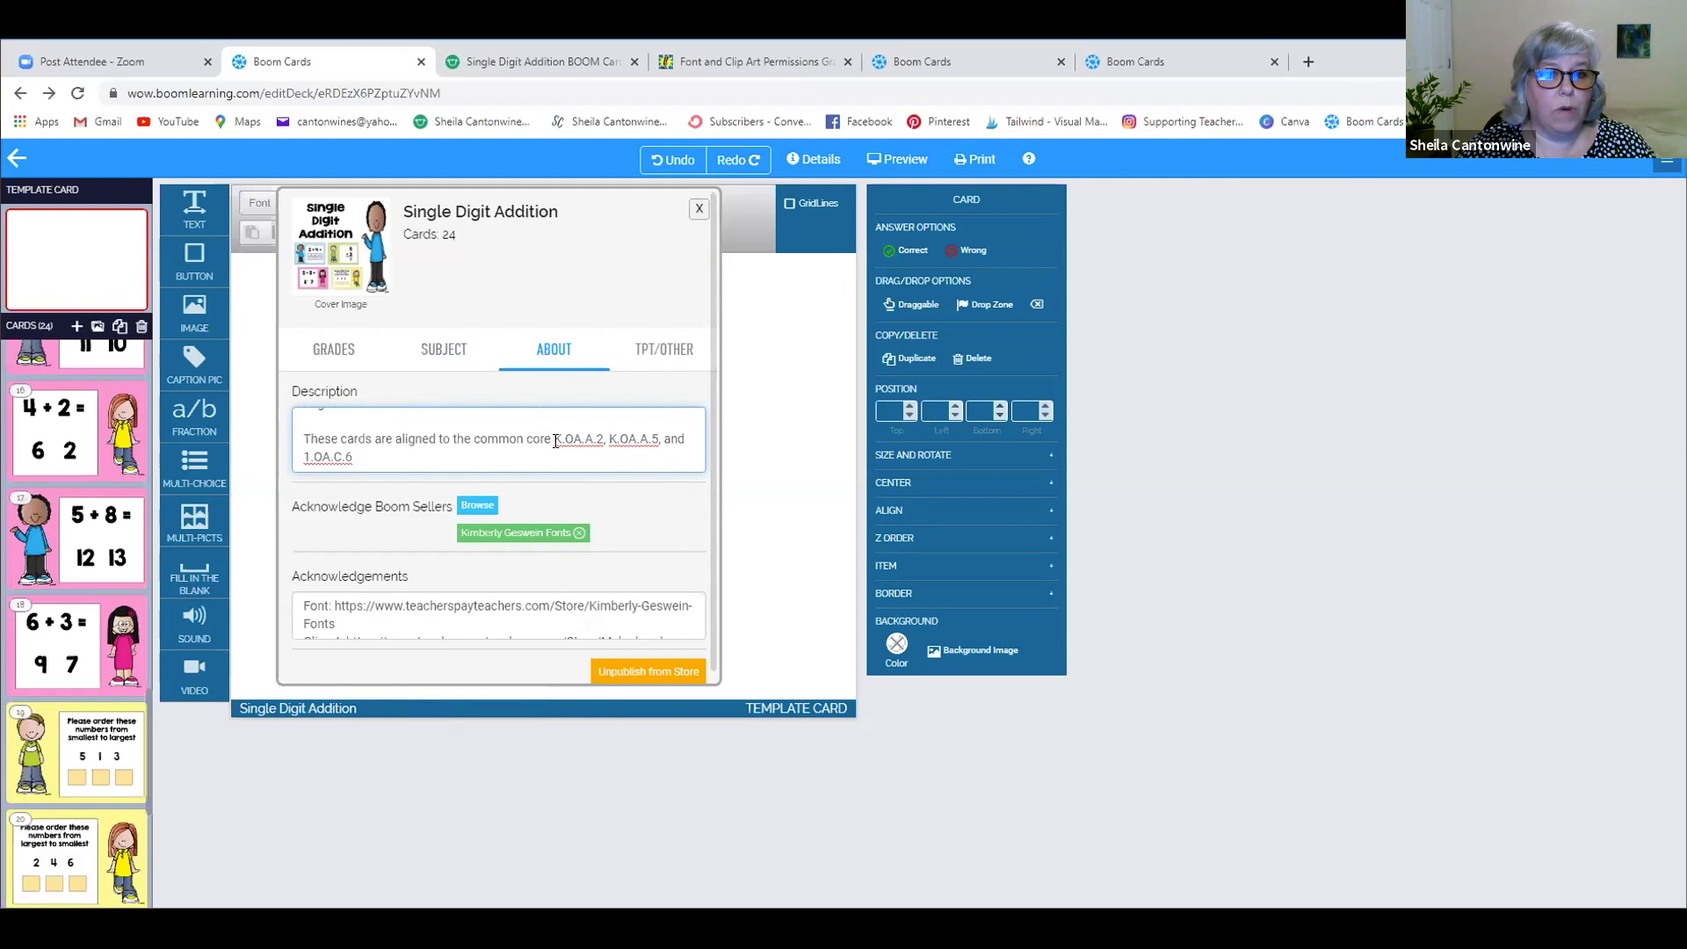
click(648, 358)
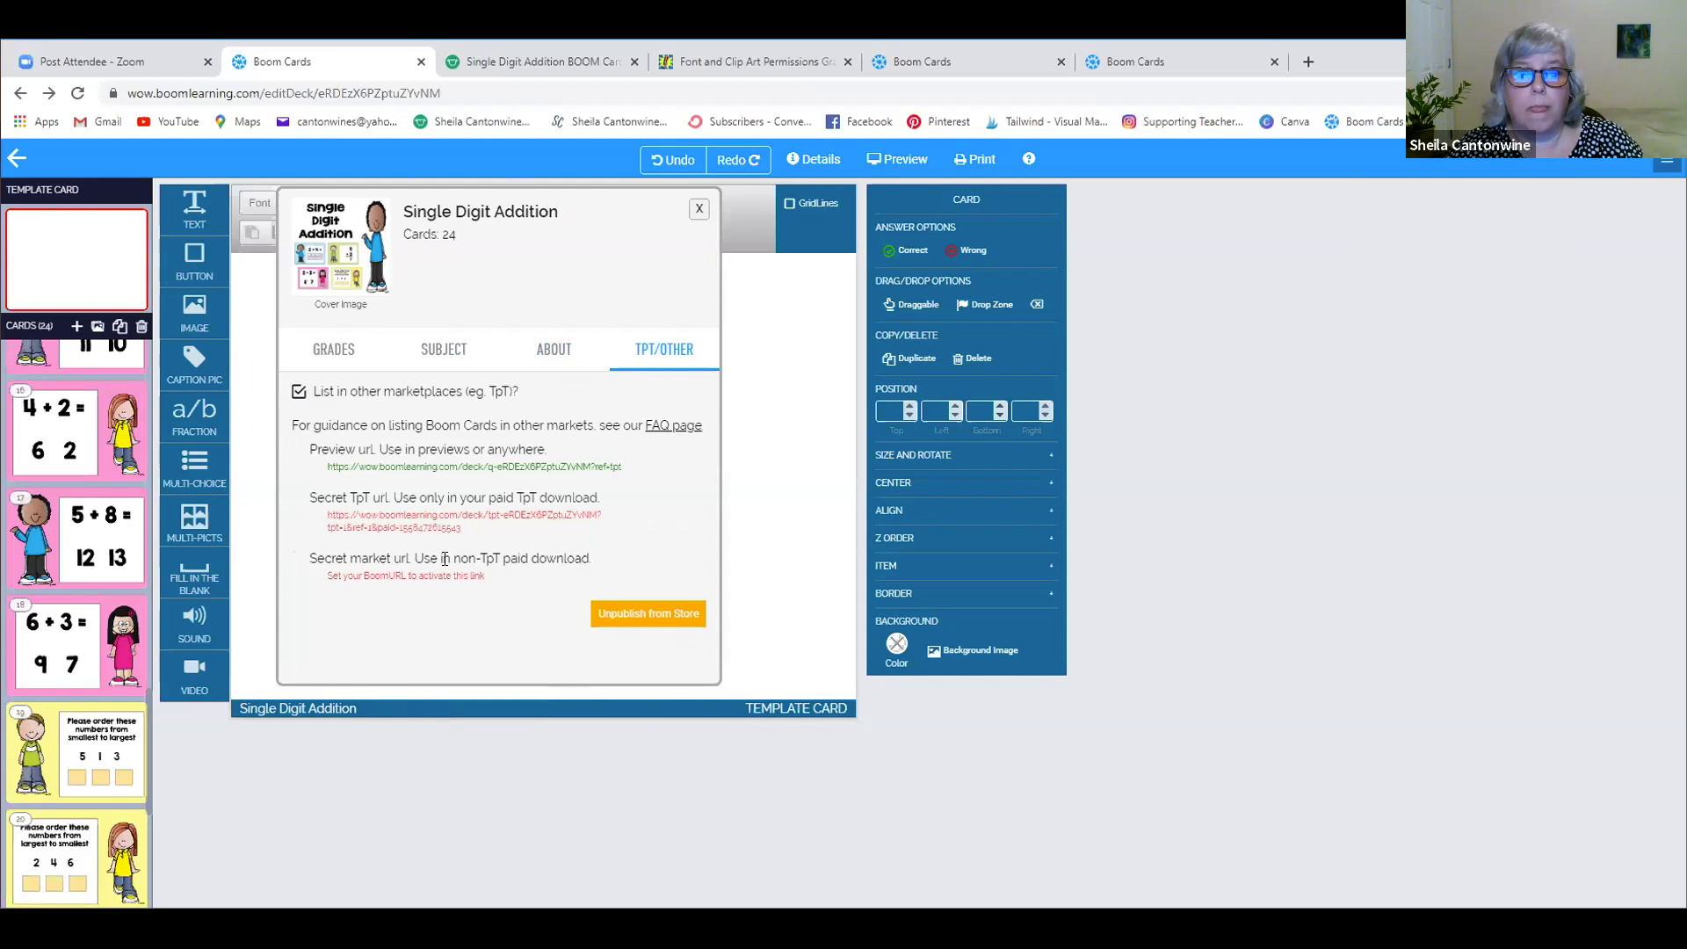
click(555, 350)
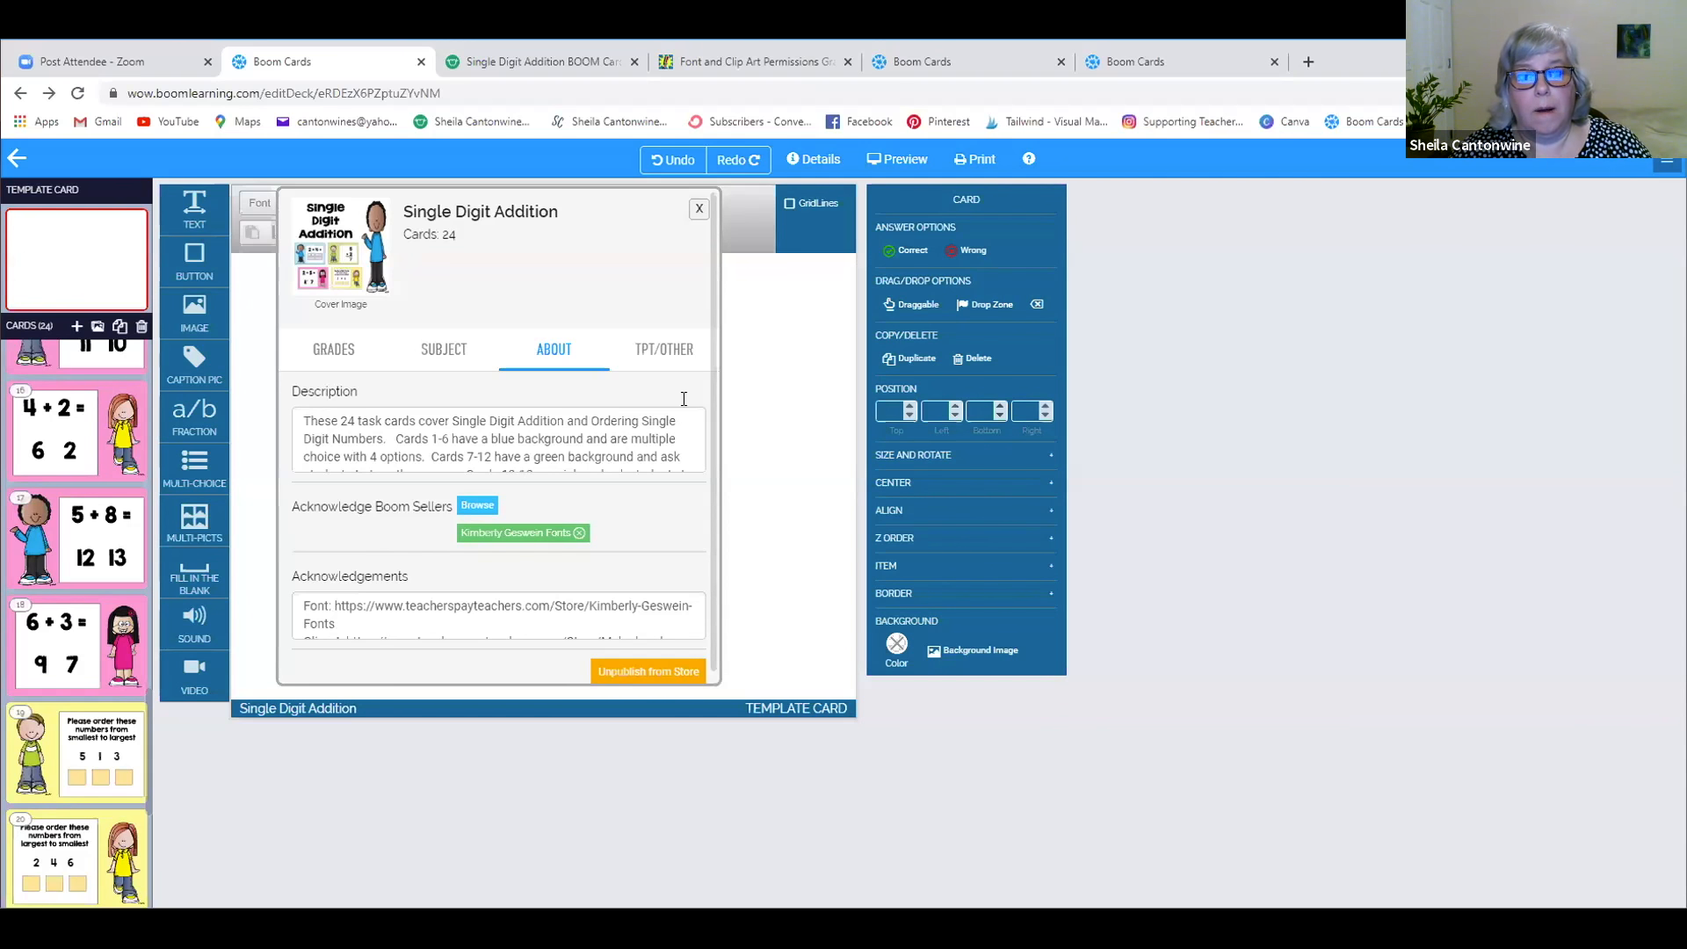
- In the deck's TpT/Other details, switch listing in other marketplaces off and on again
click(669, 355)
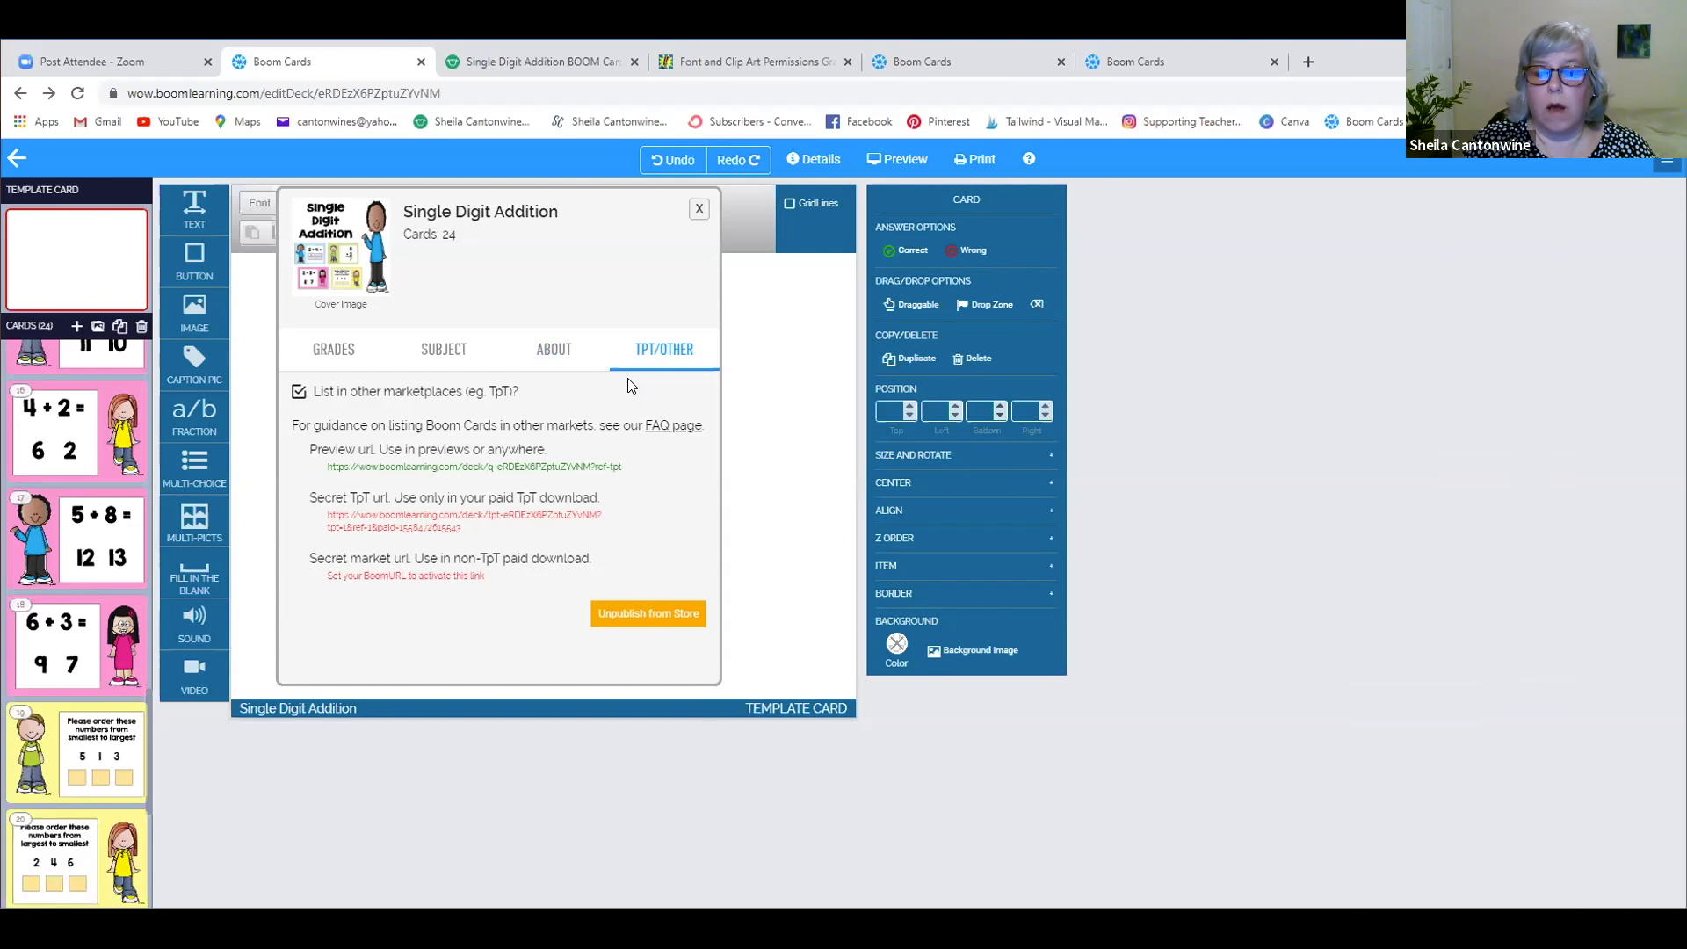
click(300, 393)
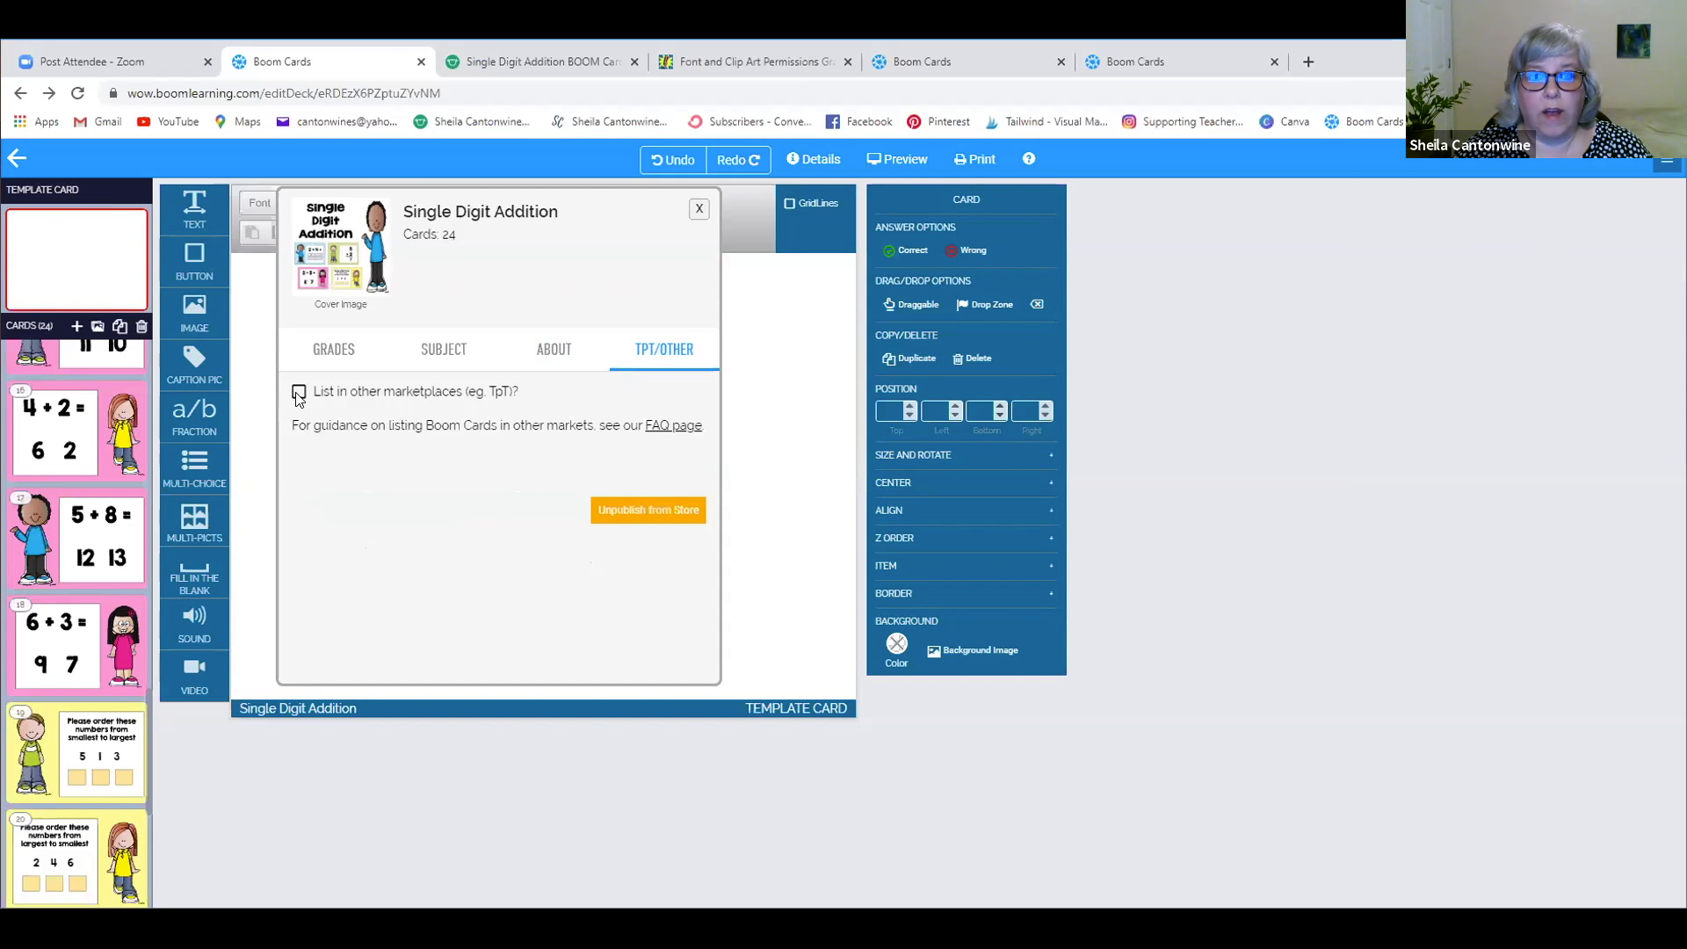
click(300, 392)
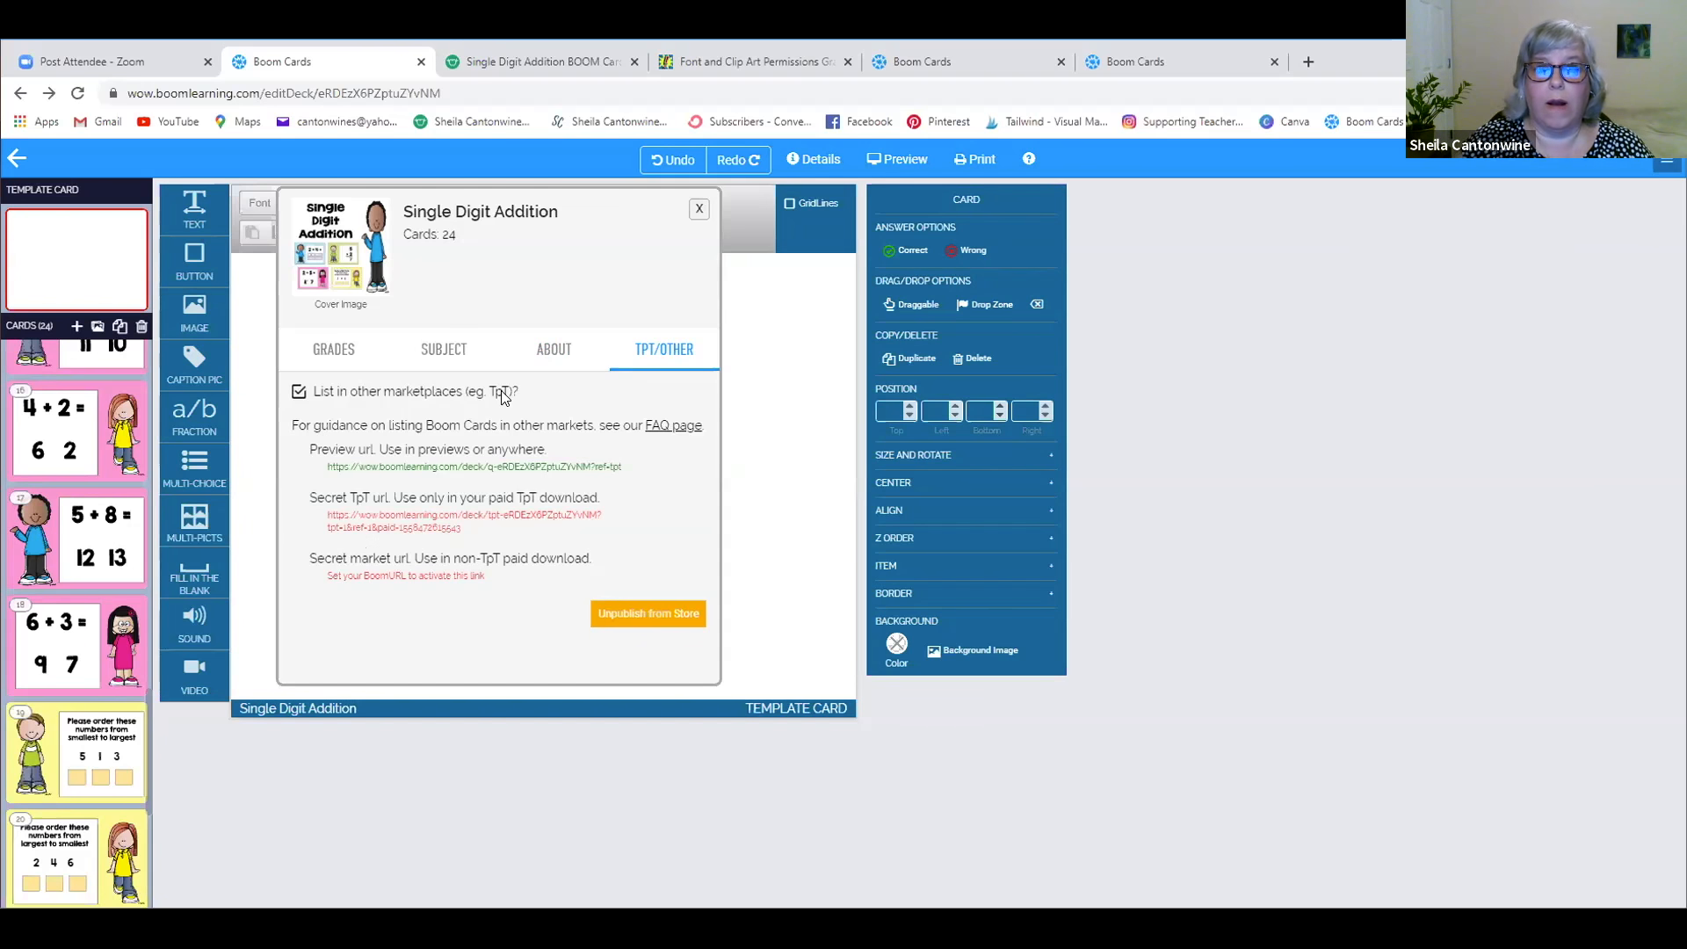
- Follow the link in the Single Digit Addition TpT listing's preview to the Boom deck, and try answers 7 and 6 for 2 + 4
click(534, 59)
scroll(775, 460, down, 3)
click(663, 505)
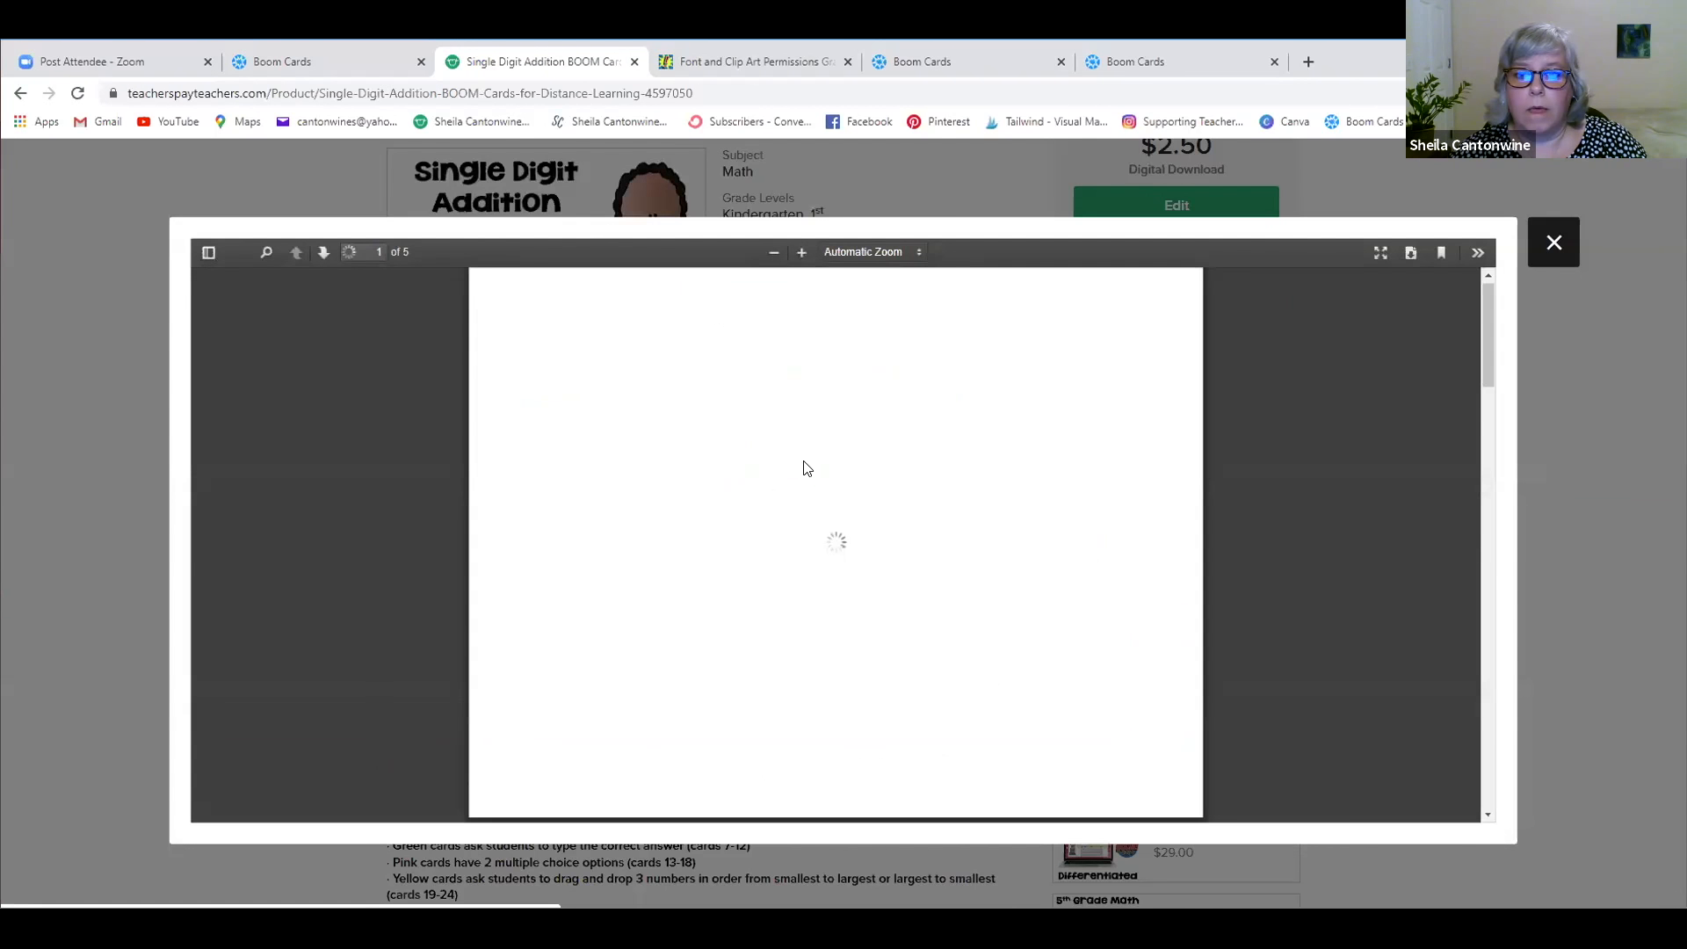
scroll(866, 449, down, 5)
click(724, 477)
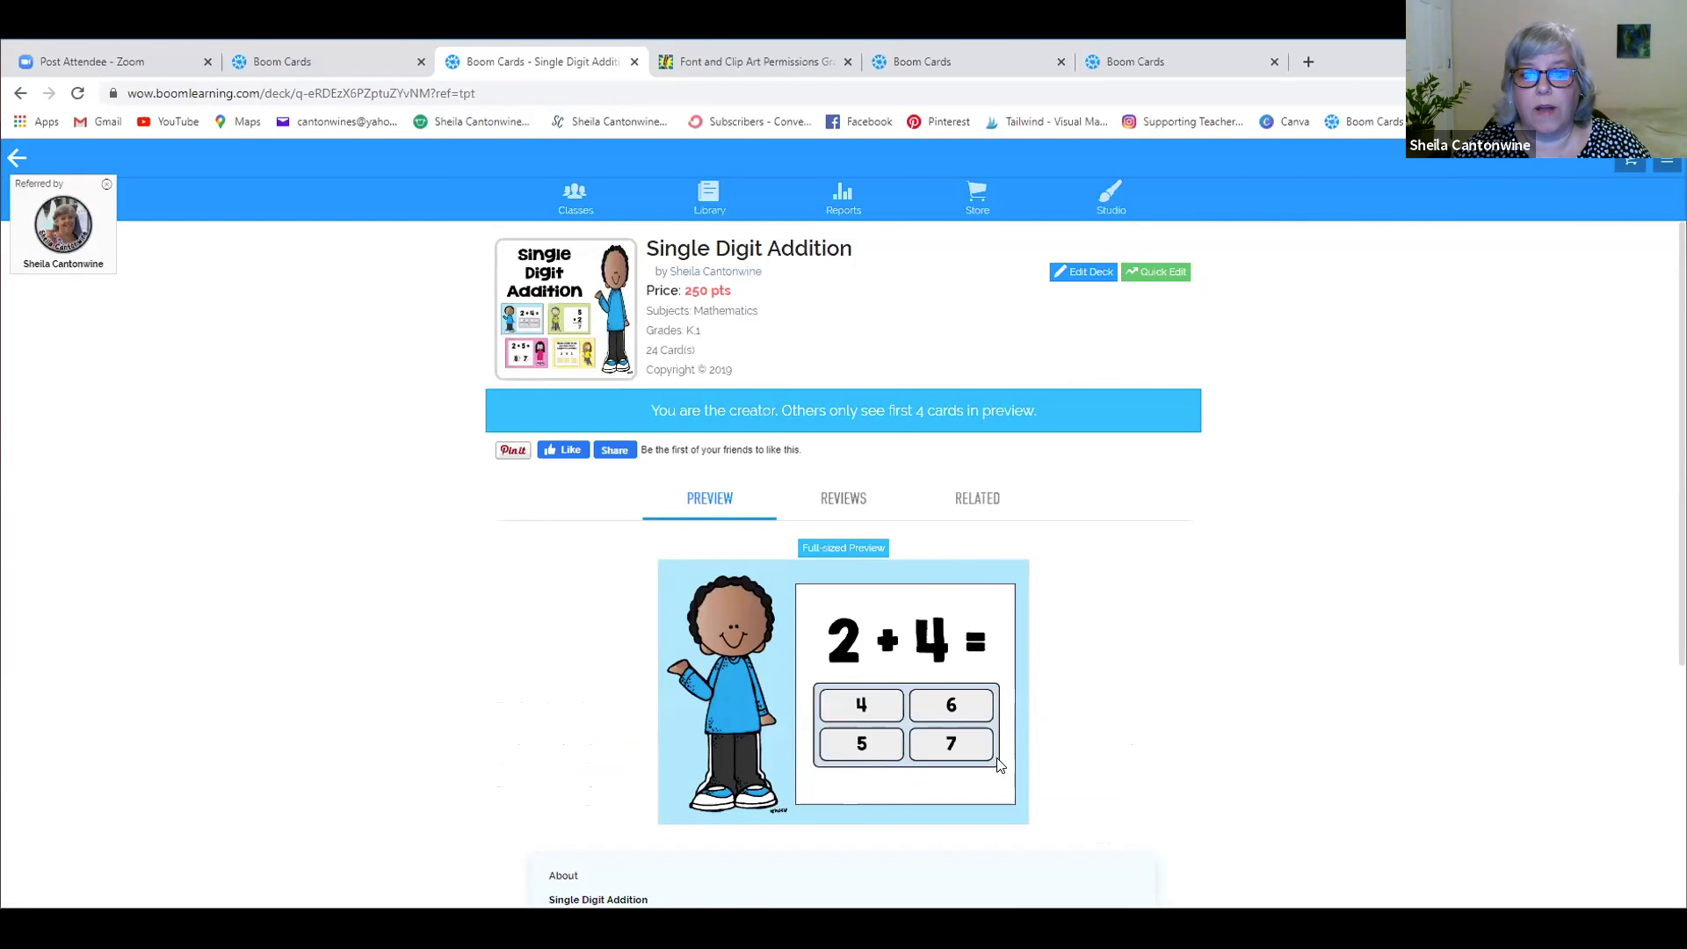
click(953, 749)
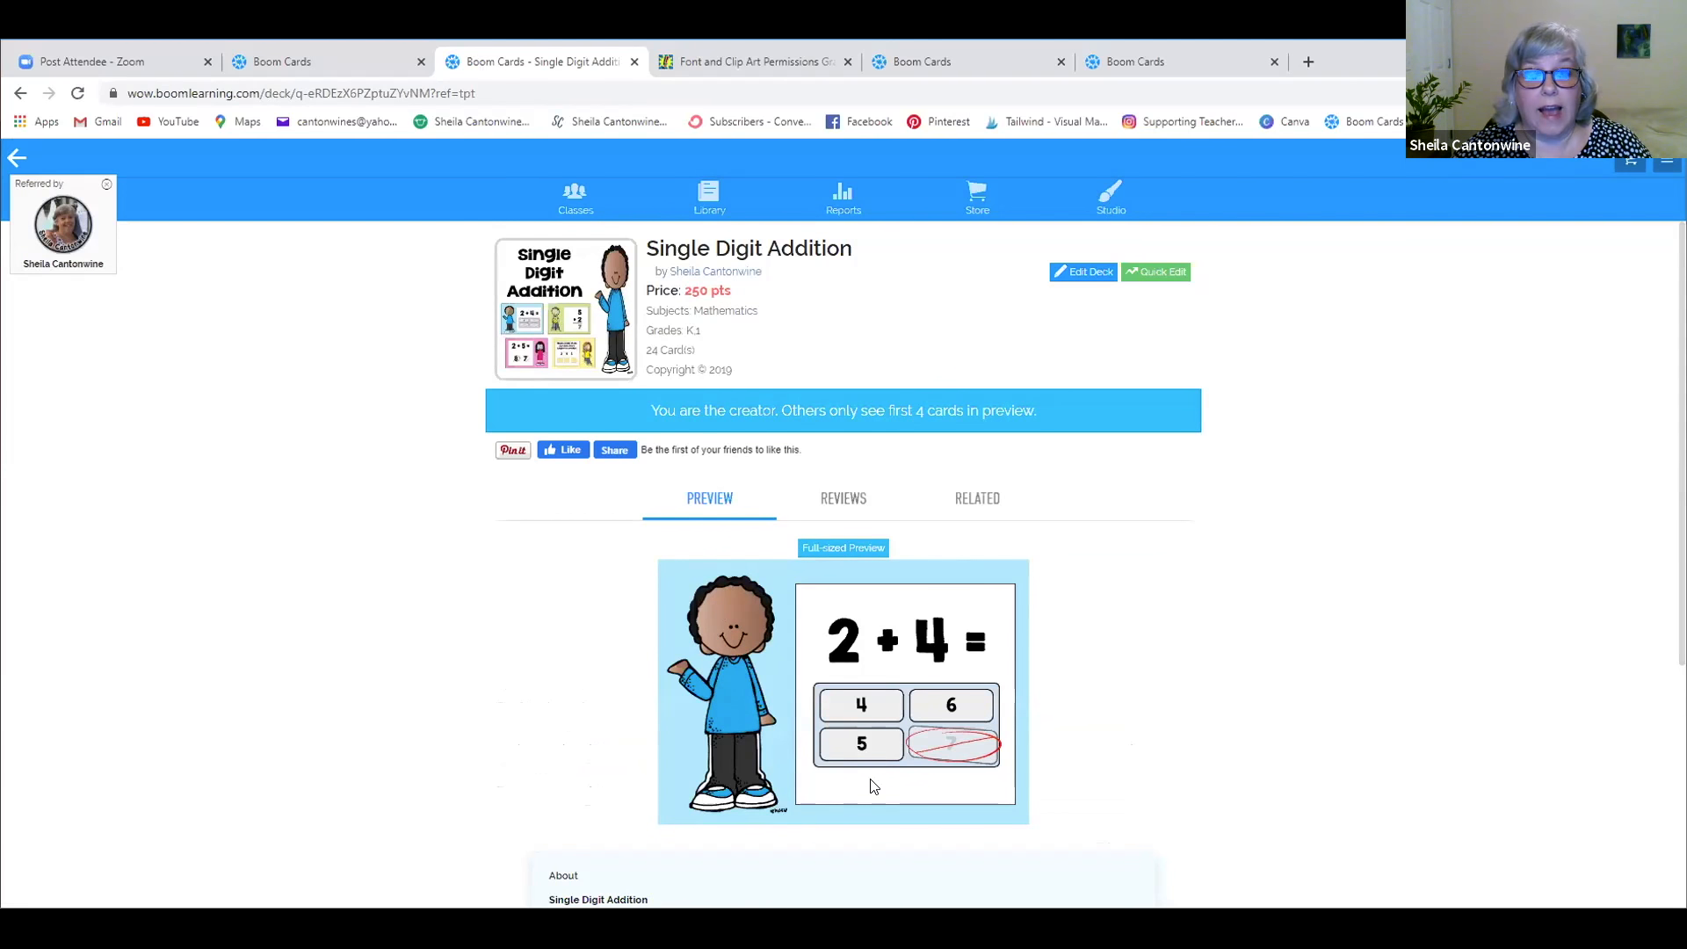
click(927, 703)
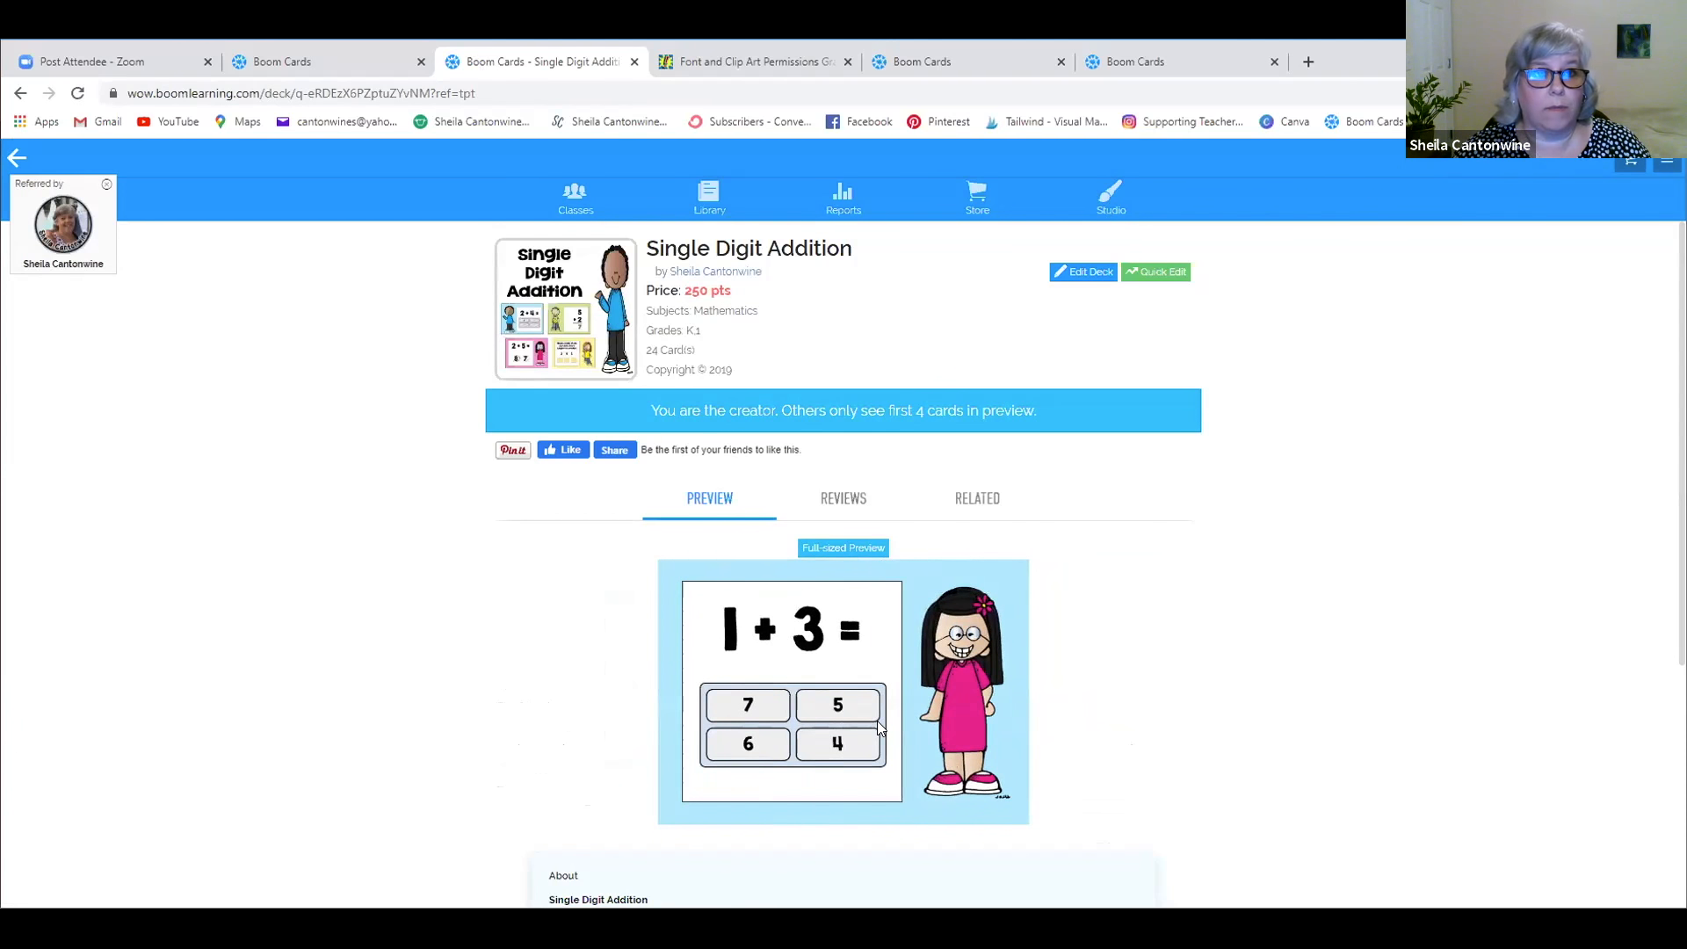
- Return to the Single Digit Addition deck editor and copy the secret TpT url used for paid downloads
click(302, 60)
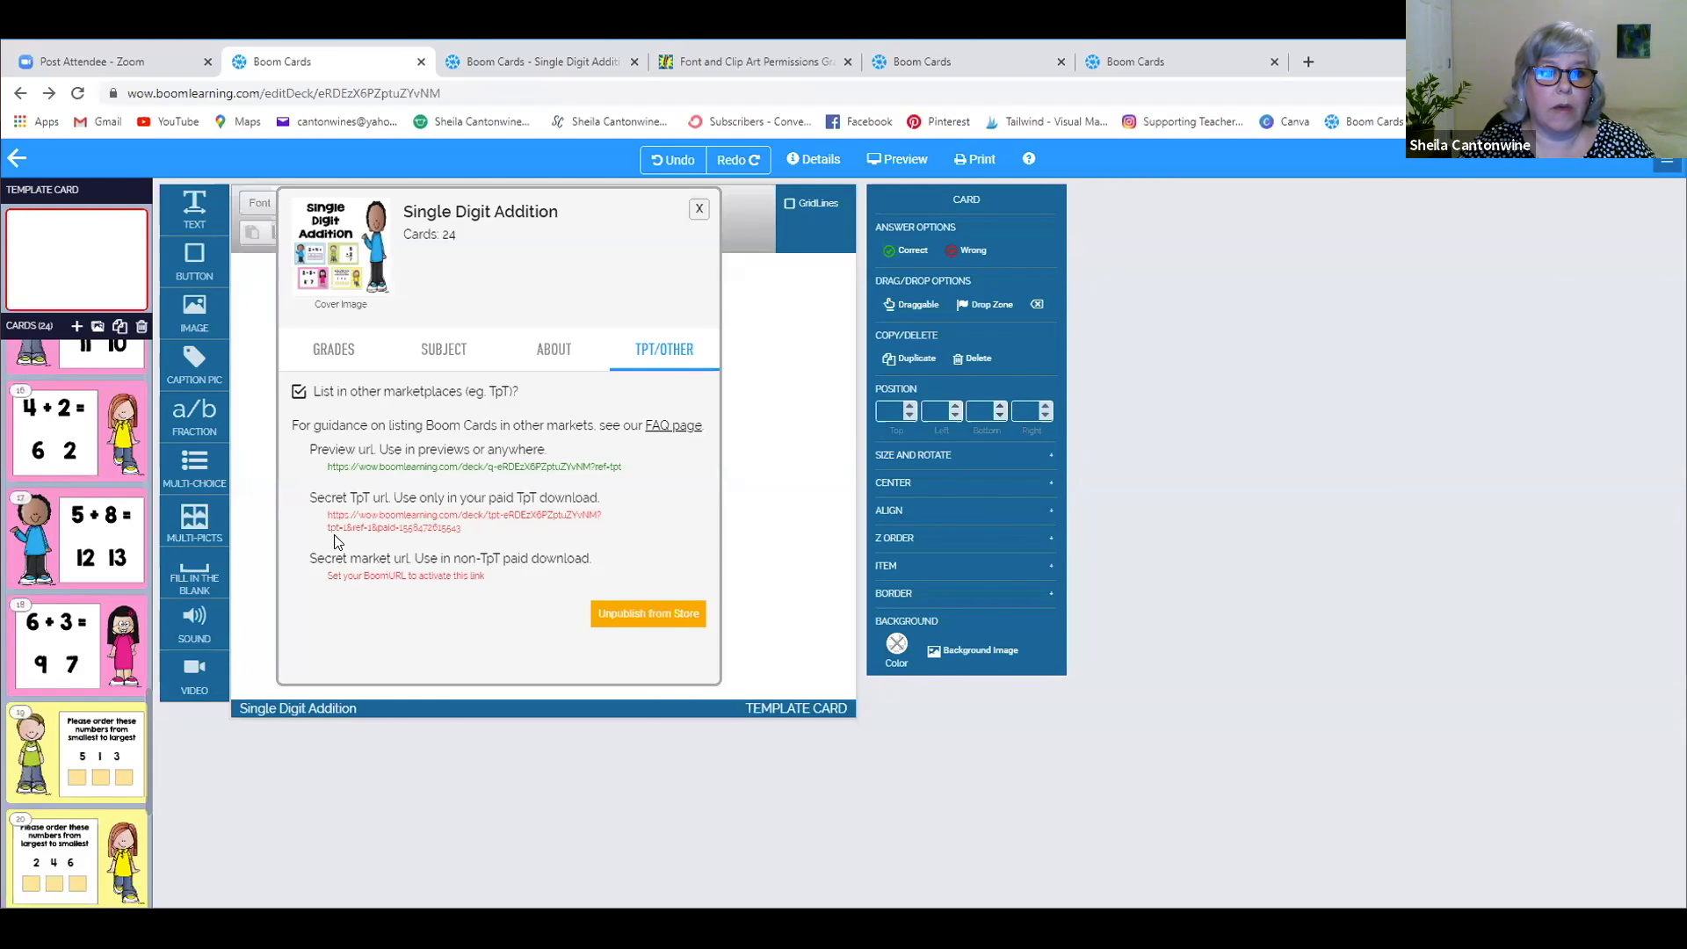
drag(329, 519, 477, 535)
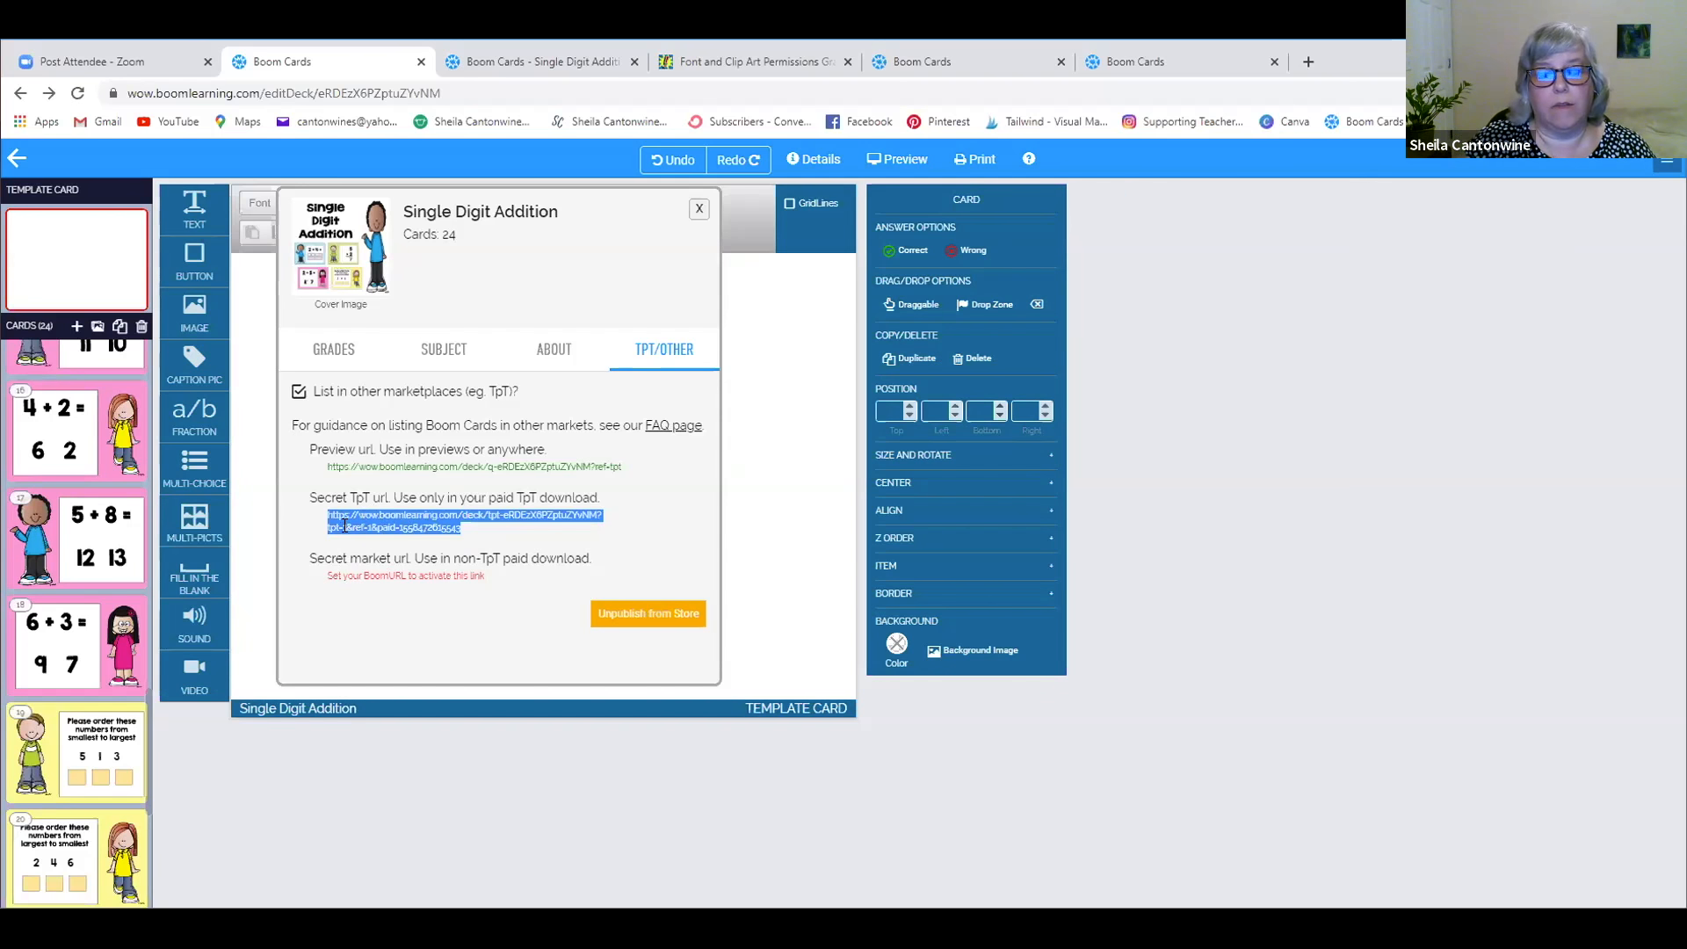
click(620, 502)
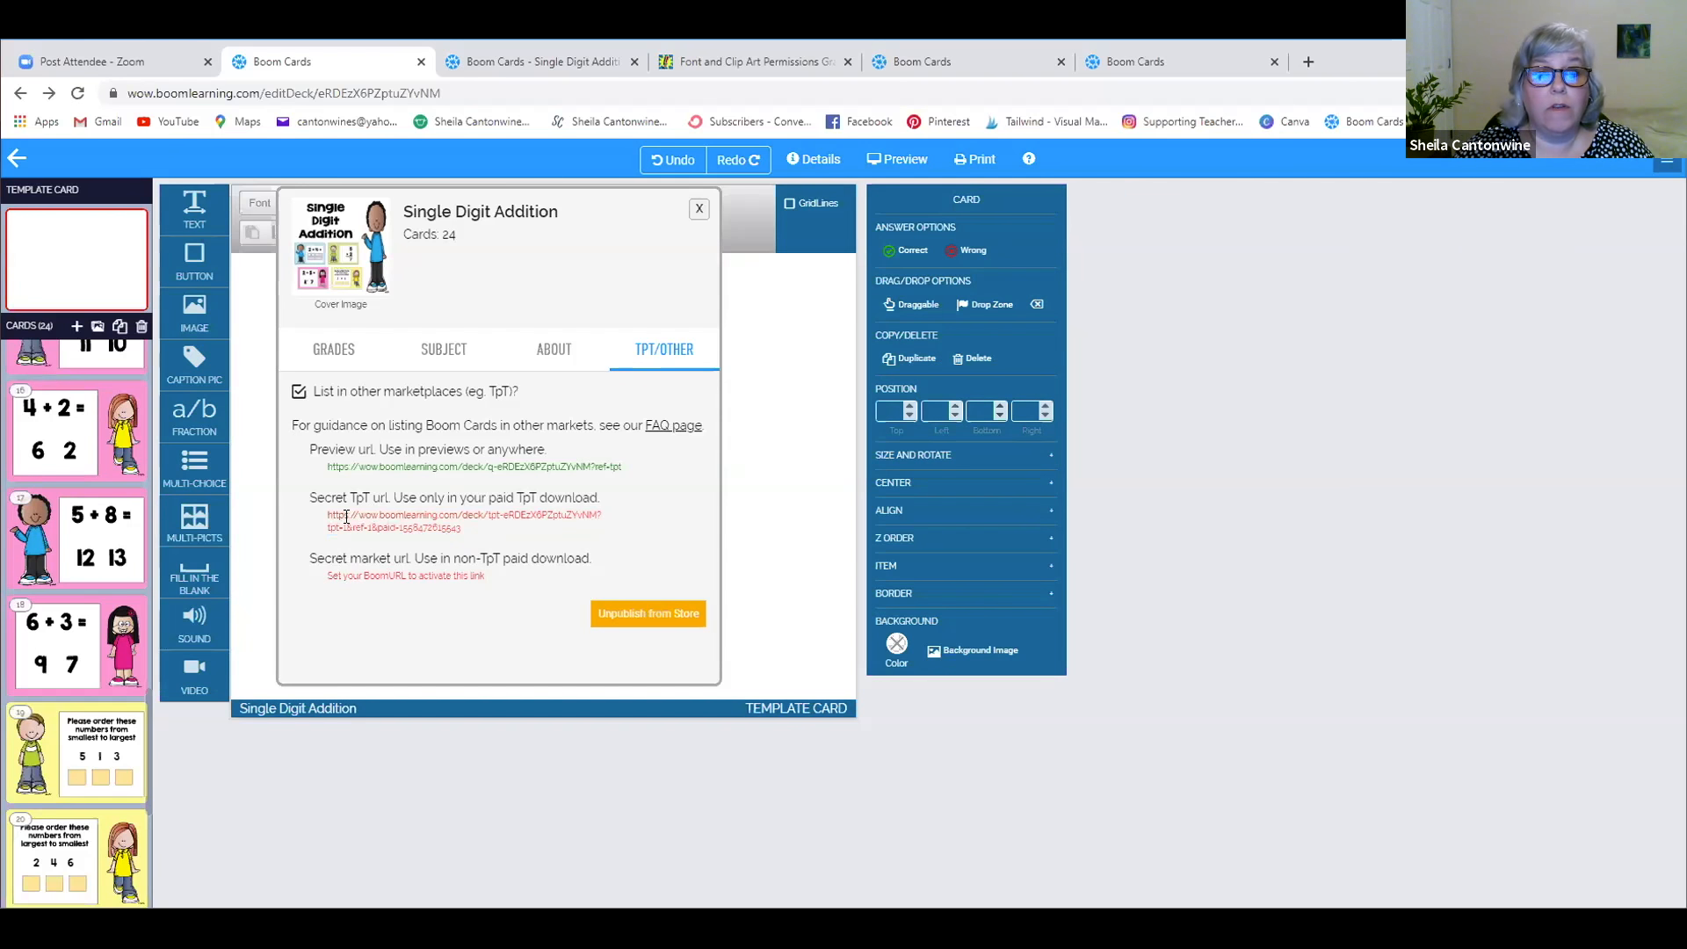
triple_click(346, 517)
right_click(346, 519)
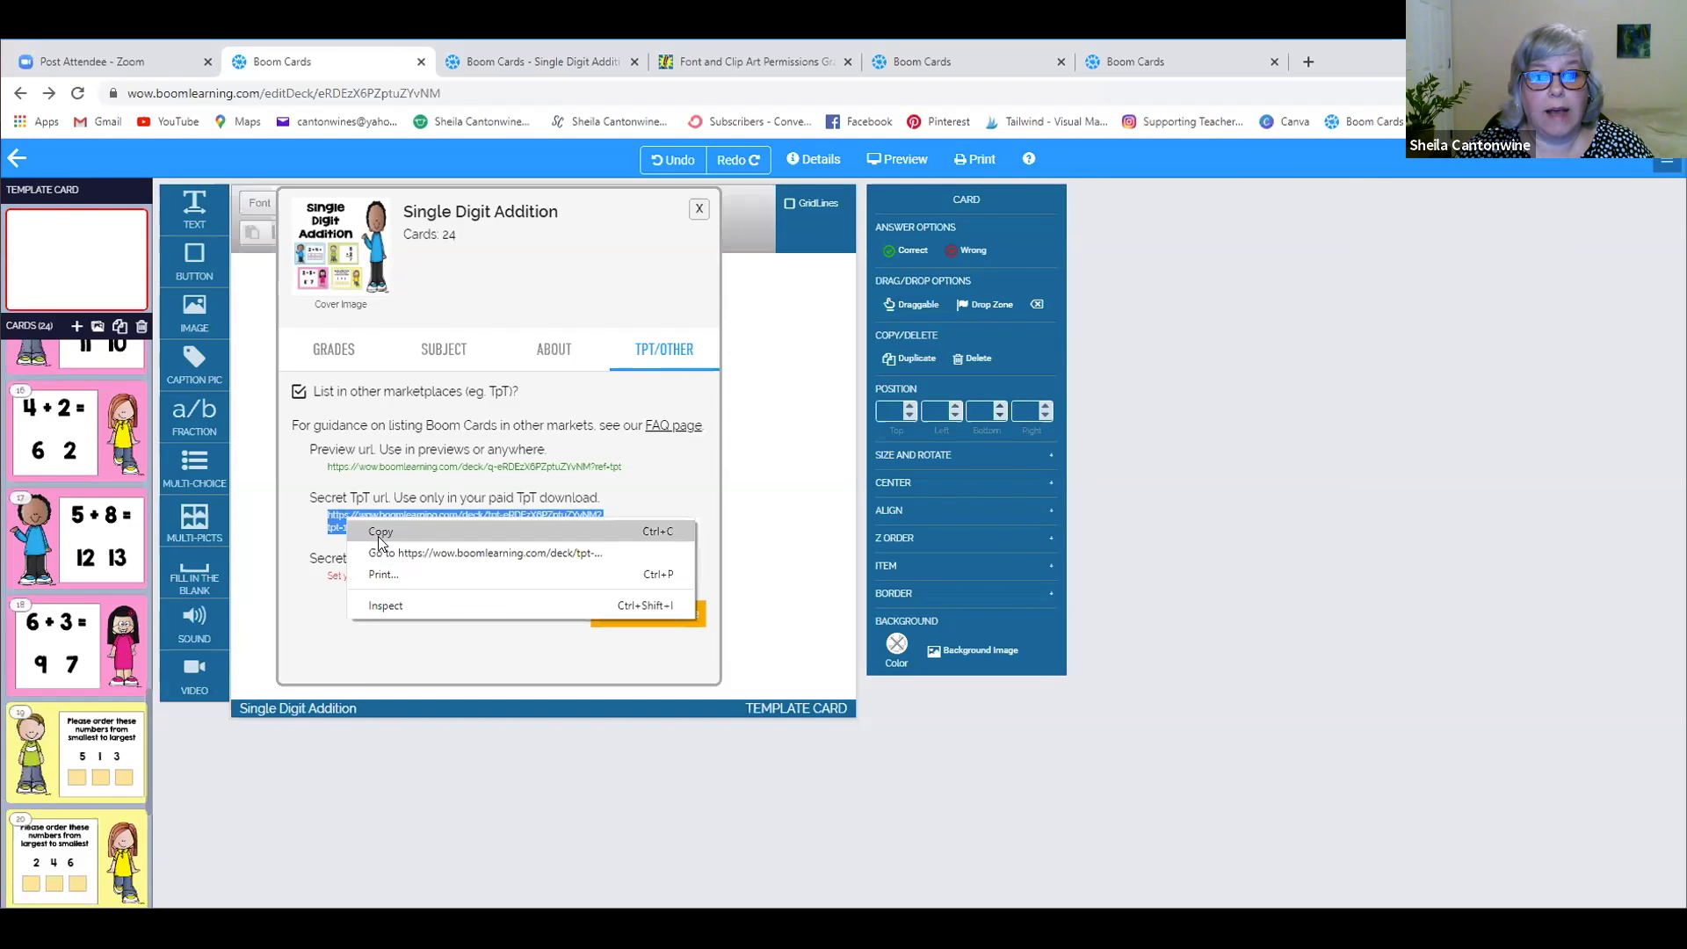
click(380, 535)
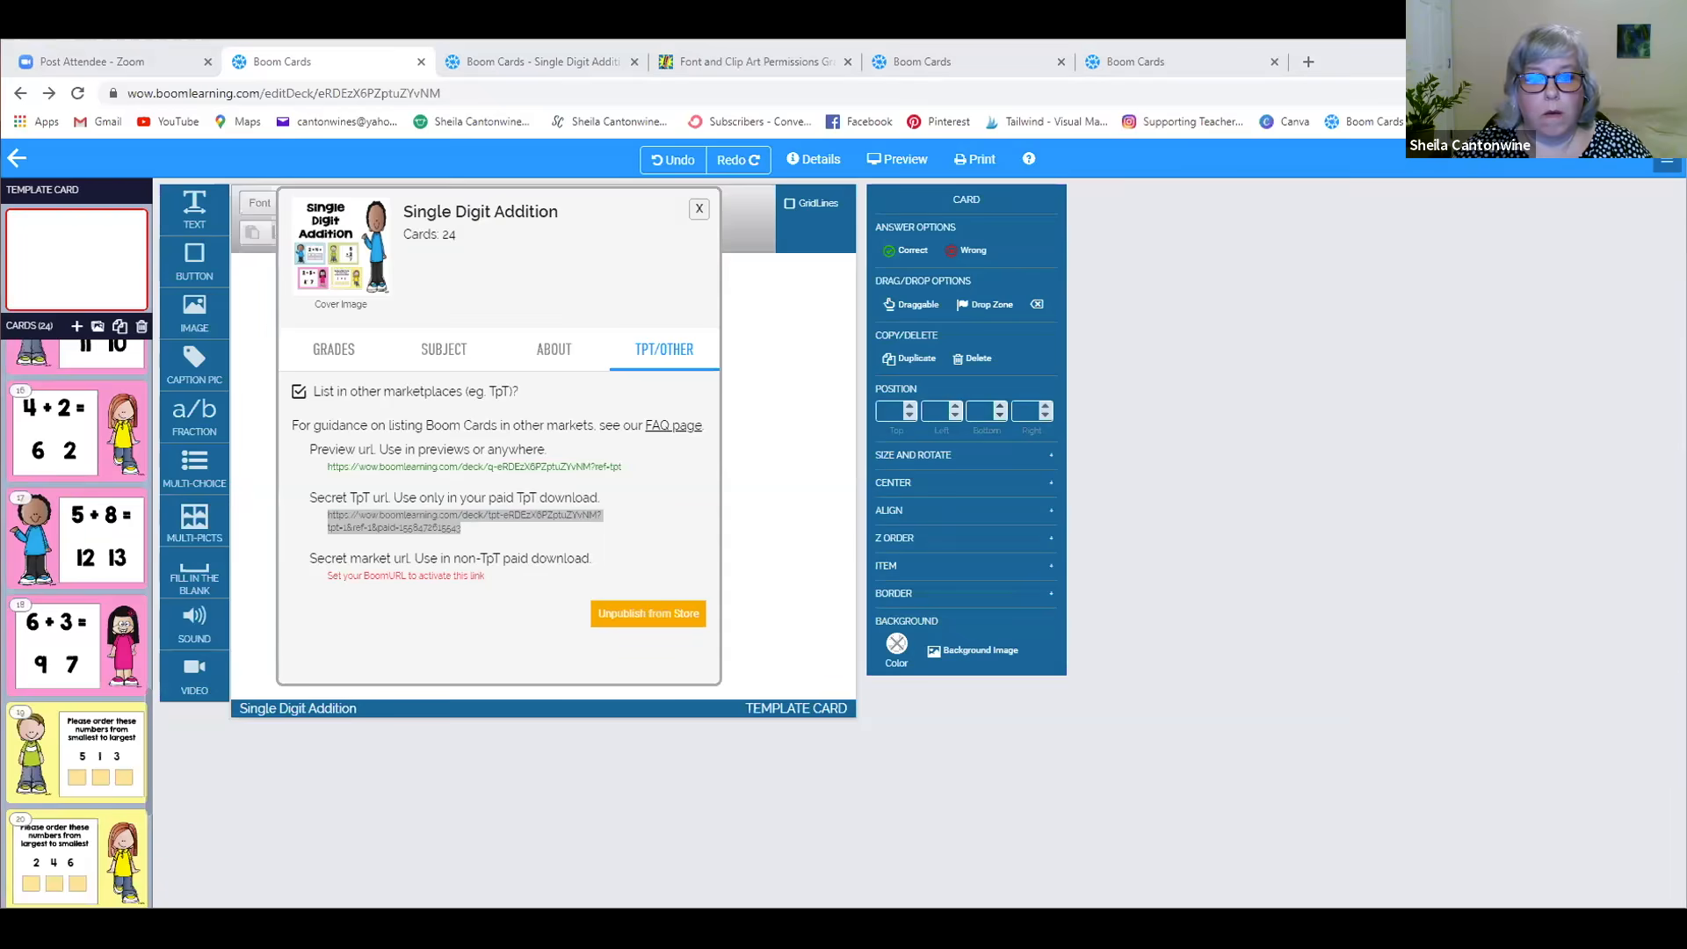
- Switch to PowerPoint and open the recent presentation Expressions with Whole Numbers BOOM Cards
key(alt+Tab)
click(25, 66)
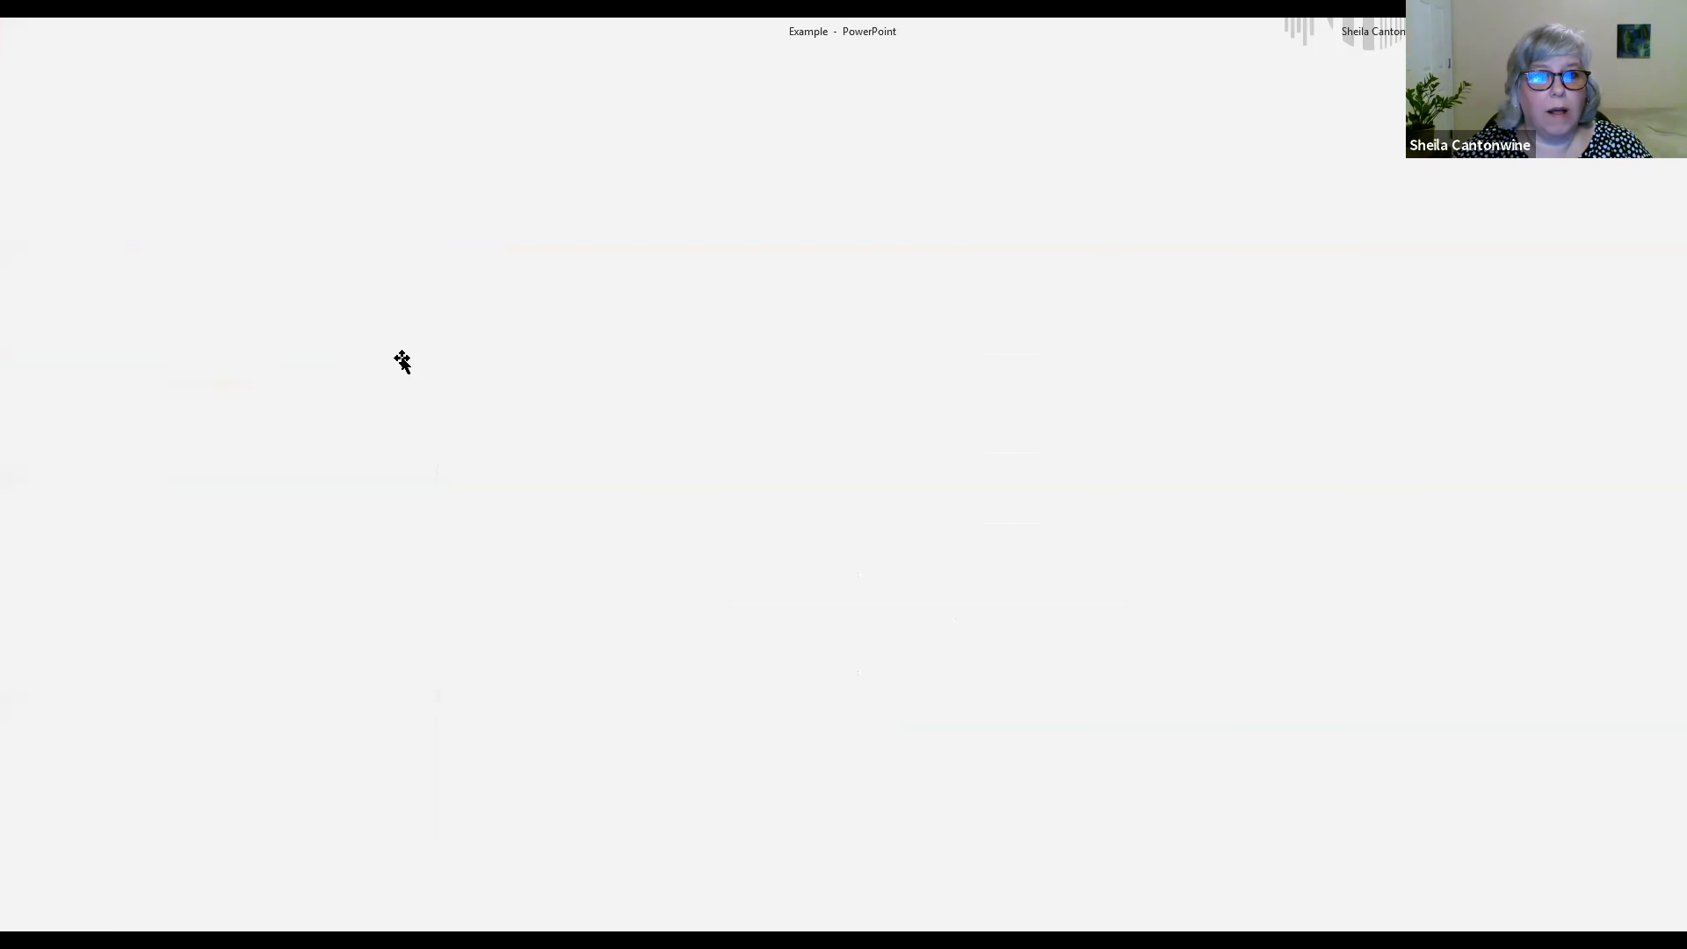
click(25, 60)
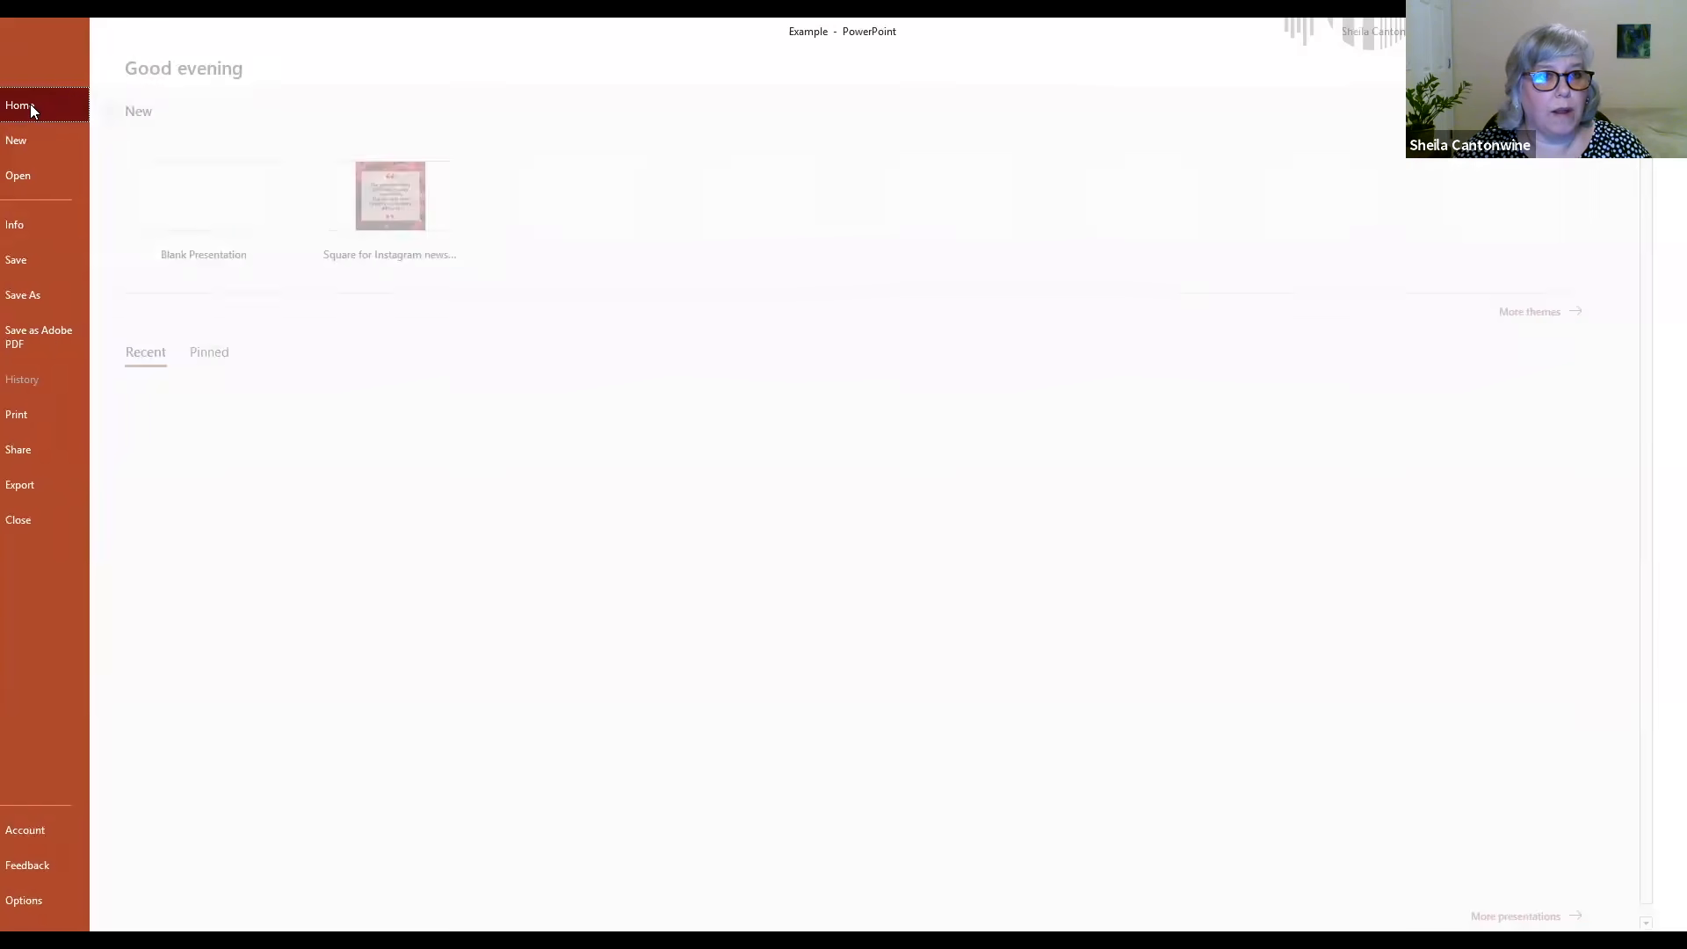
click(49, 175)
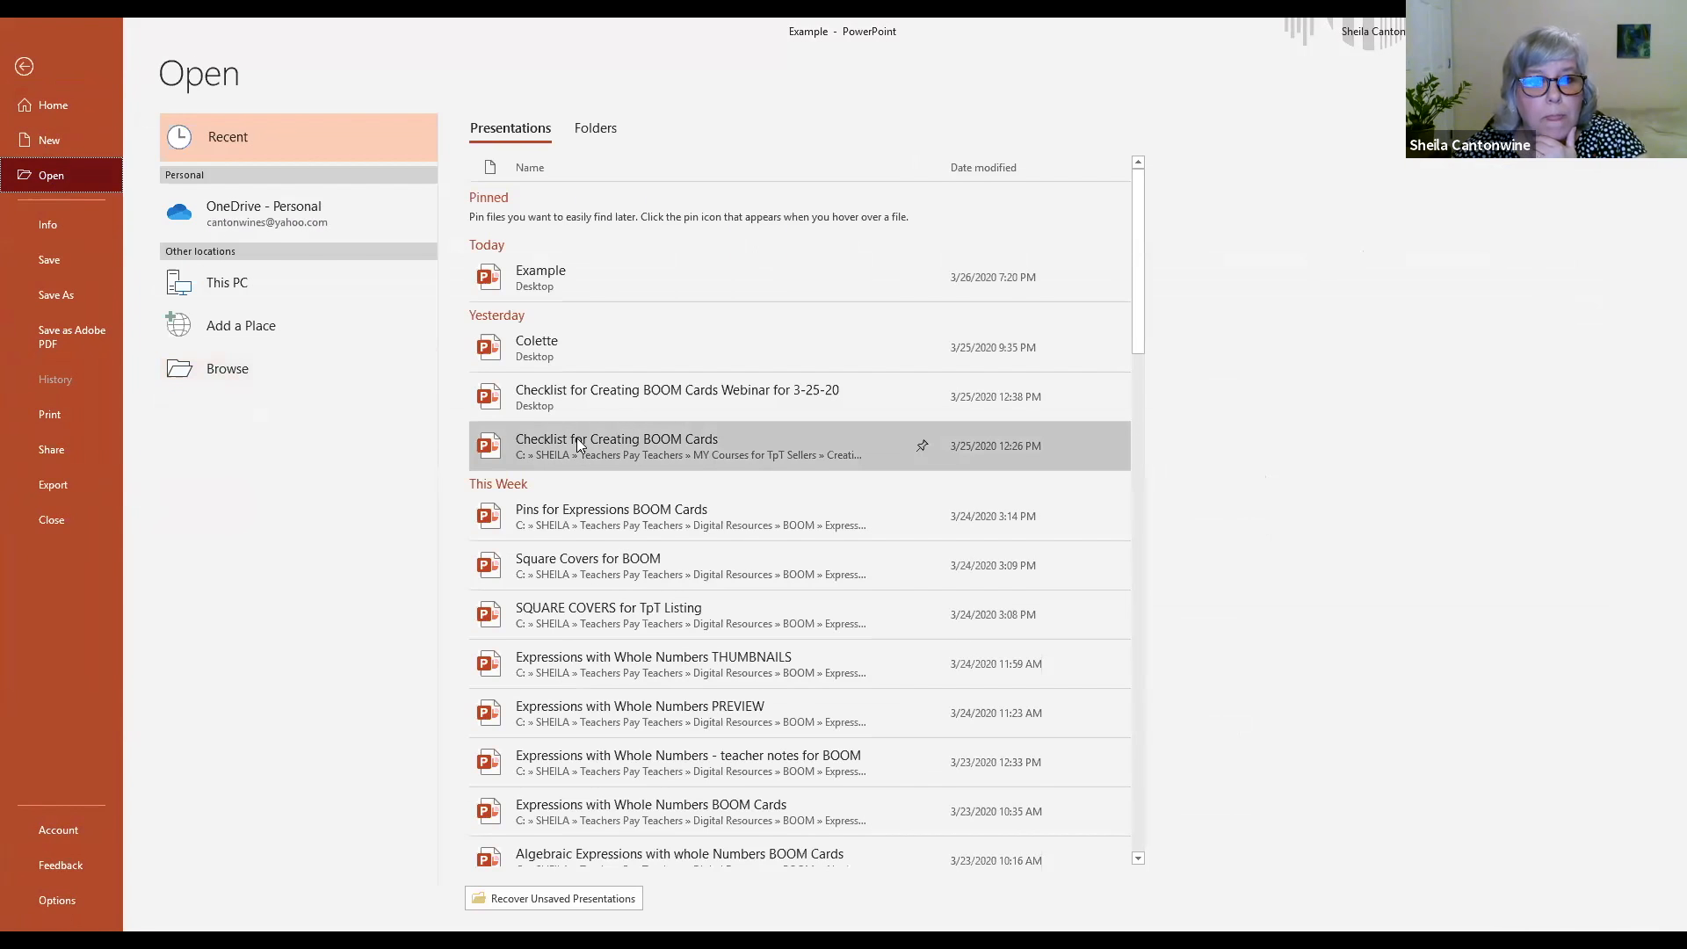
scroll(578, 444, down, 1)
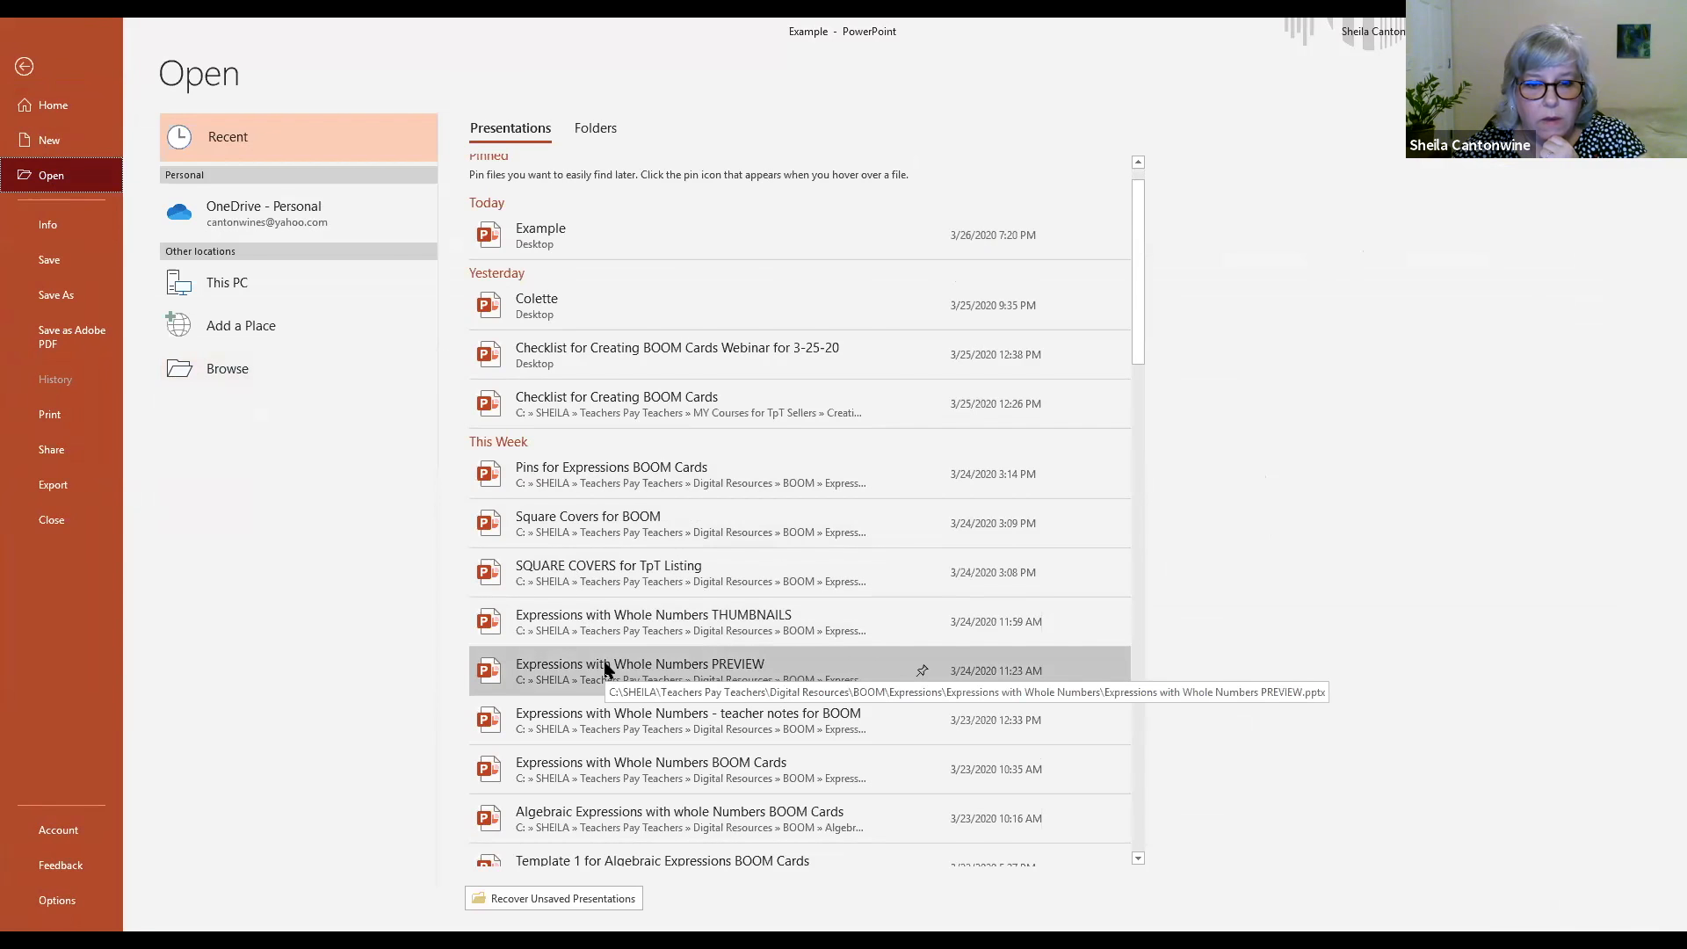
scroll(605, 669, down, 1)
click(603, 726)
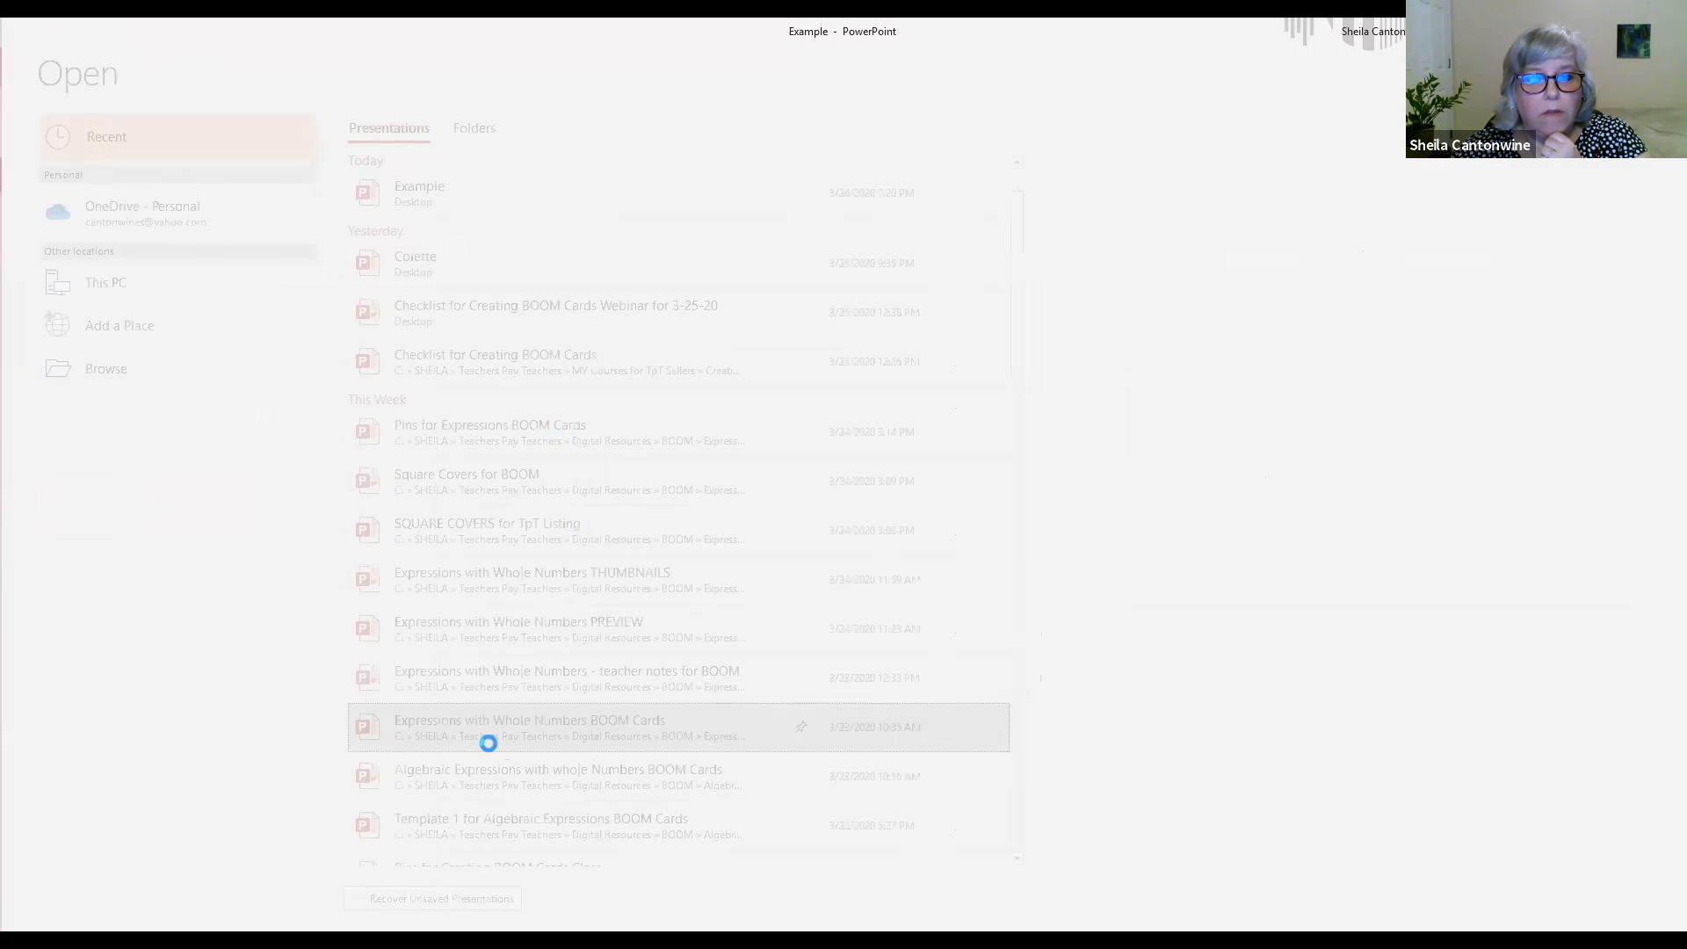